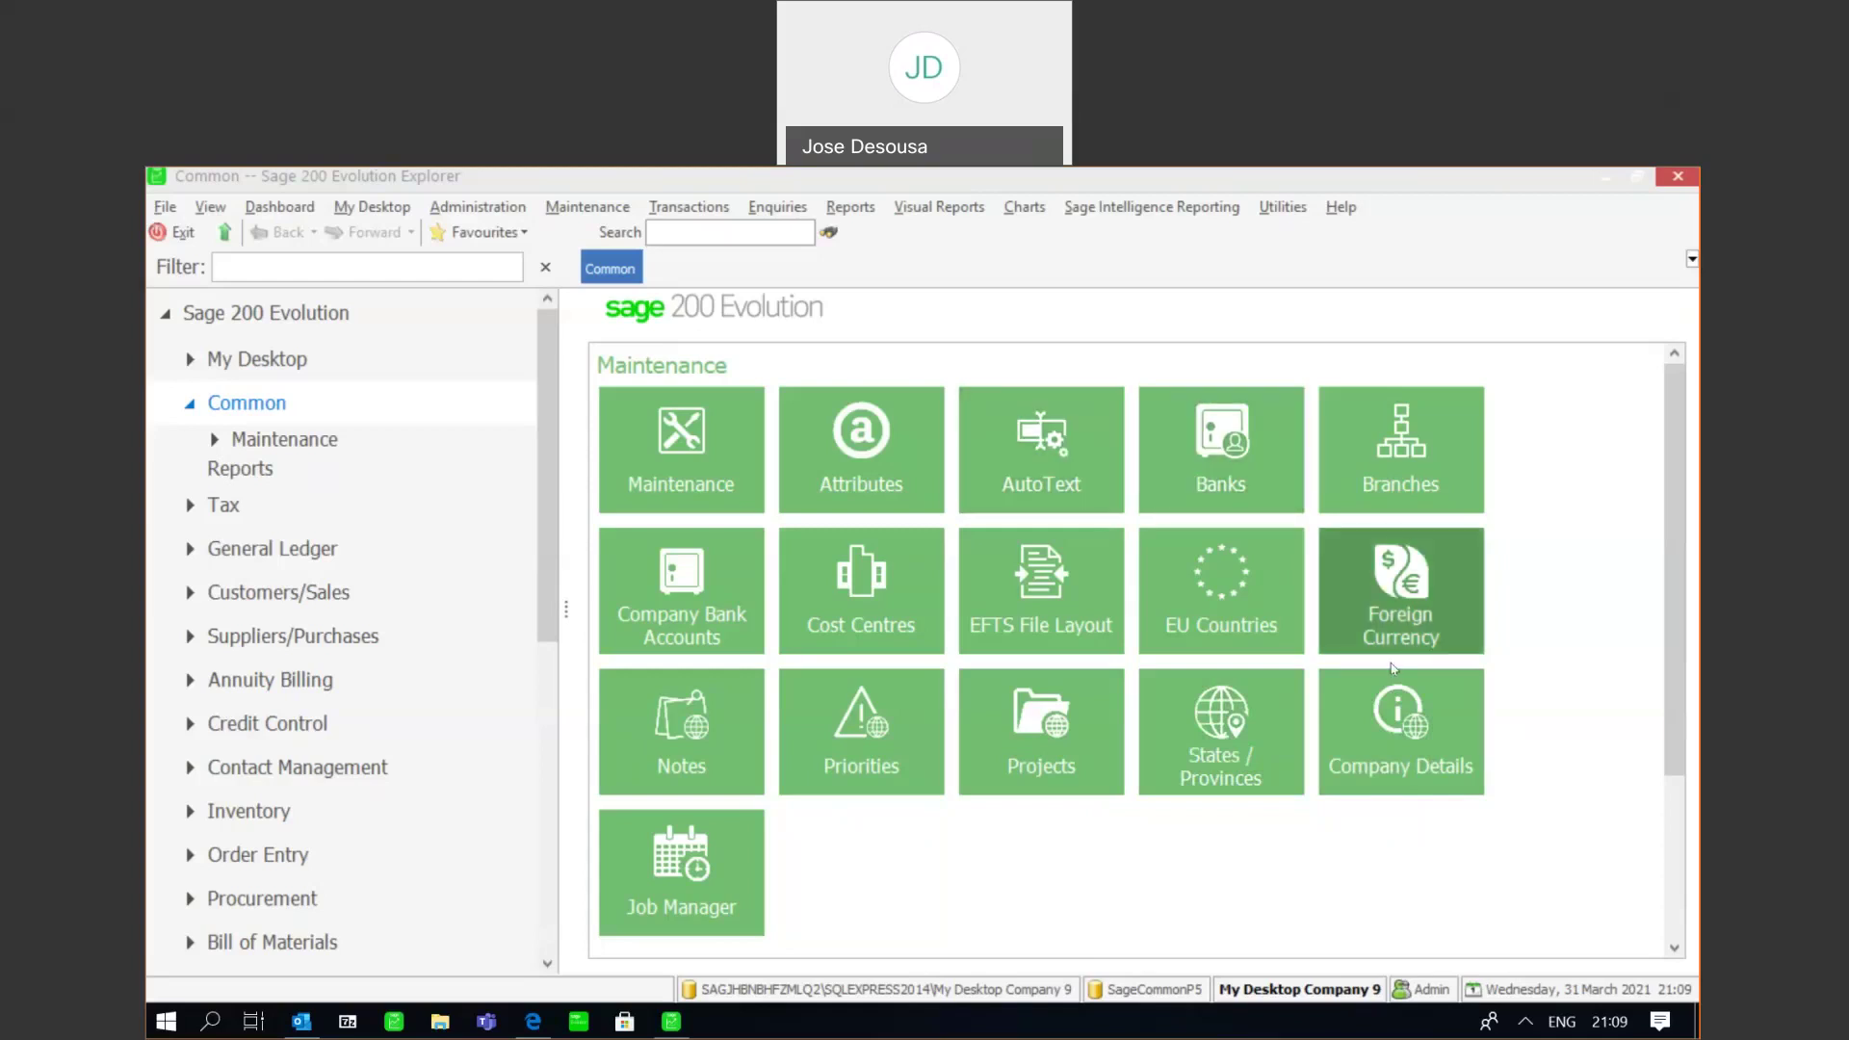
- Review the financial years in the accounting periods of the company details, accepting the existing settings
click(1397, 721)
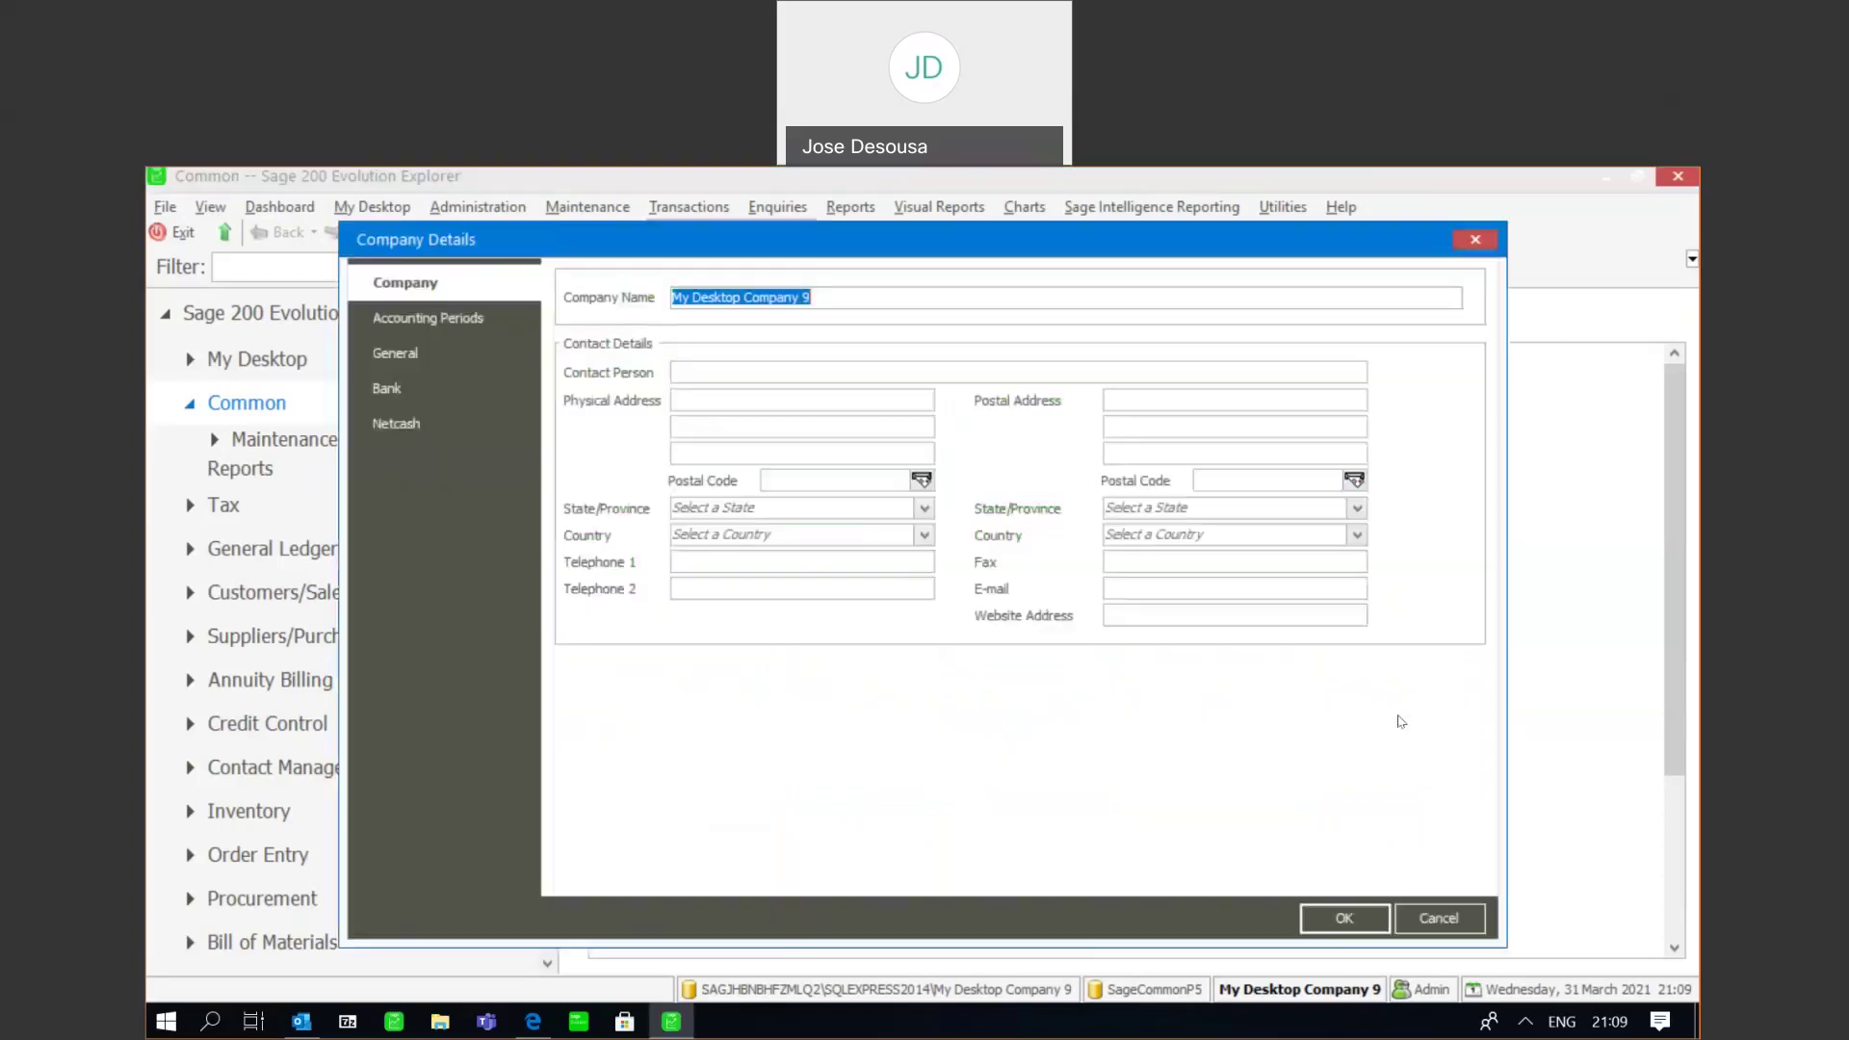
click(490, 319)
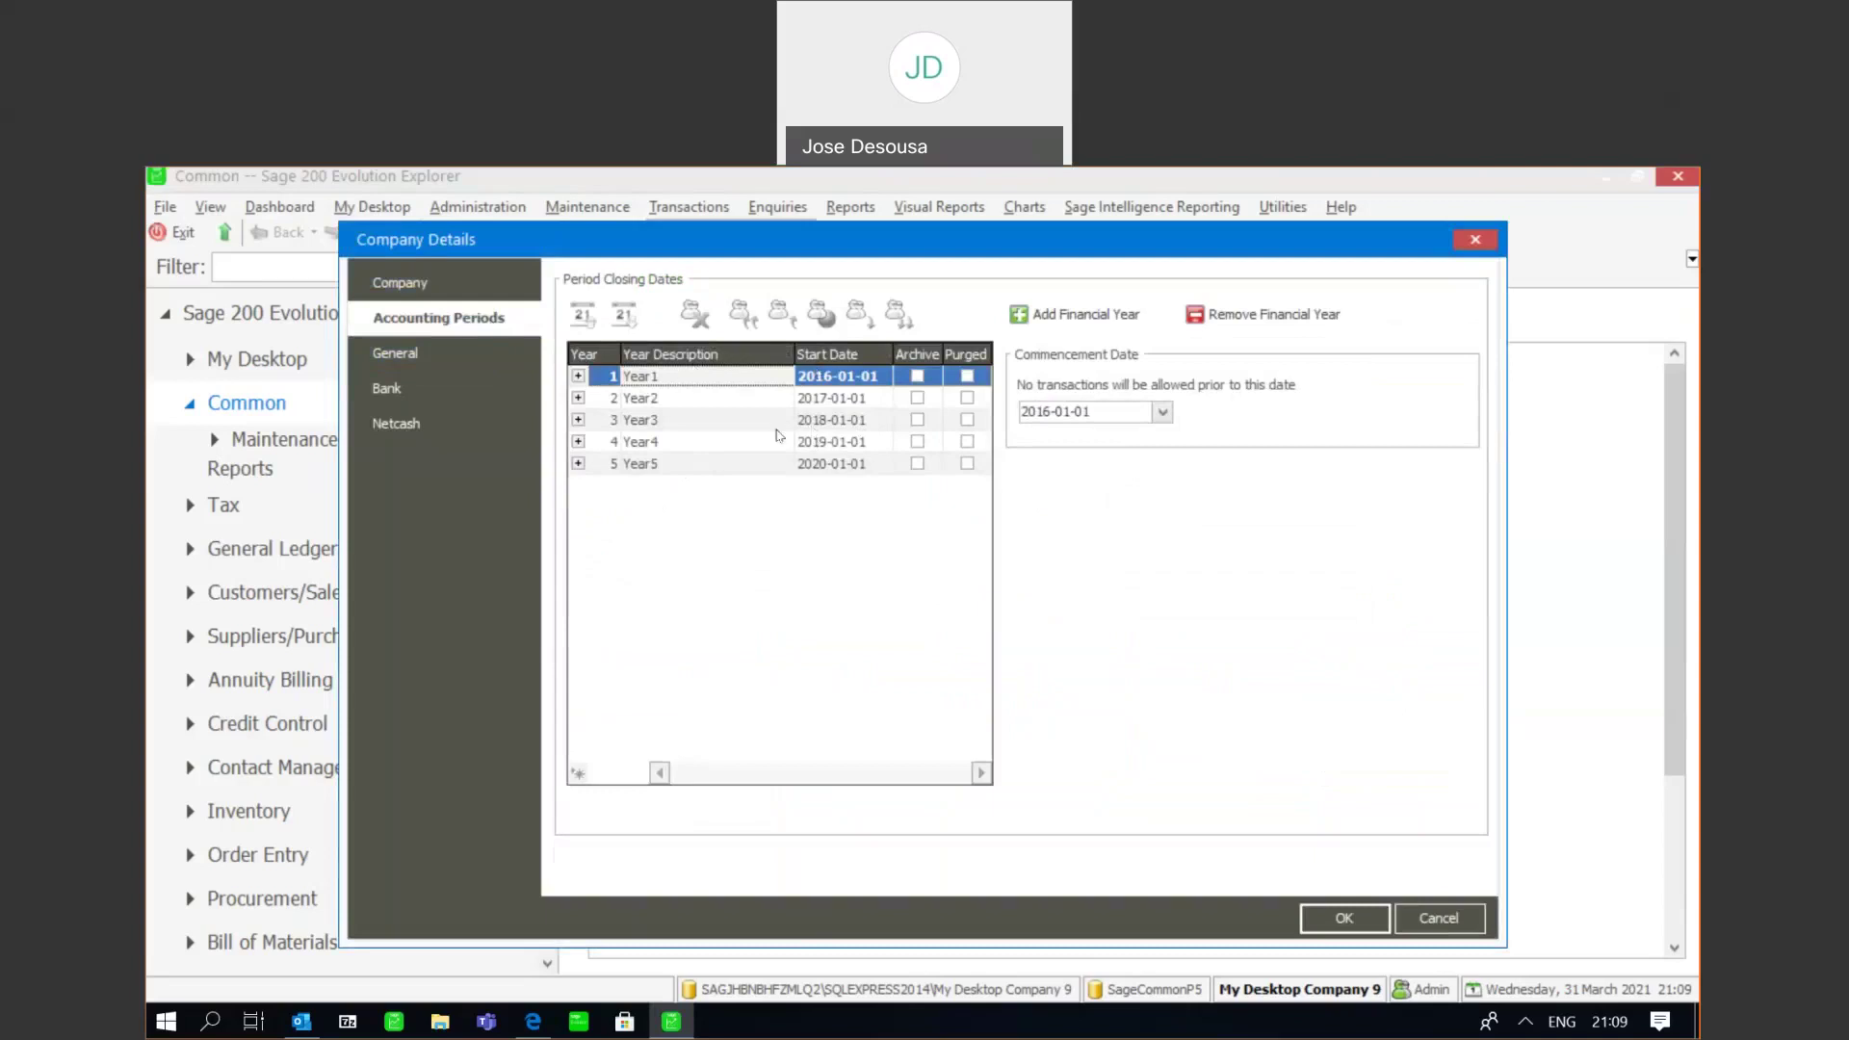
click(1331, 917)
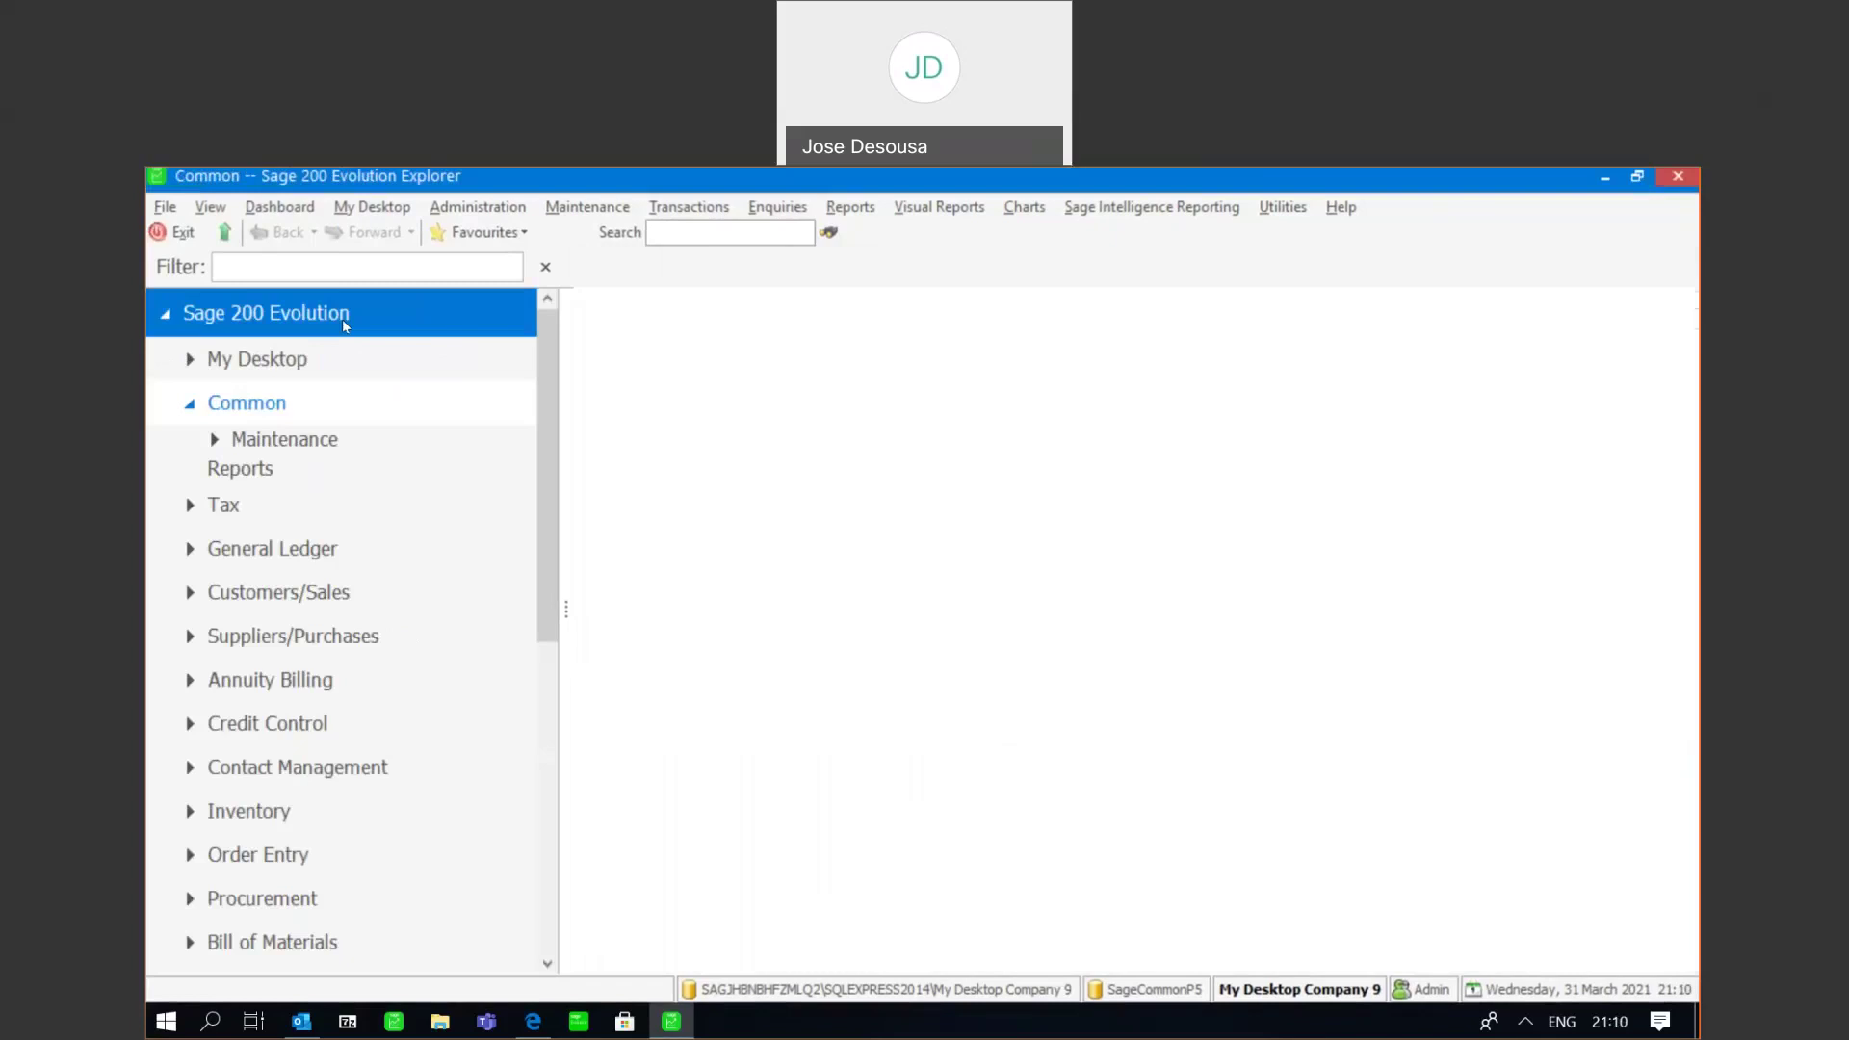
- Create a new General Ledger journal batch with the default batch properties
scroll(545, 465, down, 1)
click(326, 408)
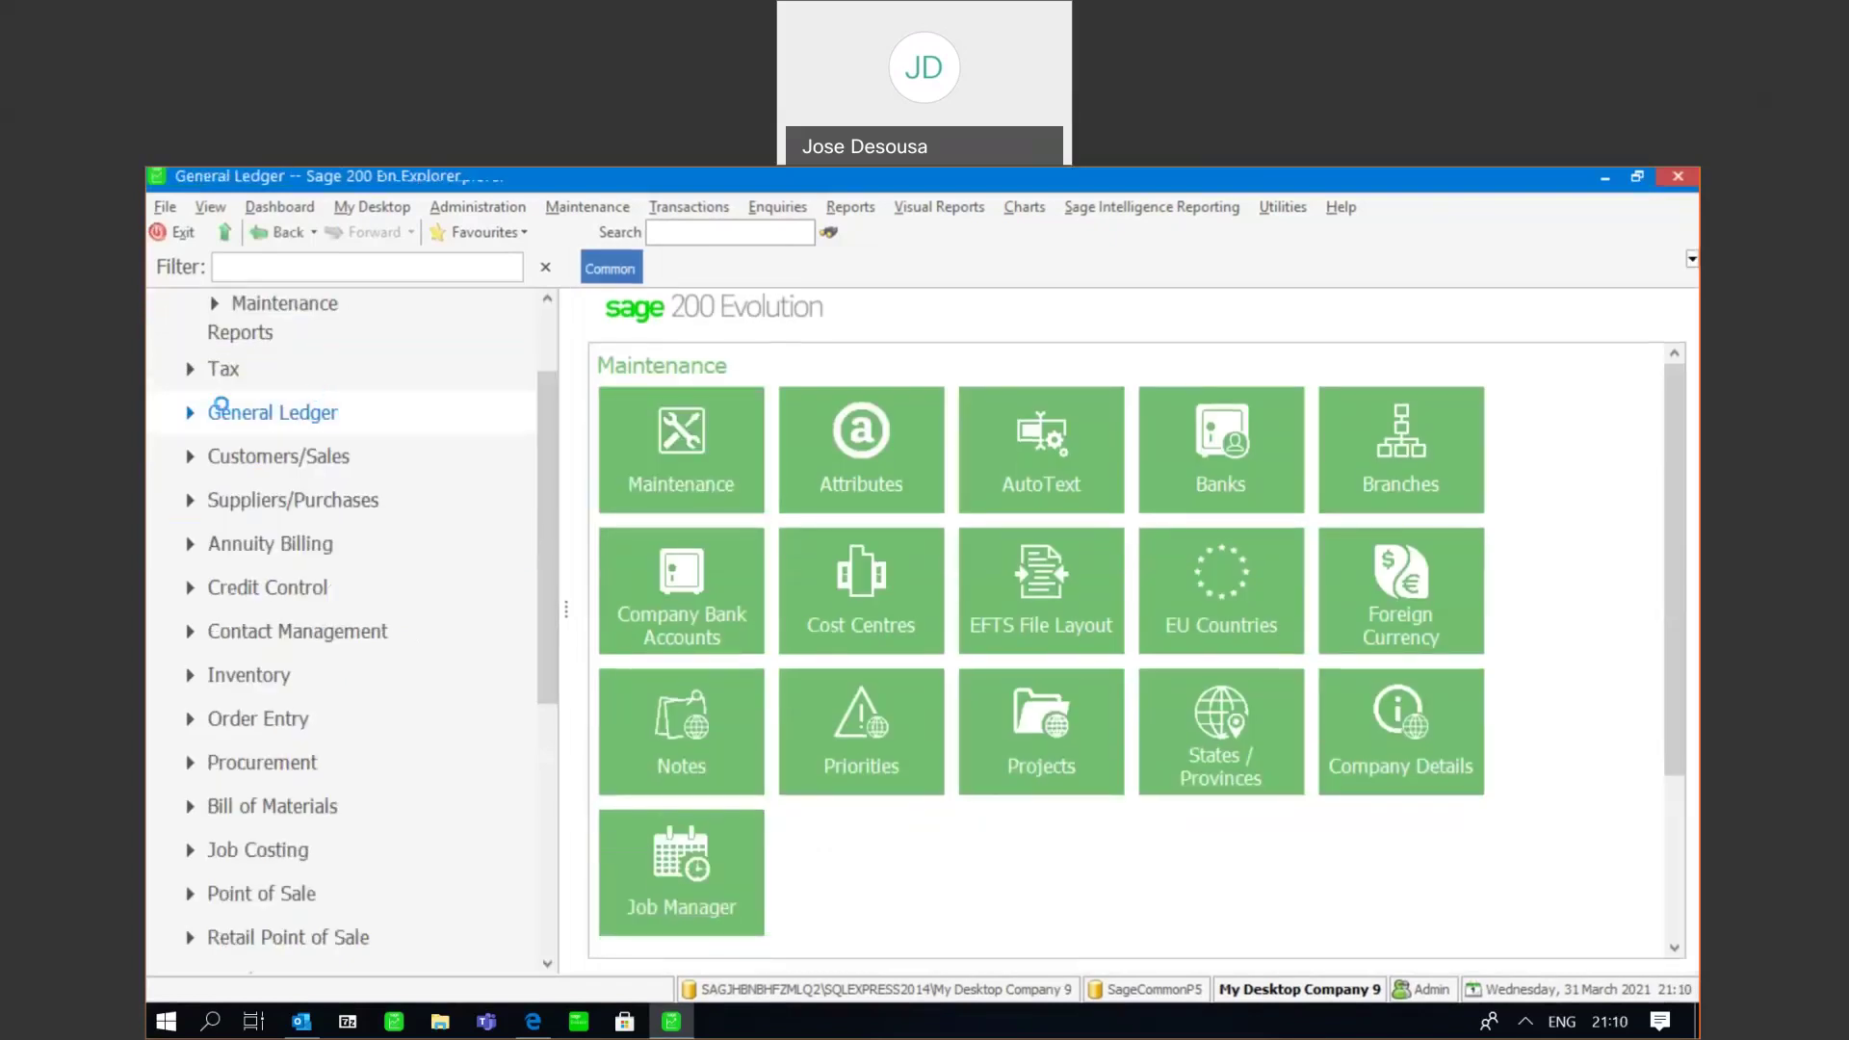
click(190, 412)
double_click(260, 477)
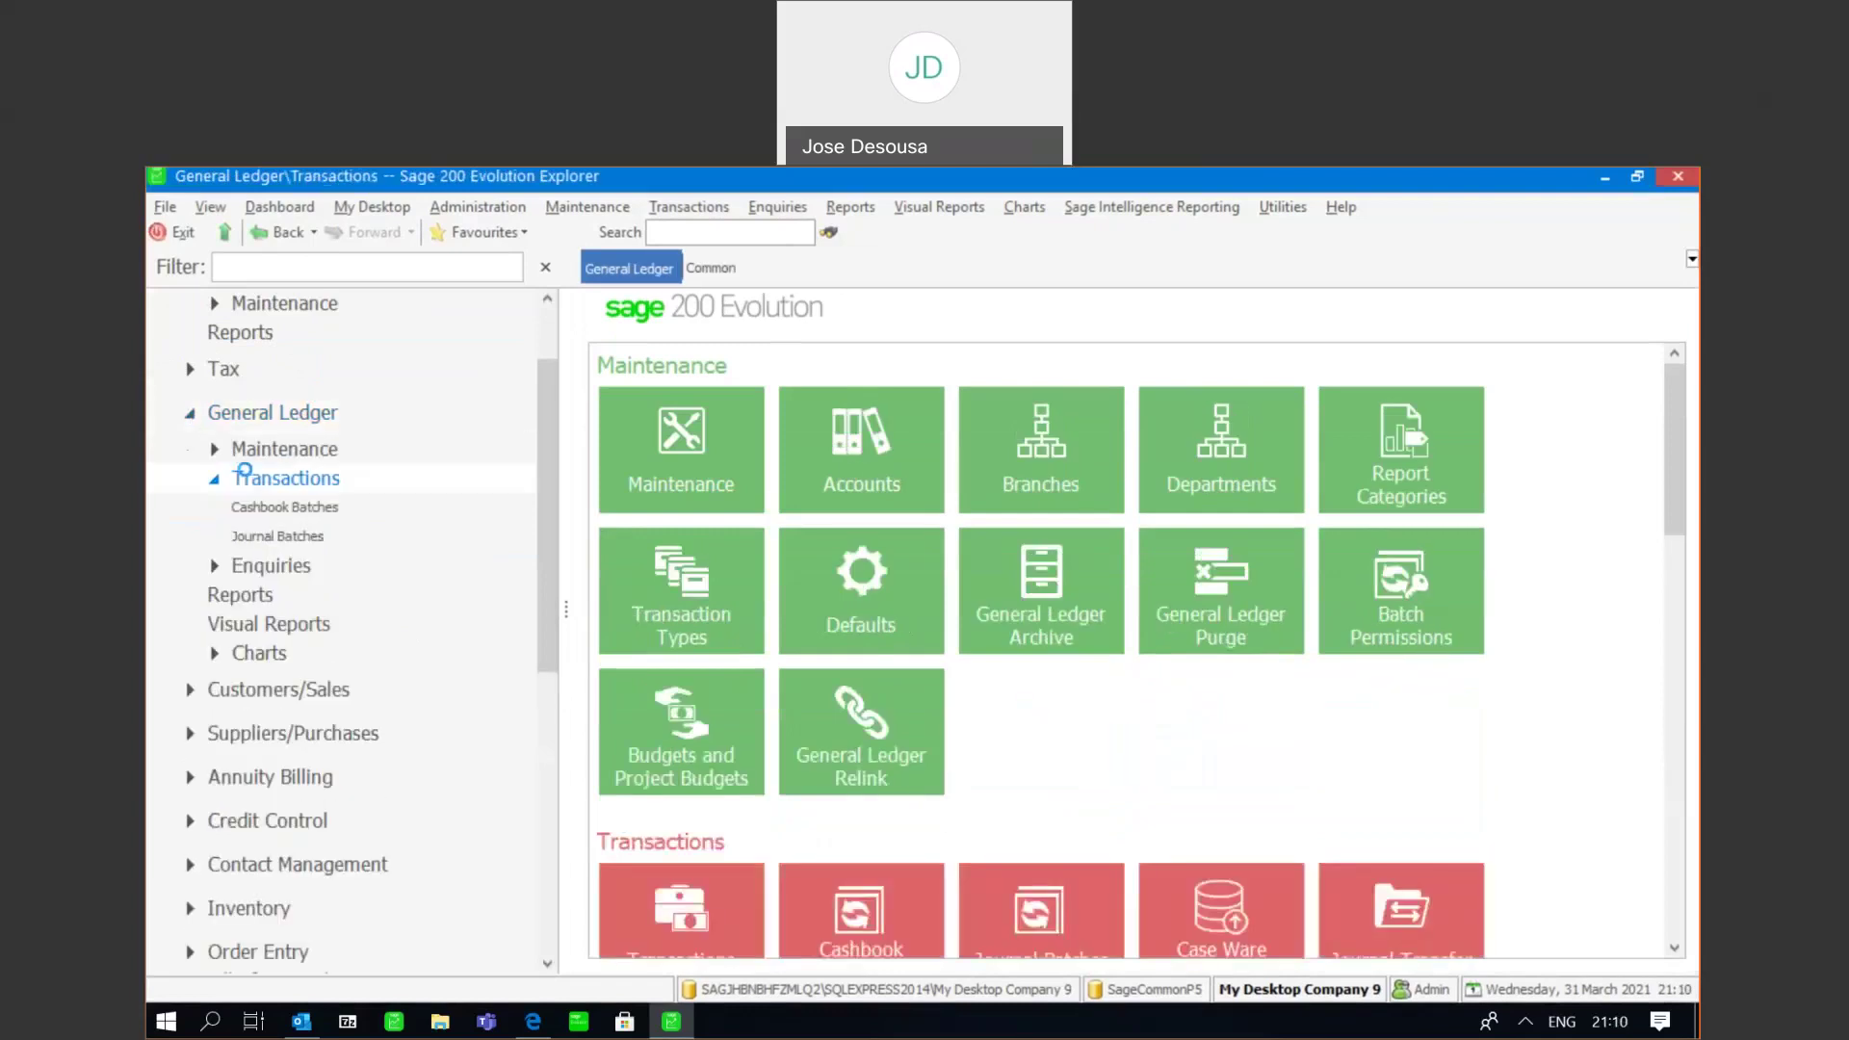
click(849, 459)
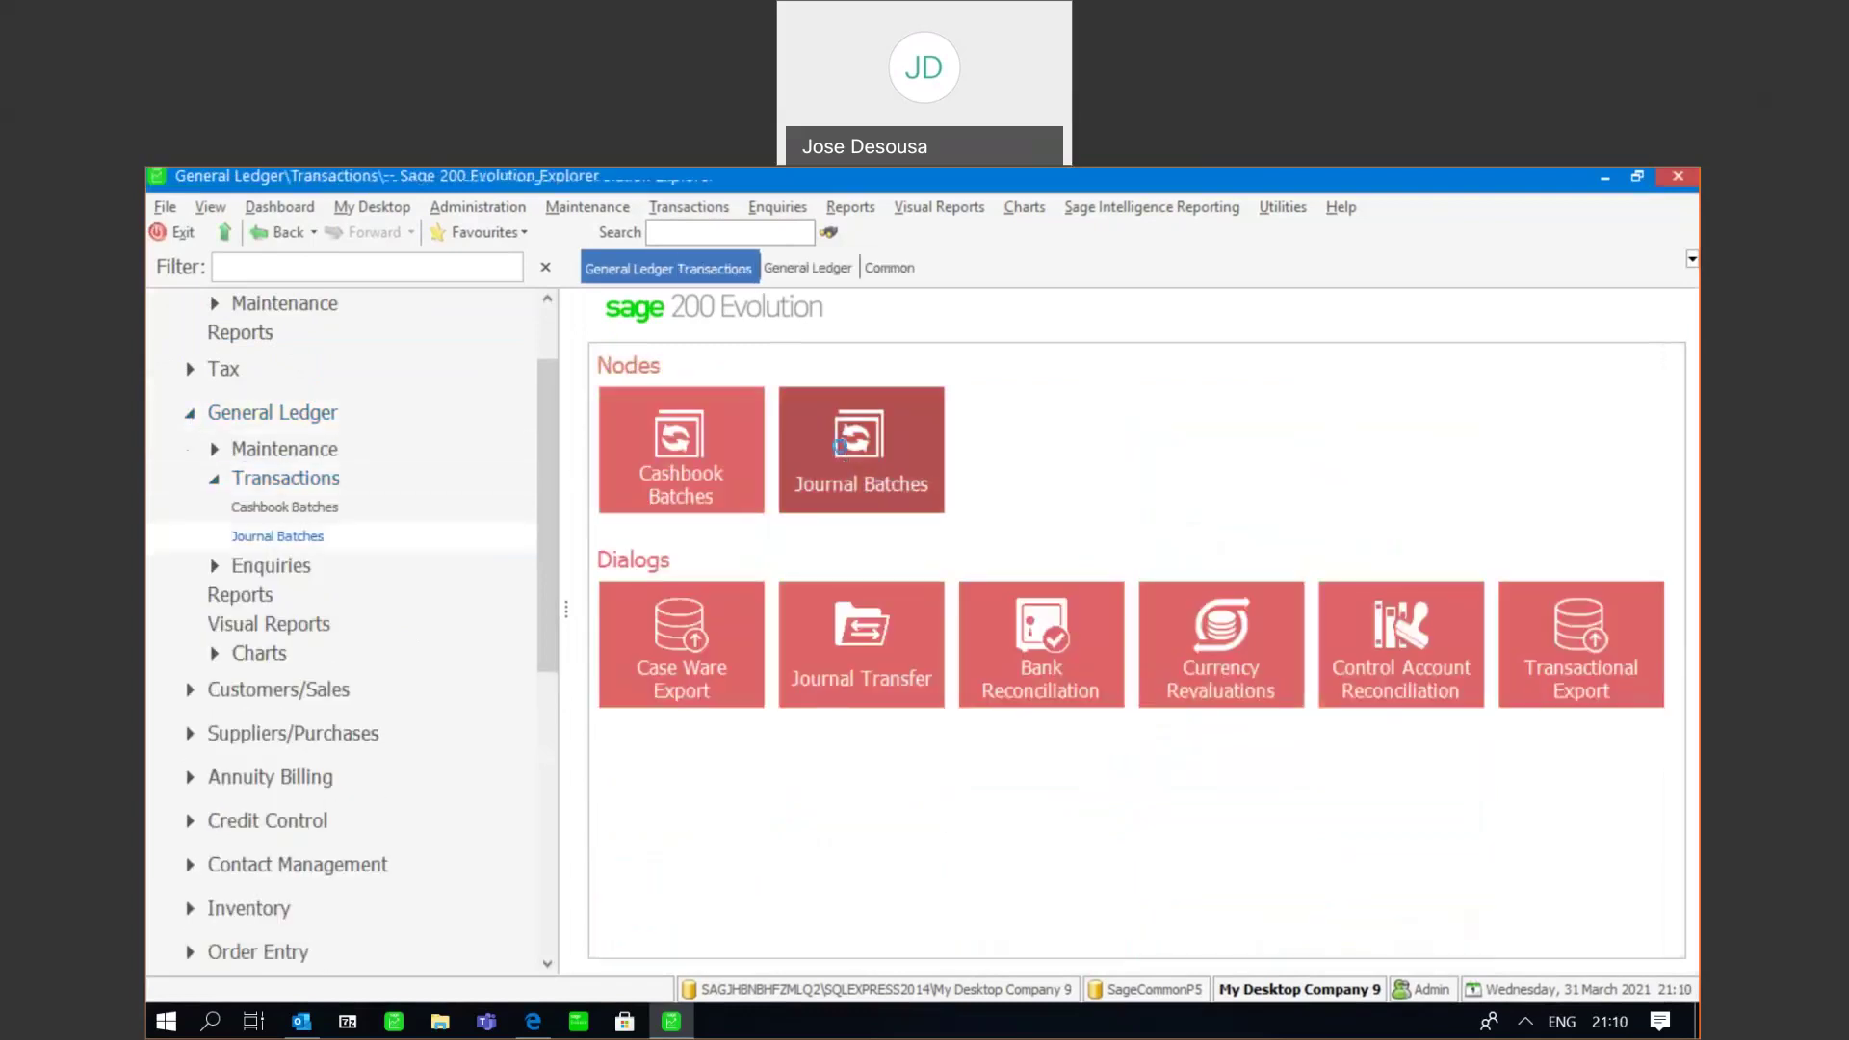
click(635, 307)
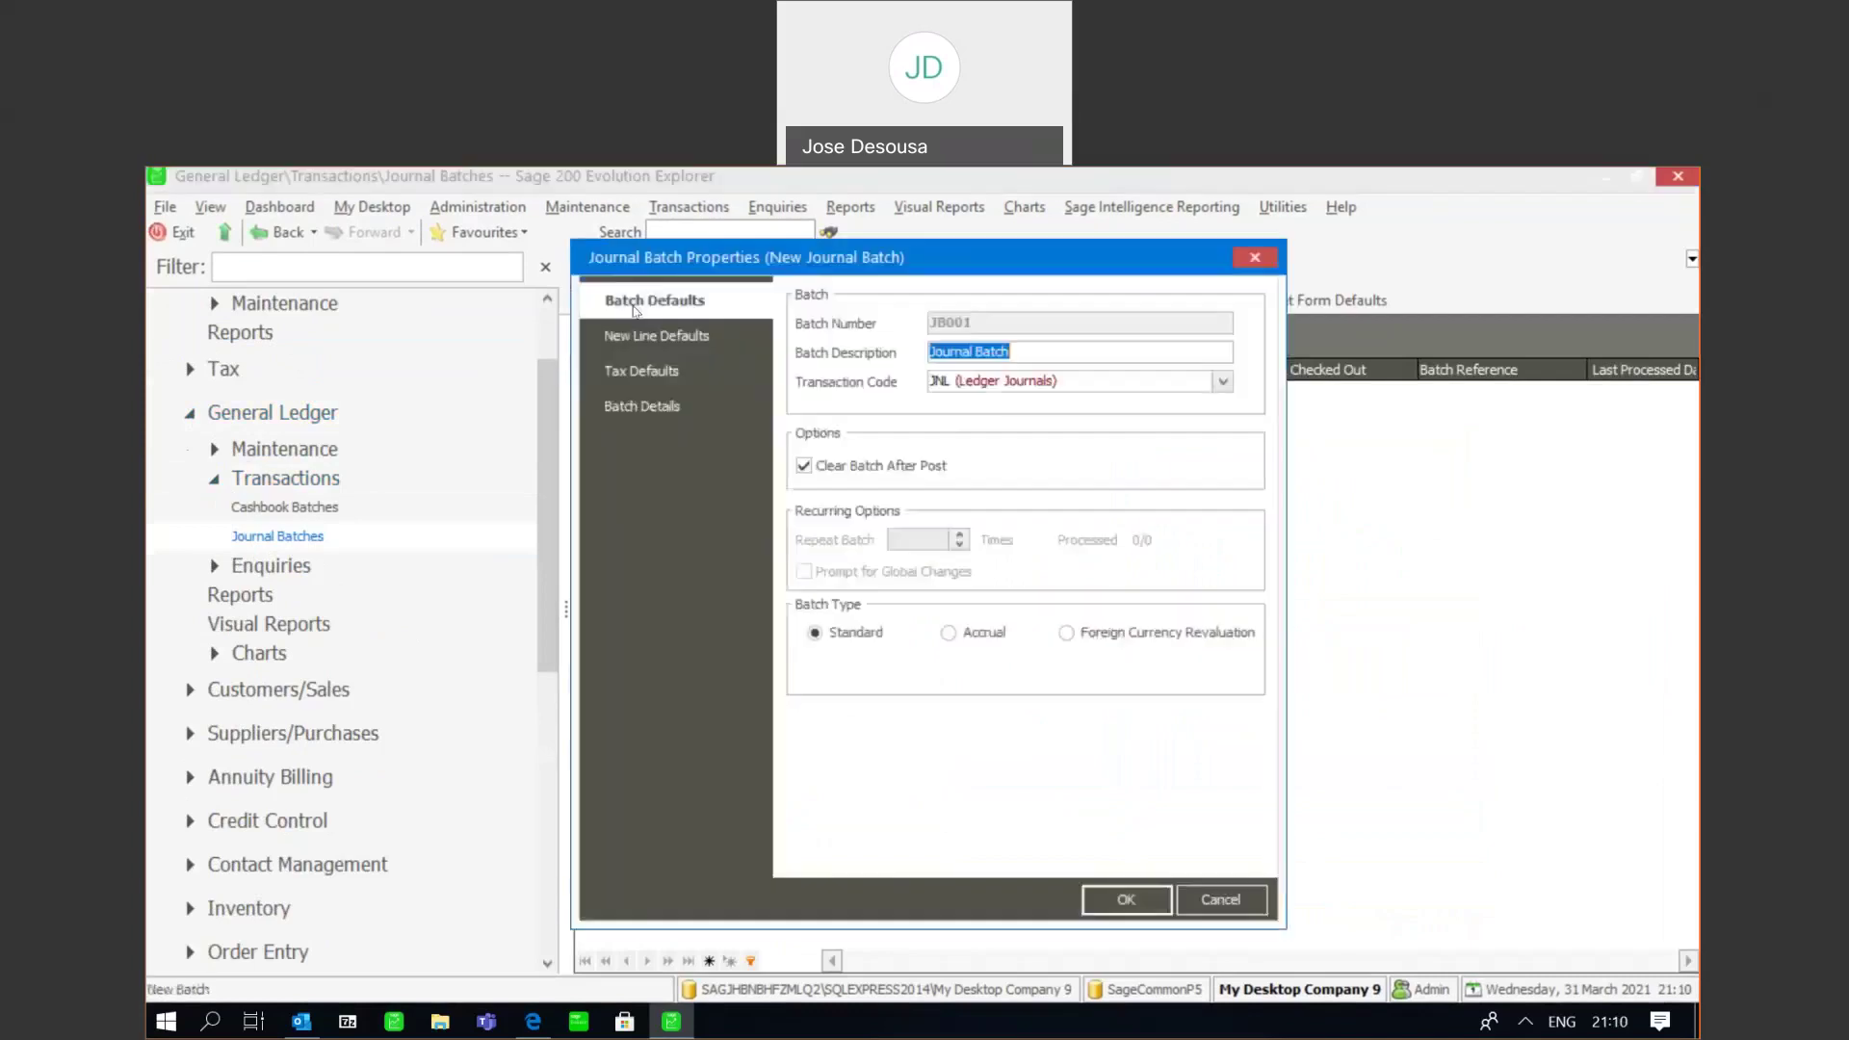
click(1112, 898)
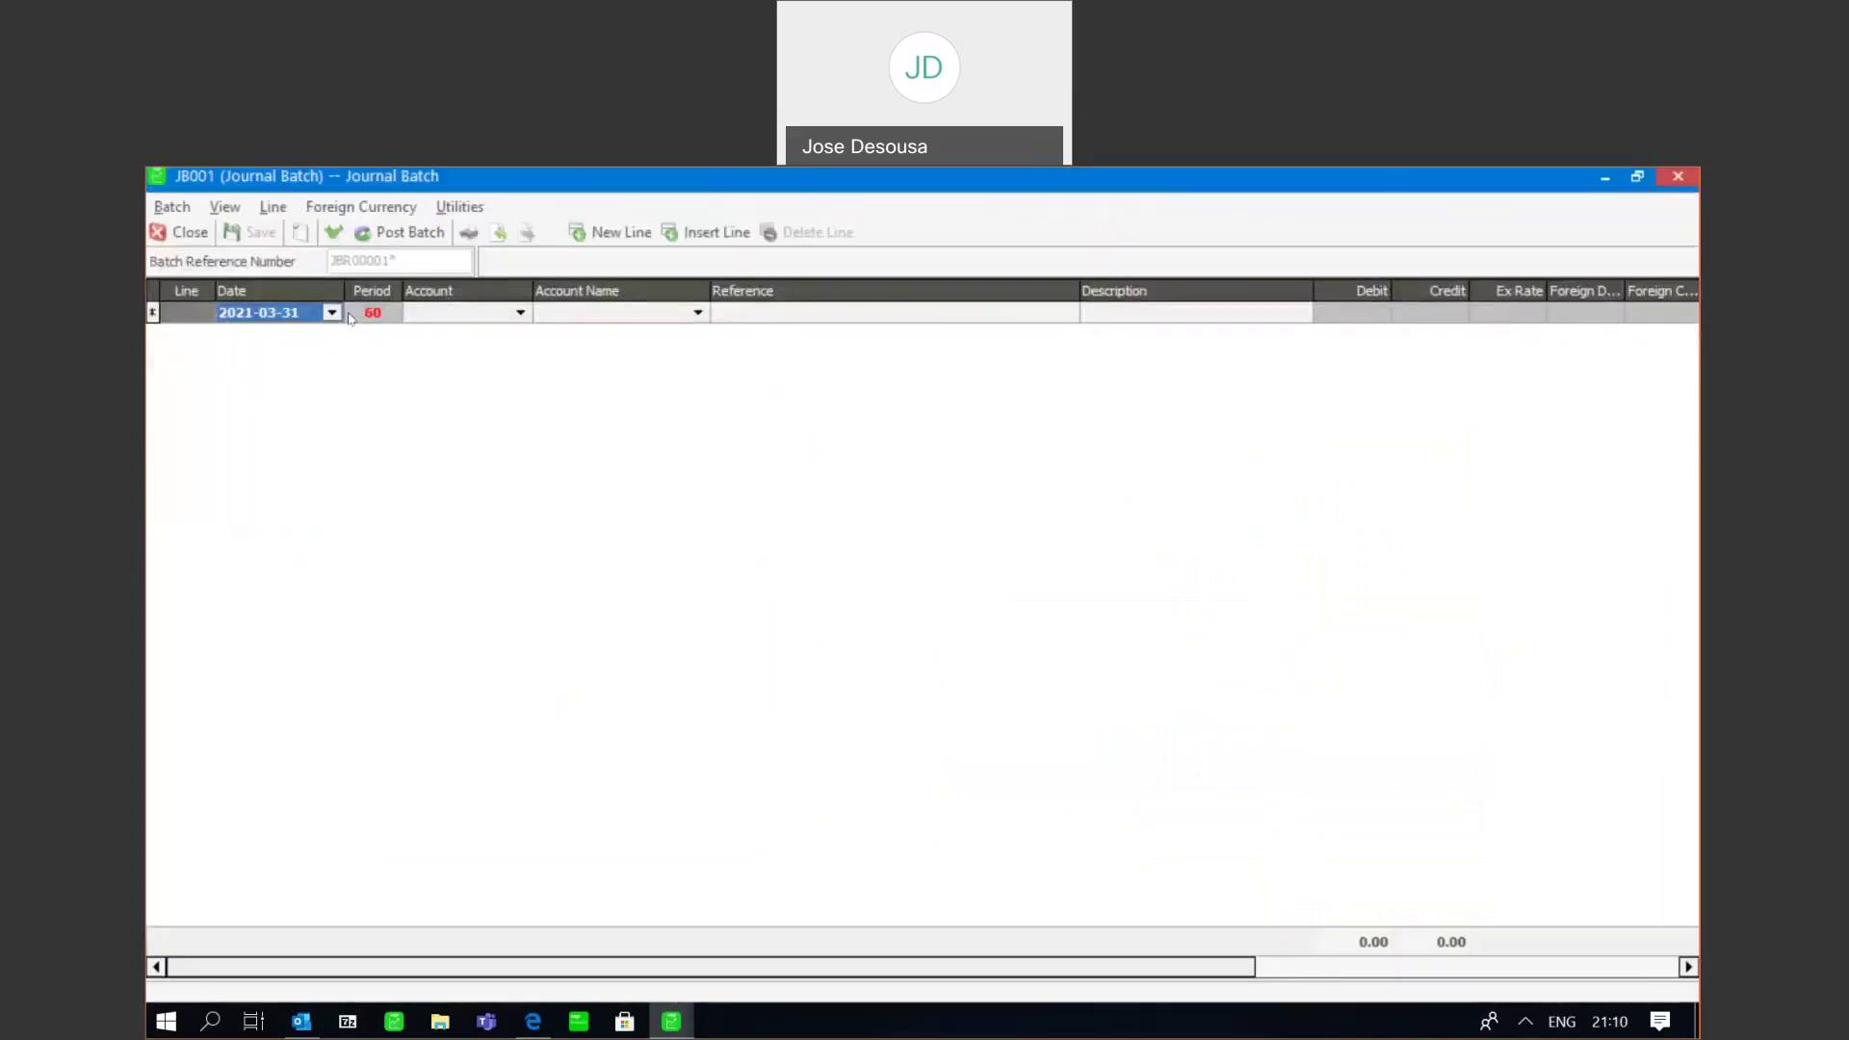
- Date the first journal line 2016-01-11 and assign it to the Advertising account
click(333, 313)
click(338, 333)
click(338, 333)
click(338, 333)
click(338, 333)
click(230, 334)
click(229, 333)
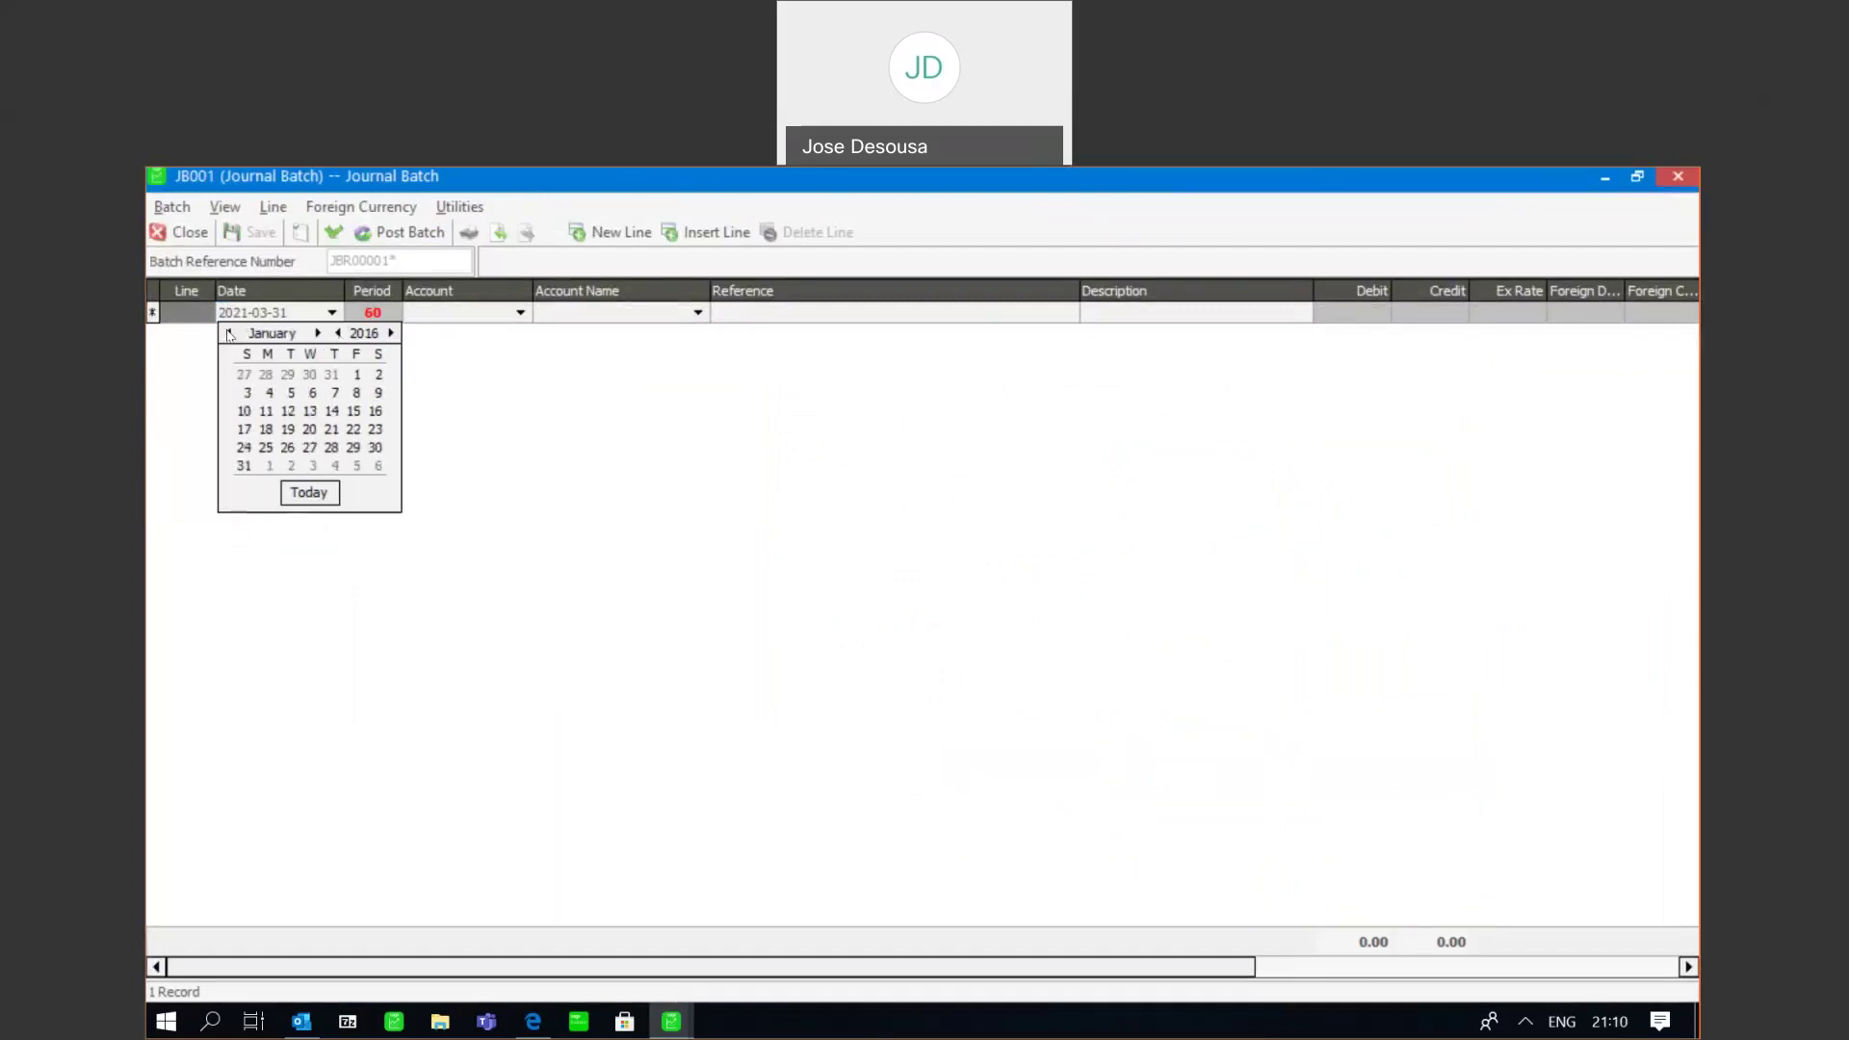
click(268, 414)
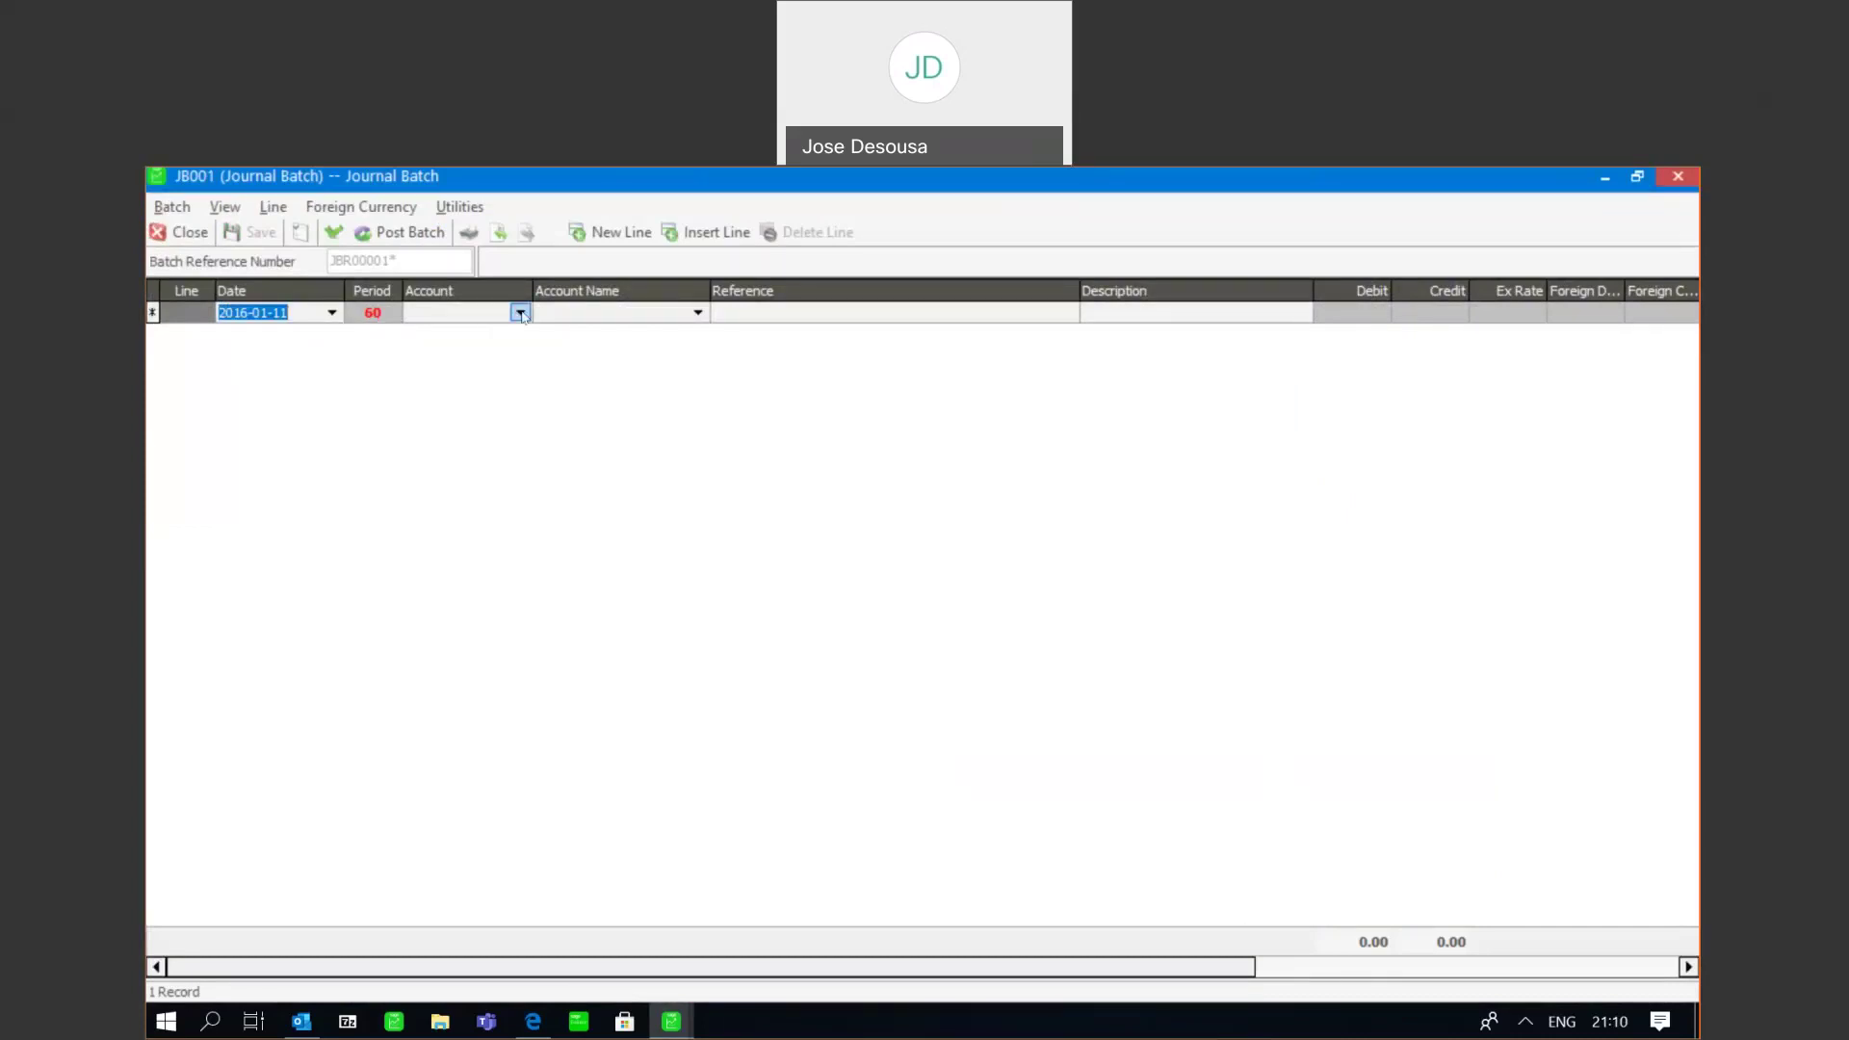
click(521, 312)
click(470, 422)
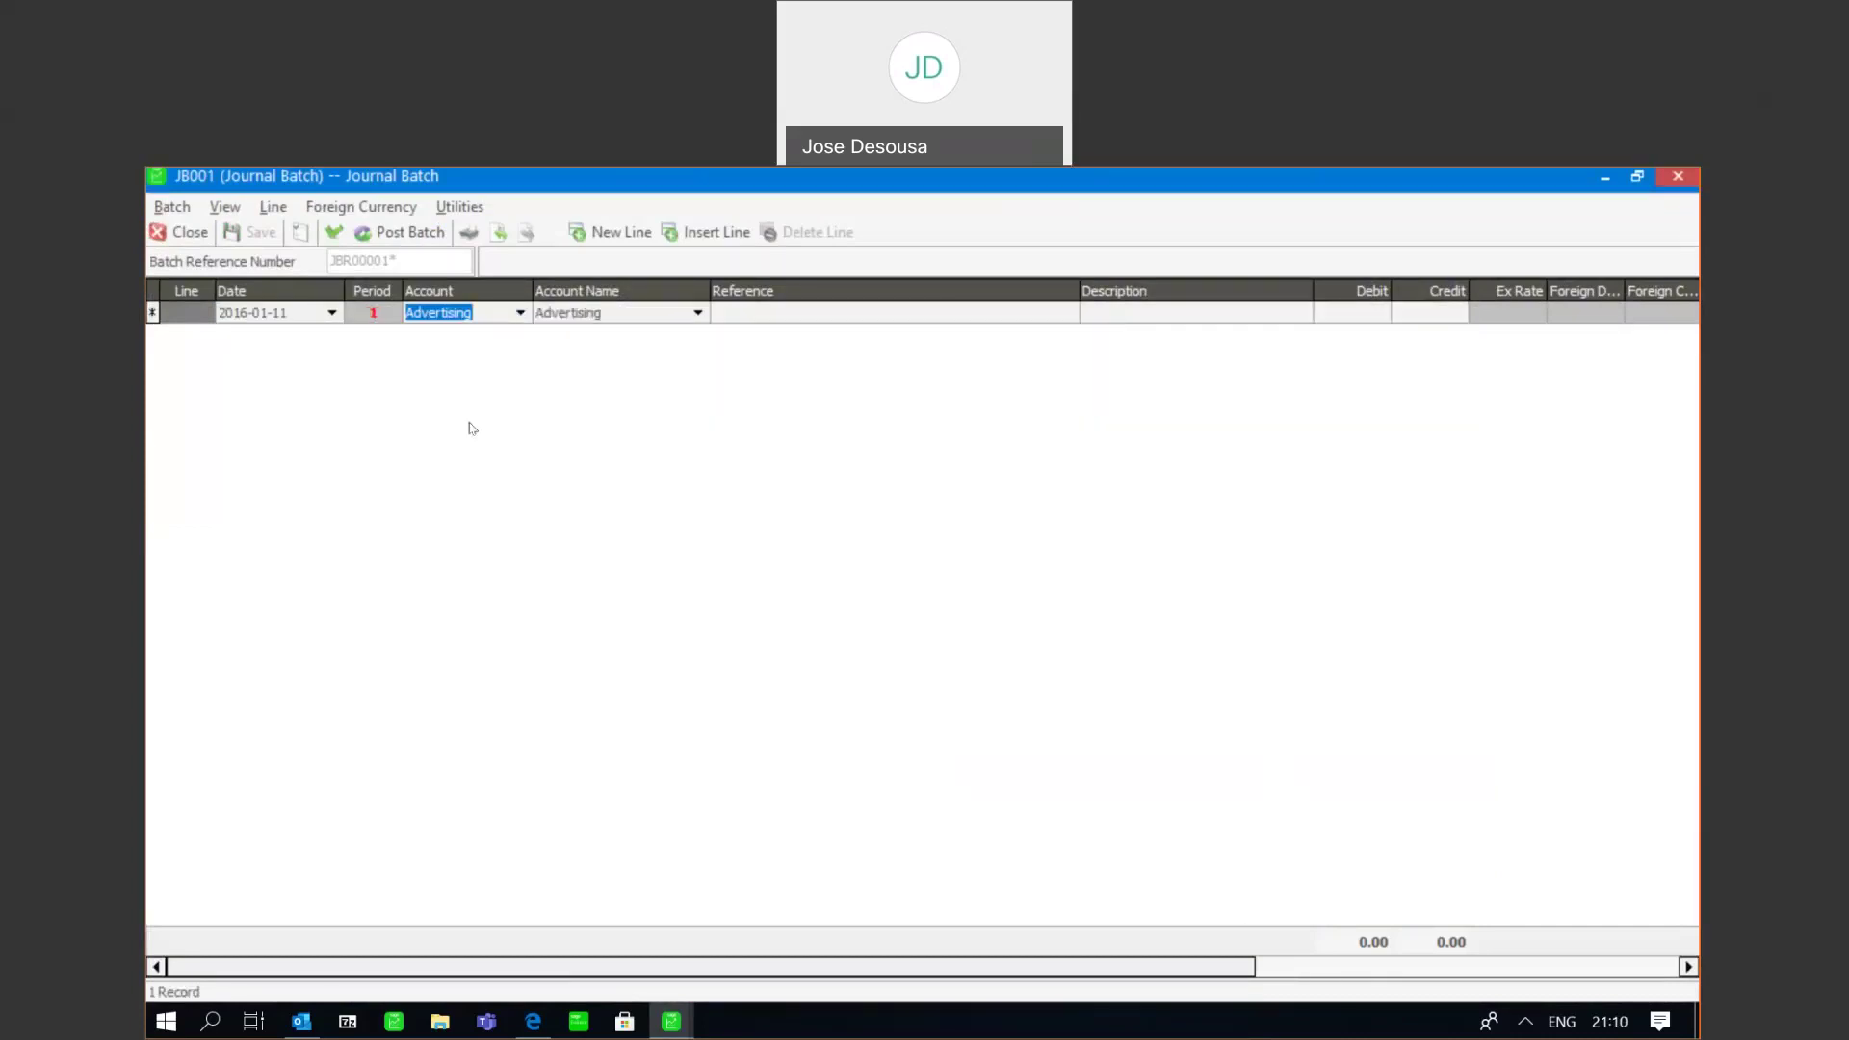
- Complete the Advertising line with reference REF001, description DESC001 and a debit of 950
key(Tab)
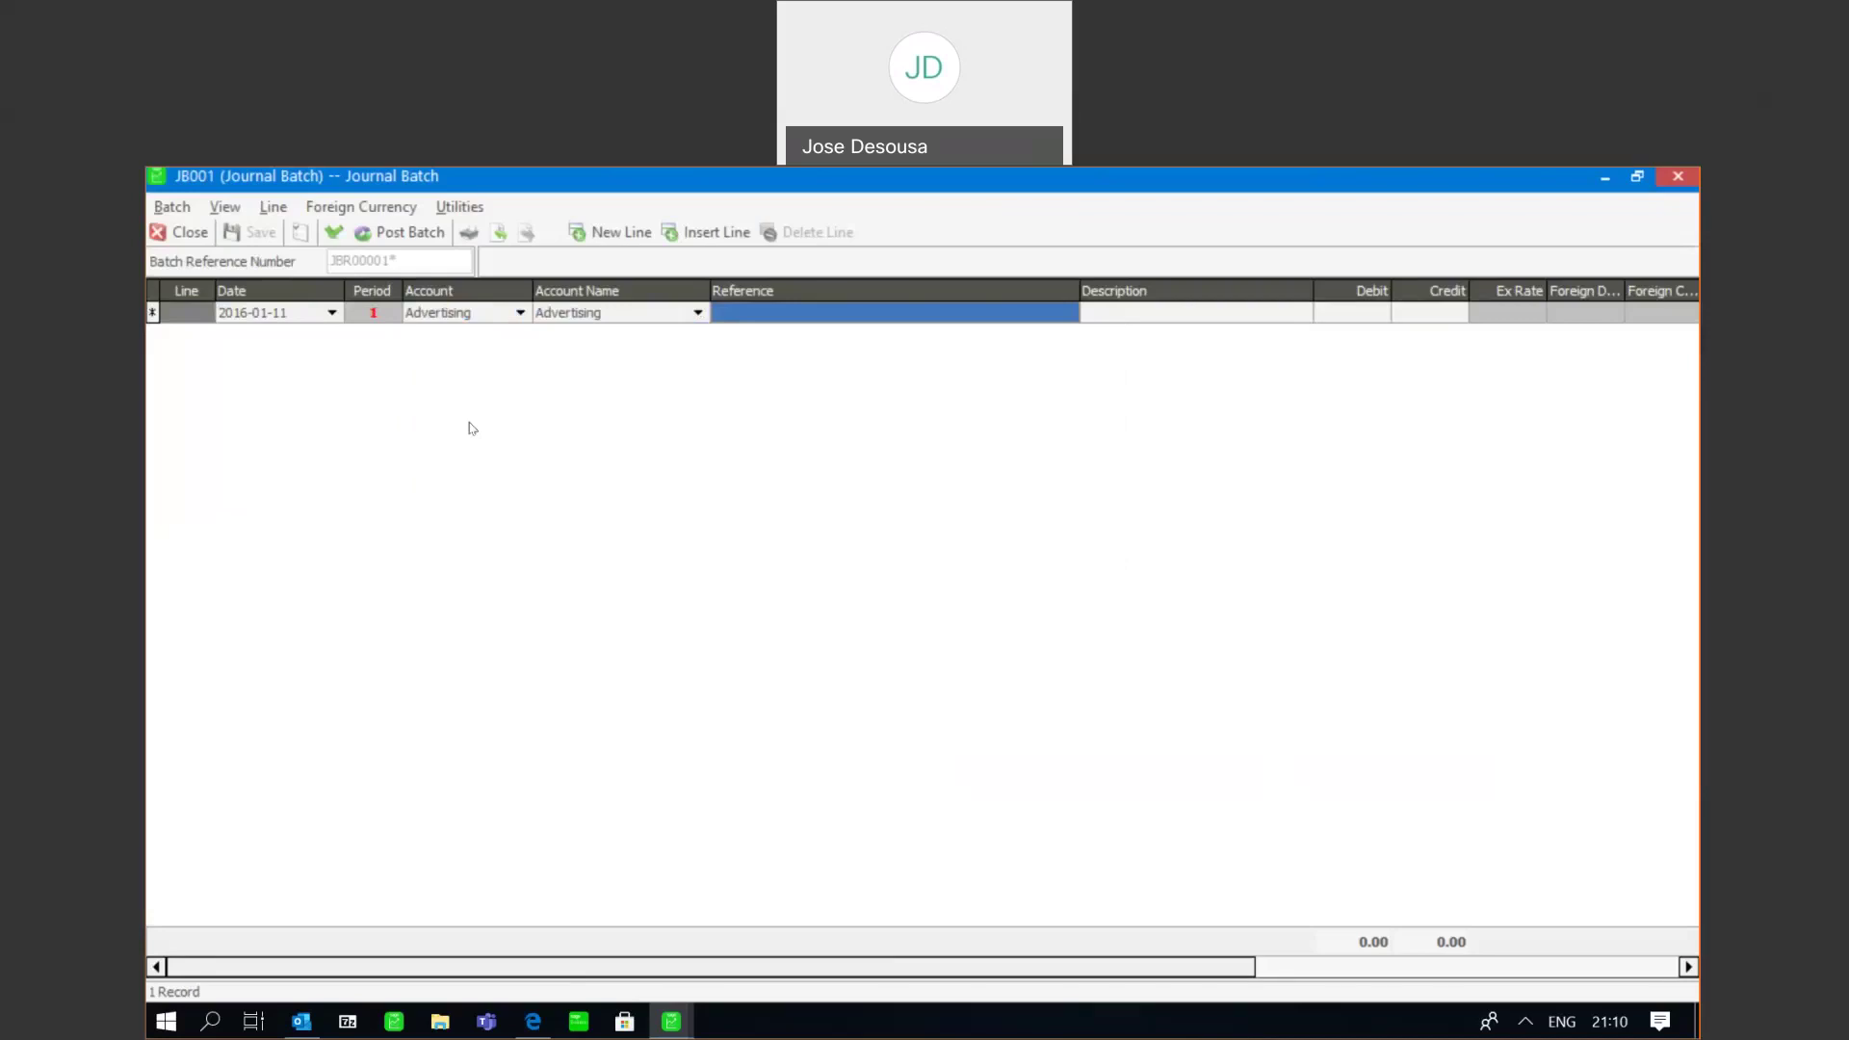
text(REF001)
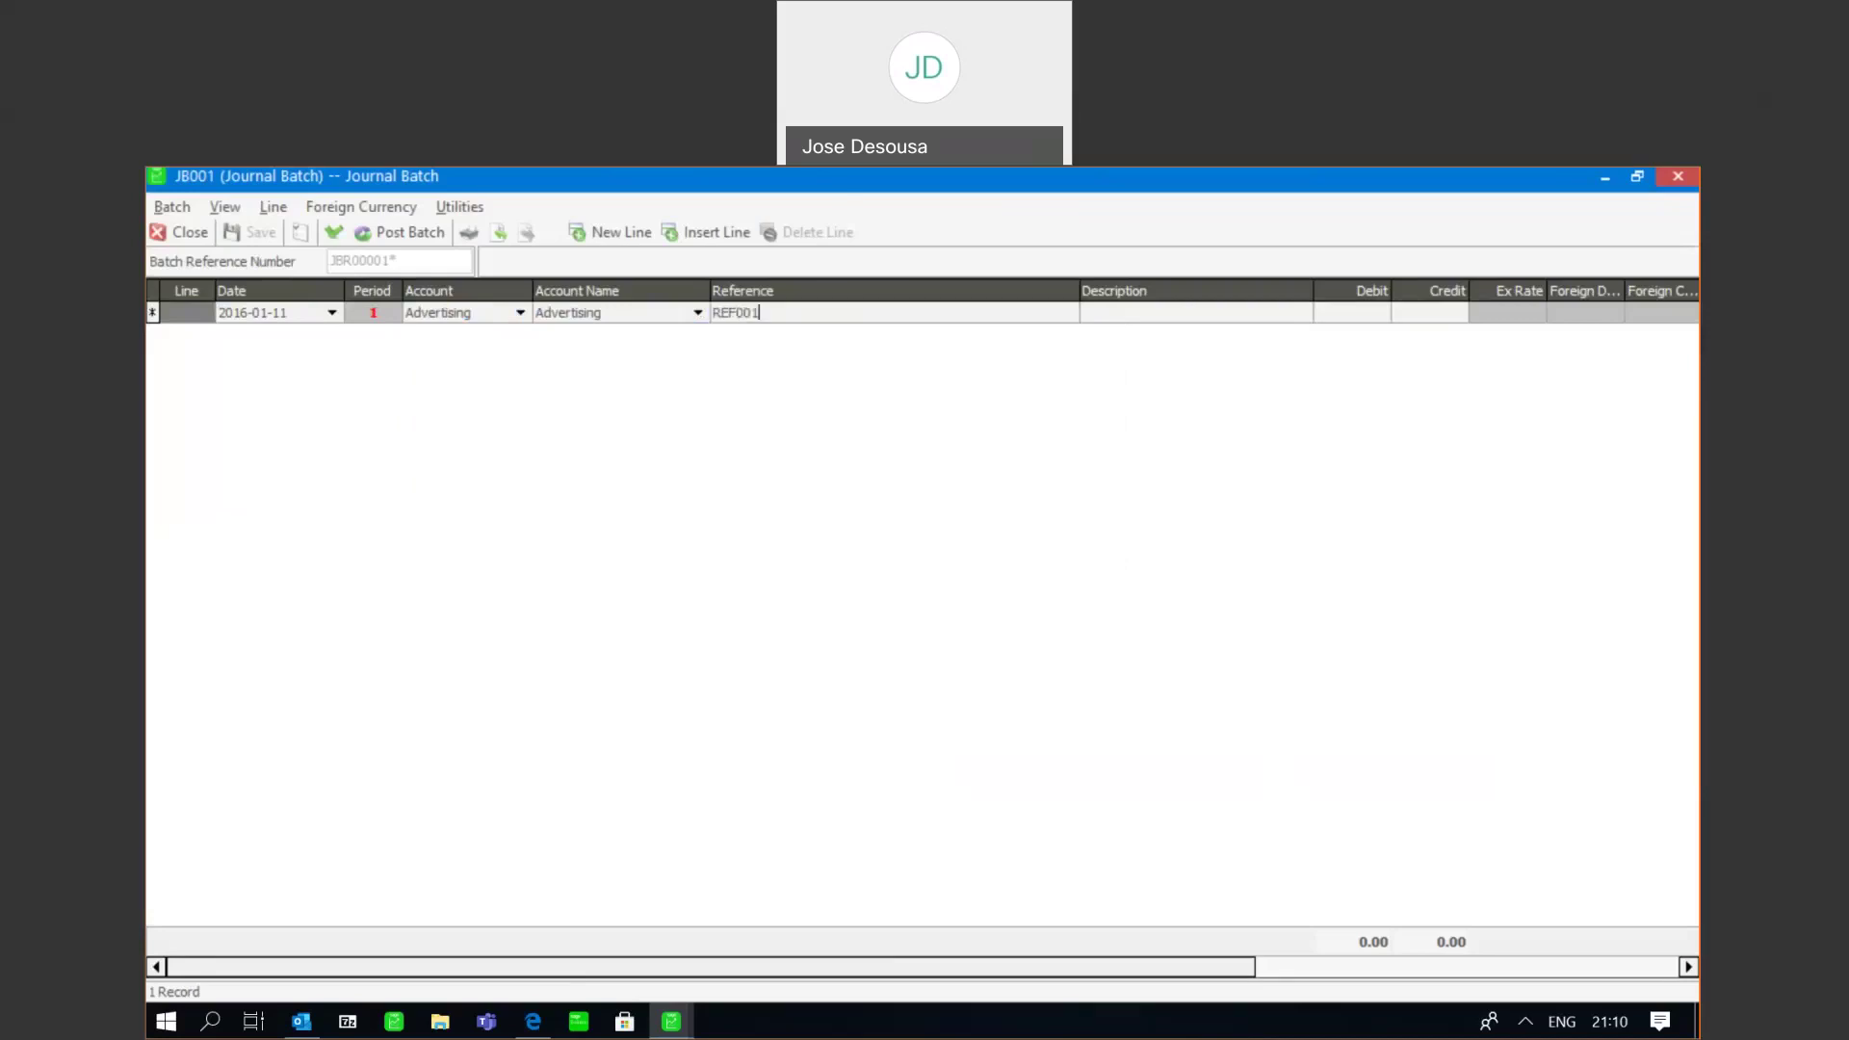
key(Tab)
text(DESC001)
key(Tab)
text(950)
key(Tab)
key(Tab)
key(Tab)
key(Tab)
key(Tab)
key(Tab)
key(Tab)
key(Tab)
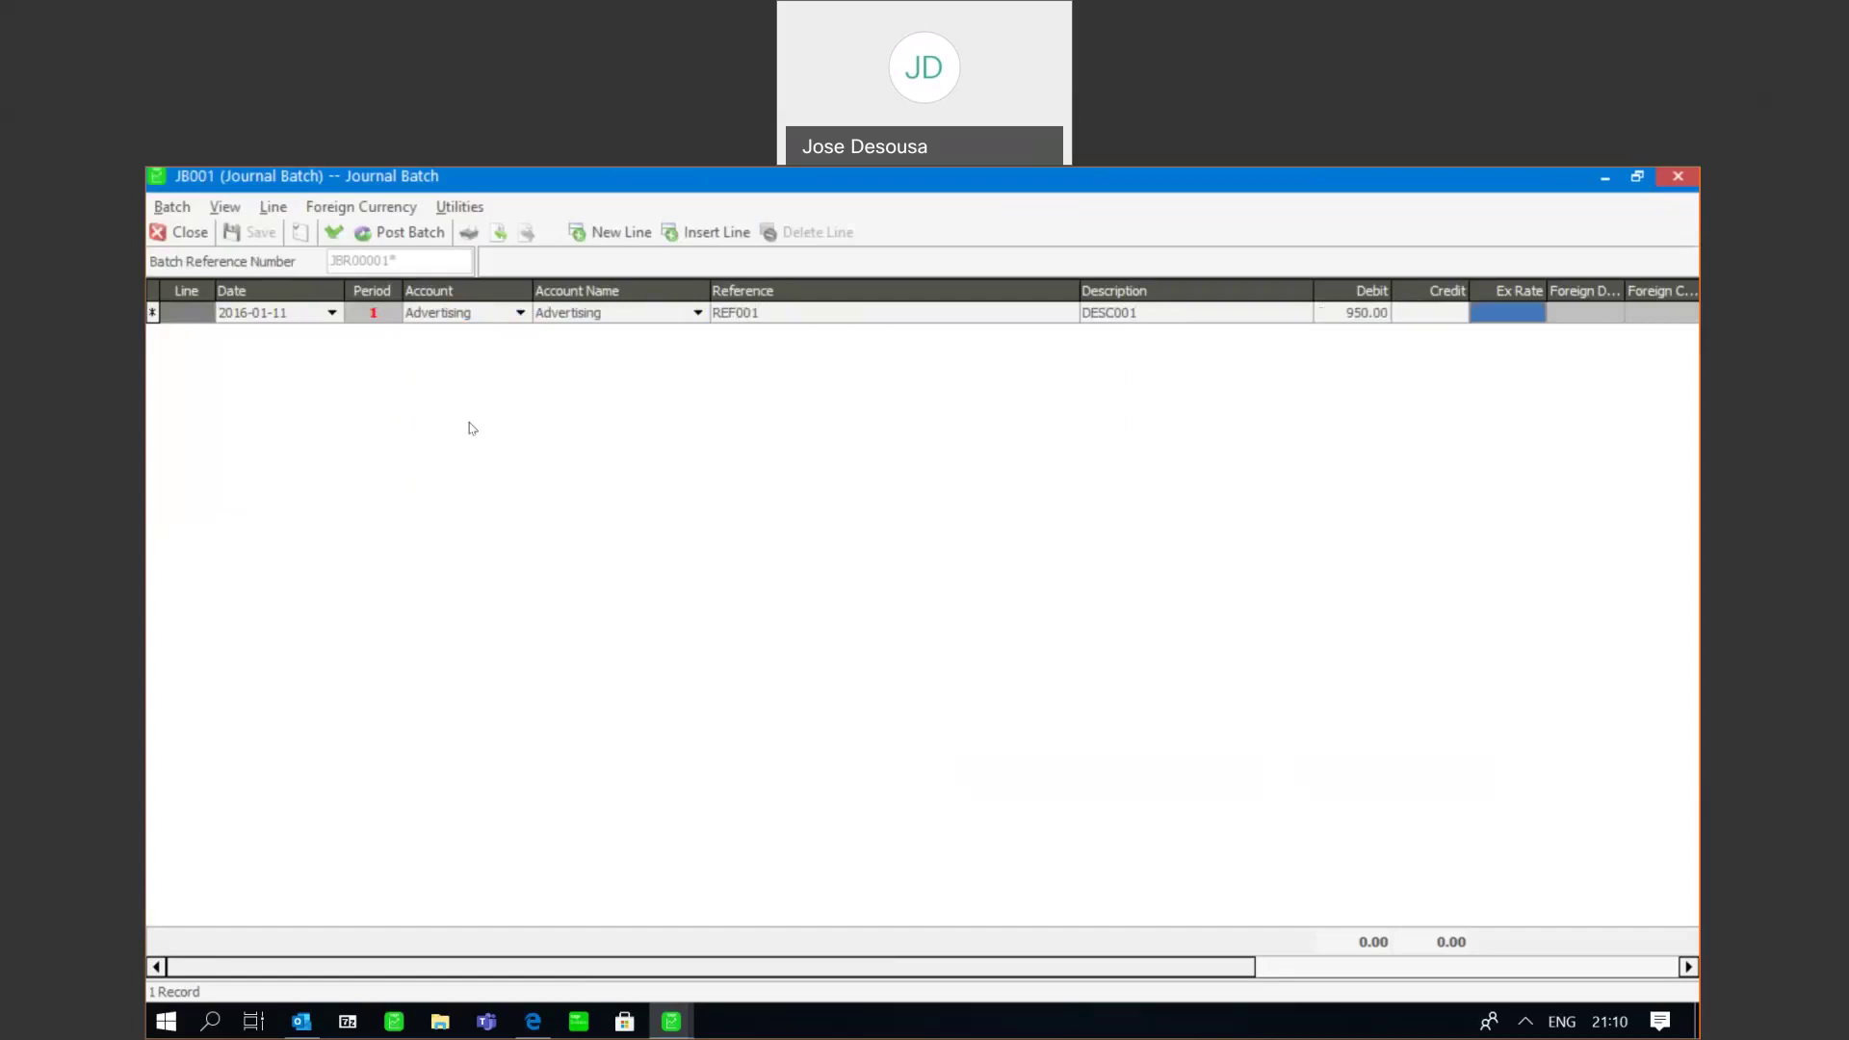
key(Tab)
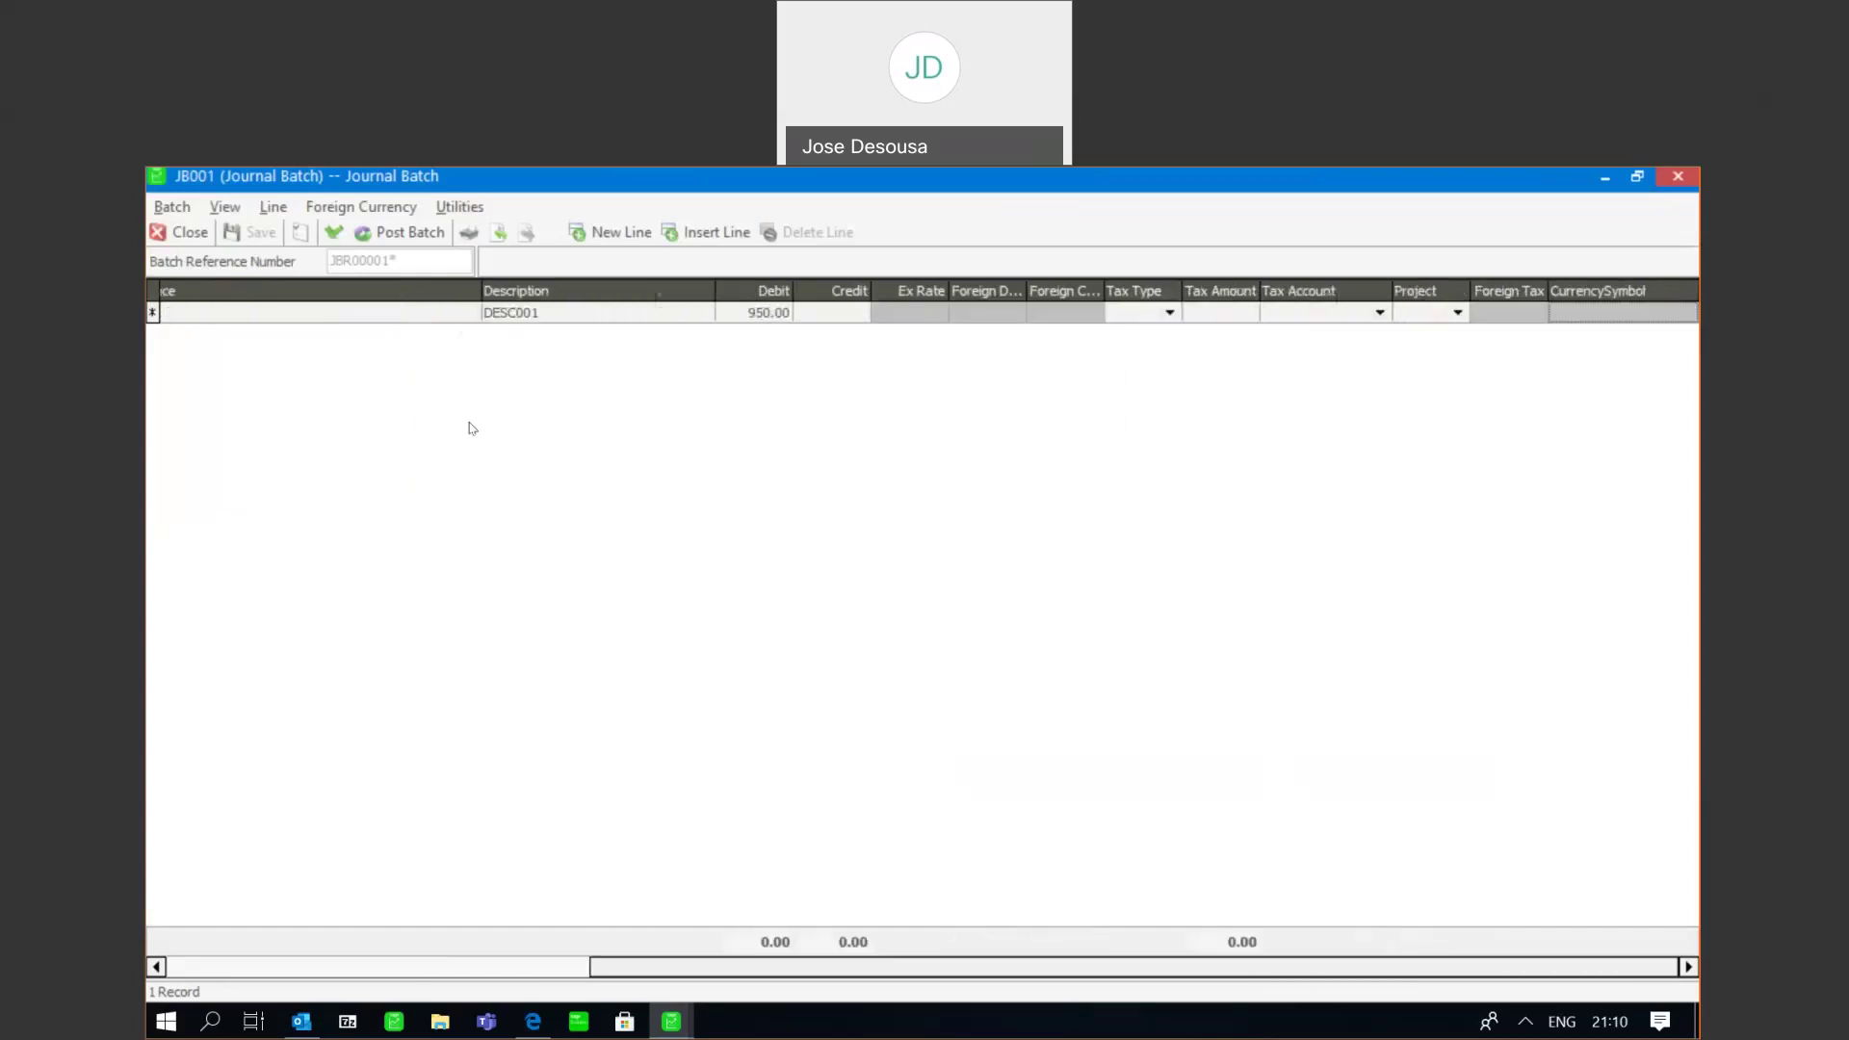
- Add a second journal line for Other Income with reference REF002, description DESC002 and a credit of 950
key(Tab)
text(Other Income)
key(Tab)
key(Tab)
text(REF002)
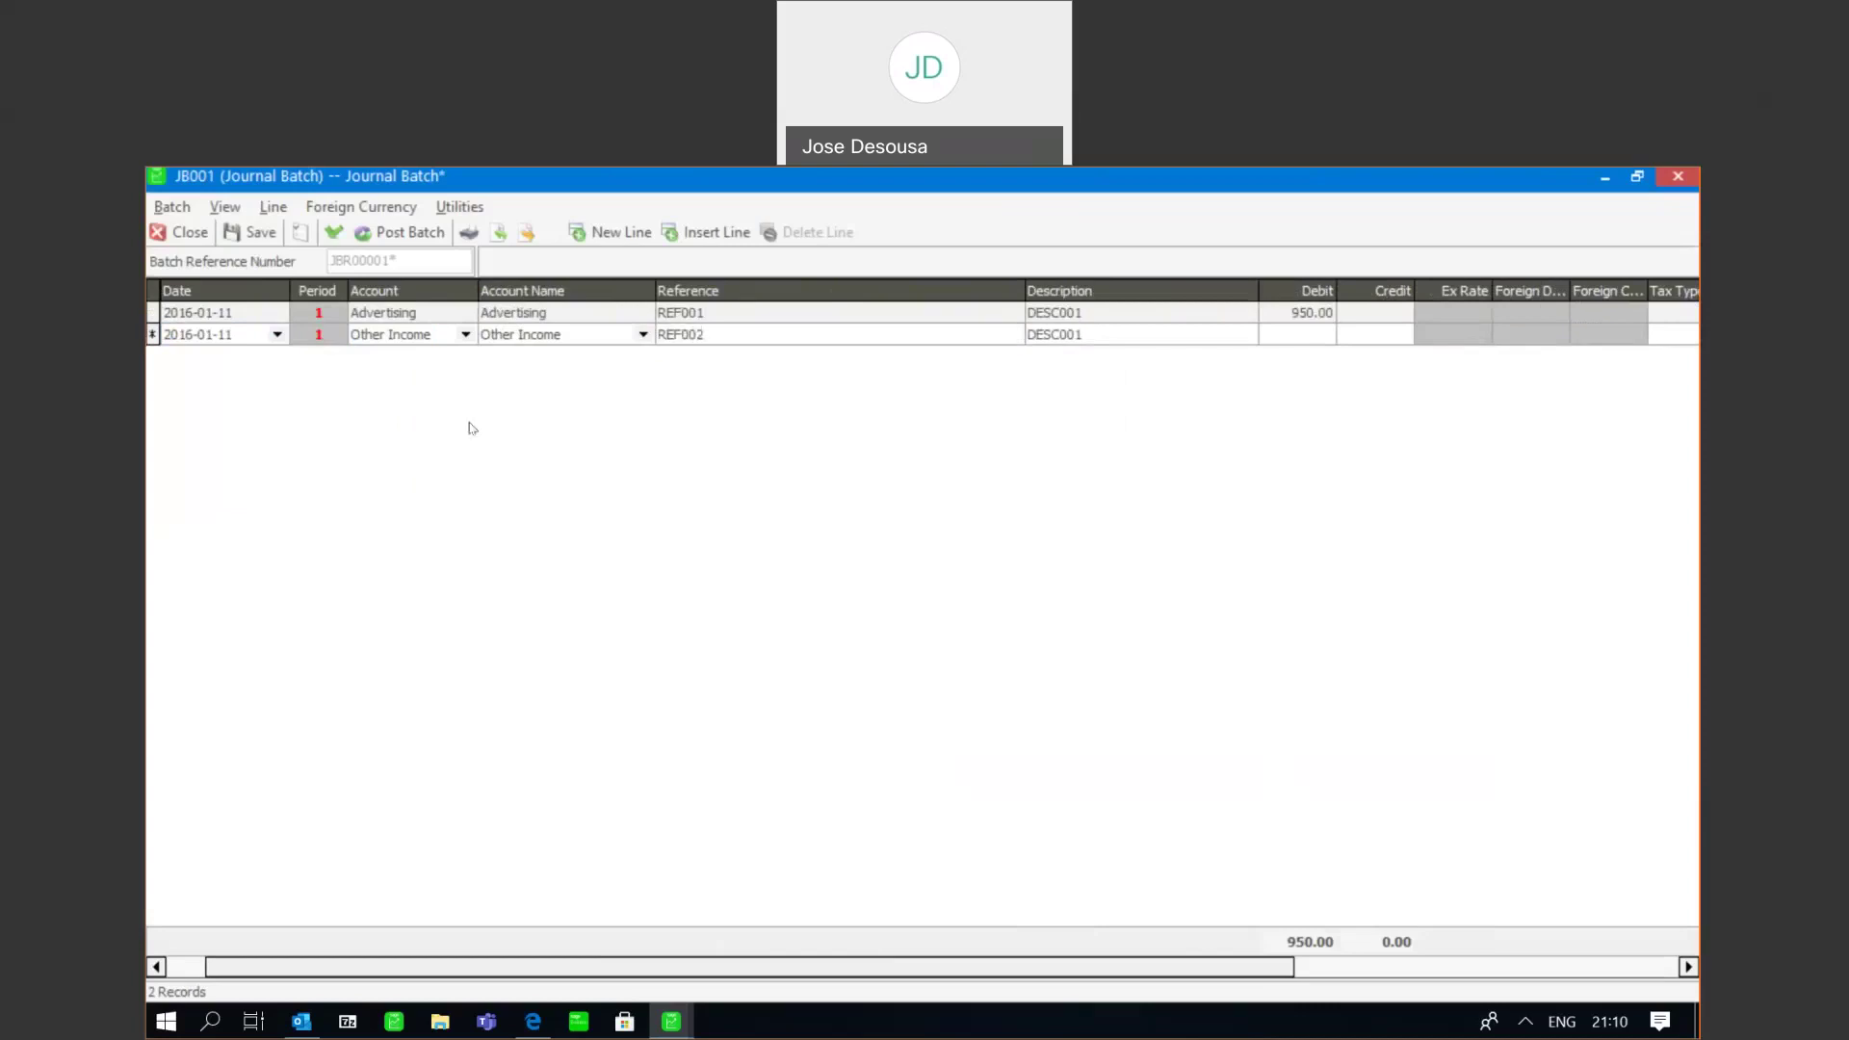
key(Tab)
text(DESC002)
key(Tab)
key(Tab)
text(950)
key(Return)
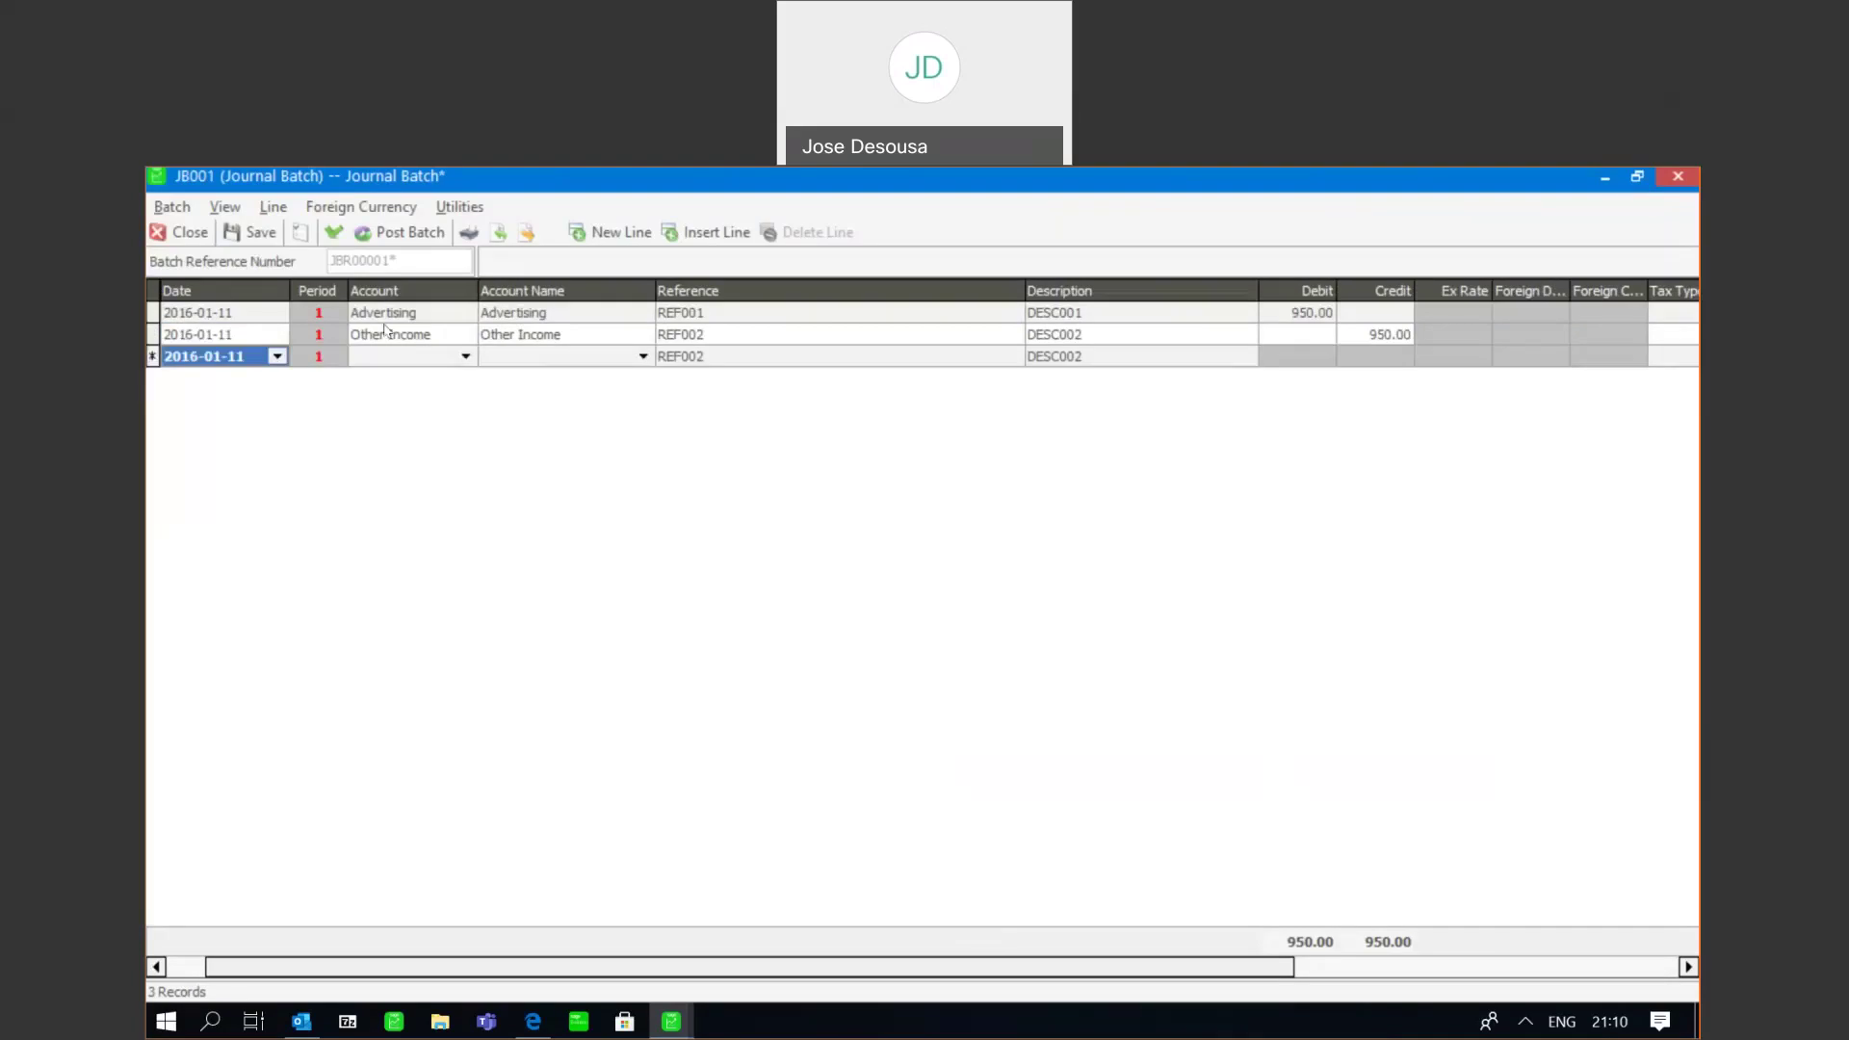
- Validate the journal batch, then save and post it
click(332, 232)
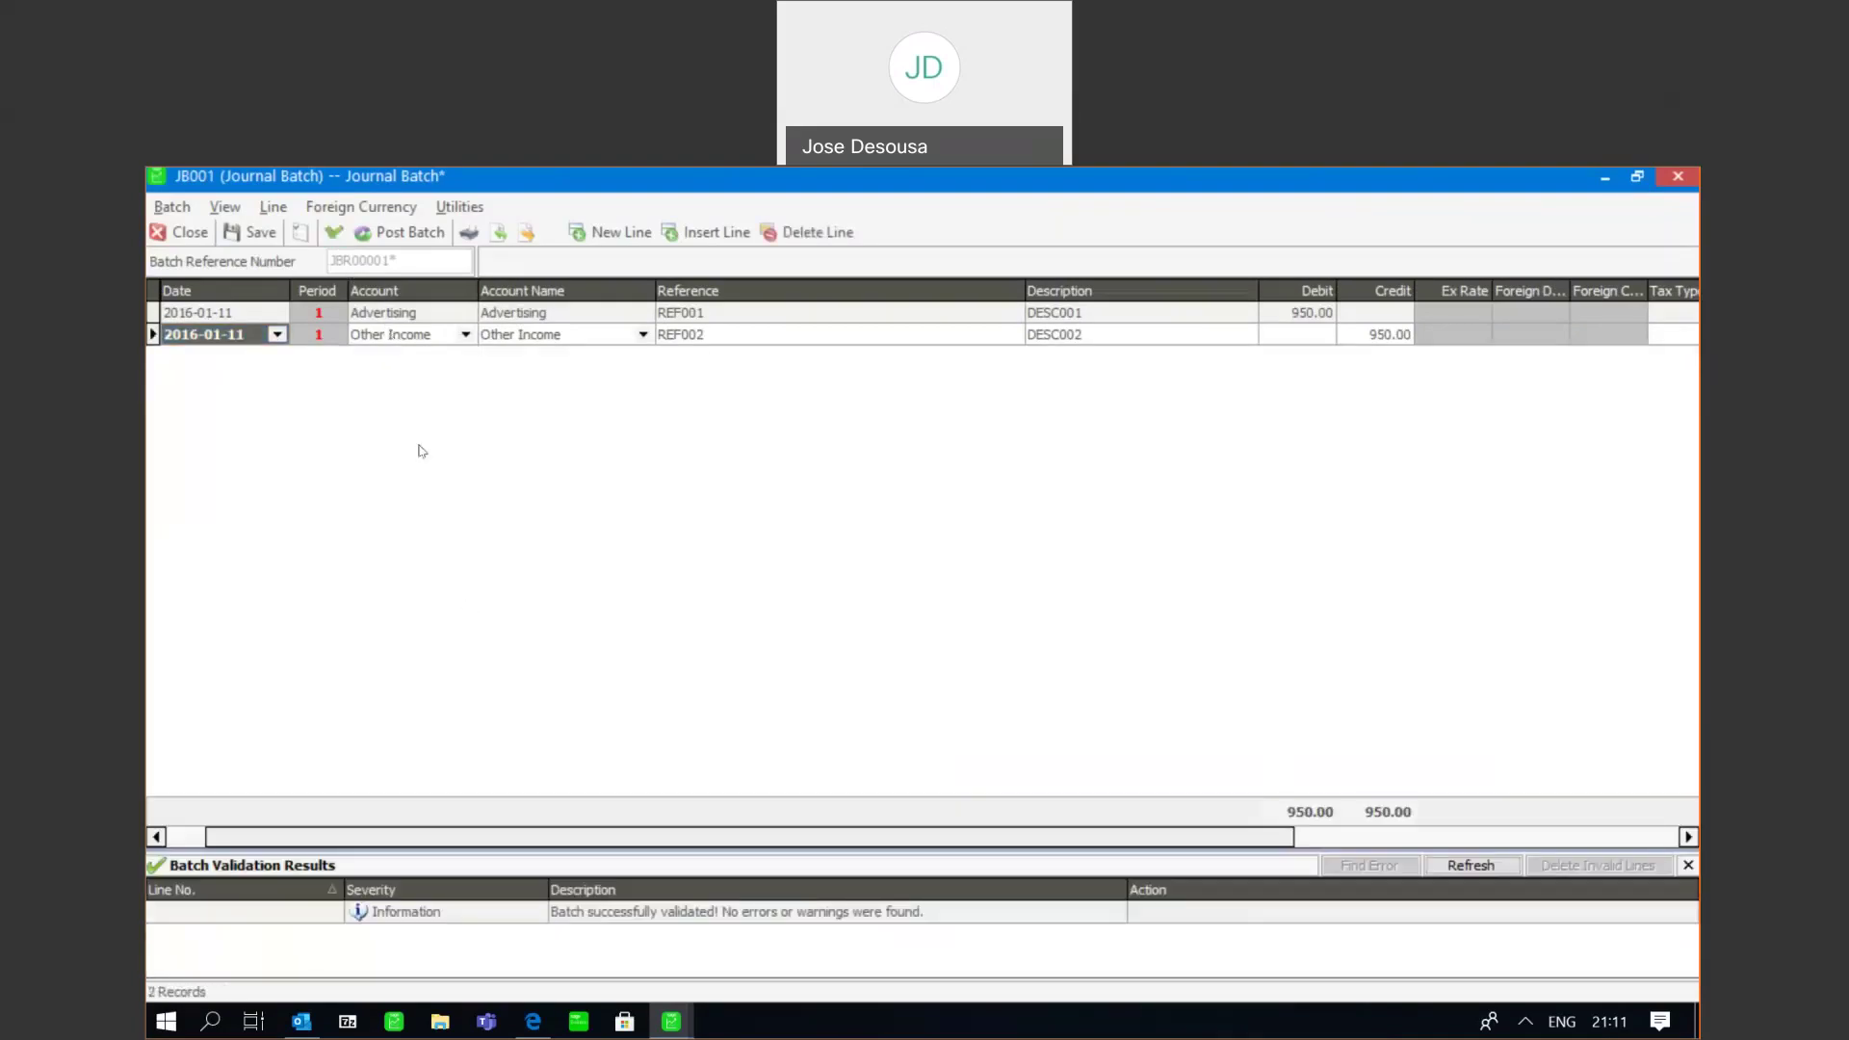
click(401, 234)
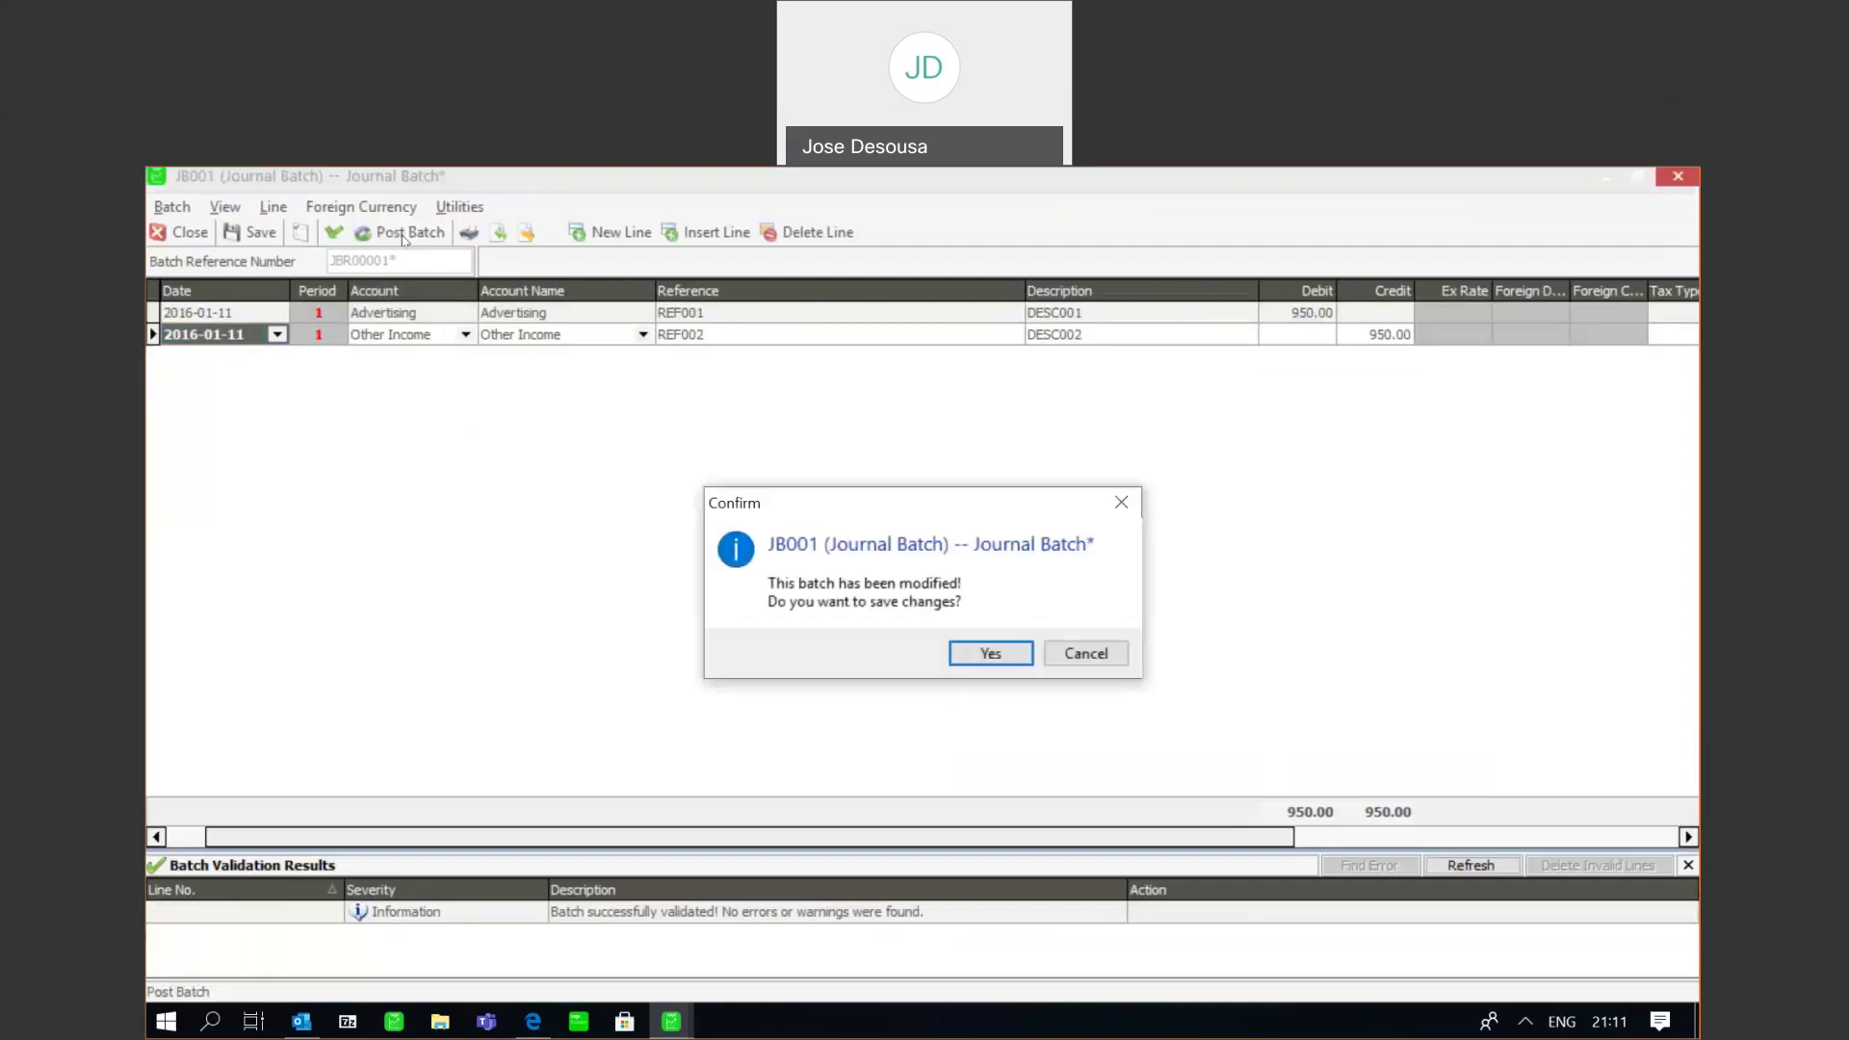
click(977, 653)
click(978, 644)
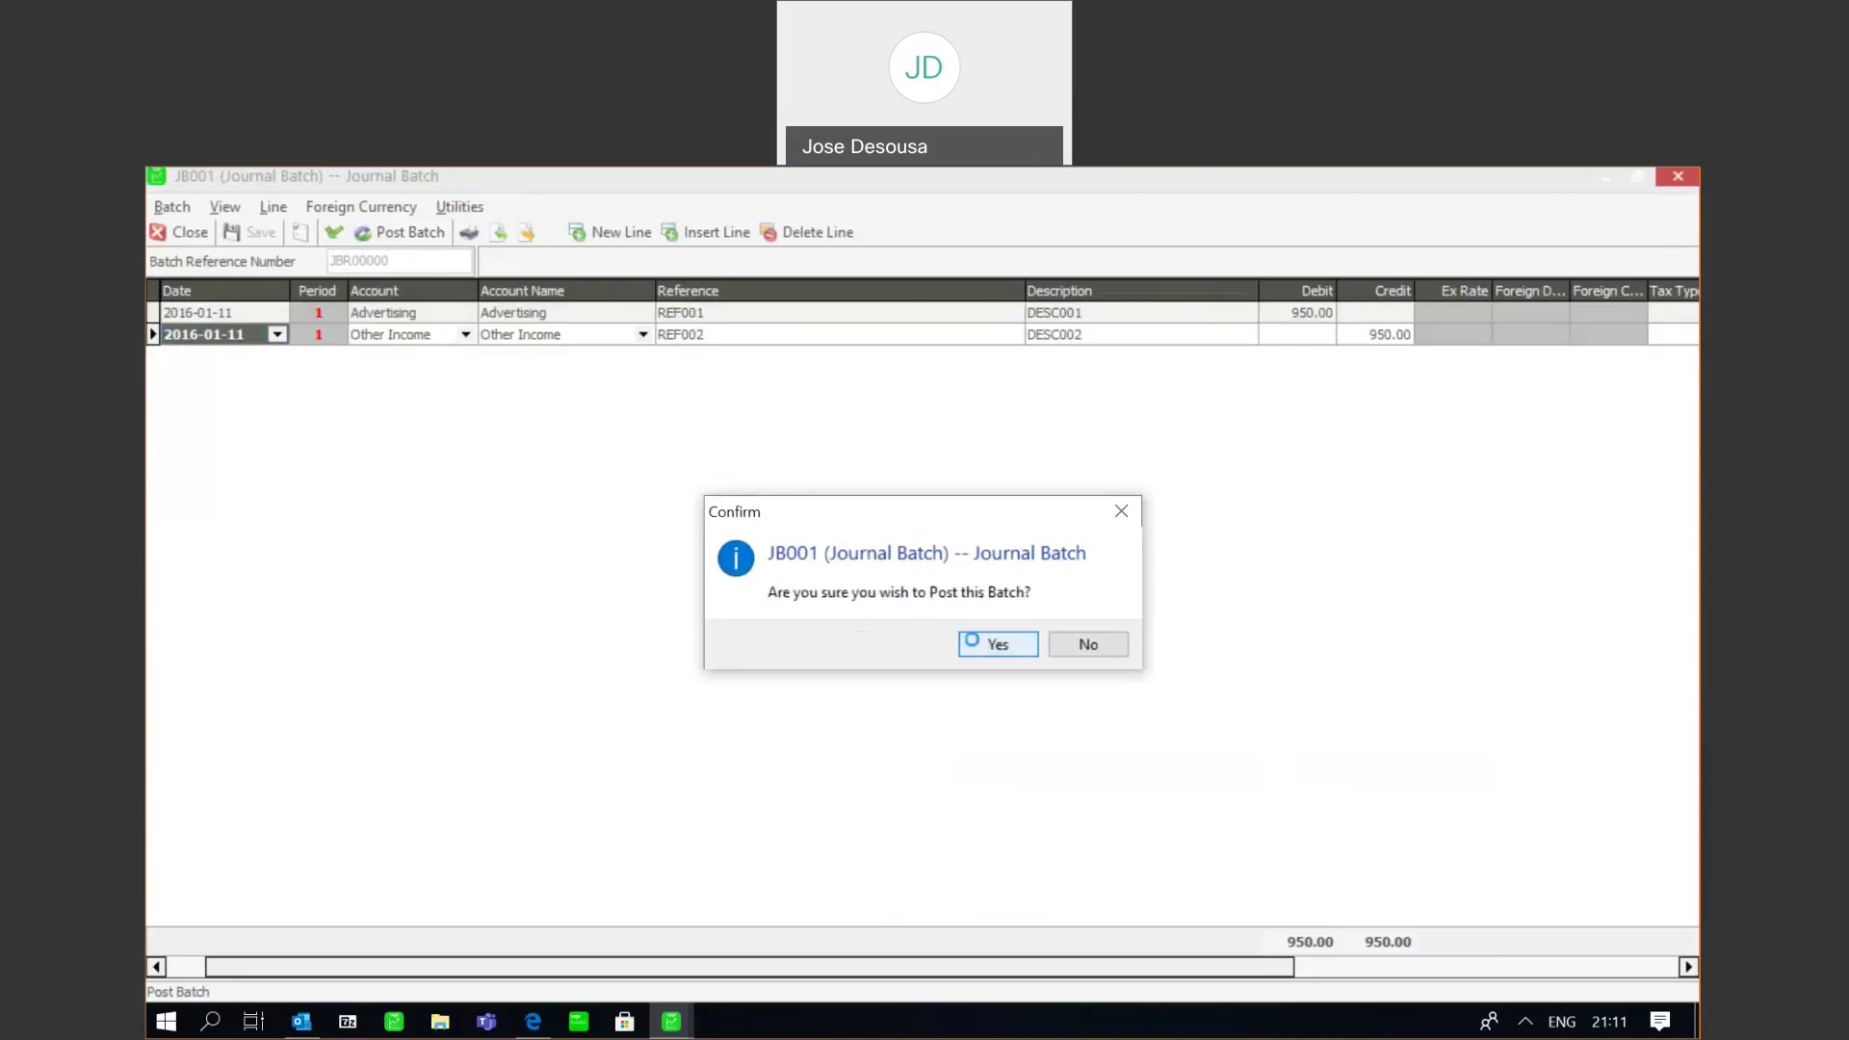
click(975, 643)
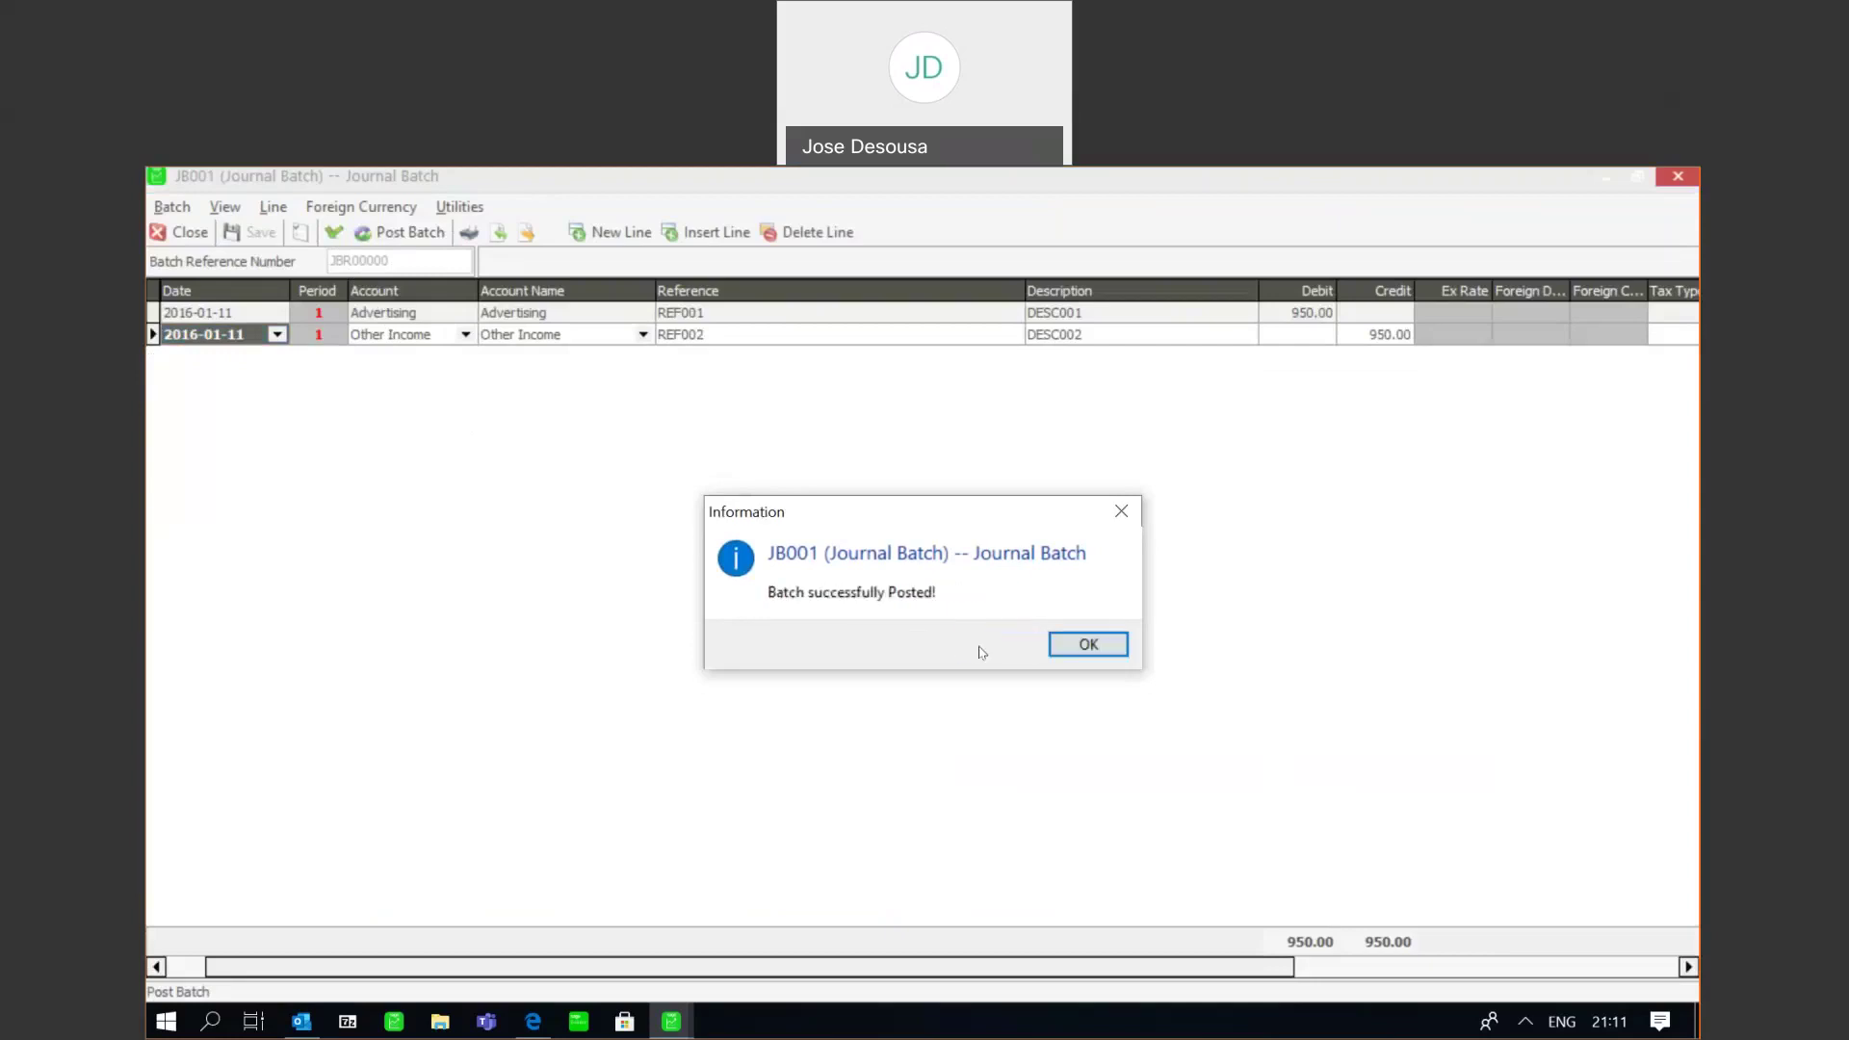
click(1085, 644)
- Open the General Ledger Trial Balance report and set its financial year to Year1
click(276, 605)
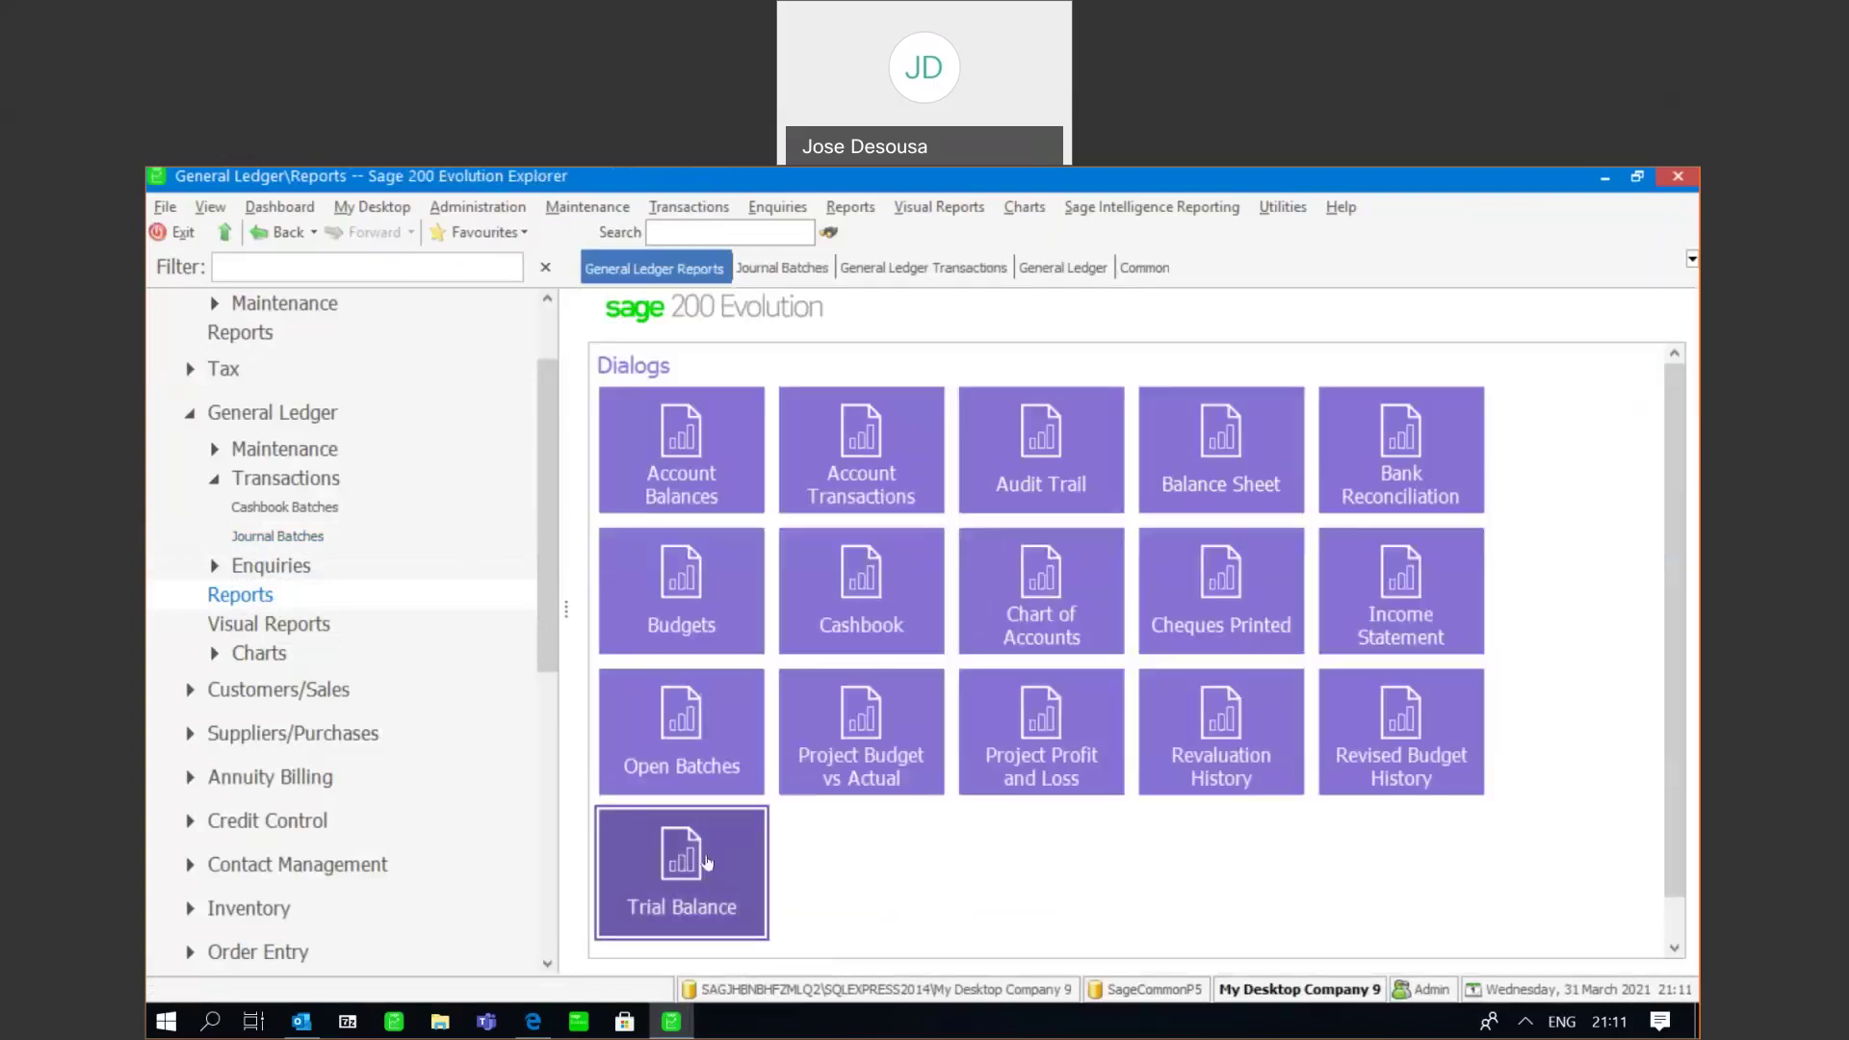
click(708, 862)
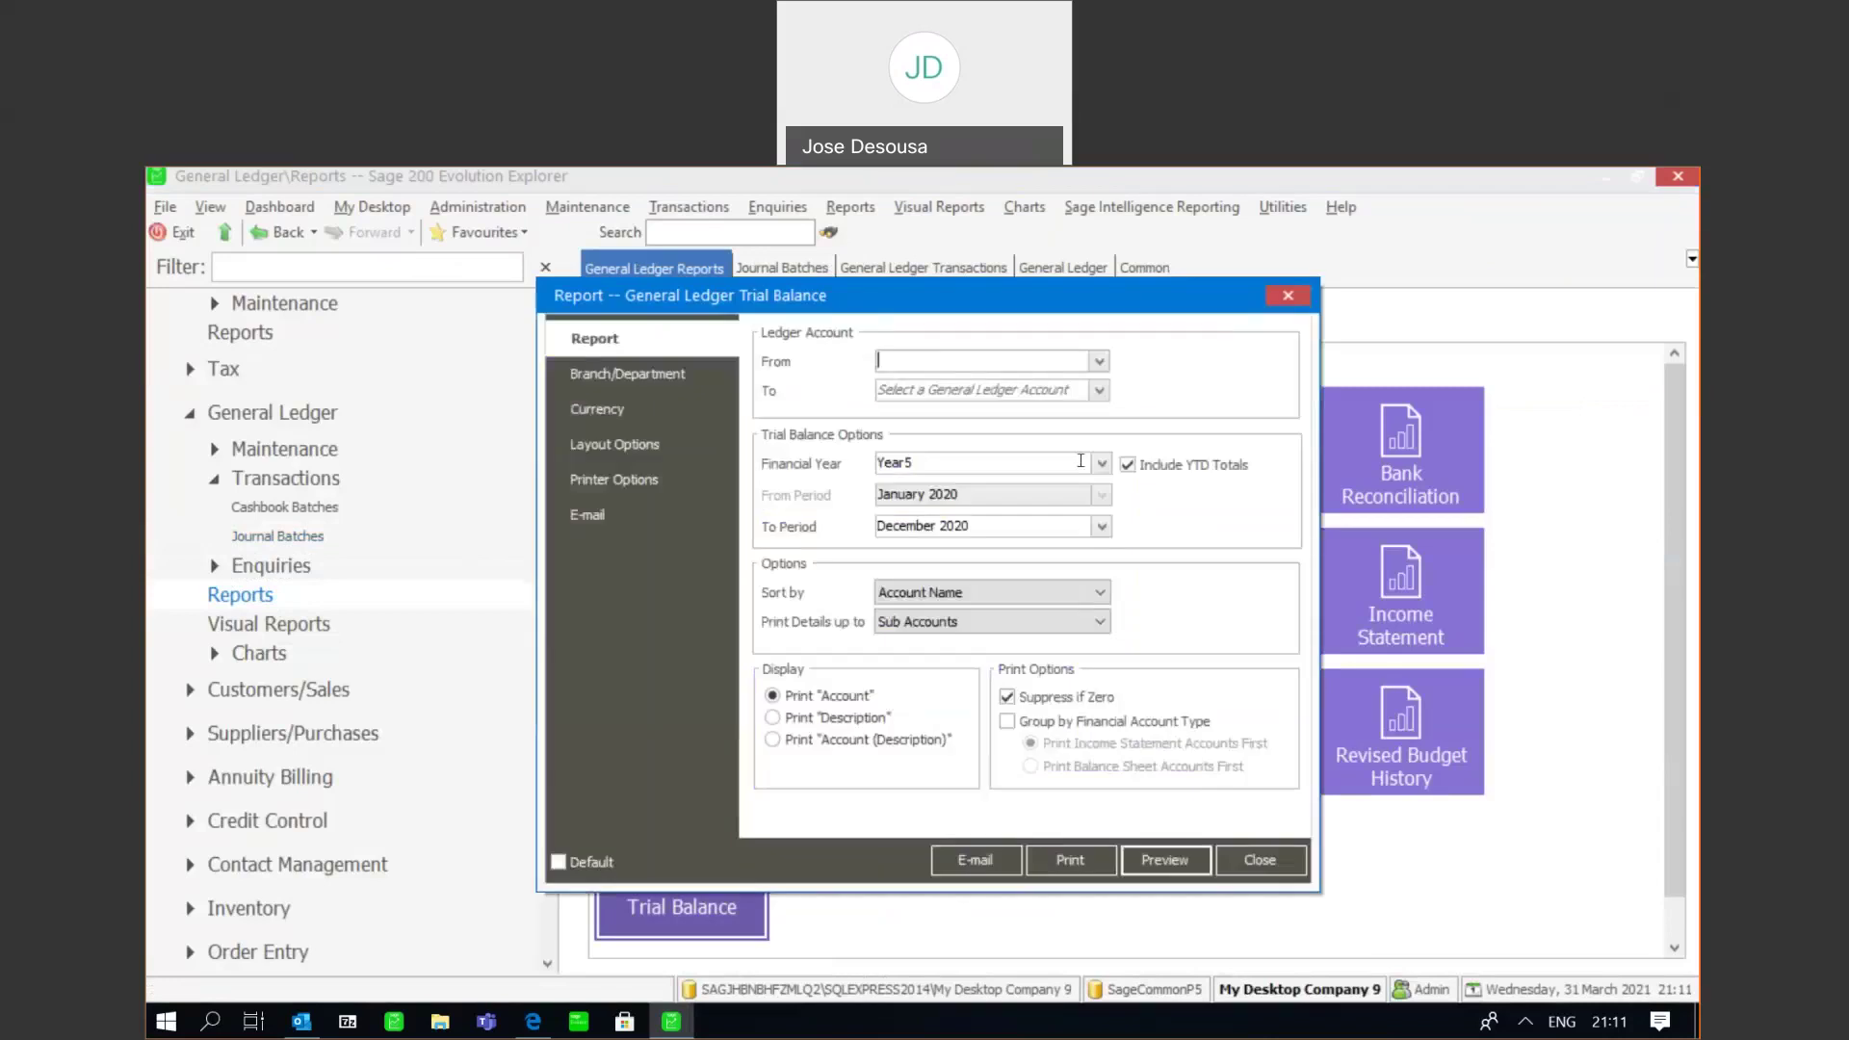
click(1101, 463)
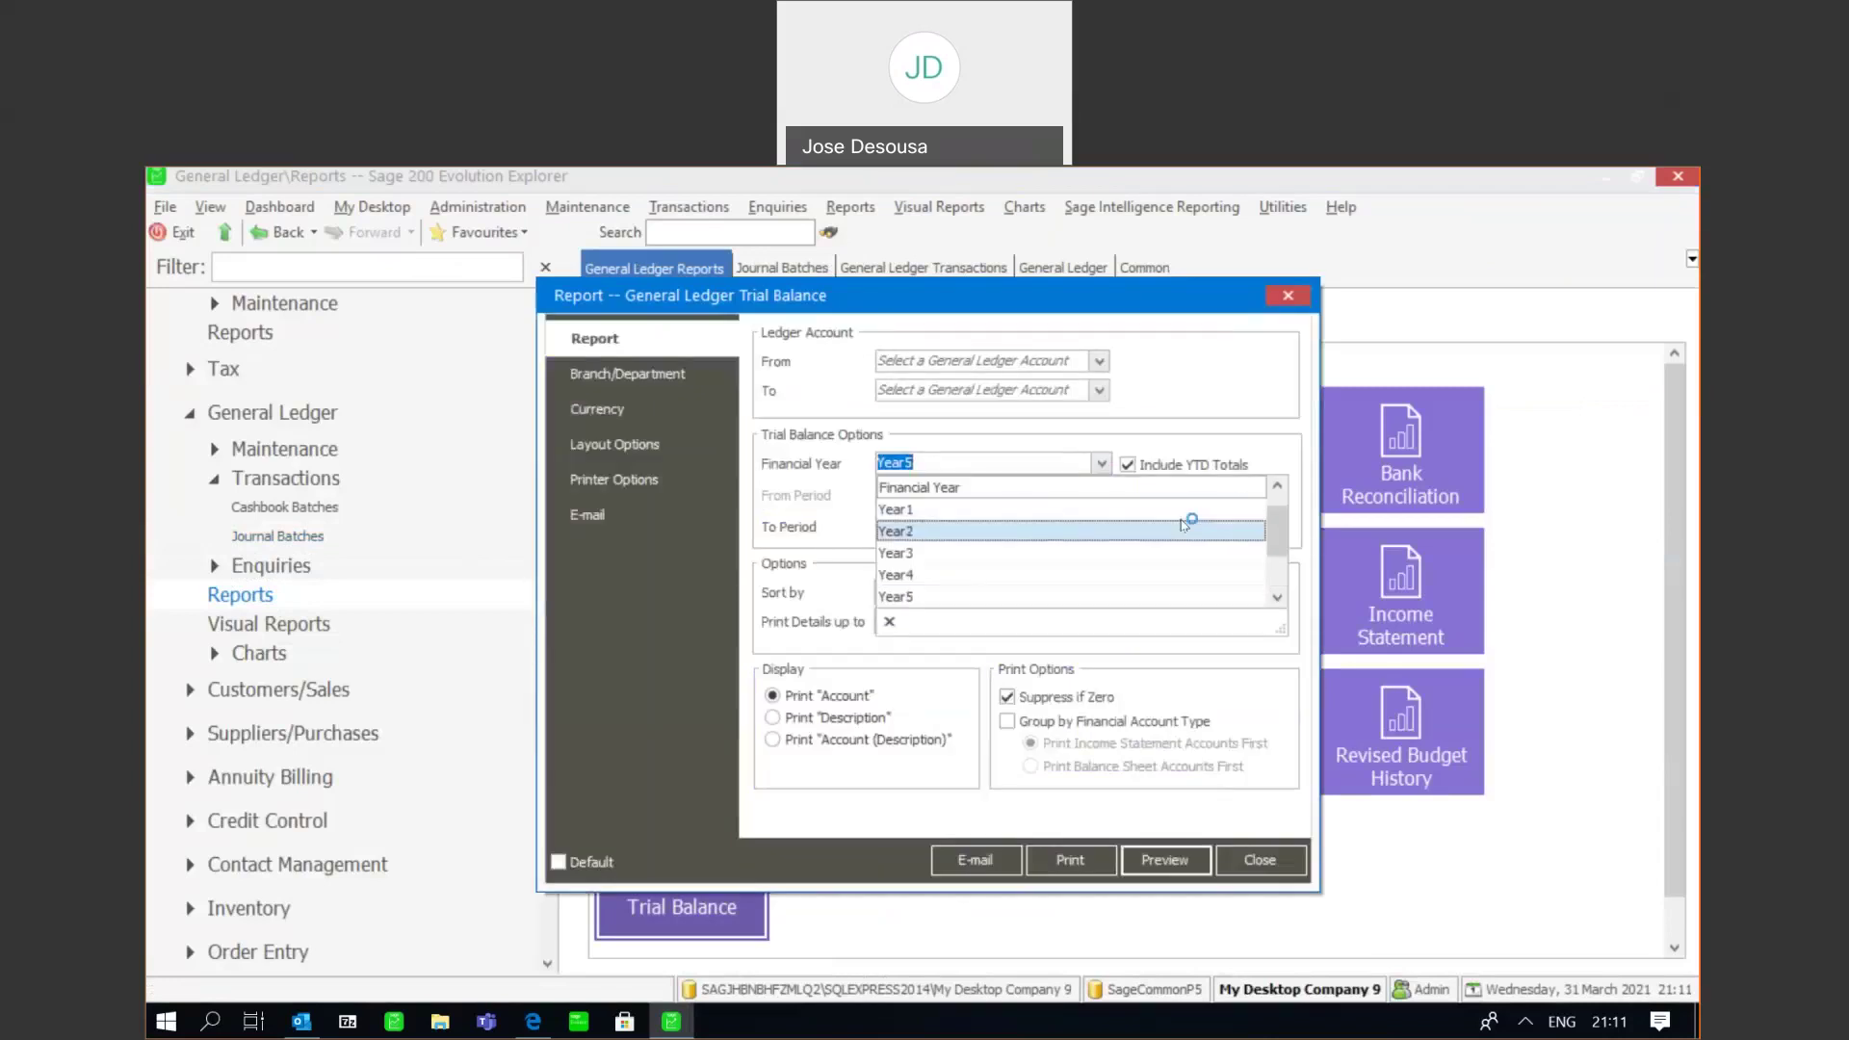
click(1186, 520)
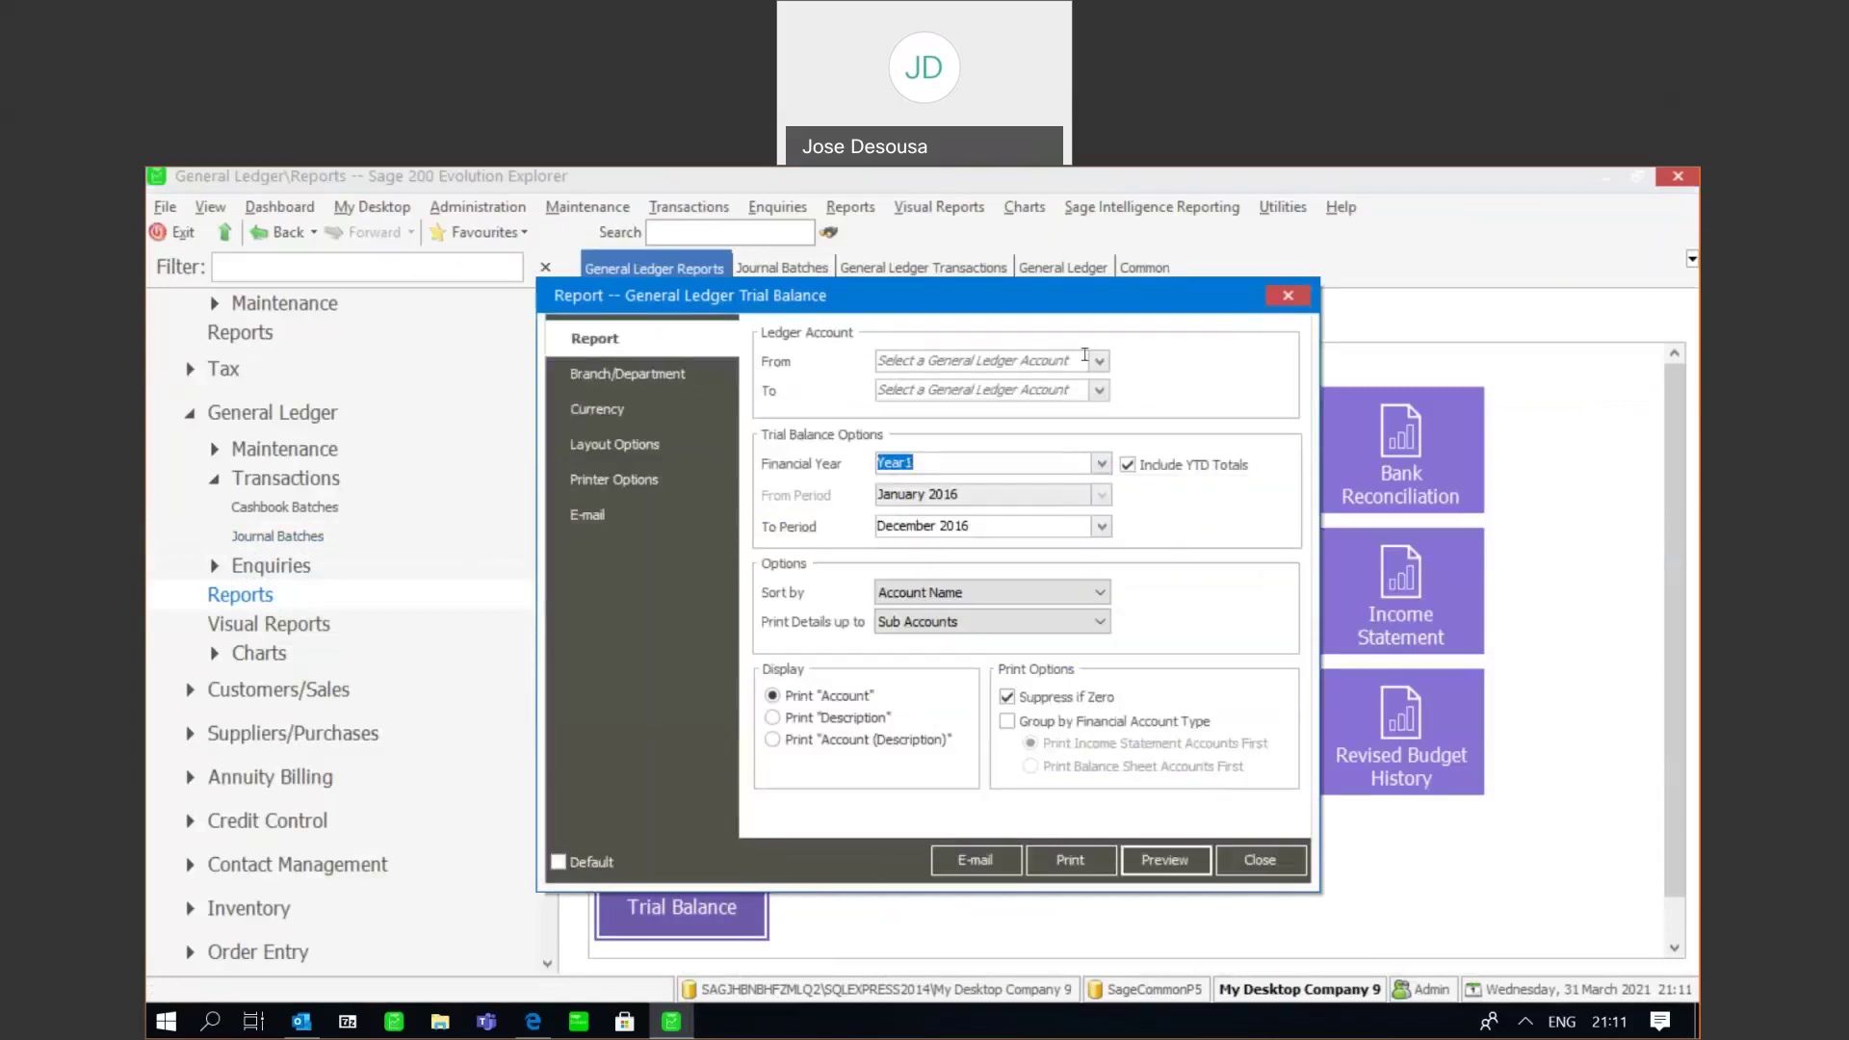
click(1098, 361)
text(A)
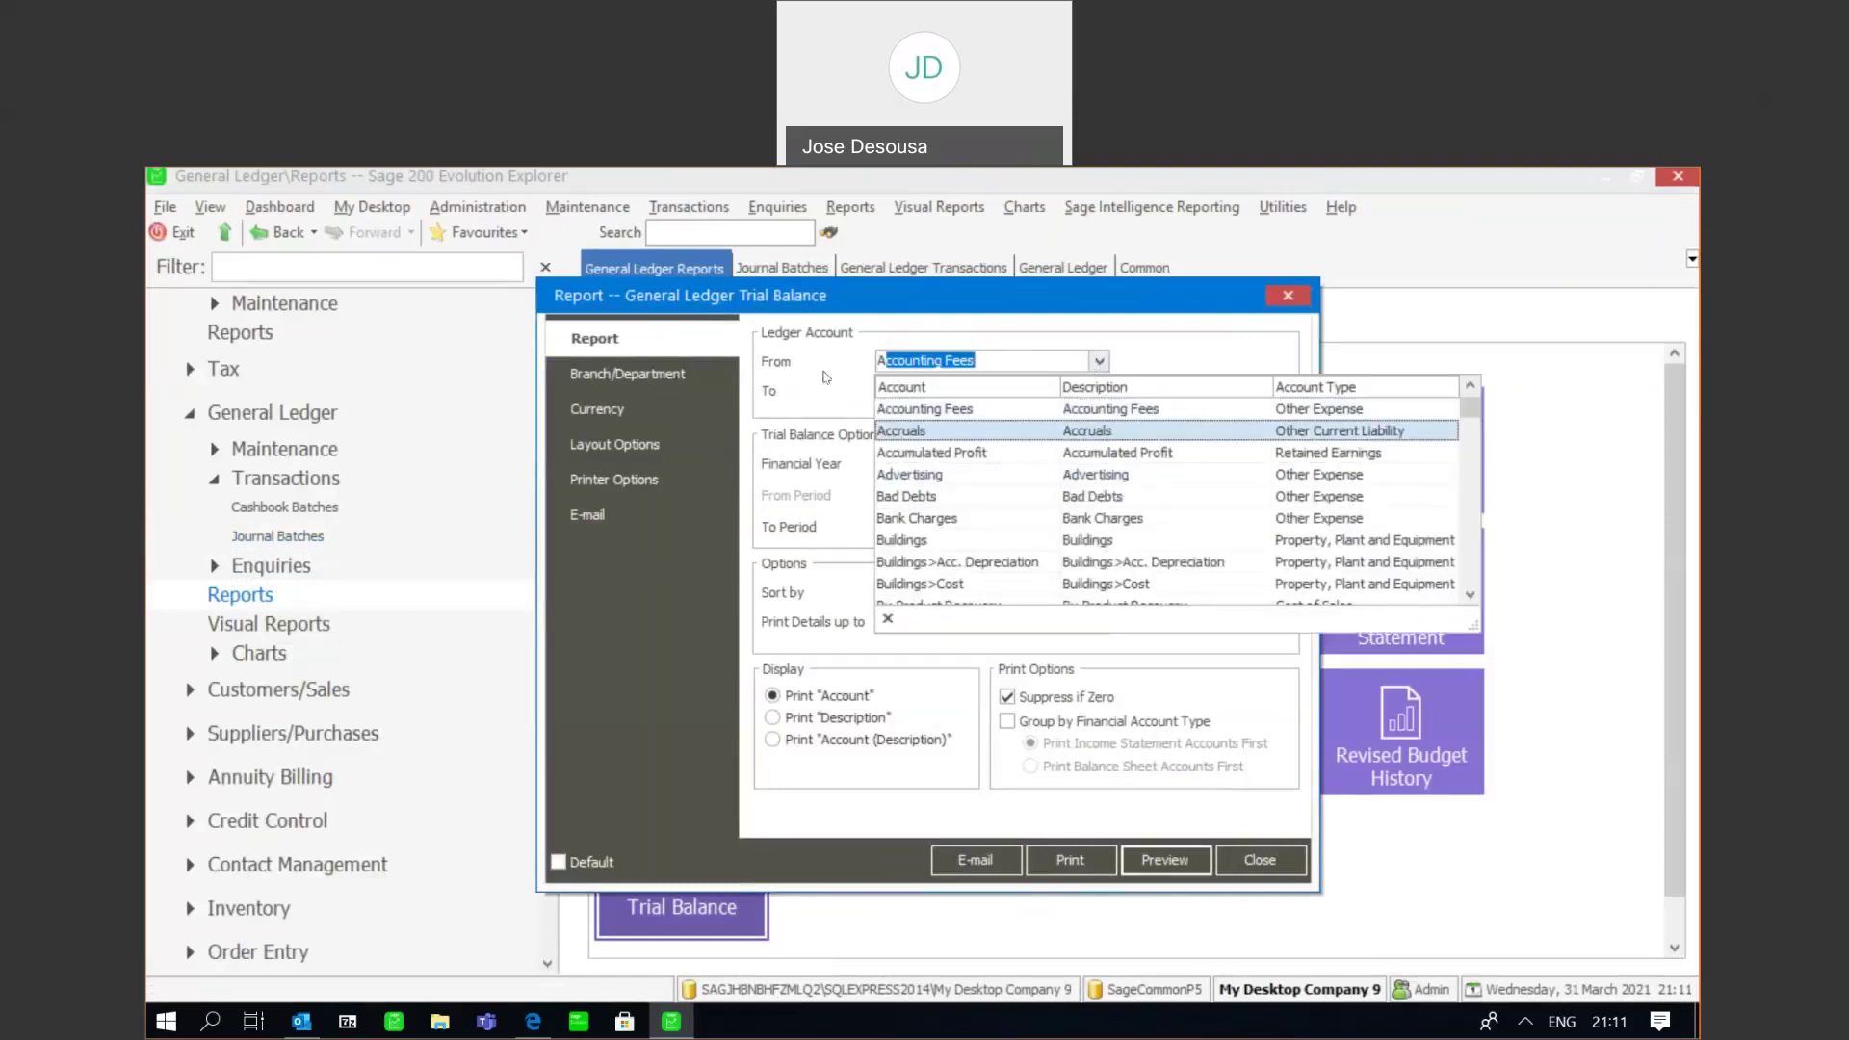
key(Escape)
key(BackSpace)
key(BackSpace)
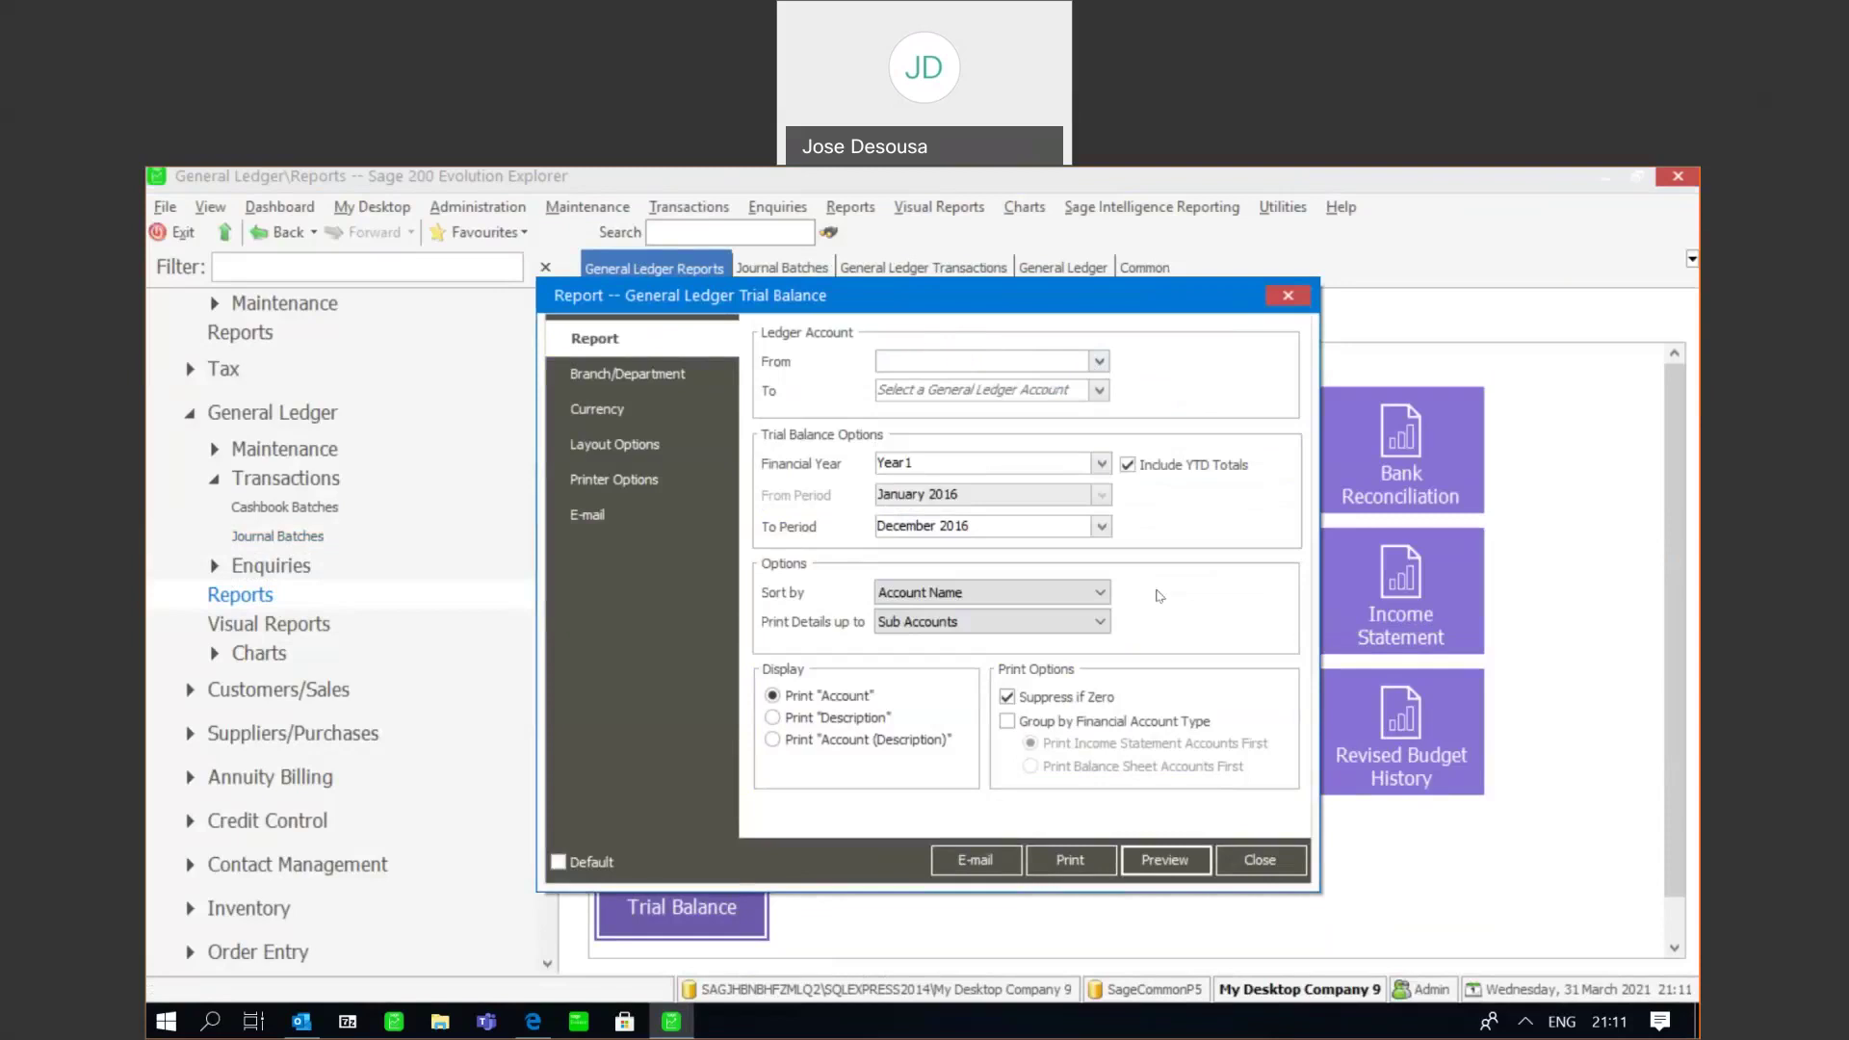
- Preview the Year1 trial balance, then close the preview and the report options
click(1167, 857)
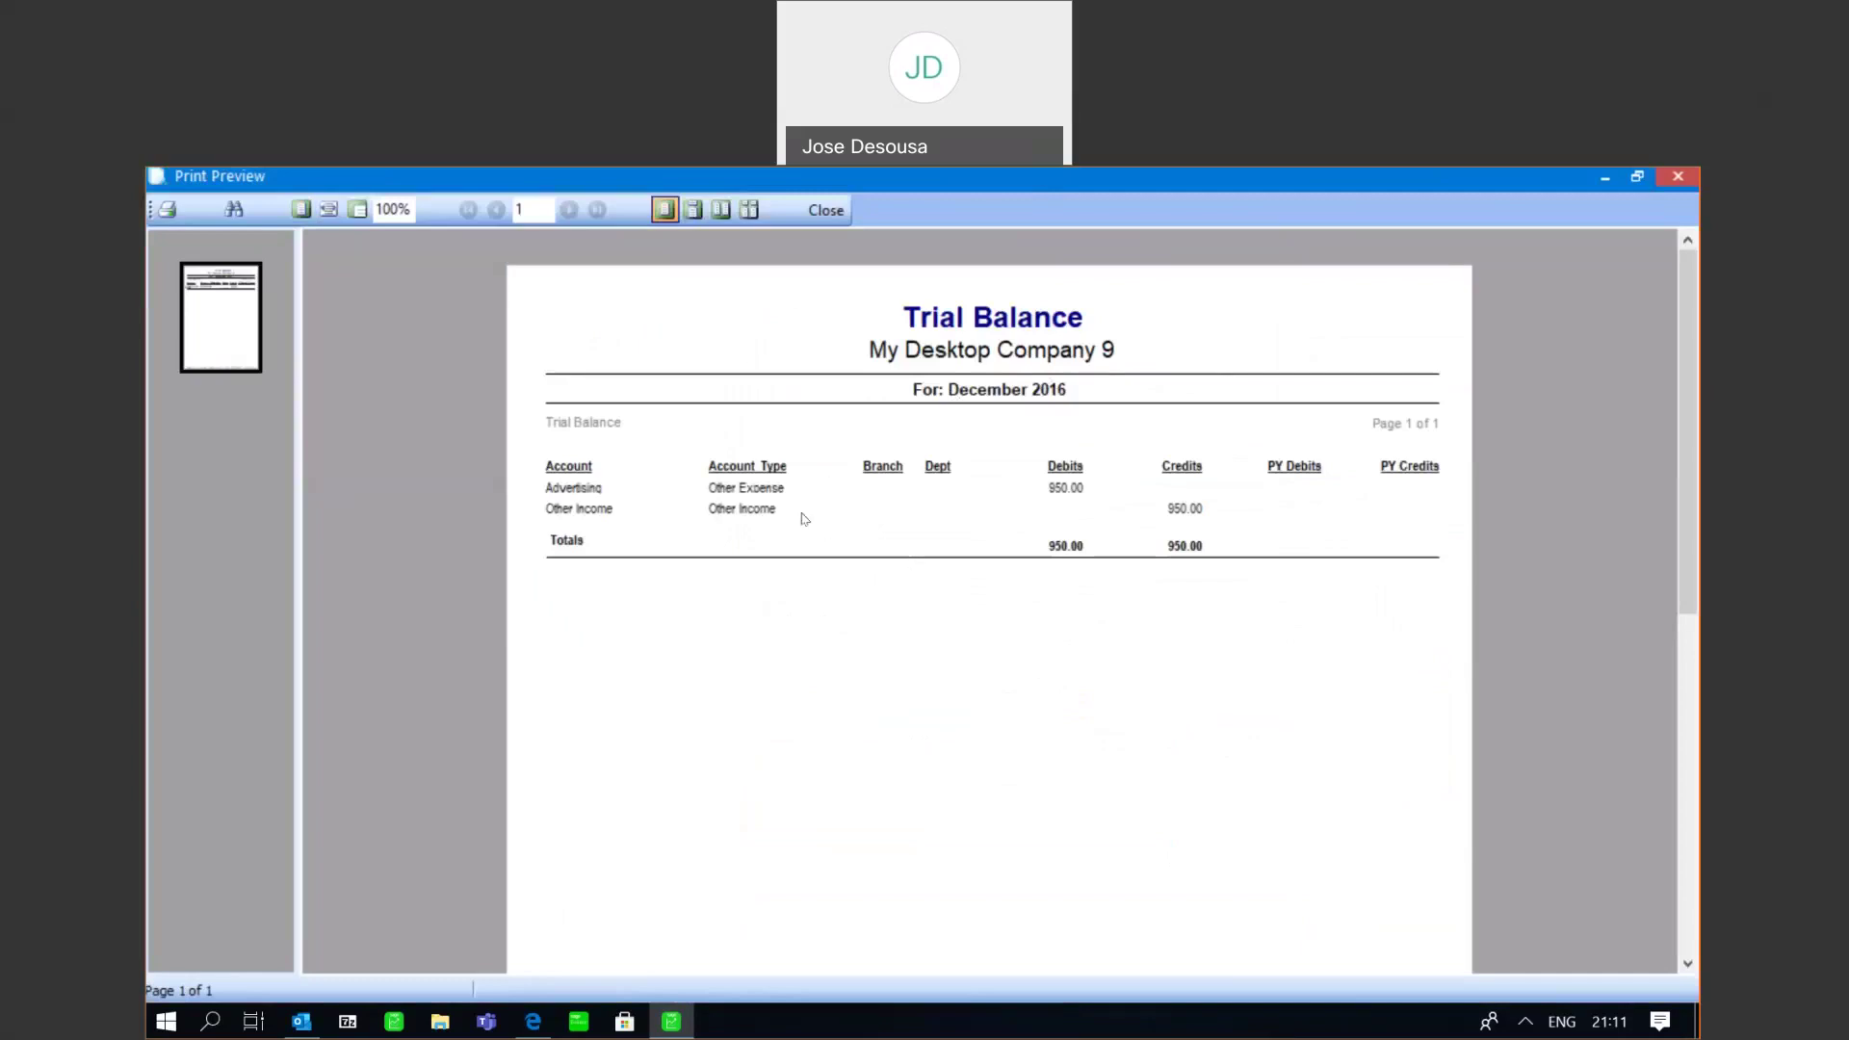
click(823, 218)
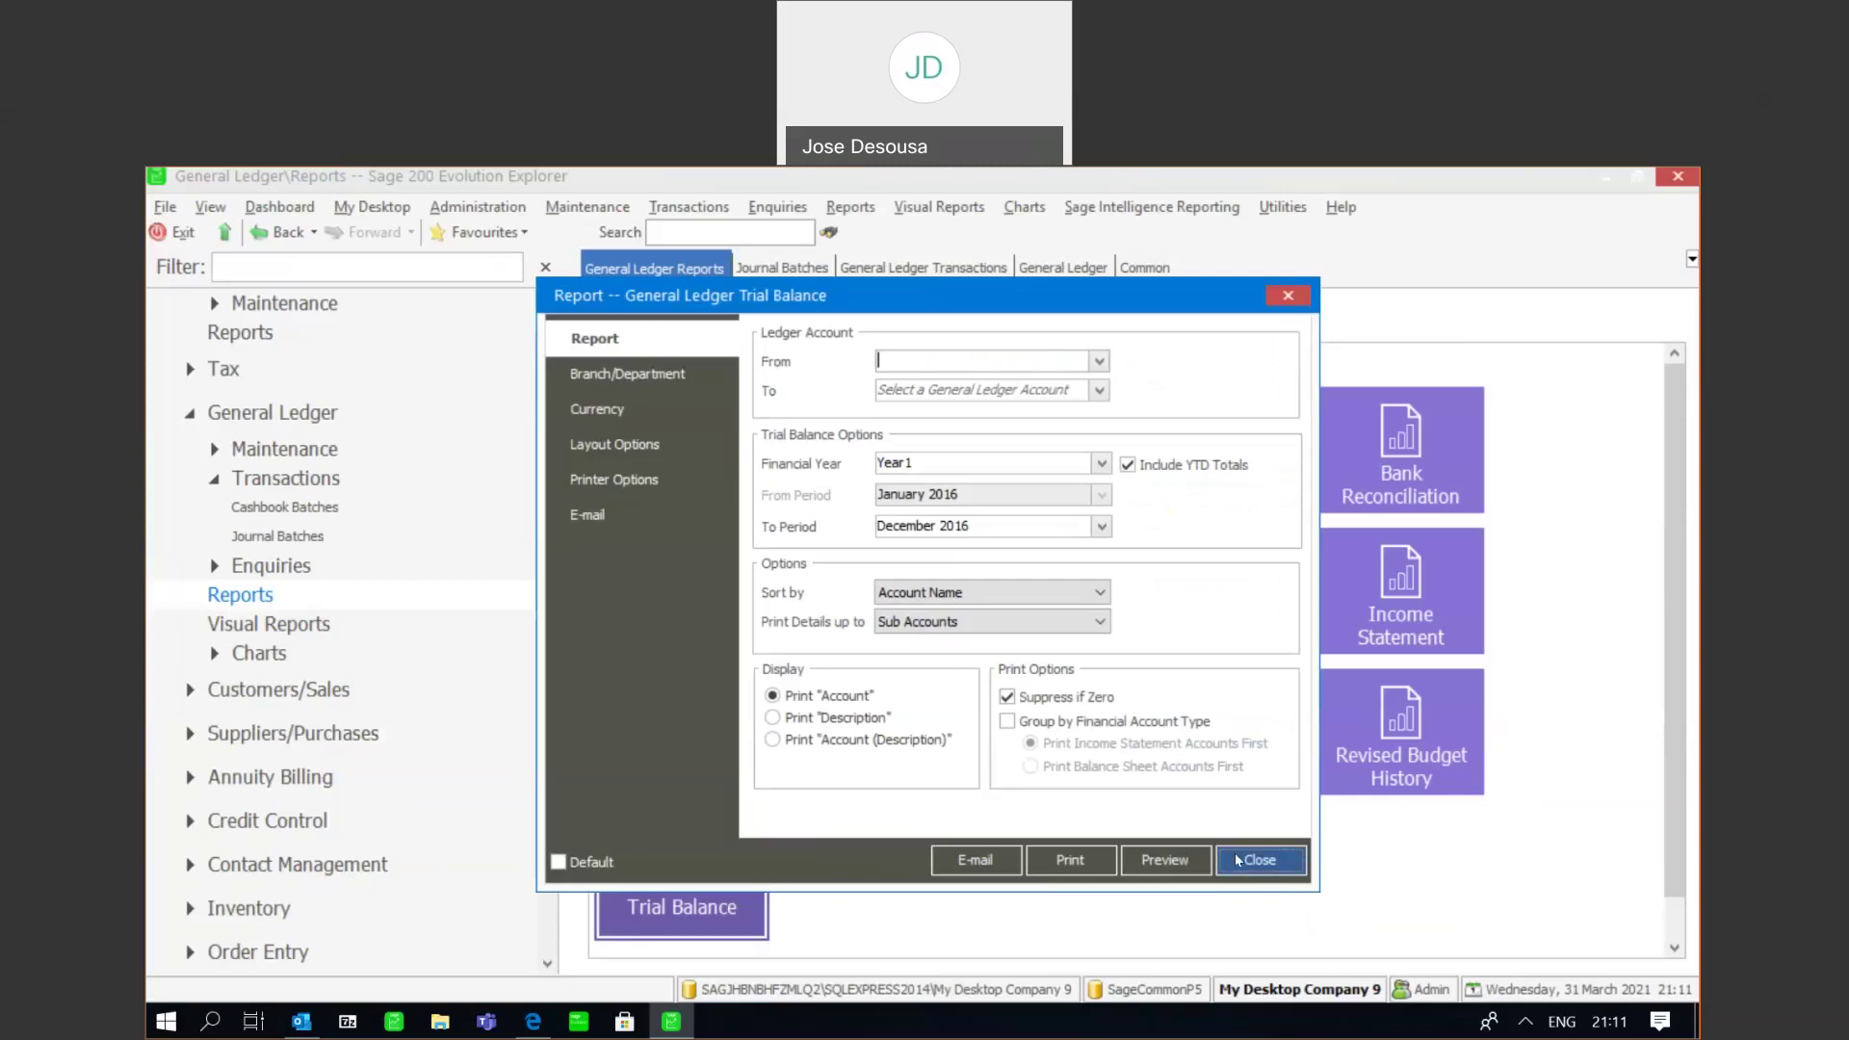
click(1258, 973)
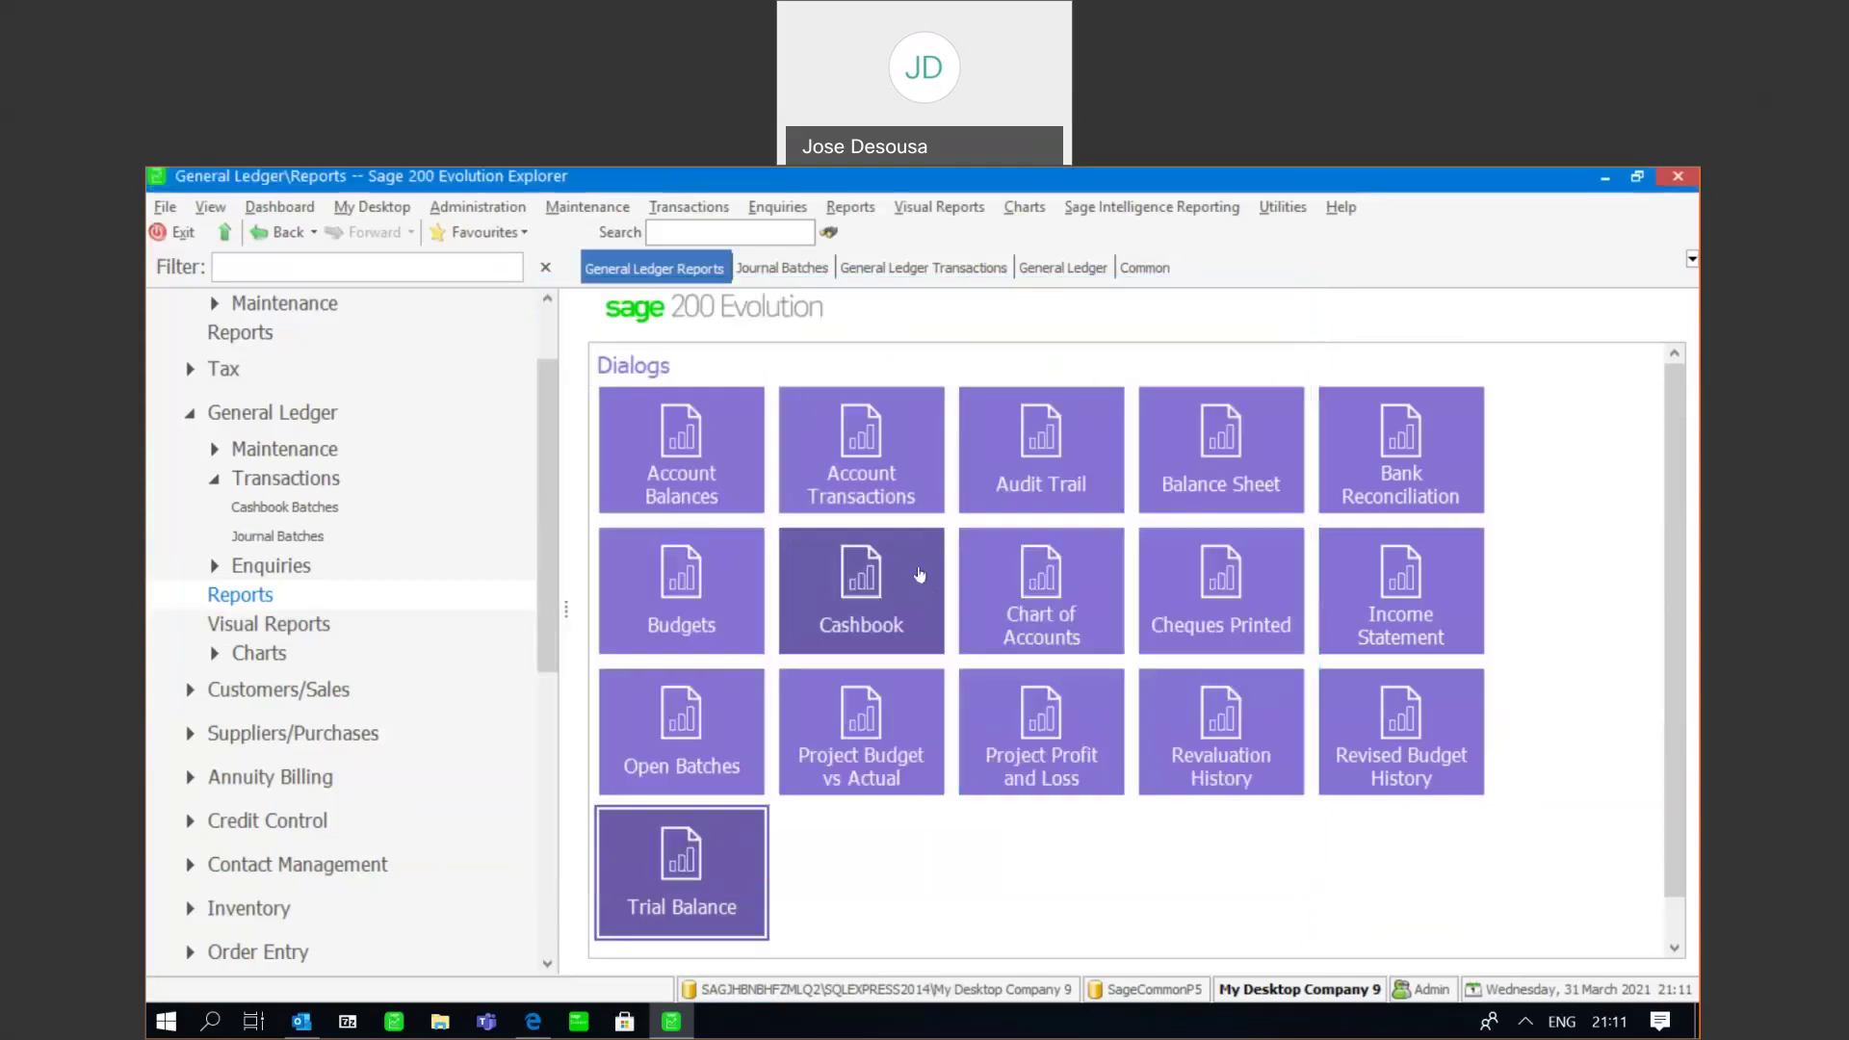
- Open the General Ledger Account Transactions report for Advertising and set both its from and to periods to January 2016
click(887, 469)
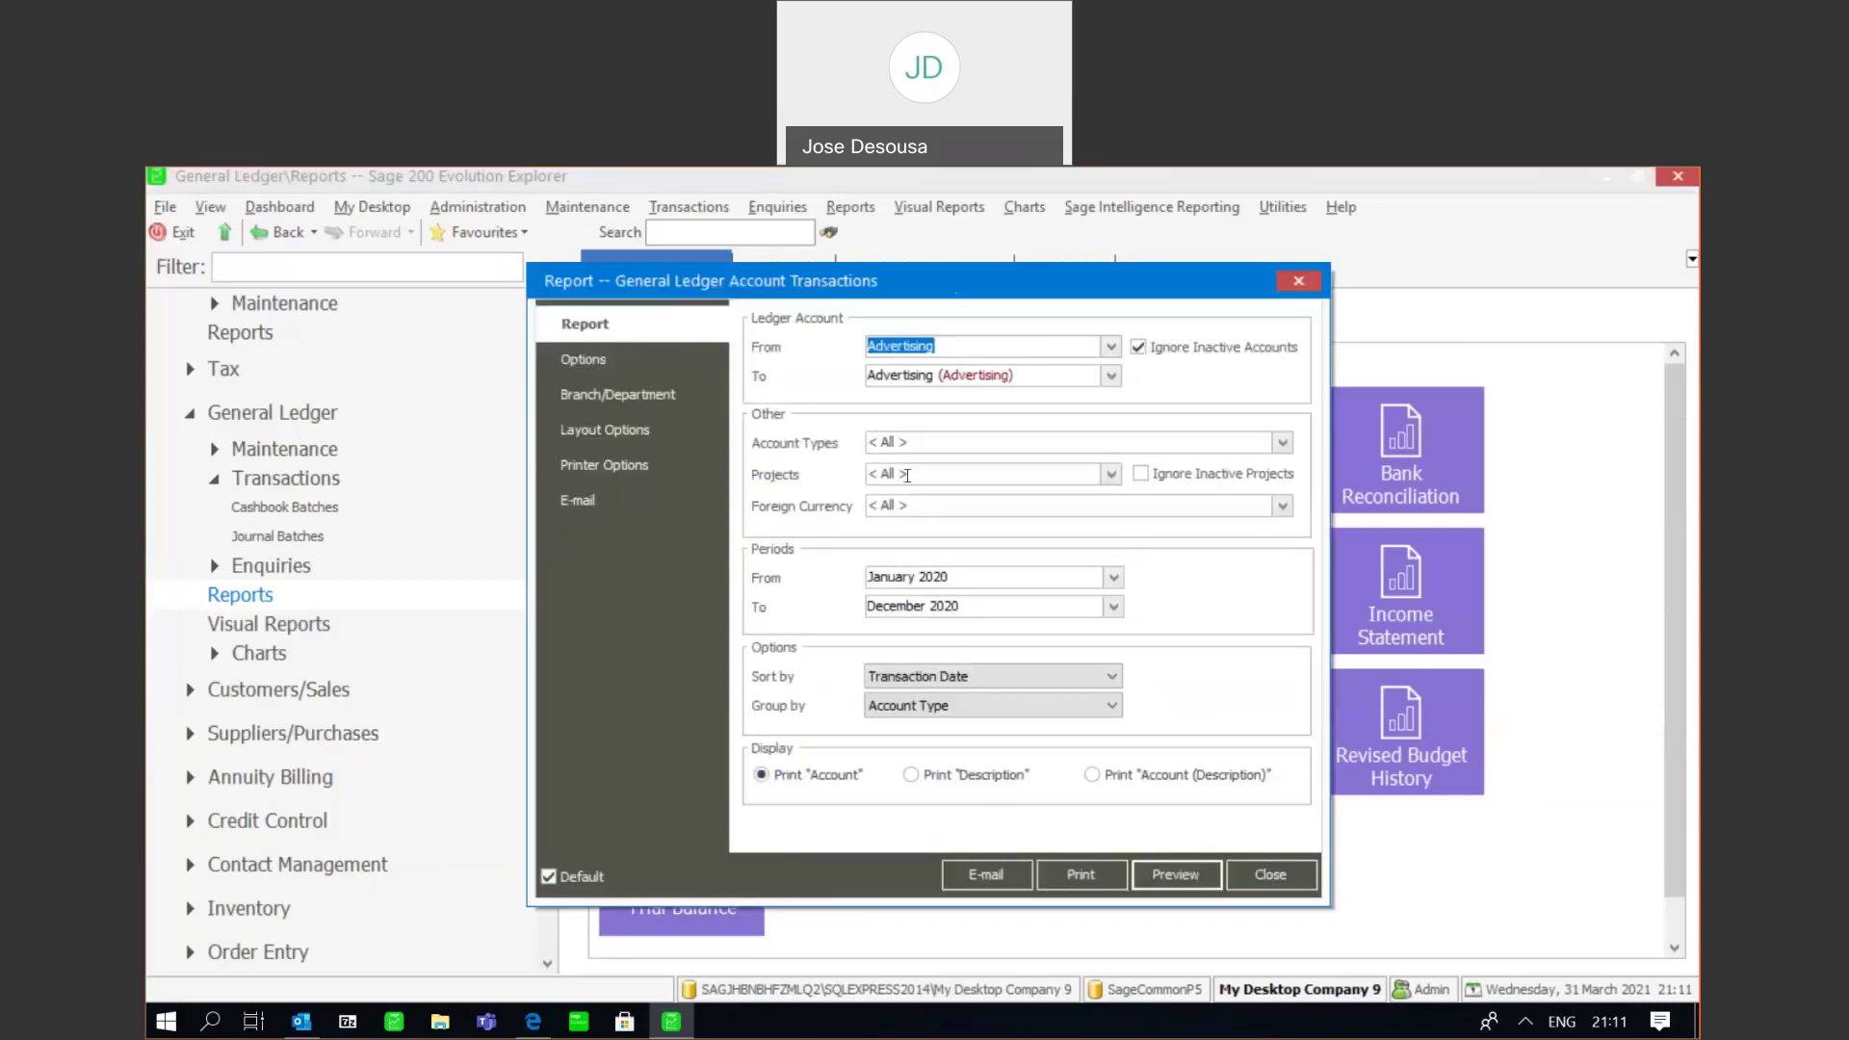
click(1113, 578)
click(1113, 607)
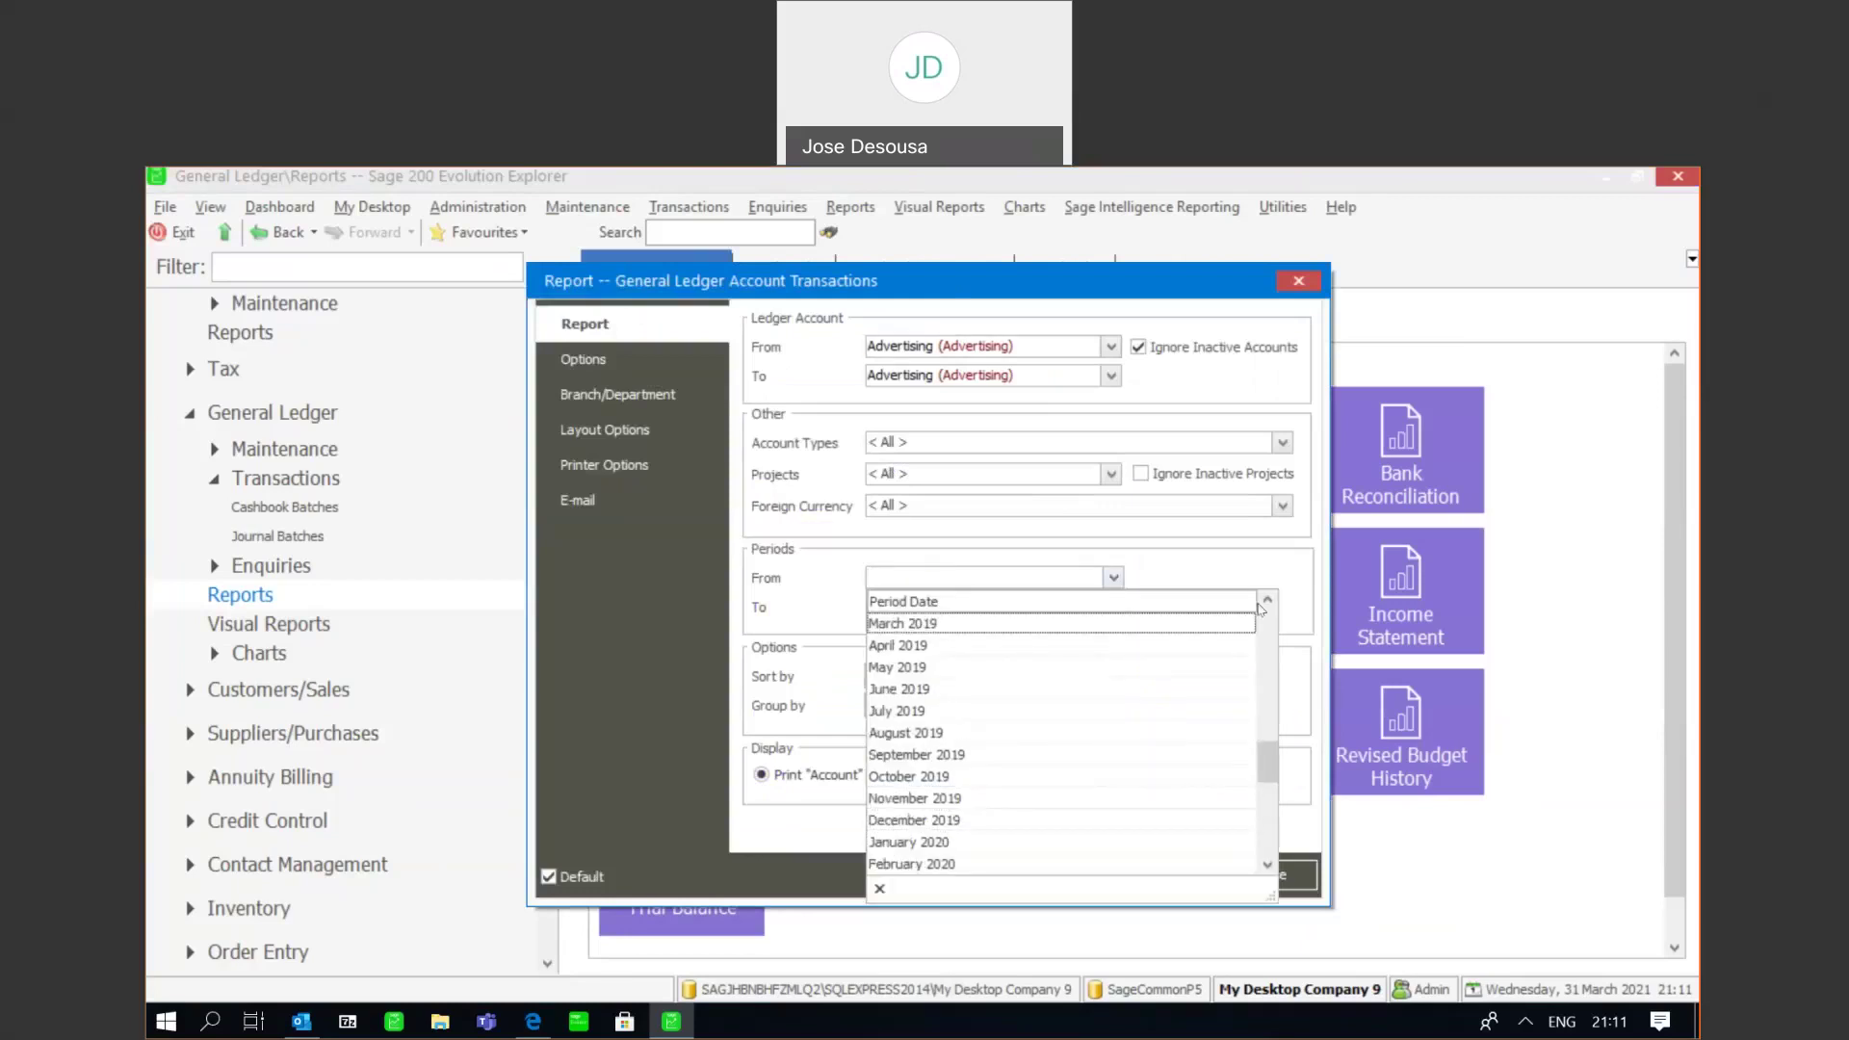
click(1242, 695)
click(1113, 578)
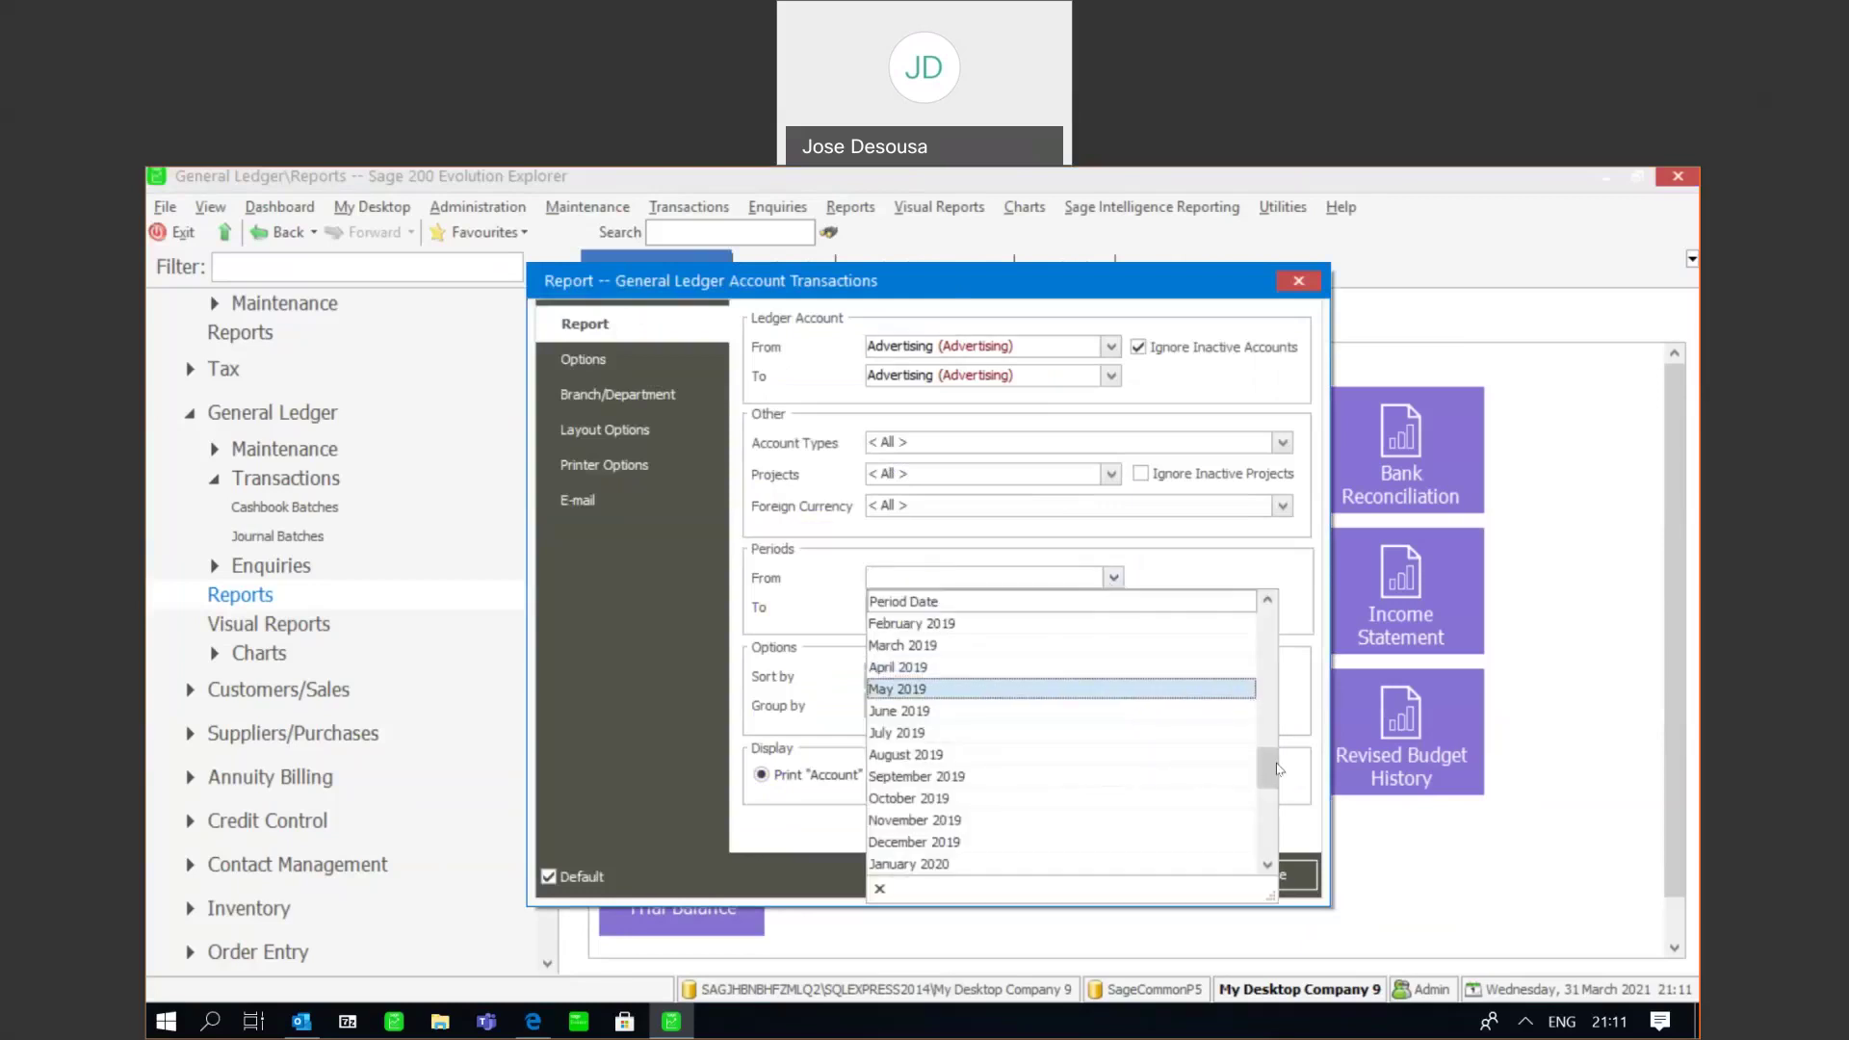
scroll(1267, 627, up, 10)
click(1162, 626)
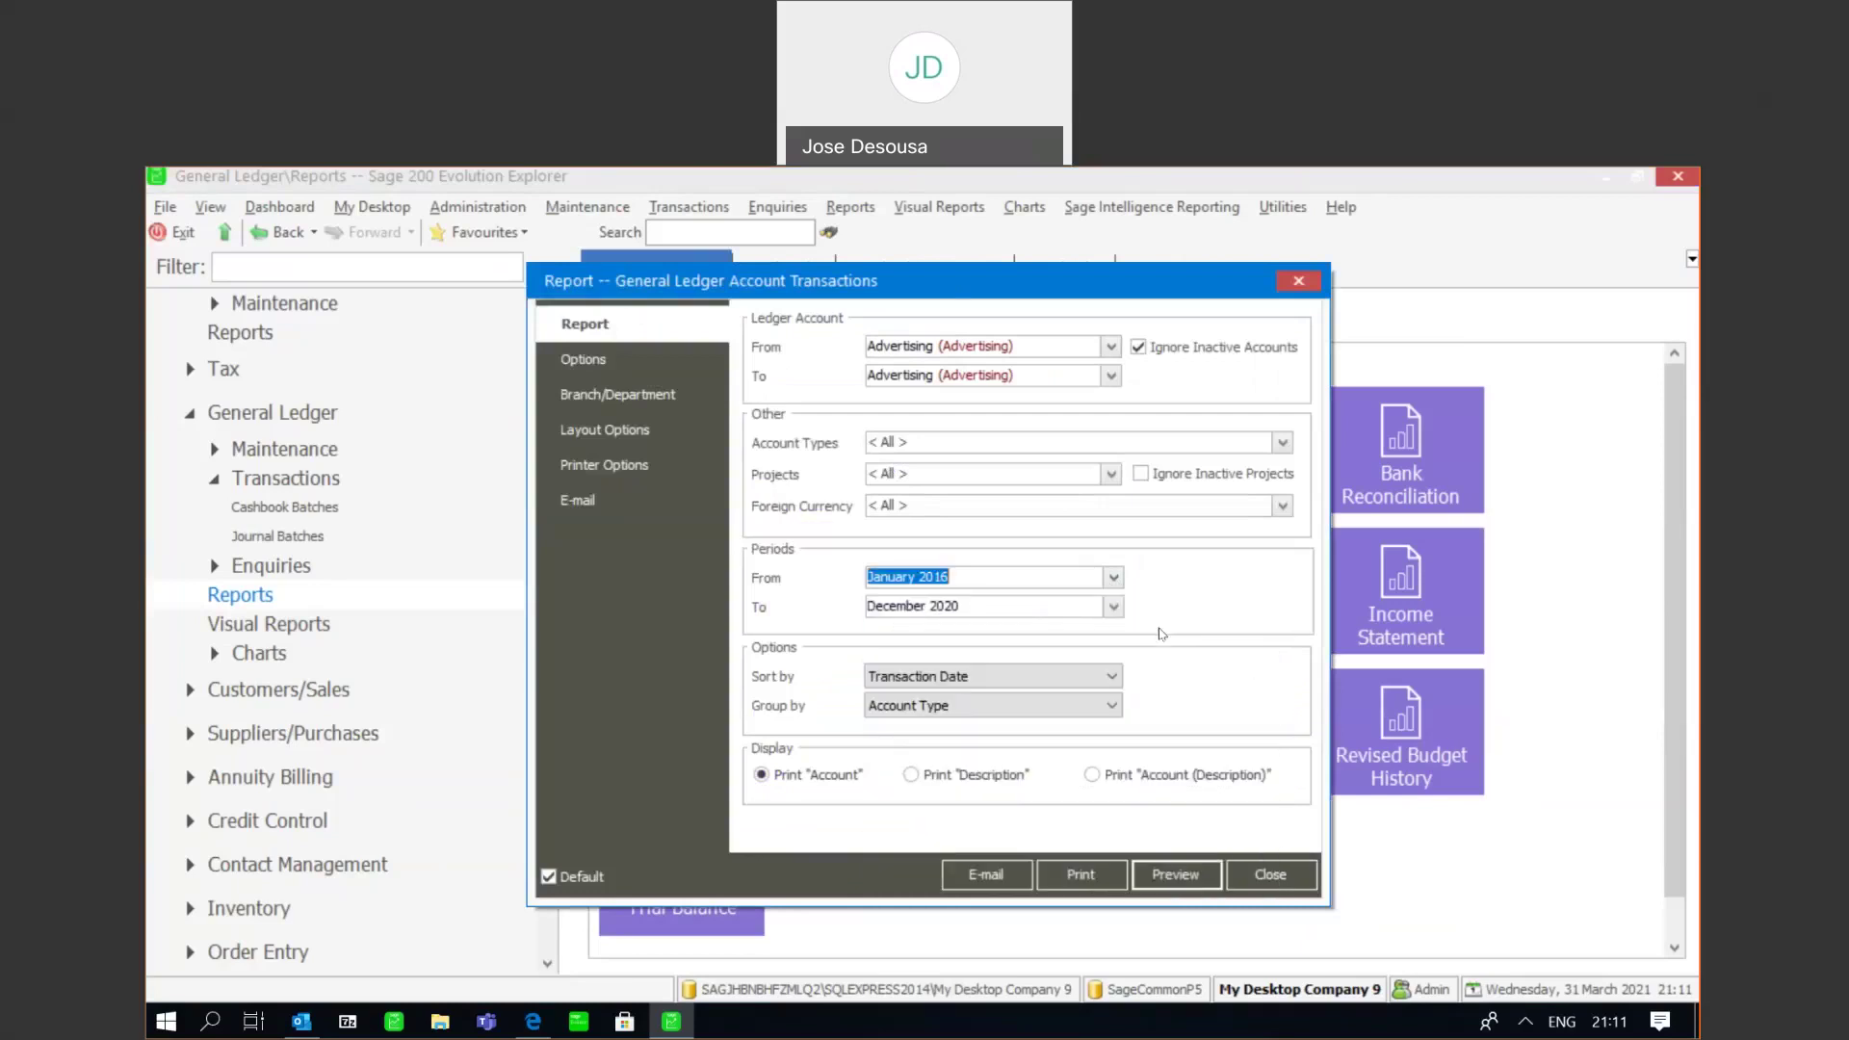
click(1113, 607)
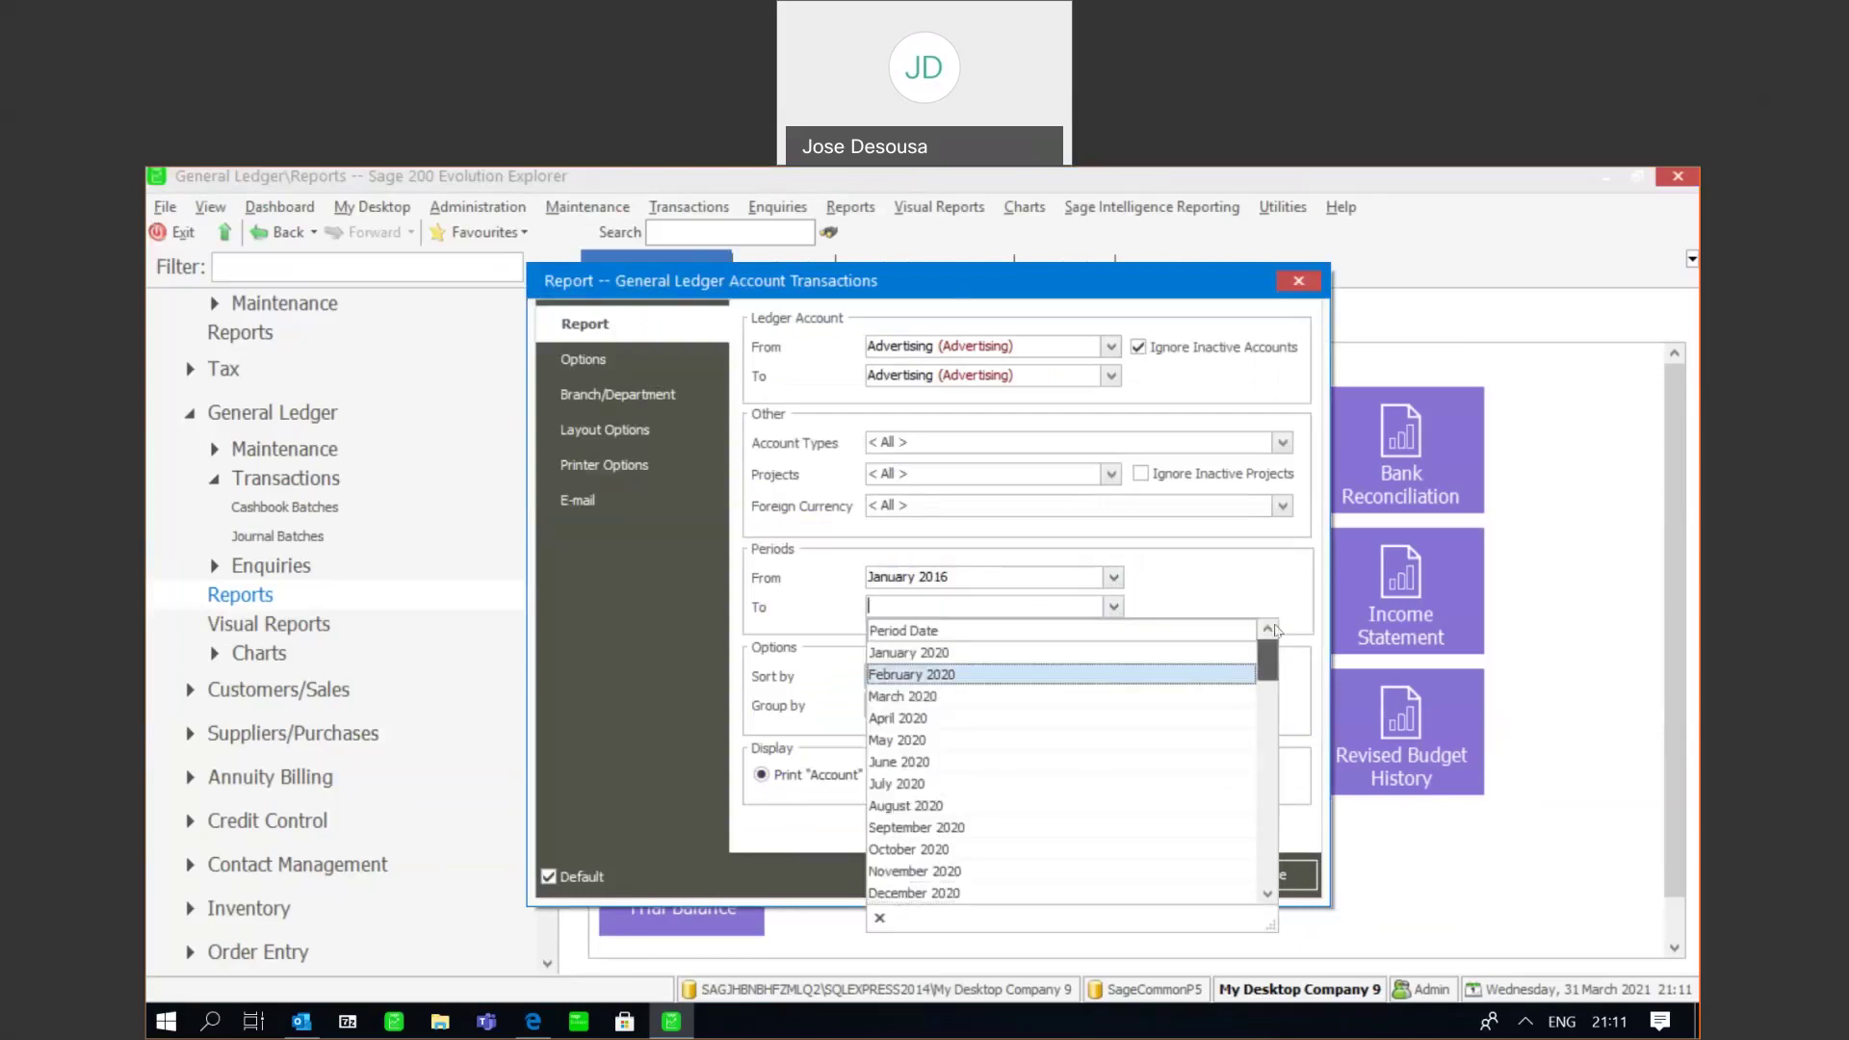
scroll(1267, 655, up, 15)
click(1156, 652)
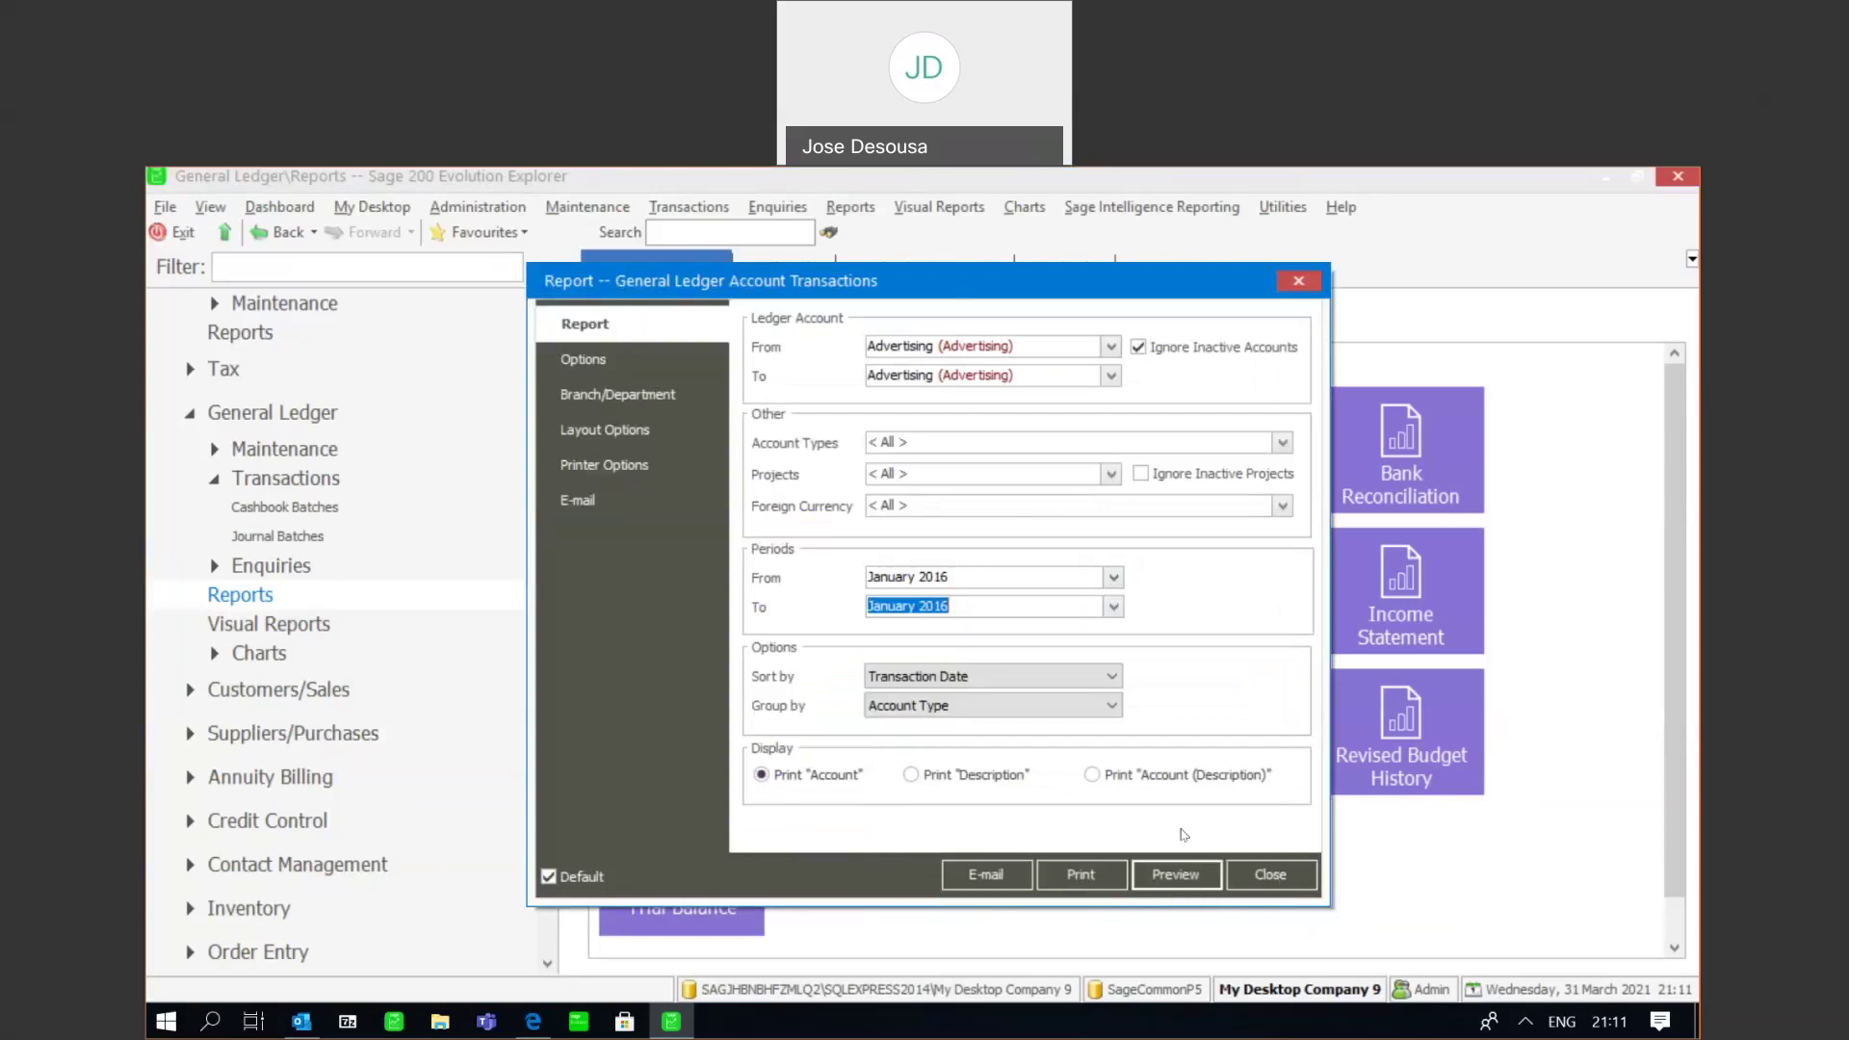
- Preview the Advertising account transactions for January 2016, then close the preview and the report options
click(1176, 876)
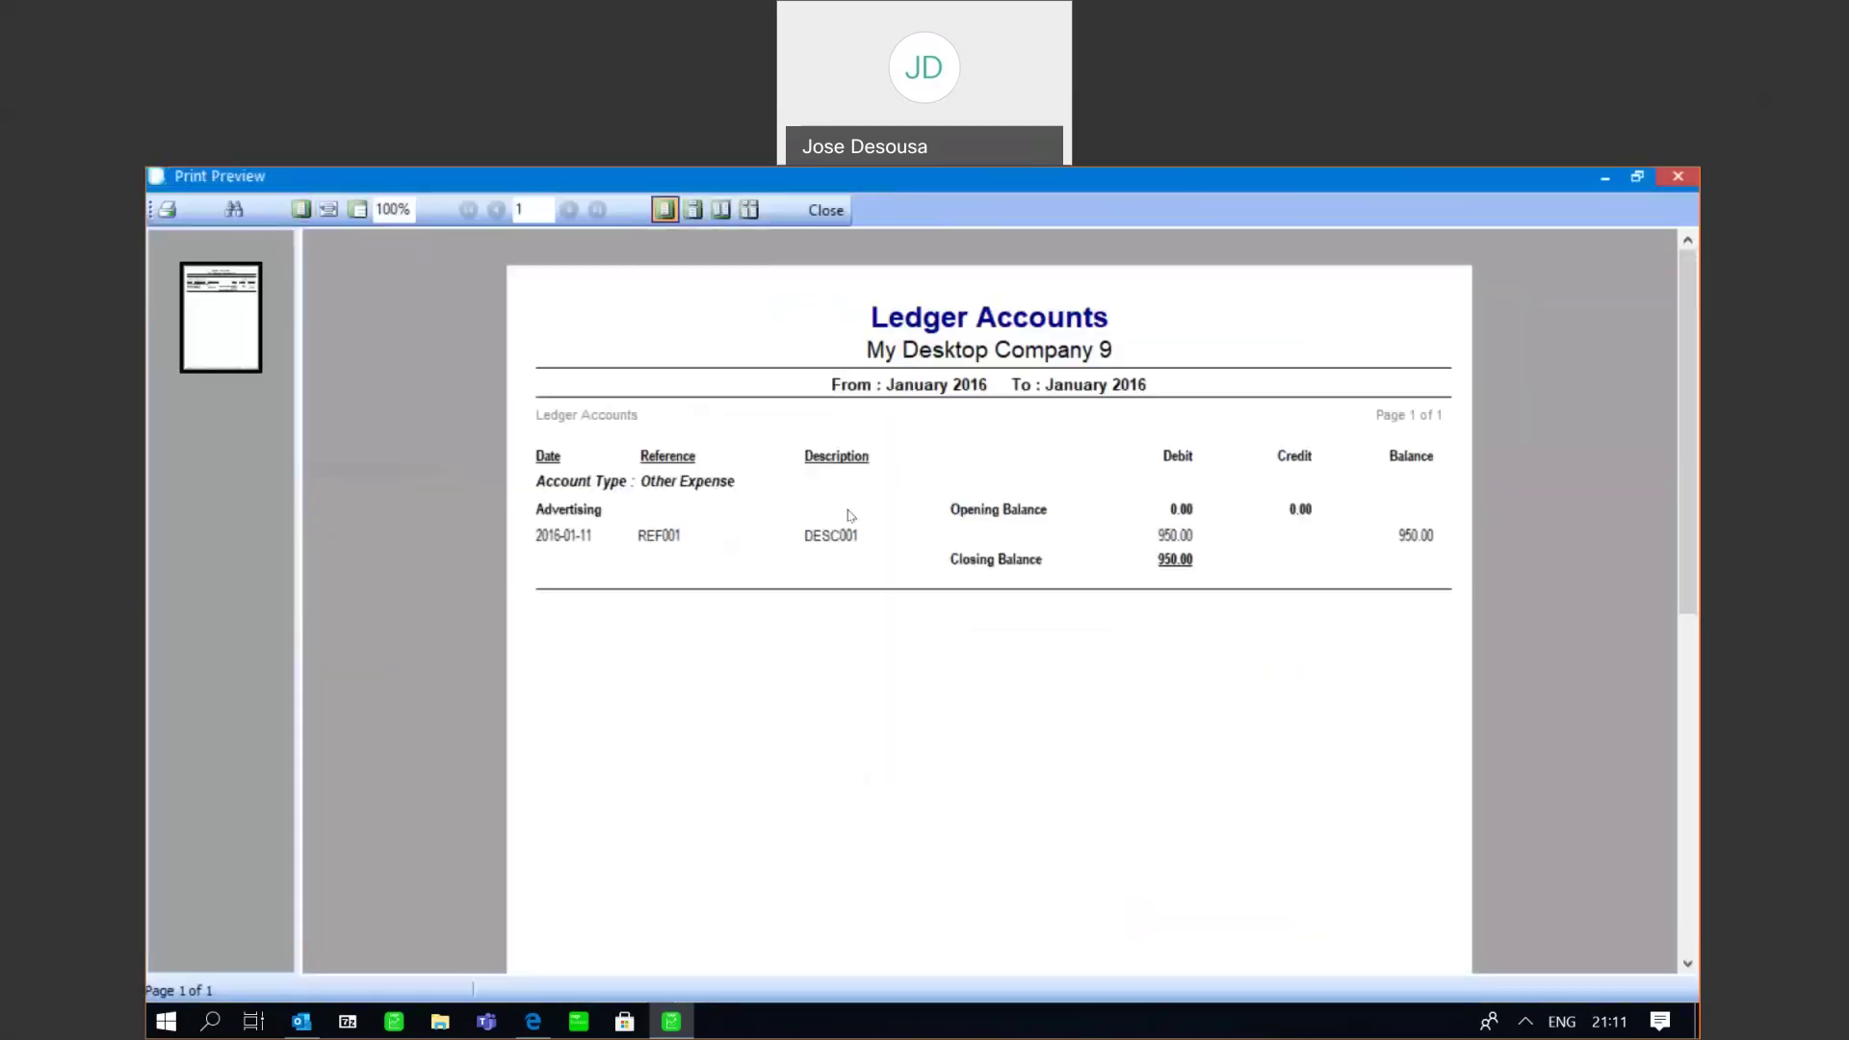
click(826, 211)
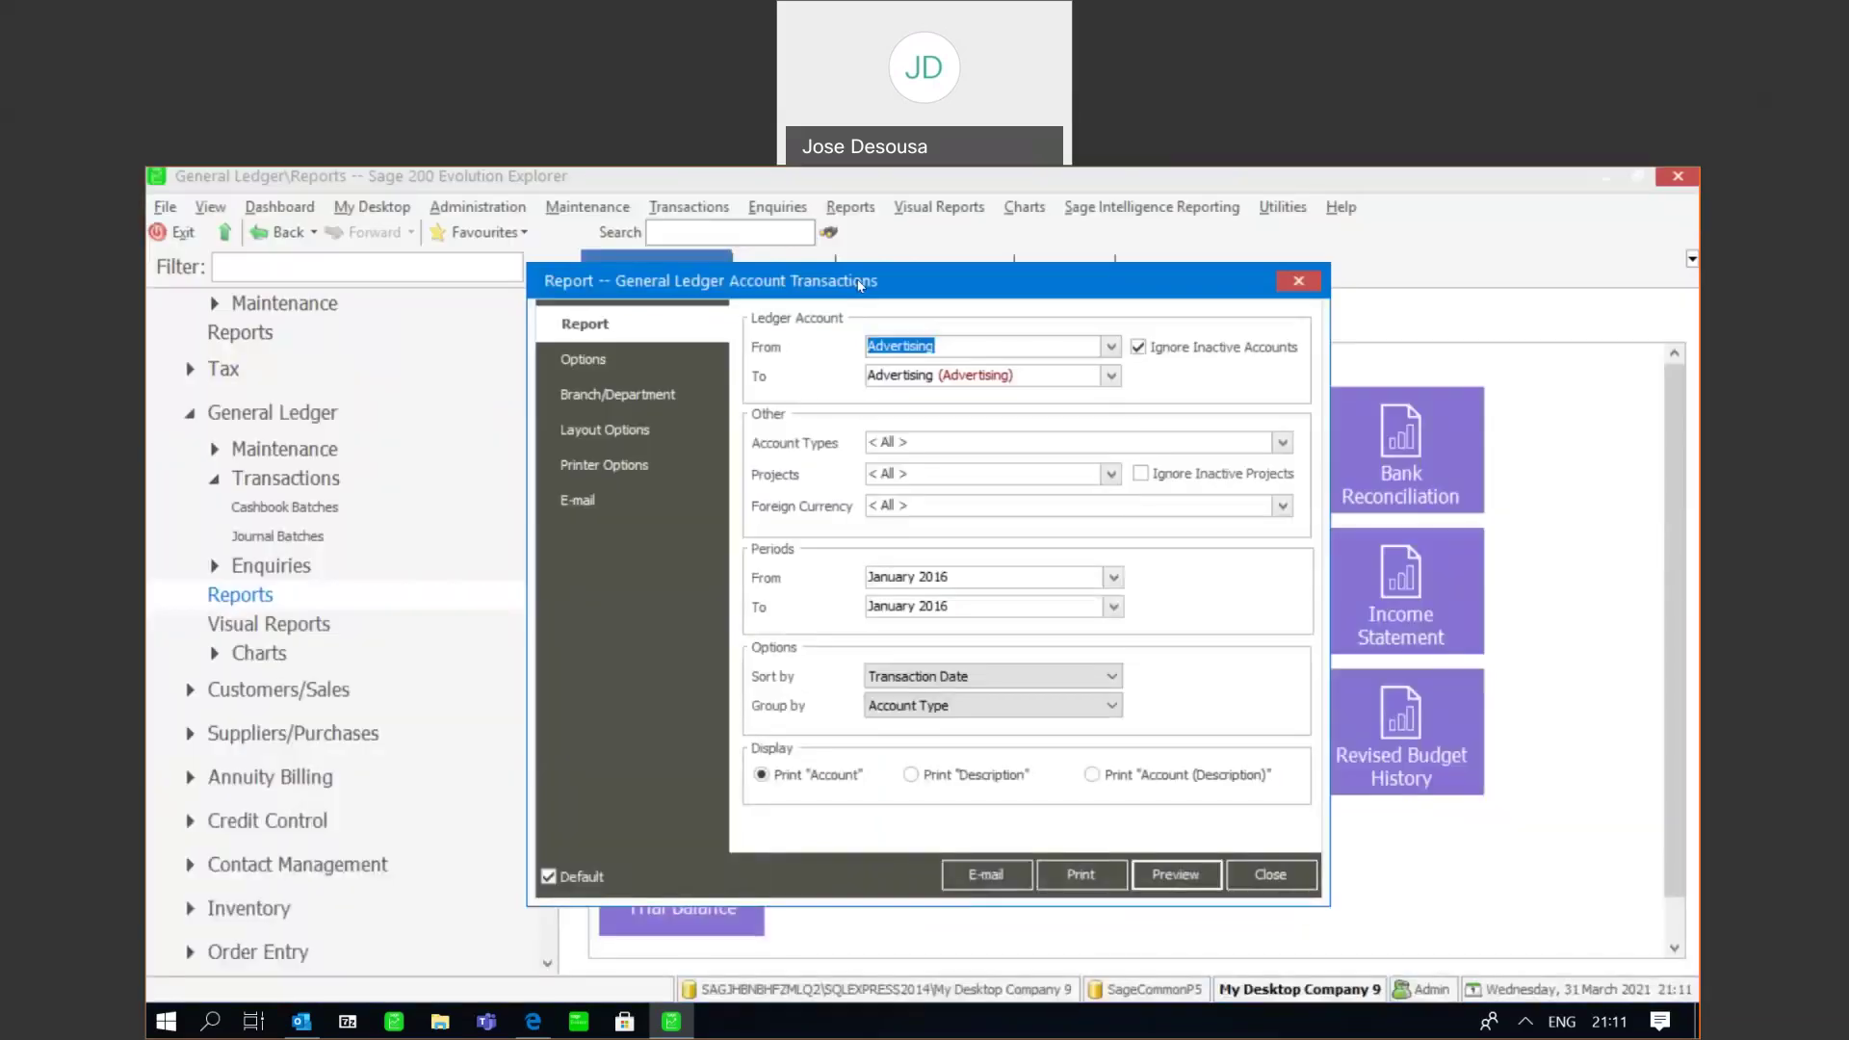
click(1271, 876)
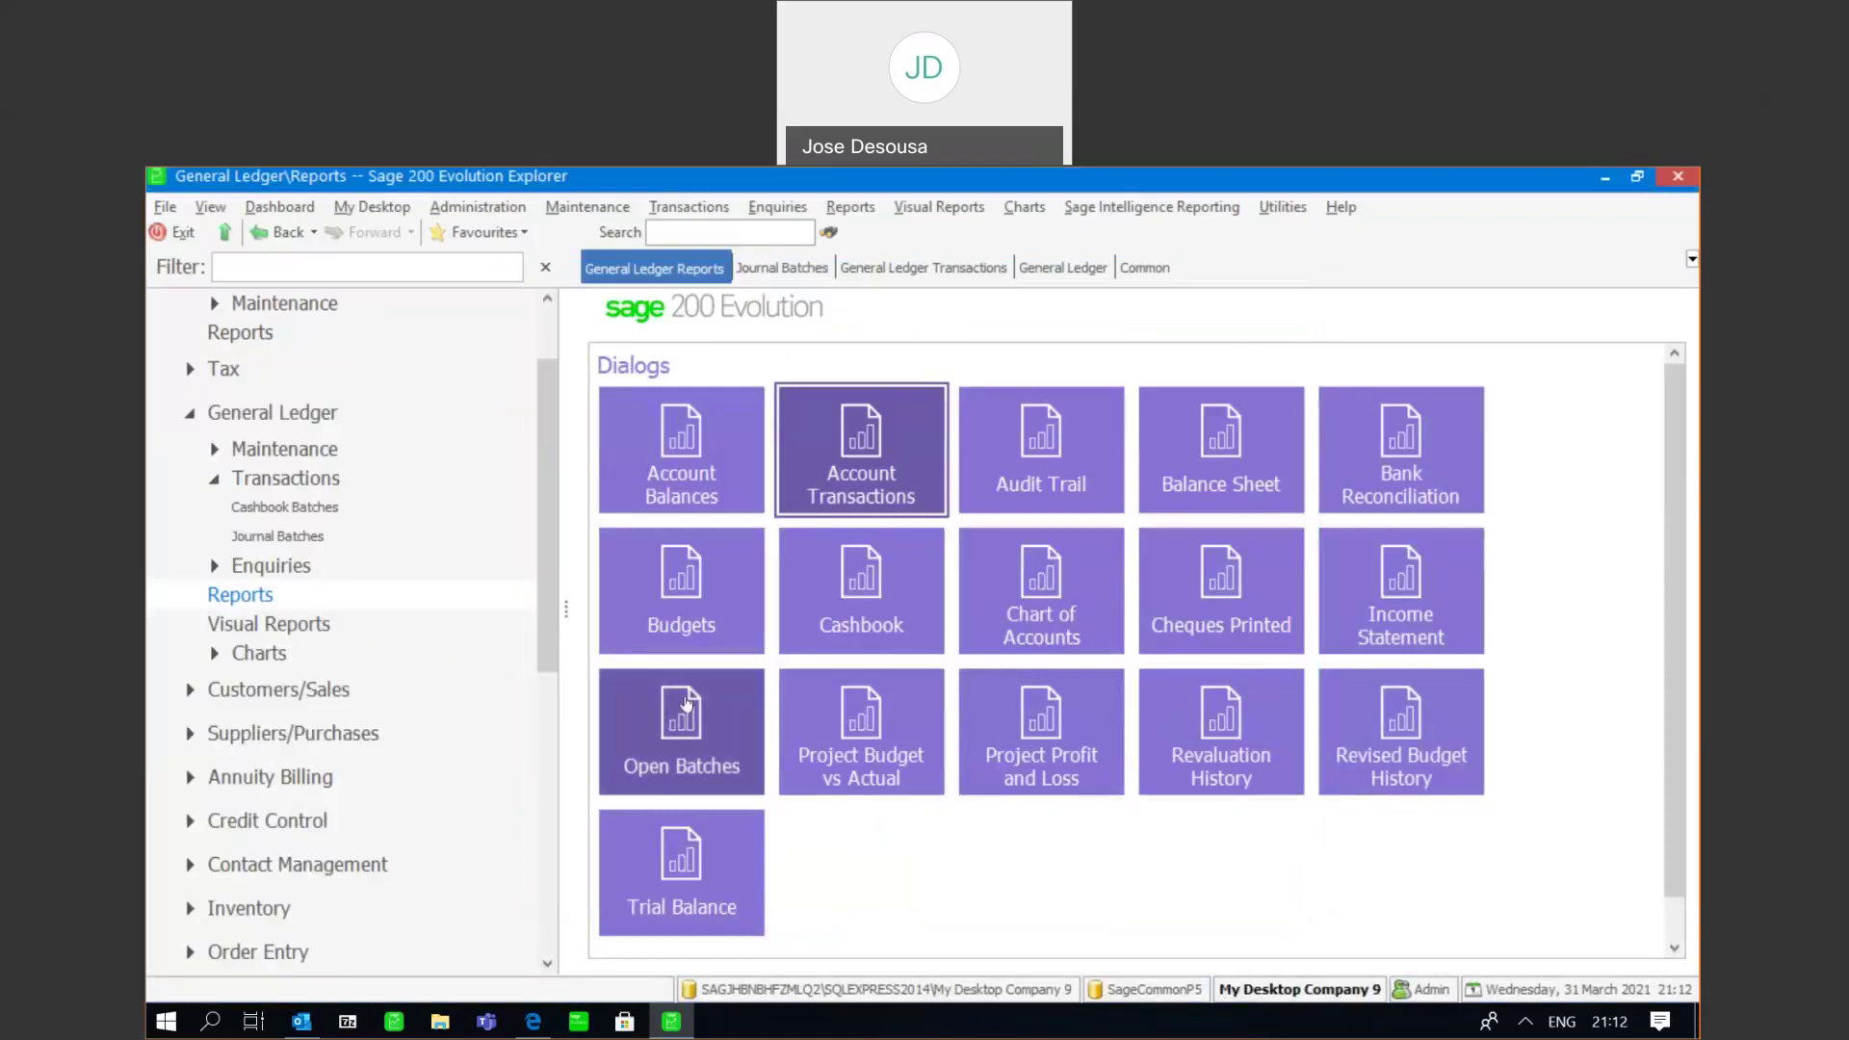
- Run the General Ledger Archive up to financial year Year1 and decline viewing the log file
click(398, 451)
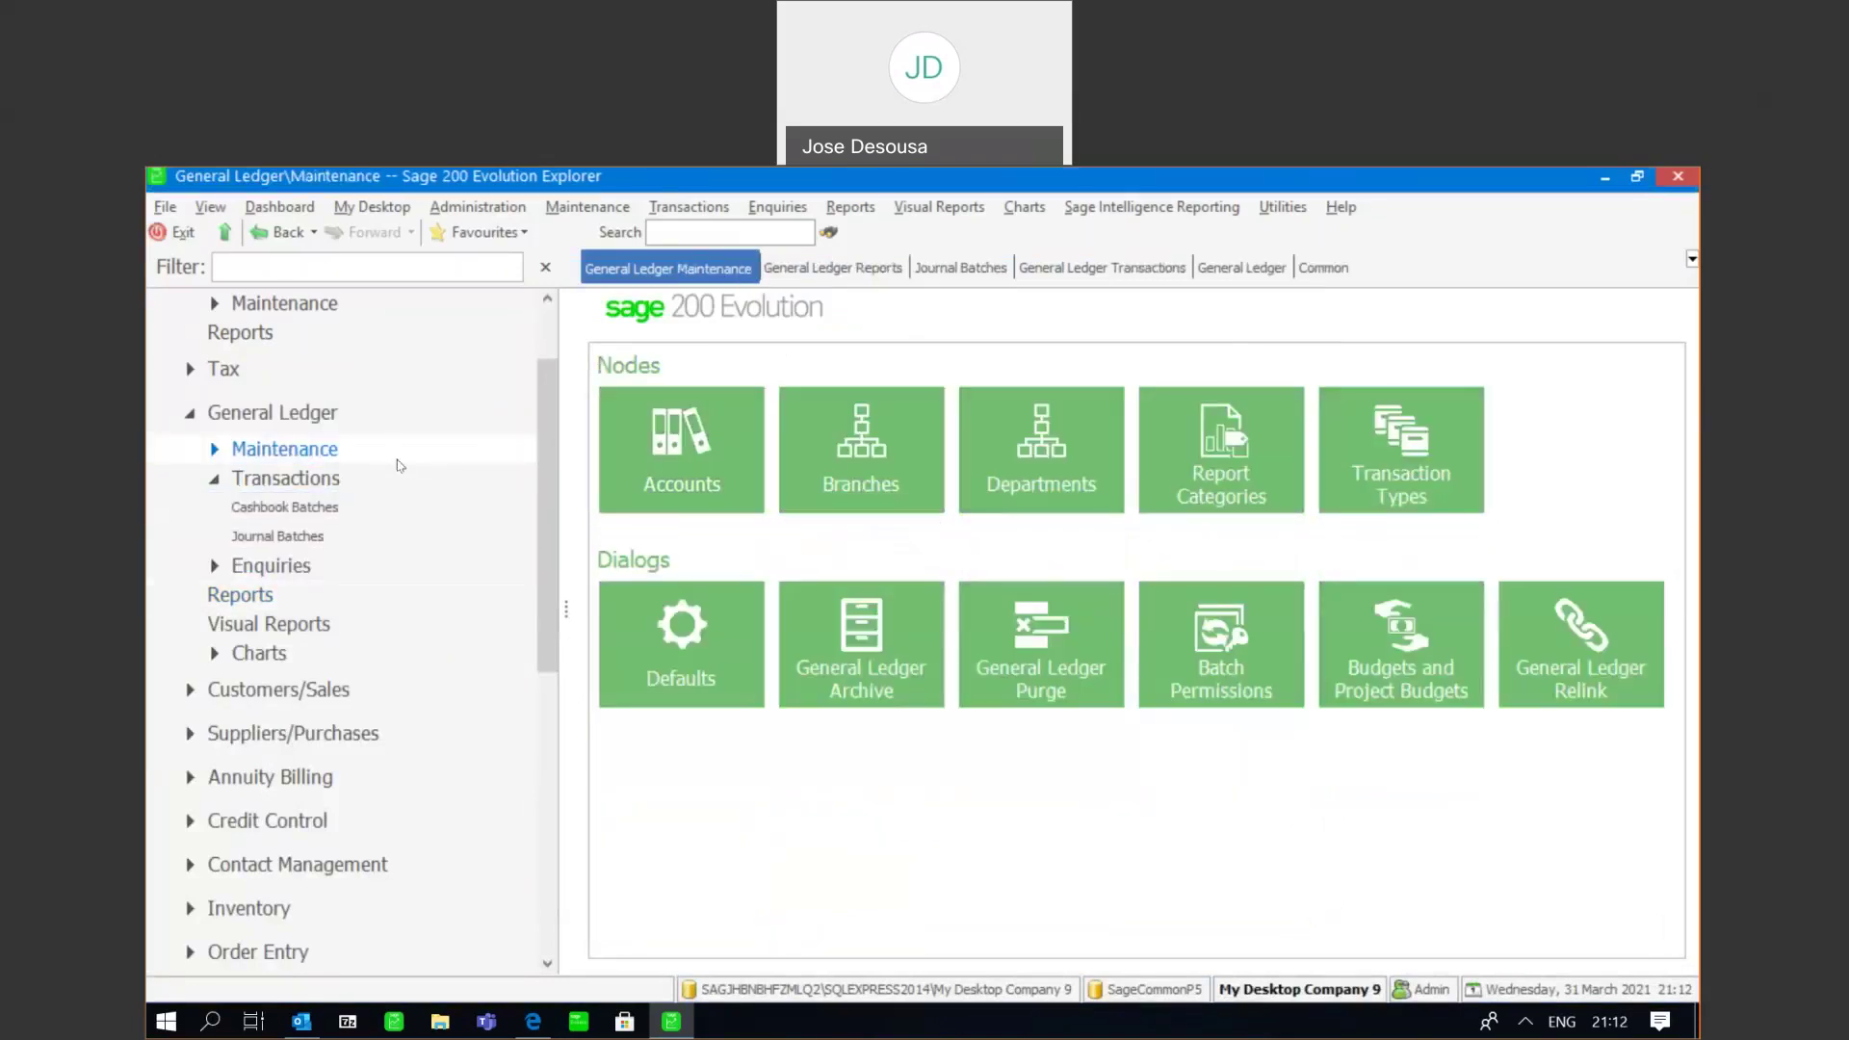
click(871, 639)
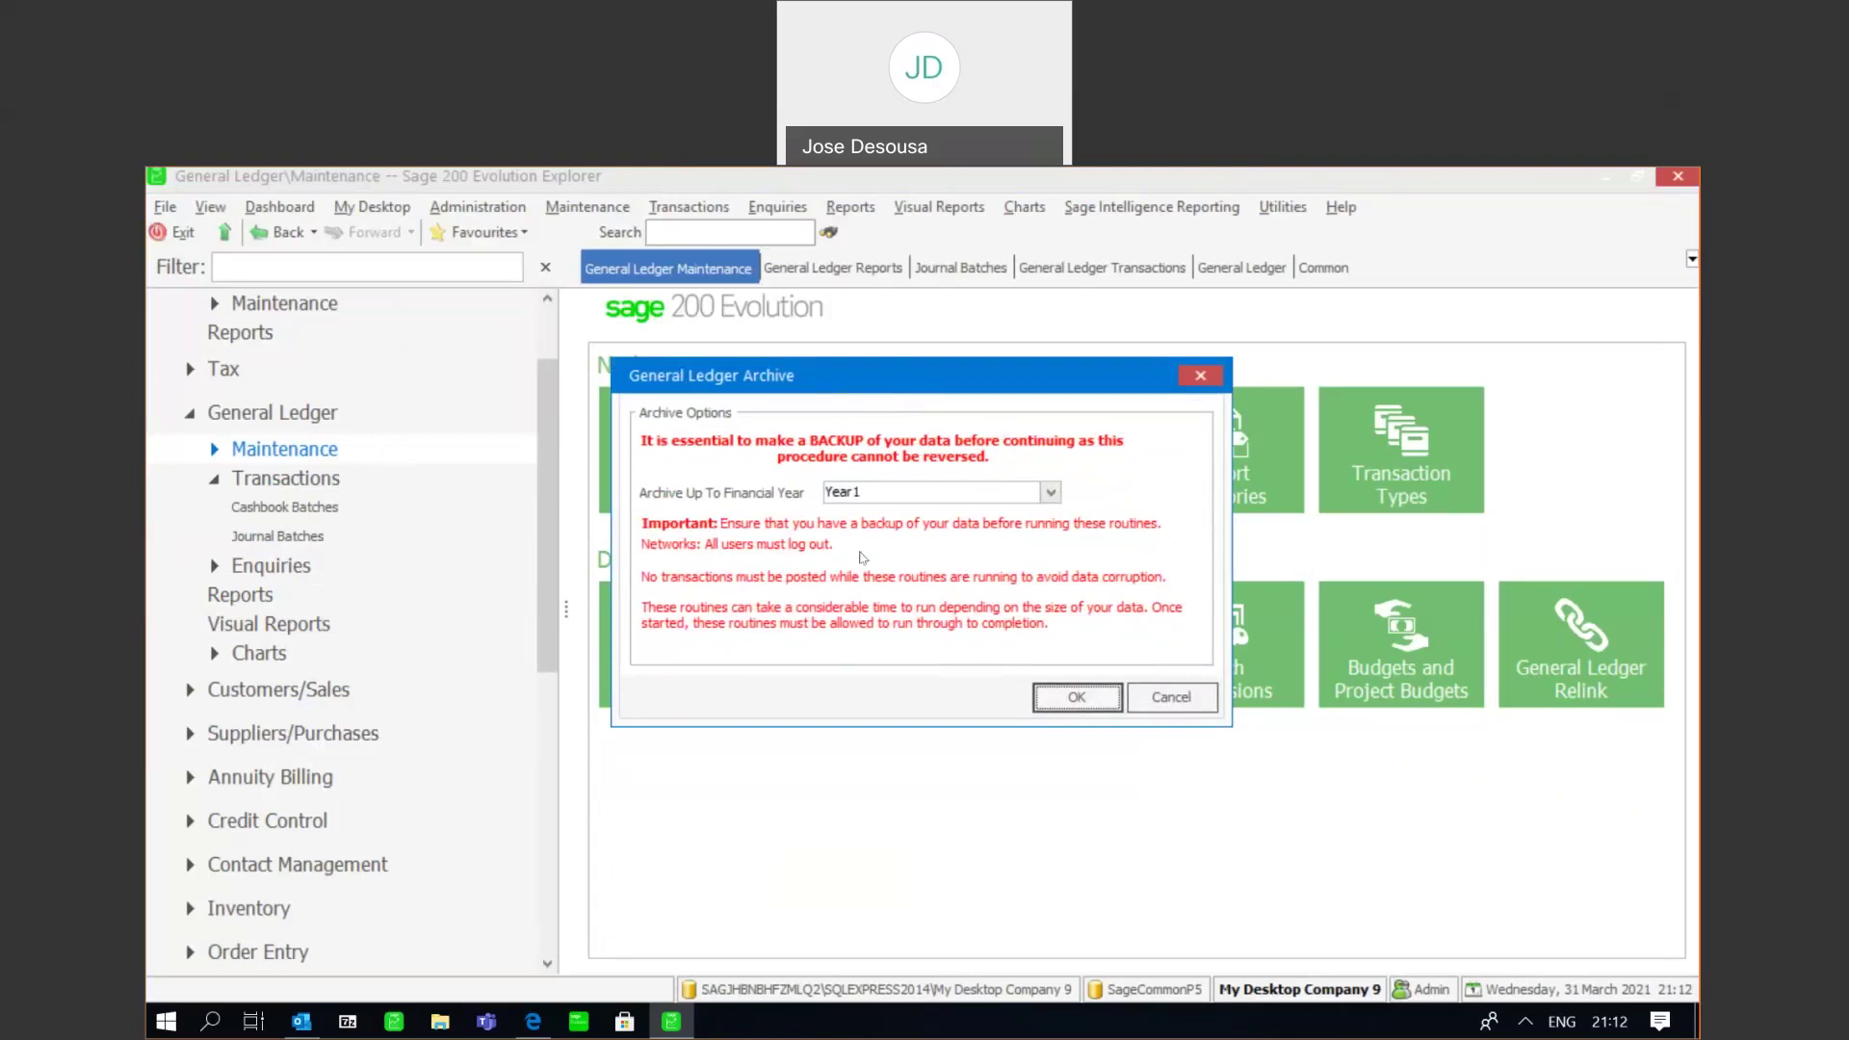
click(1079, 709)
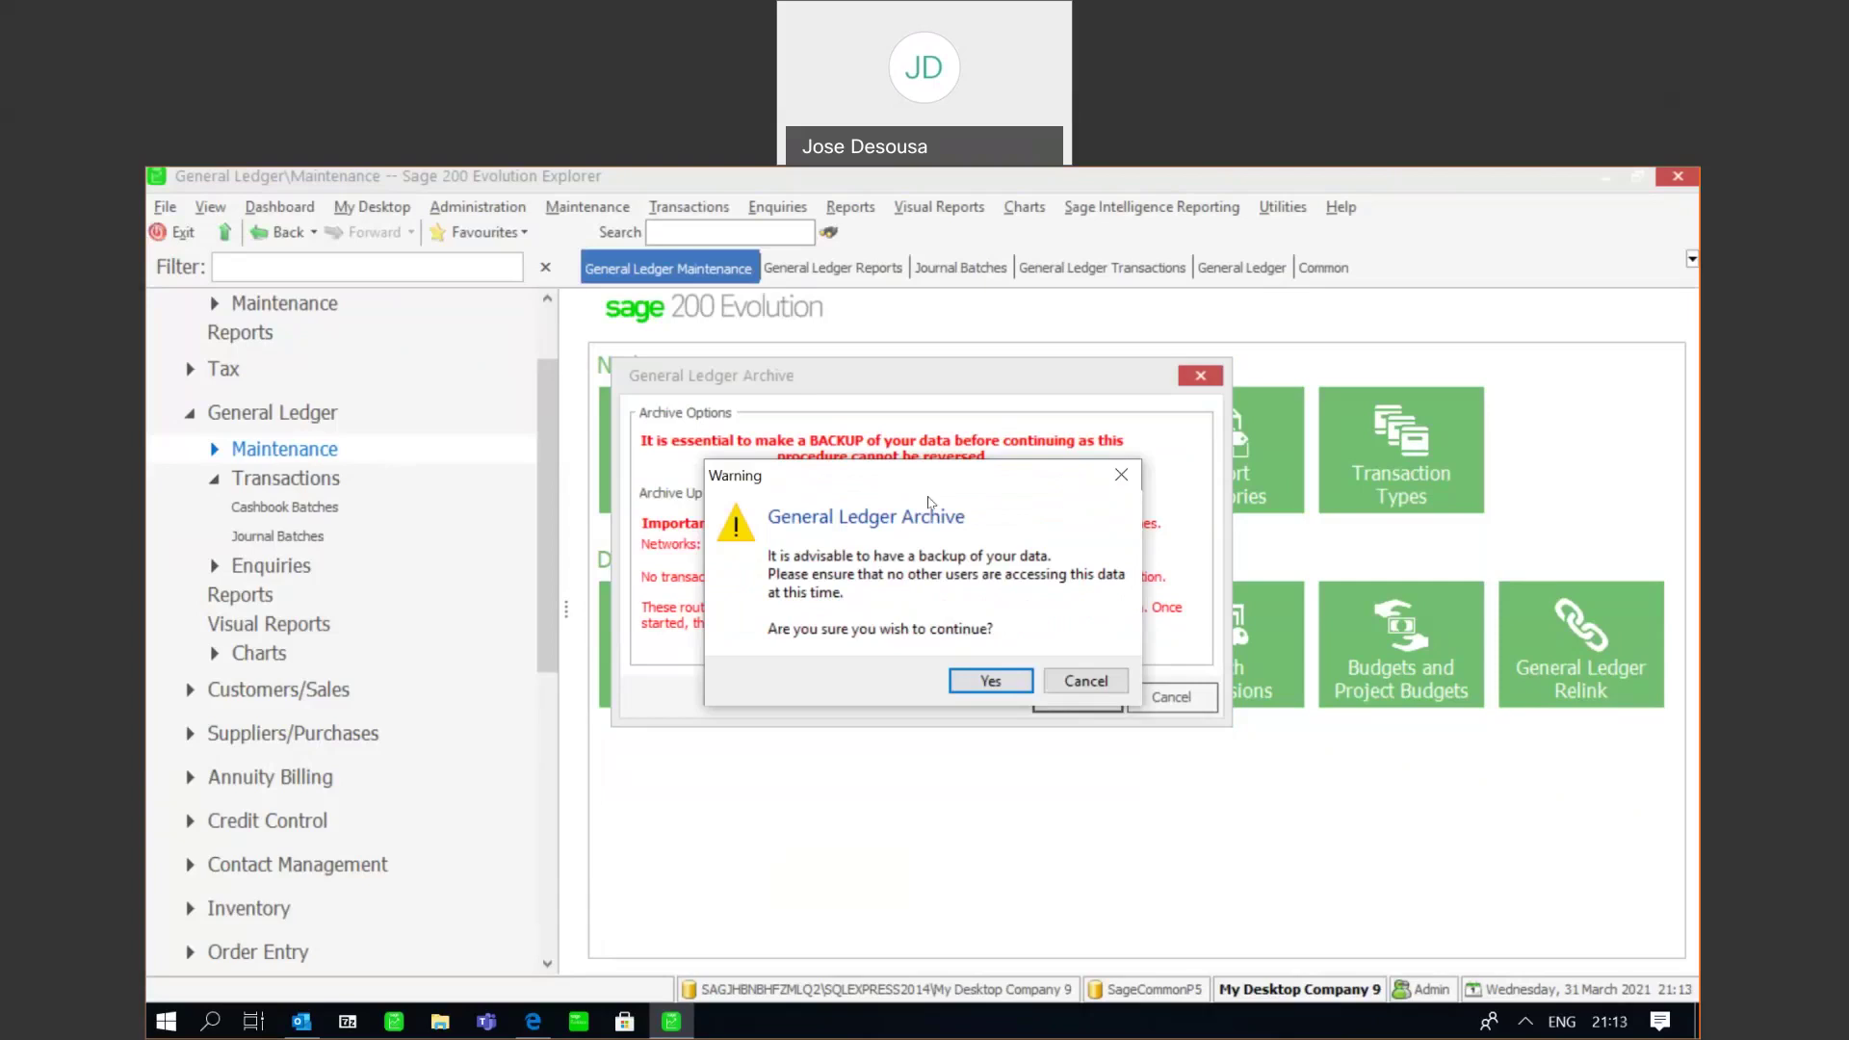
click(977, 688)
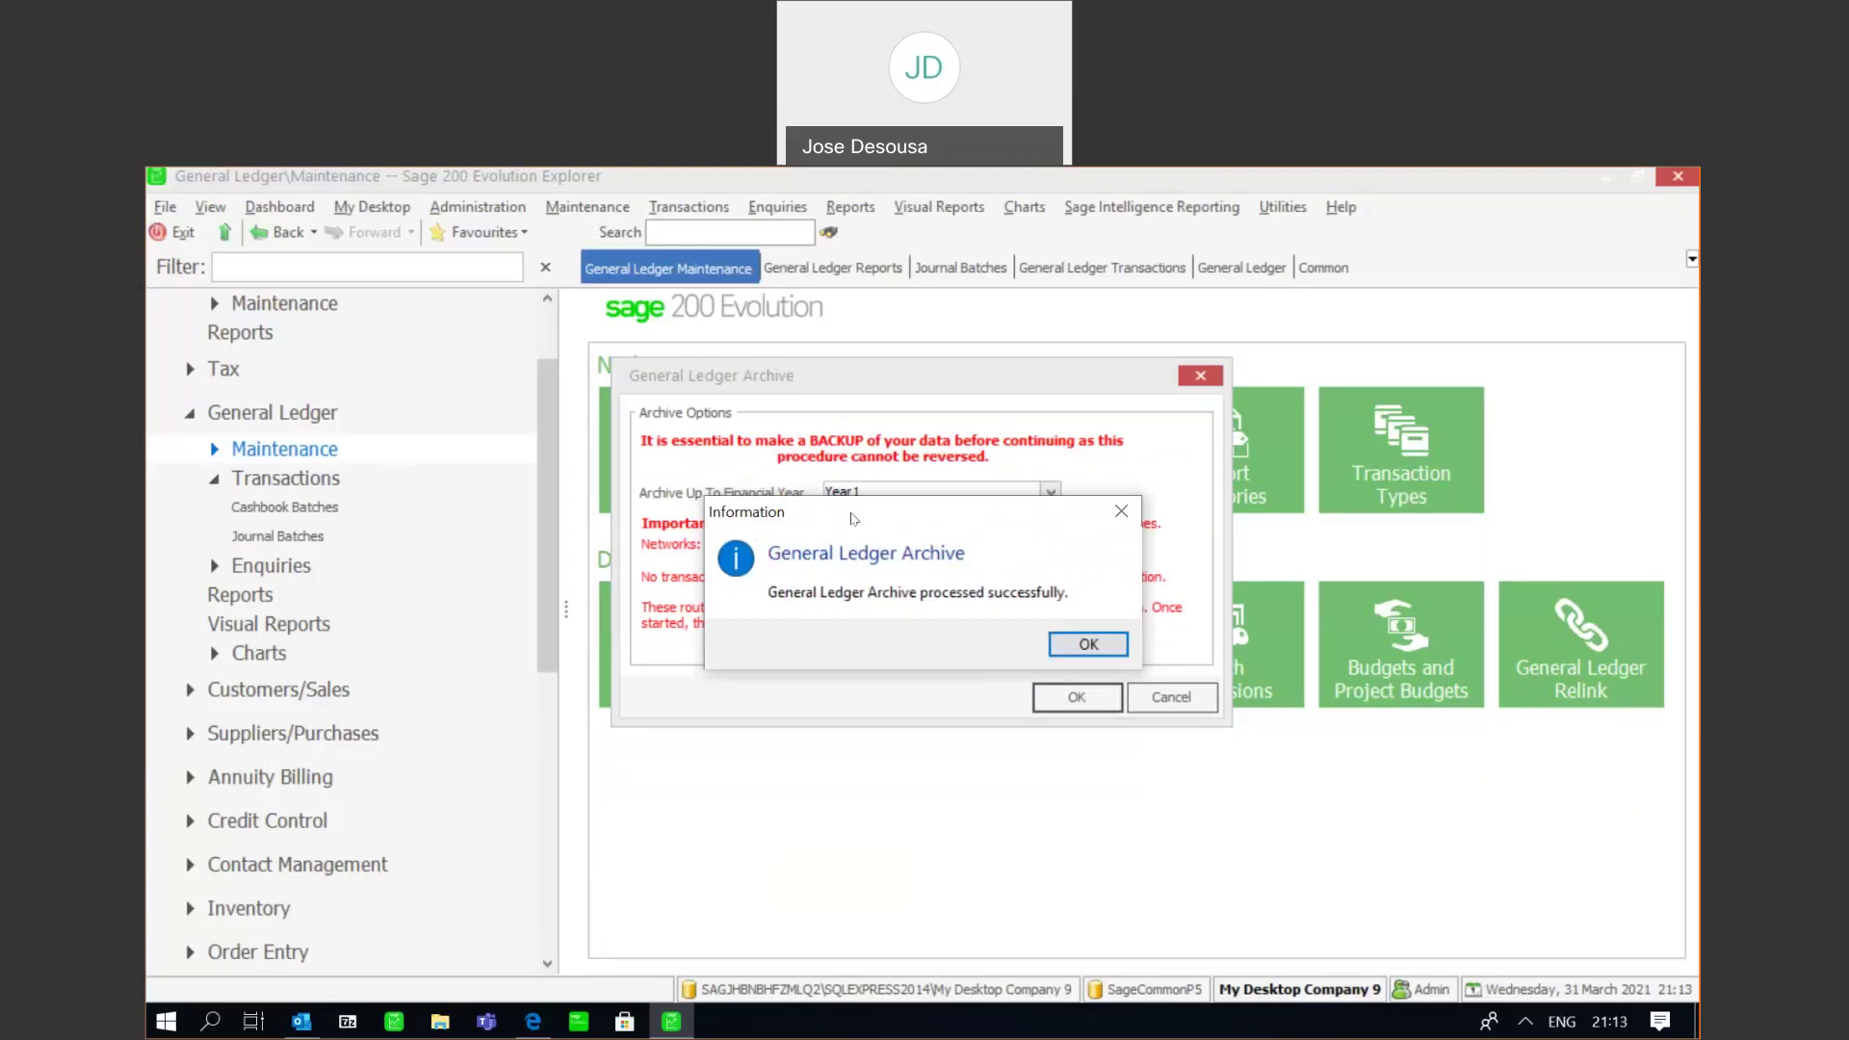
click(1088, 644)
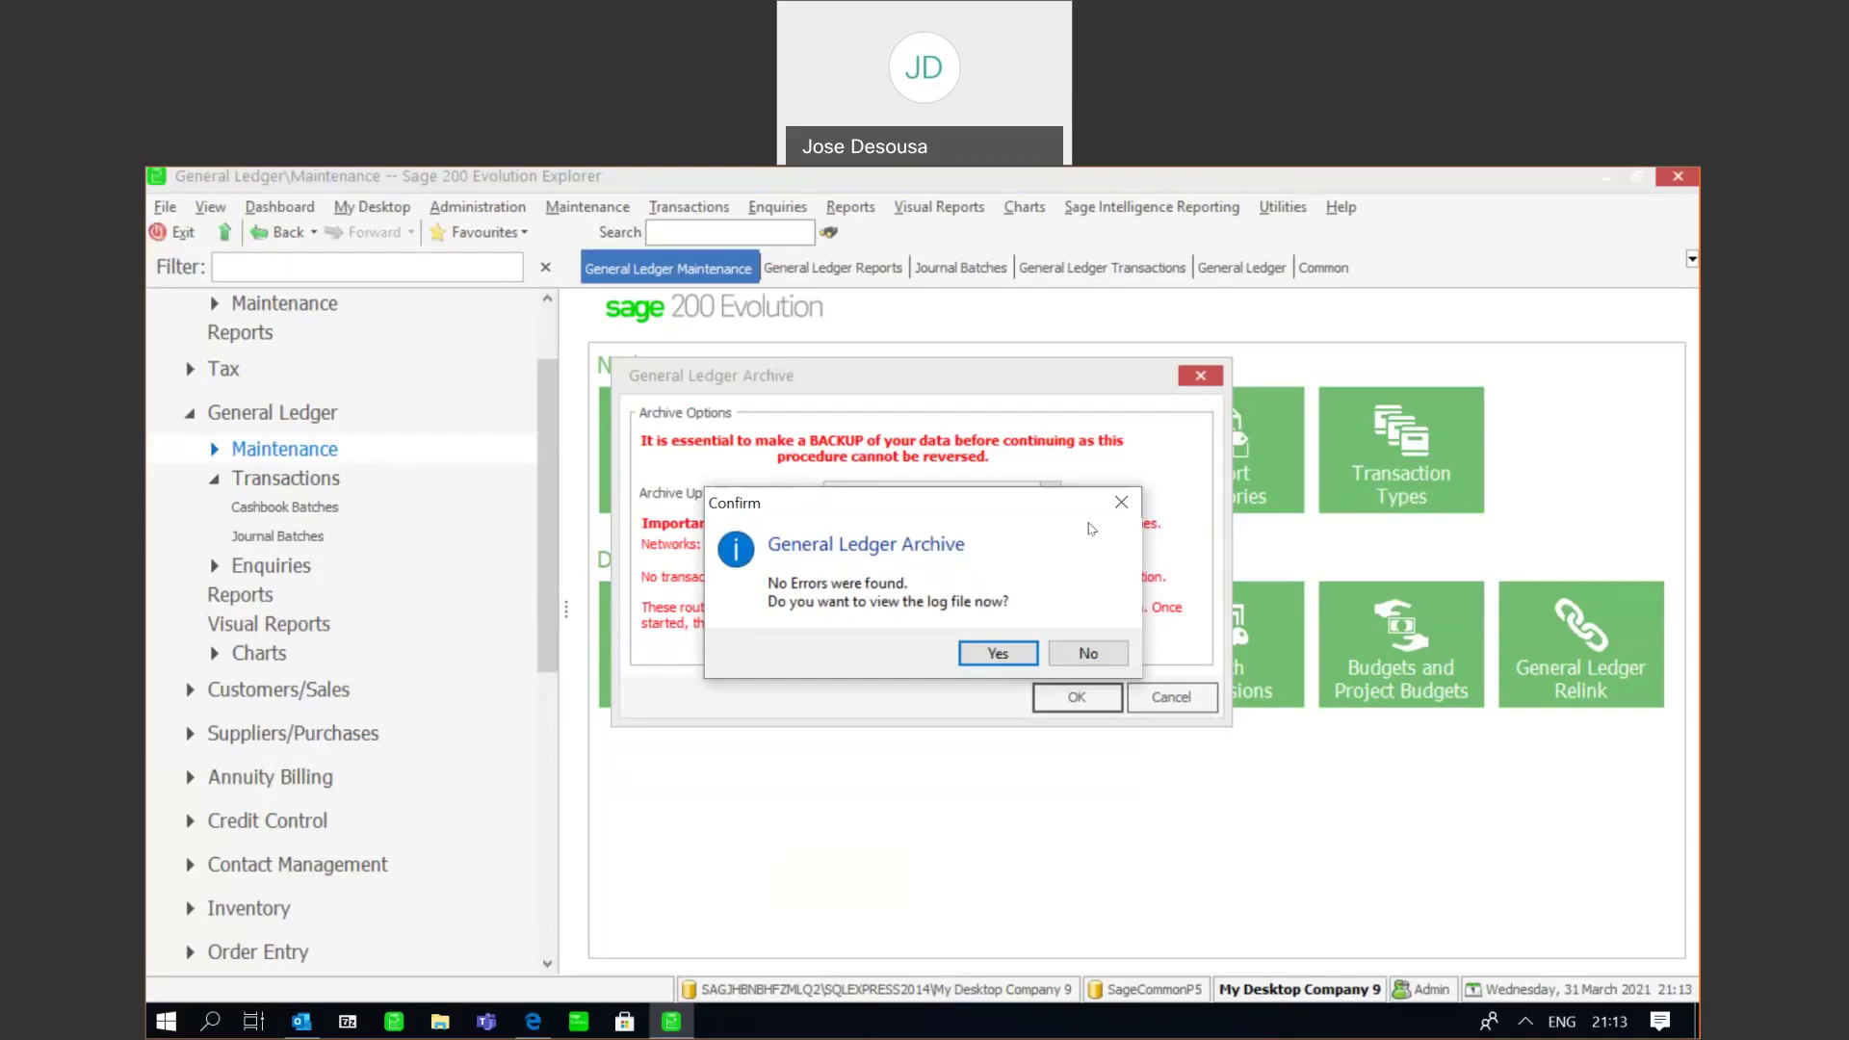
click(1090, 654)
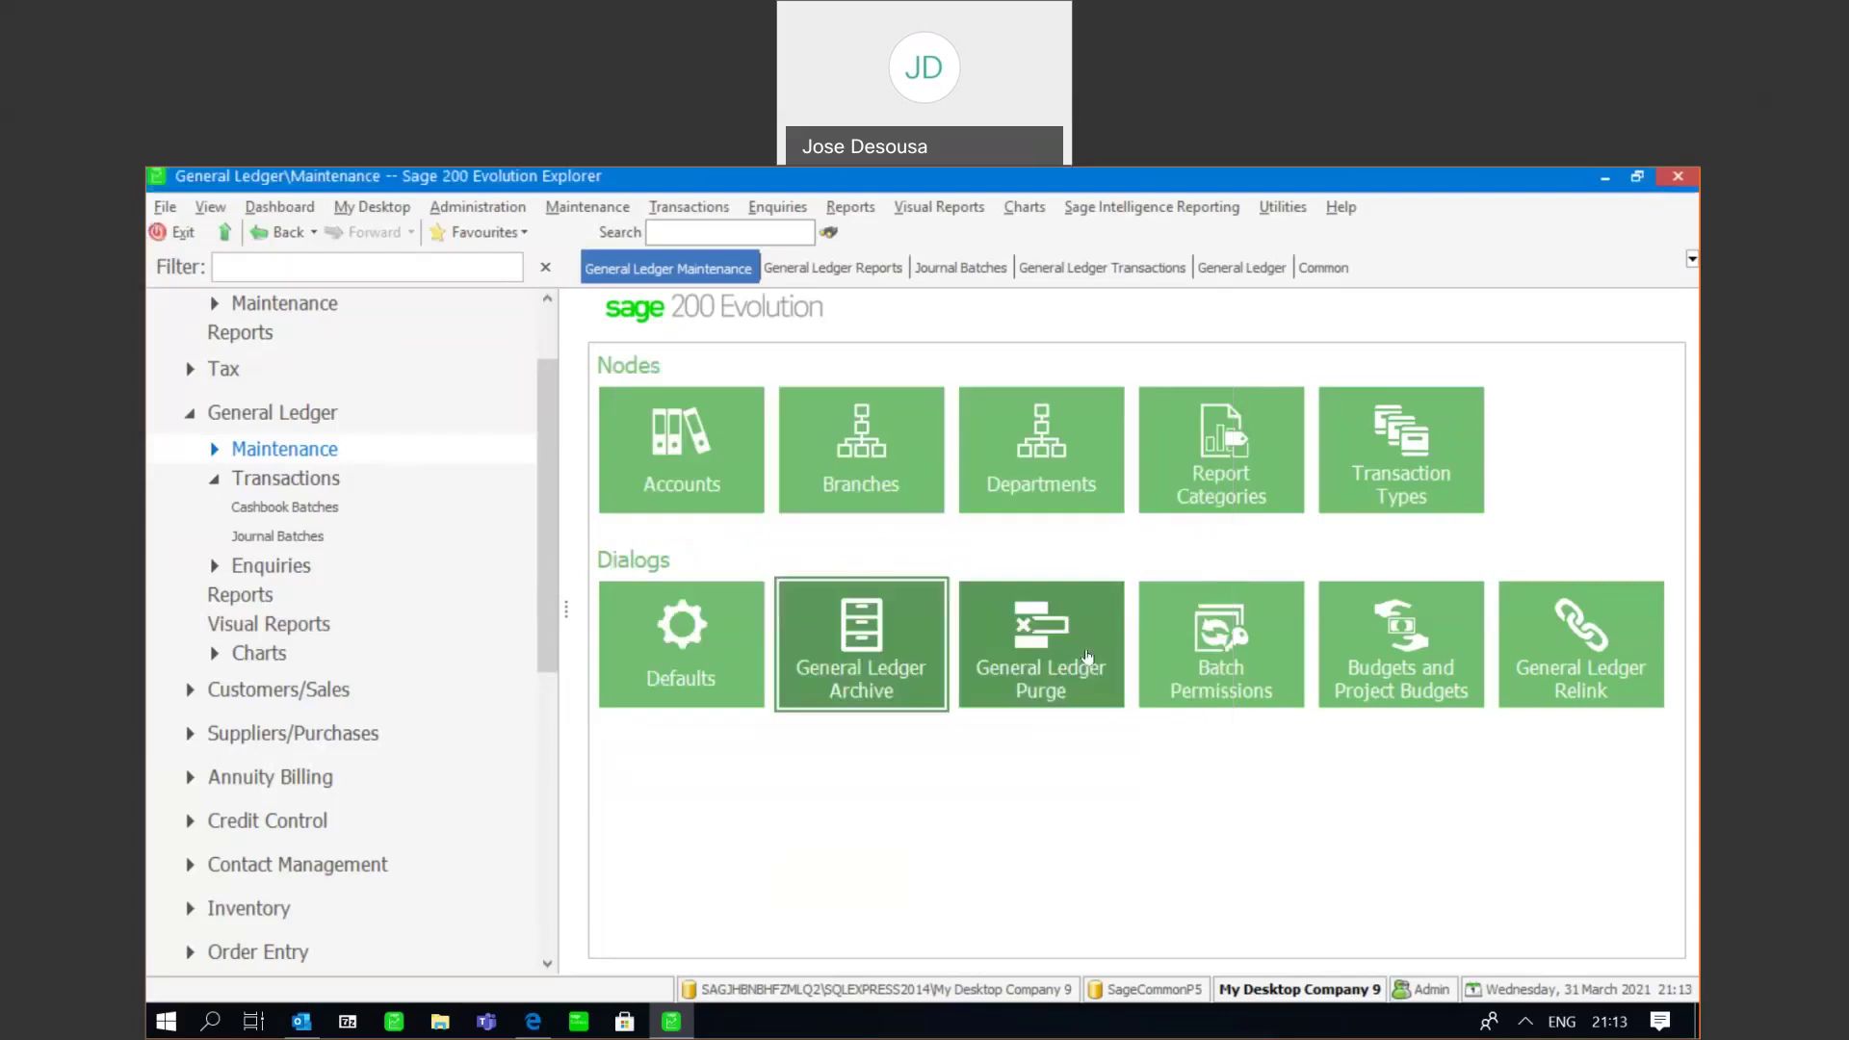
- Check the archive status of Year1 in the accounting periods of the Company Details, then close them
click(534, 535)
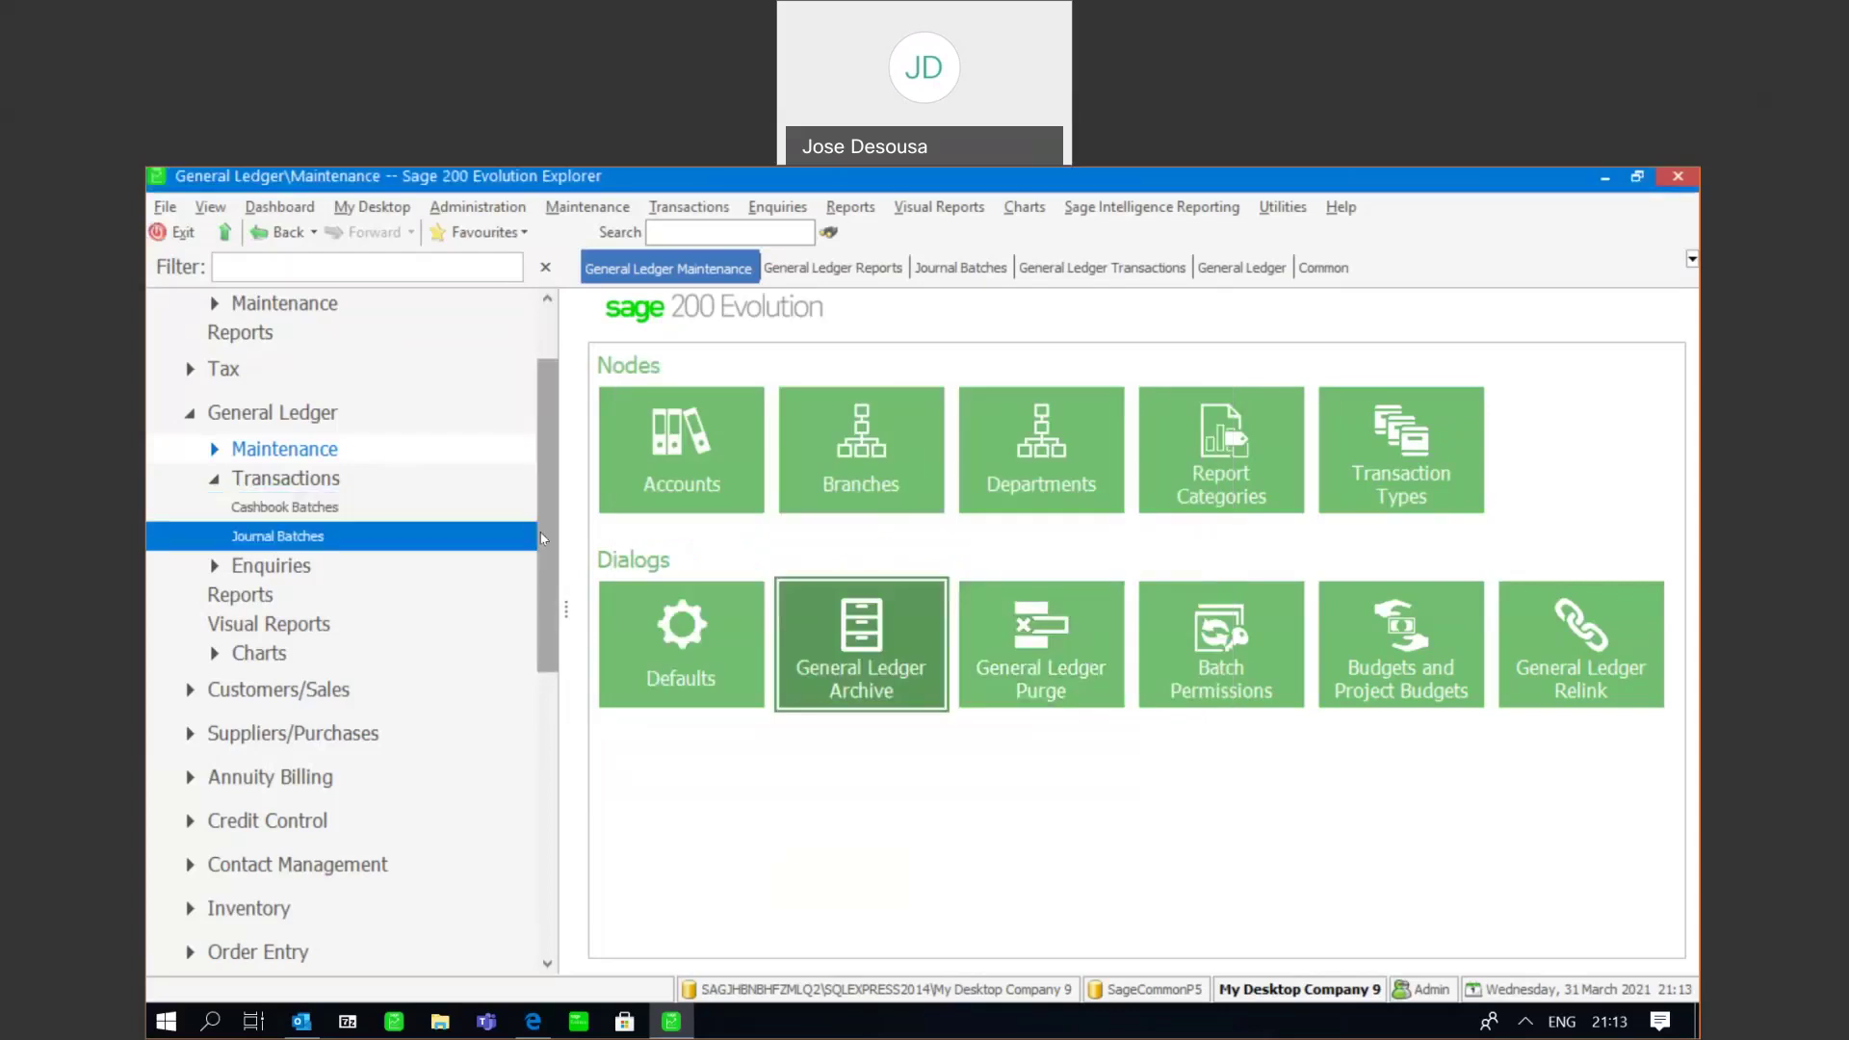
scroll(541, 520, up, 3)
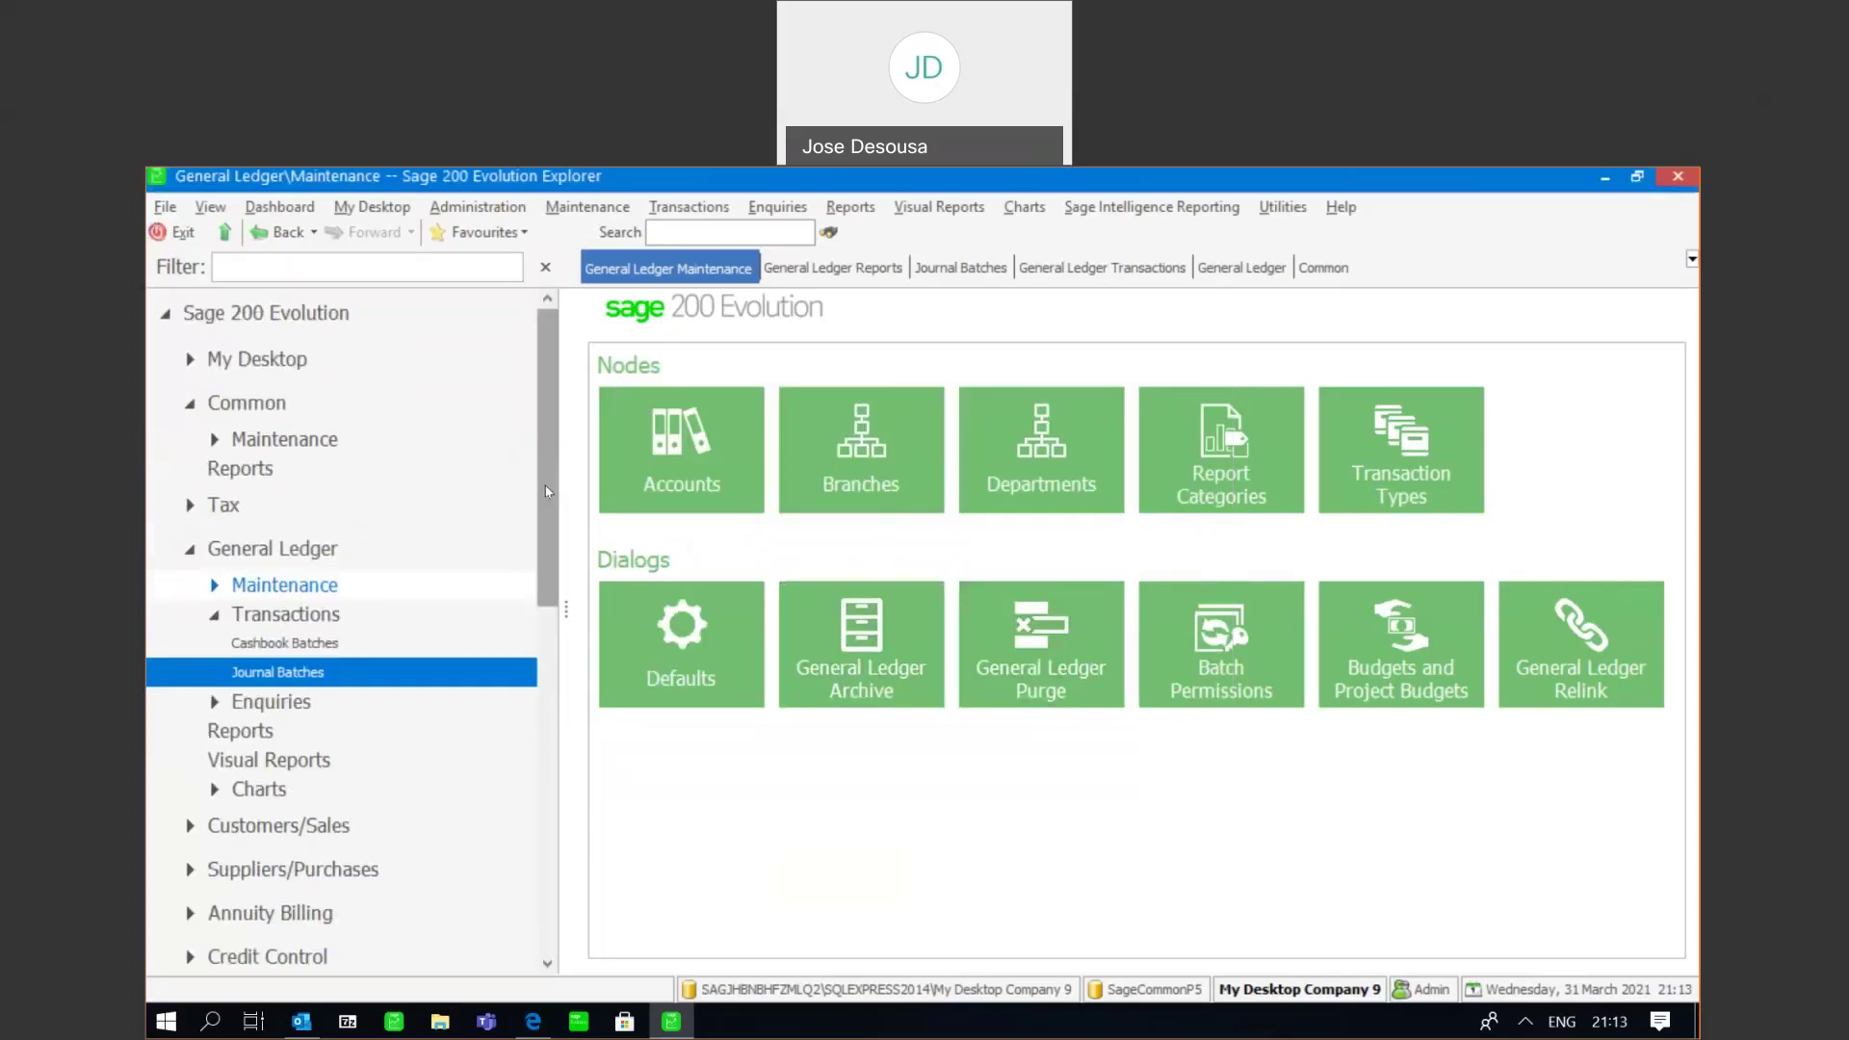
click(1324, 267)
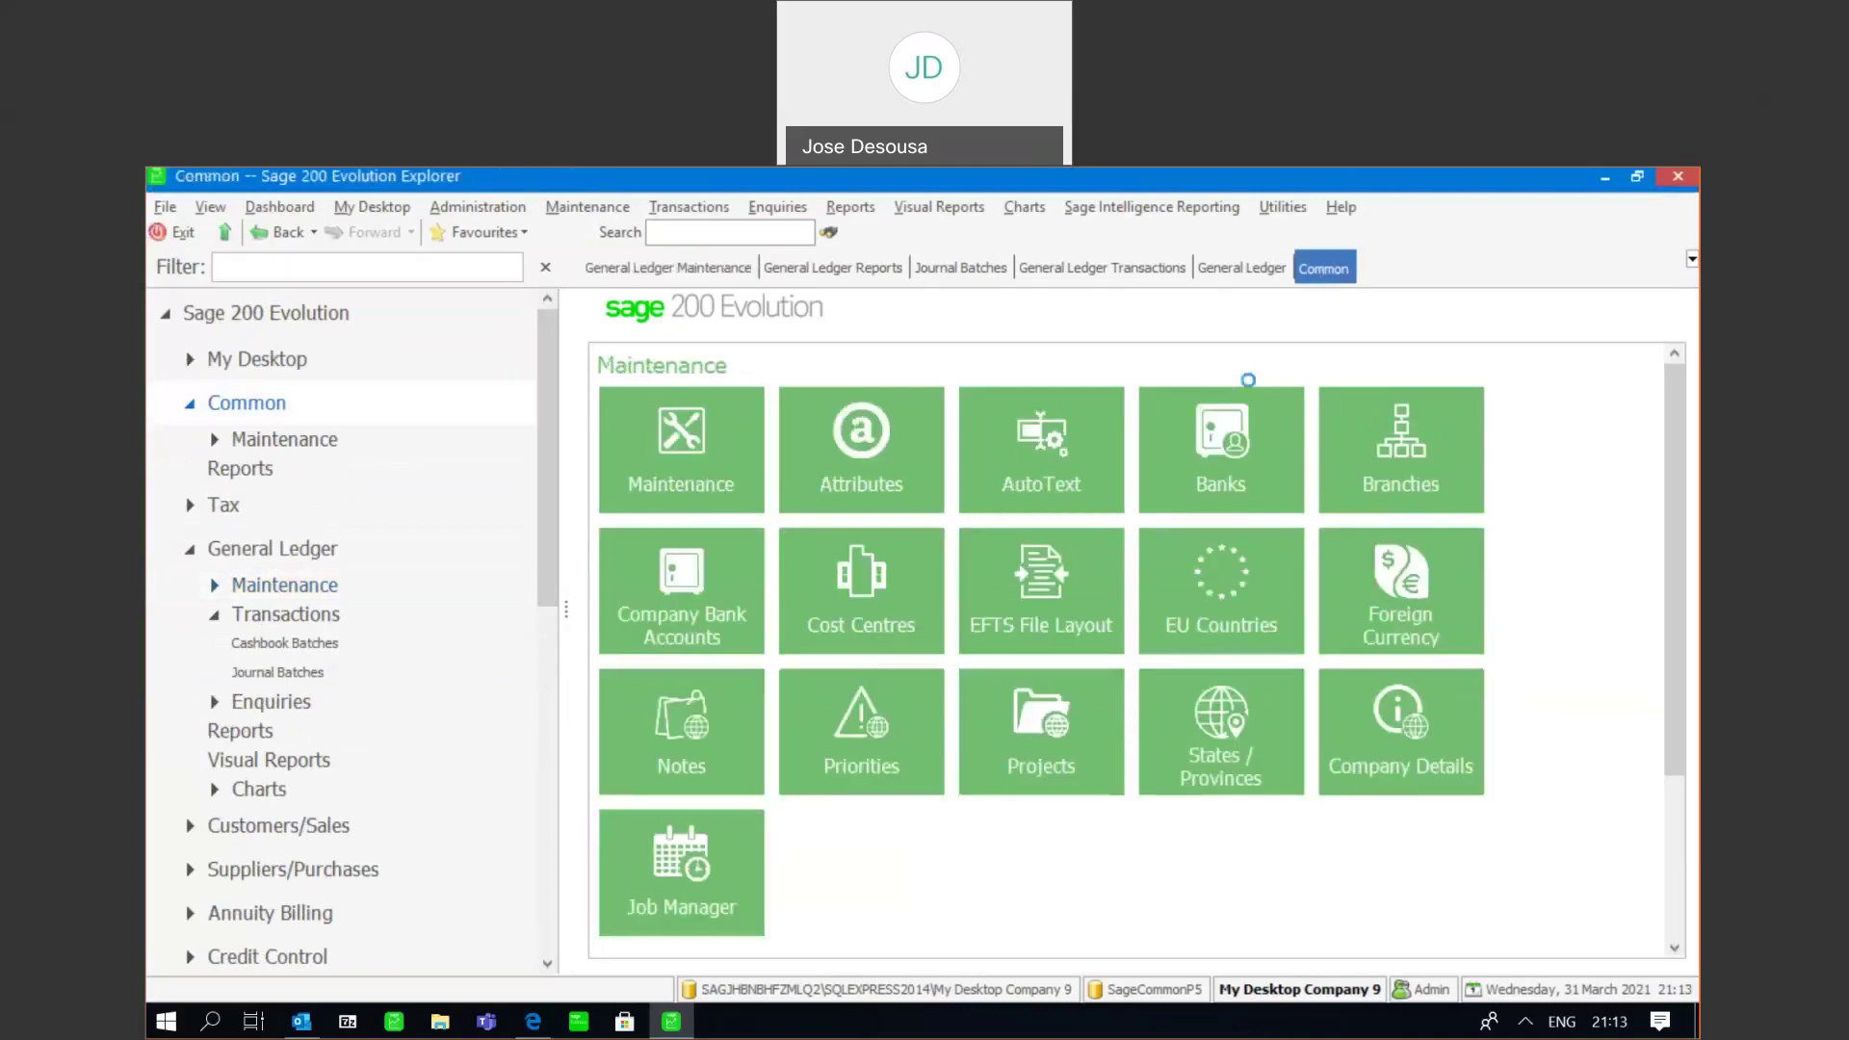
click(1372, 737)
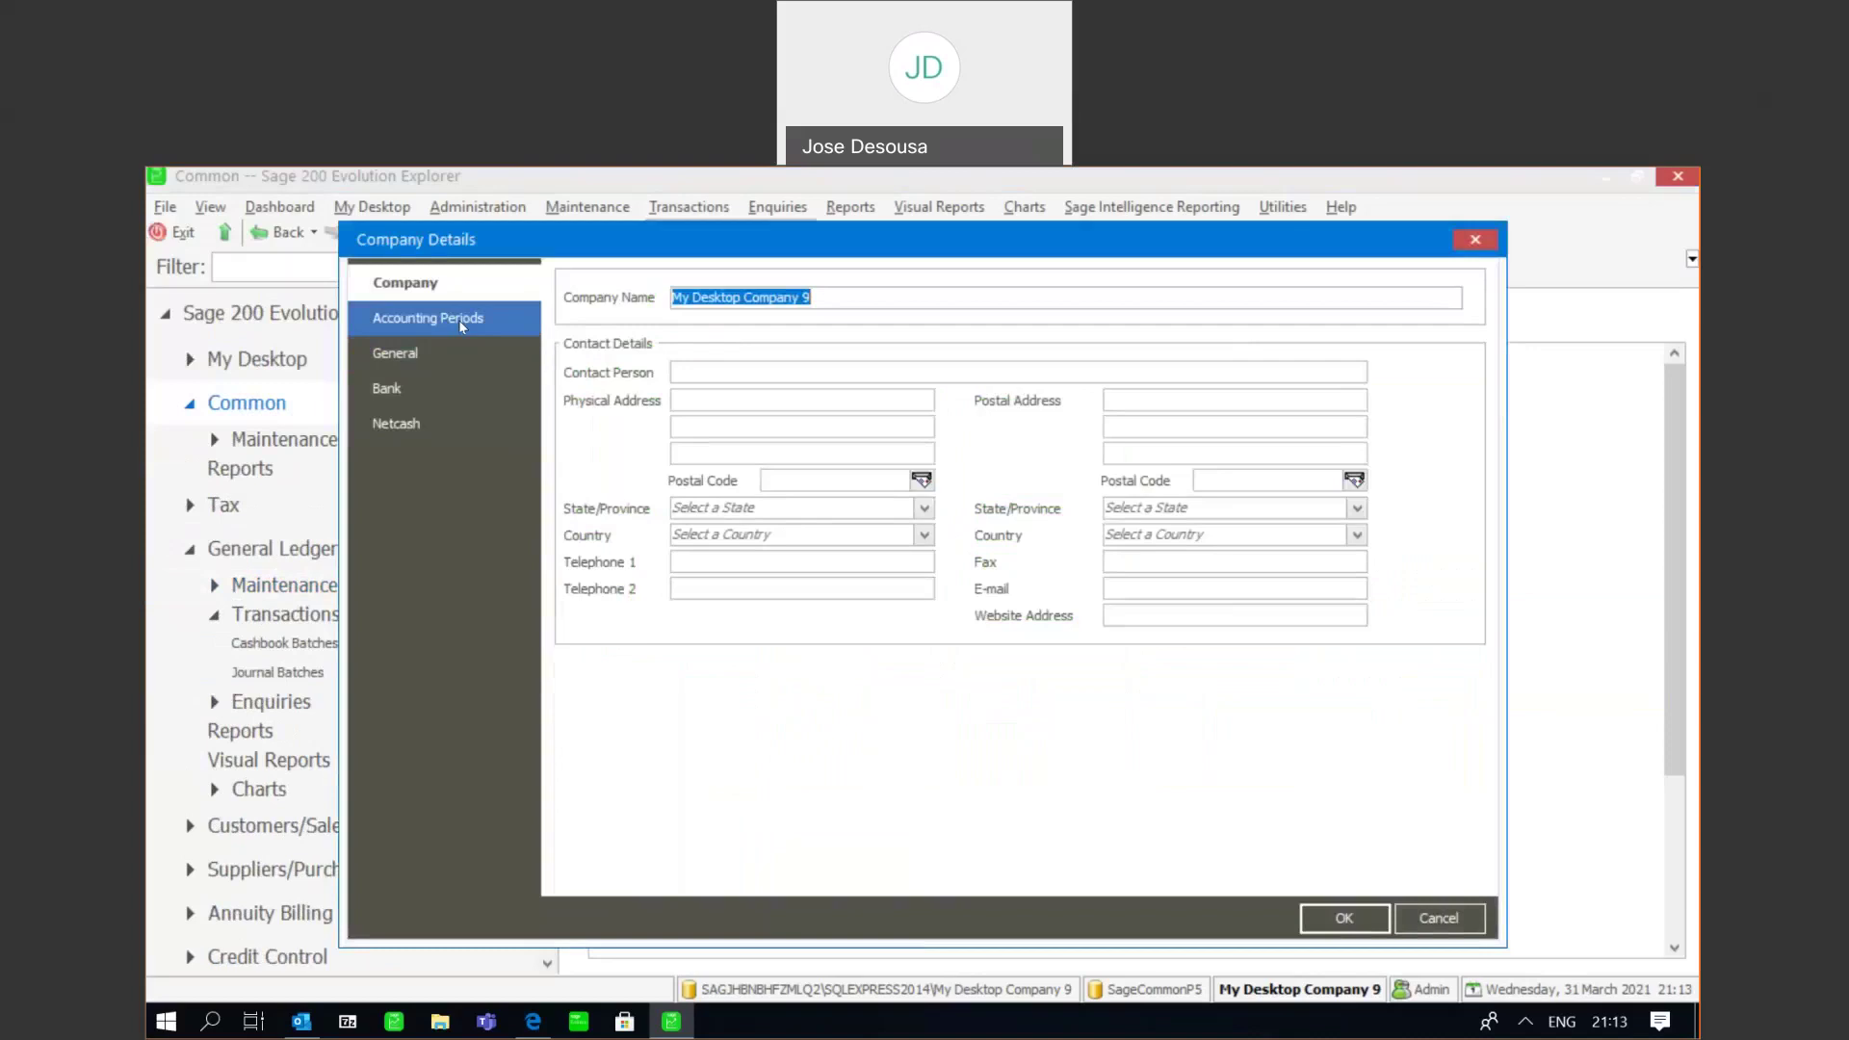
click(458, 320)
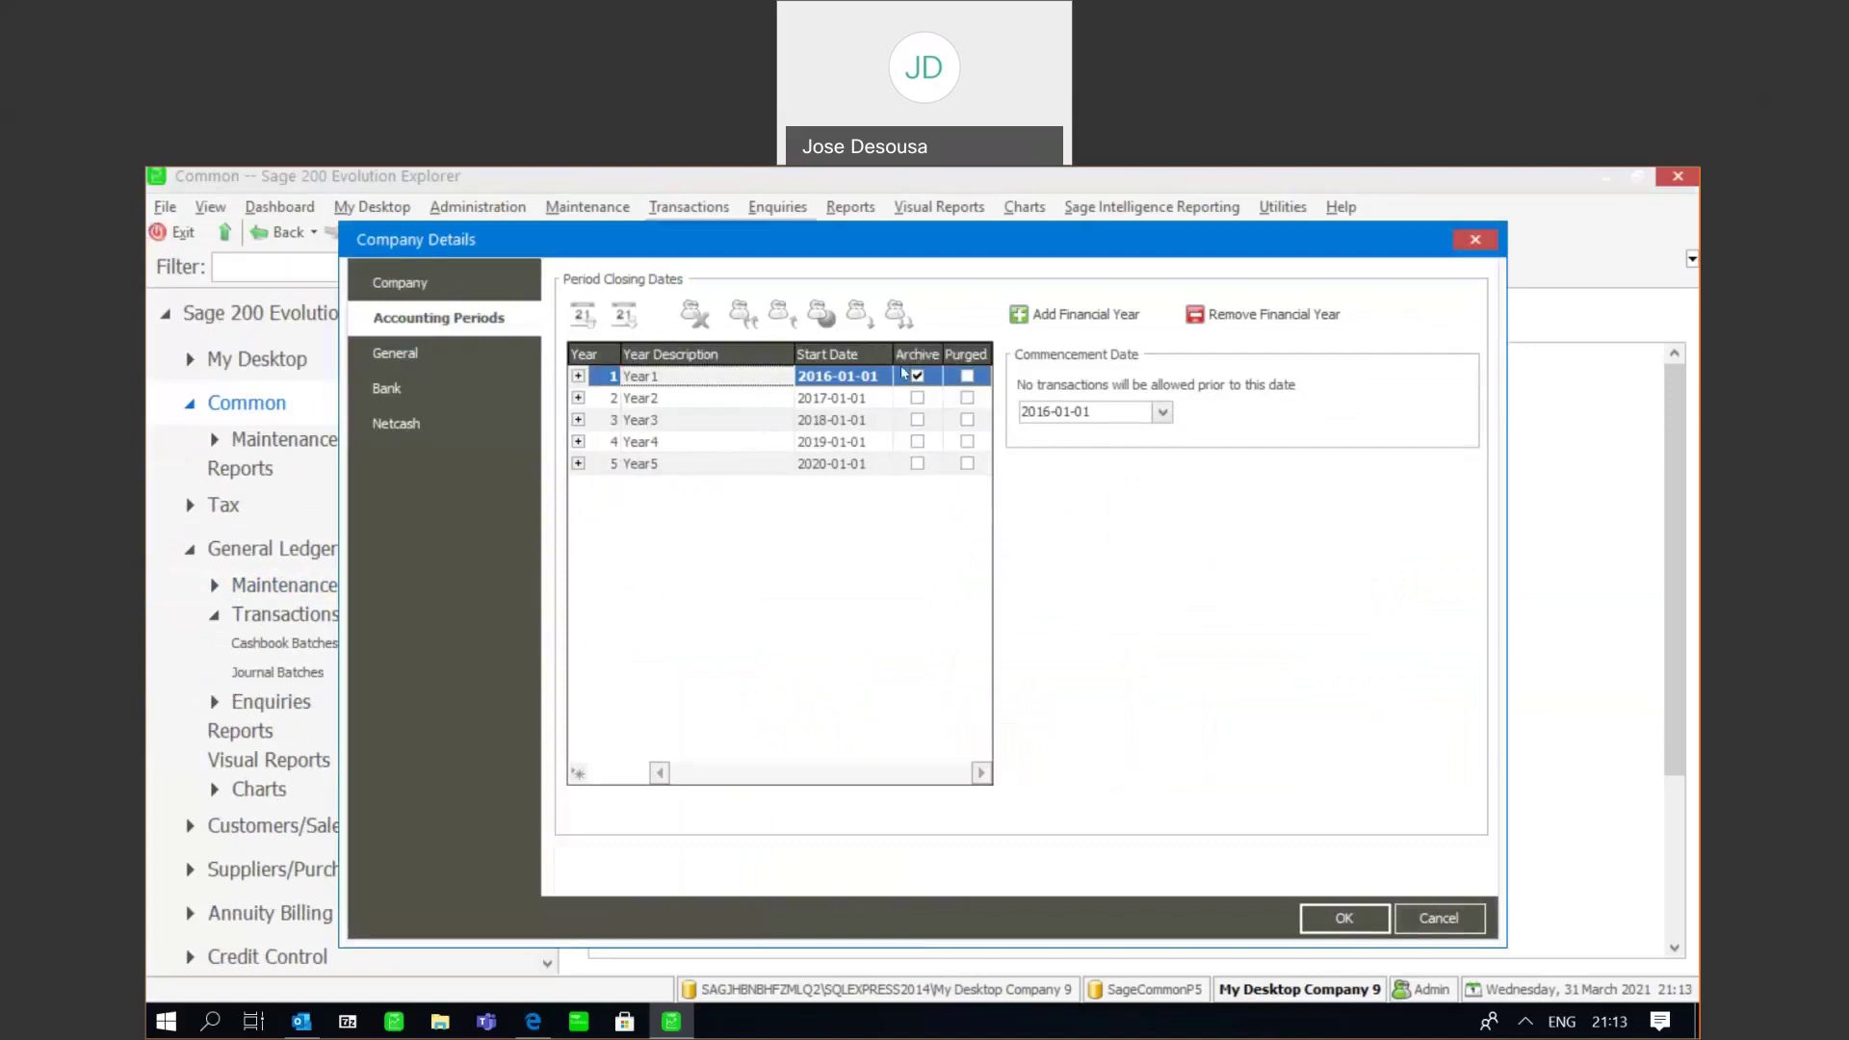
click(1338, 926)
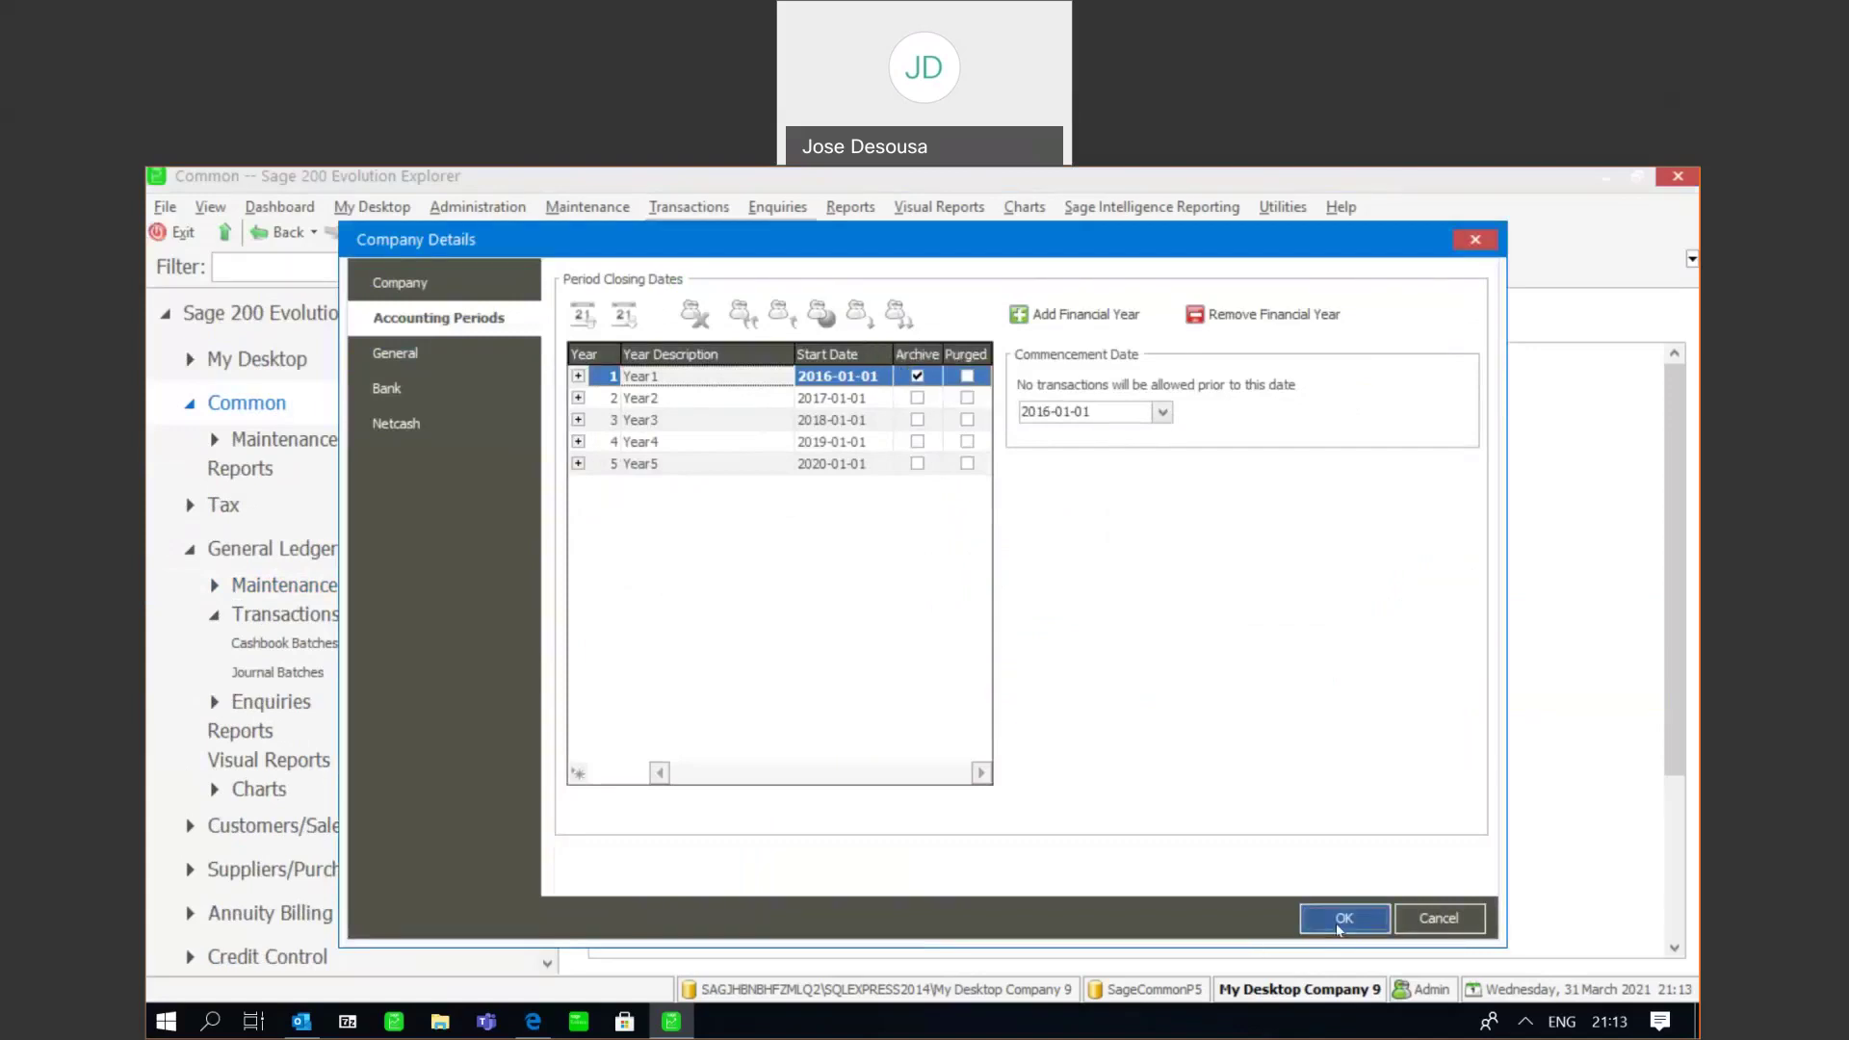
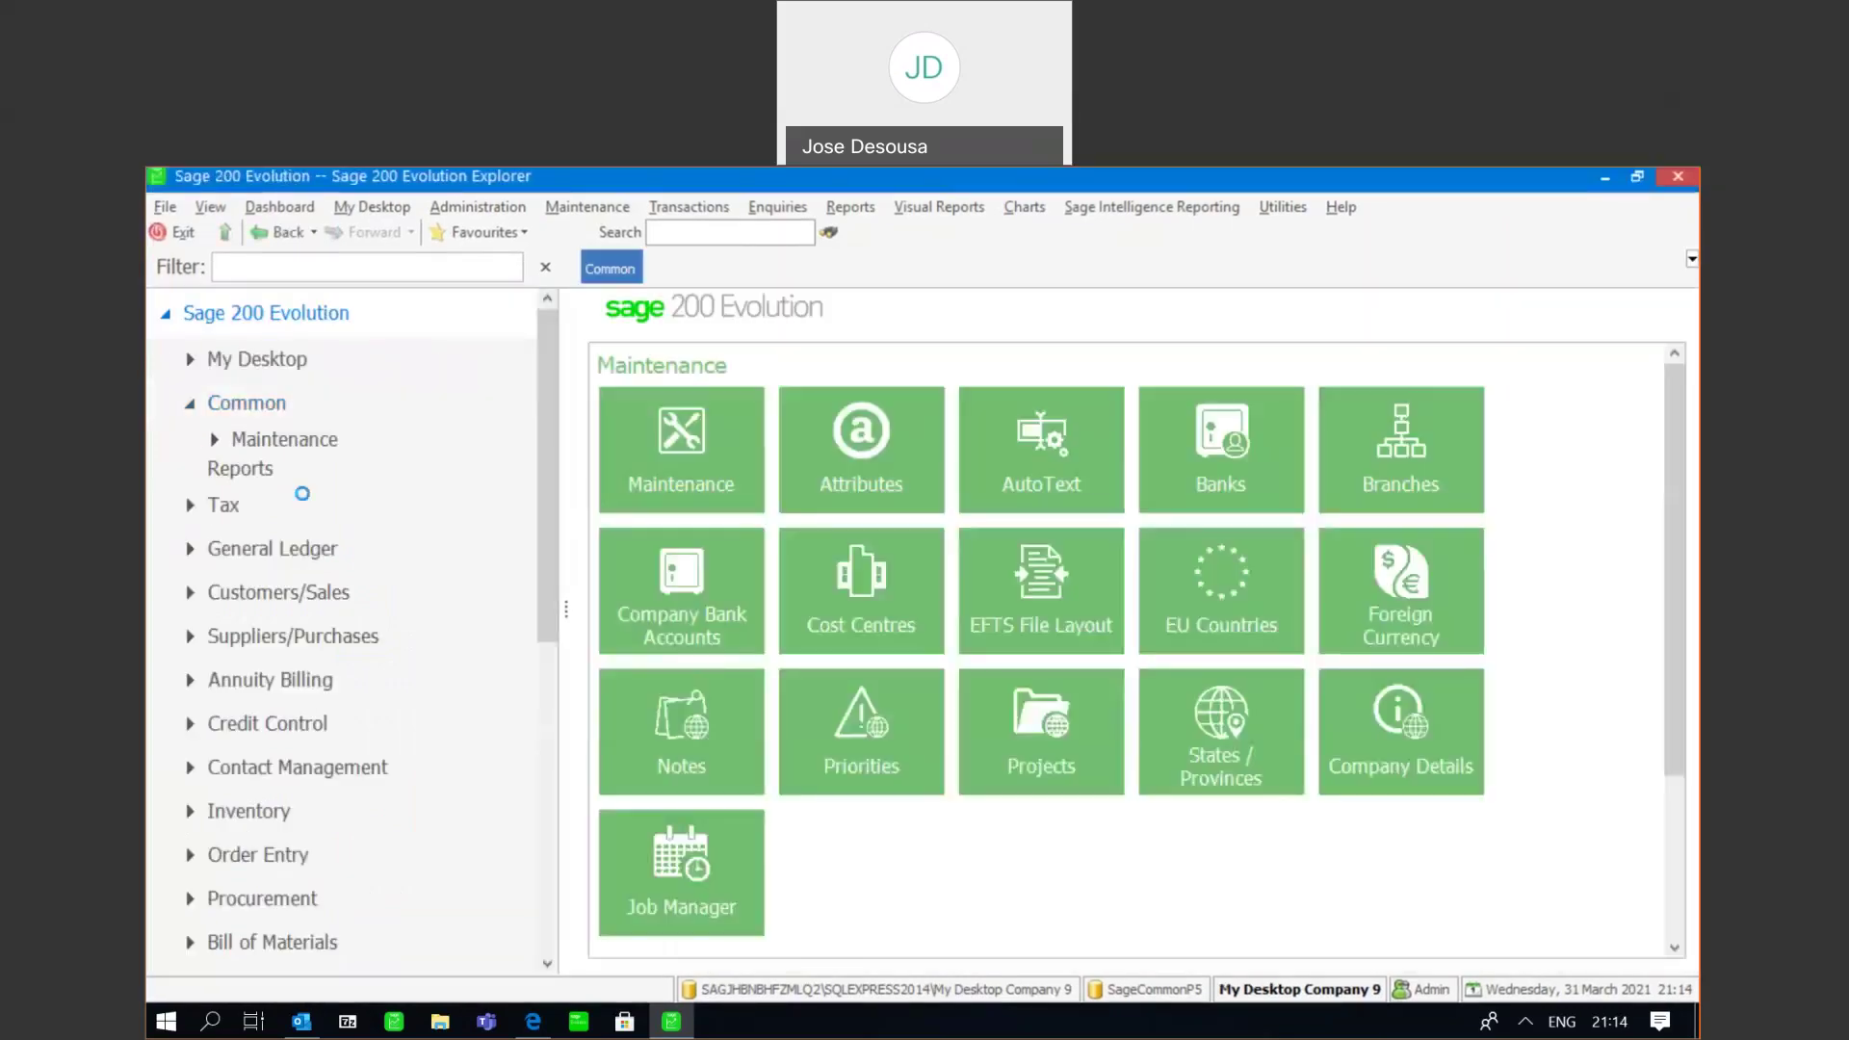
- Create a new General Ledger journal batch with the default properties and open it for entry
click(286, 551)
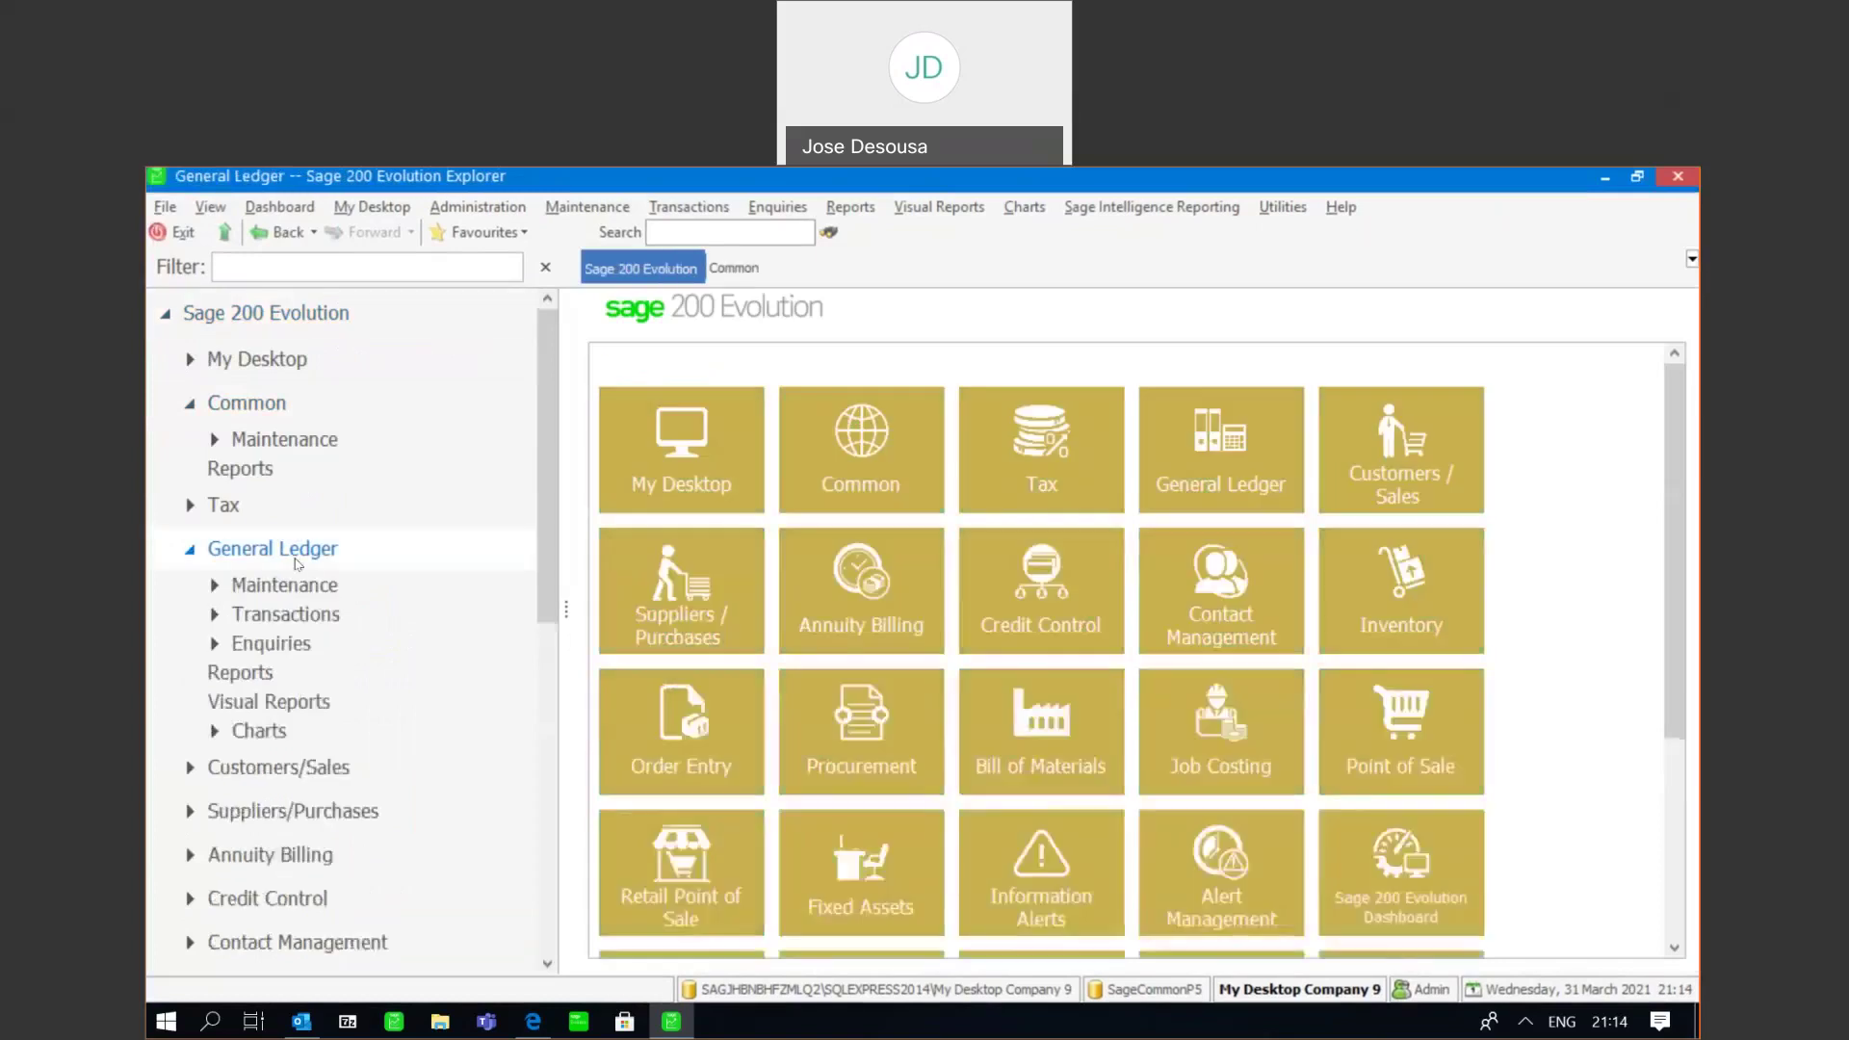
click(281, 615)
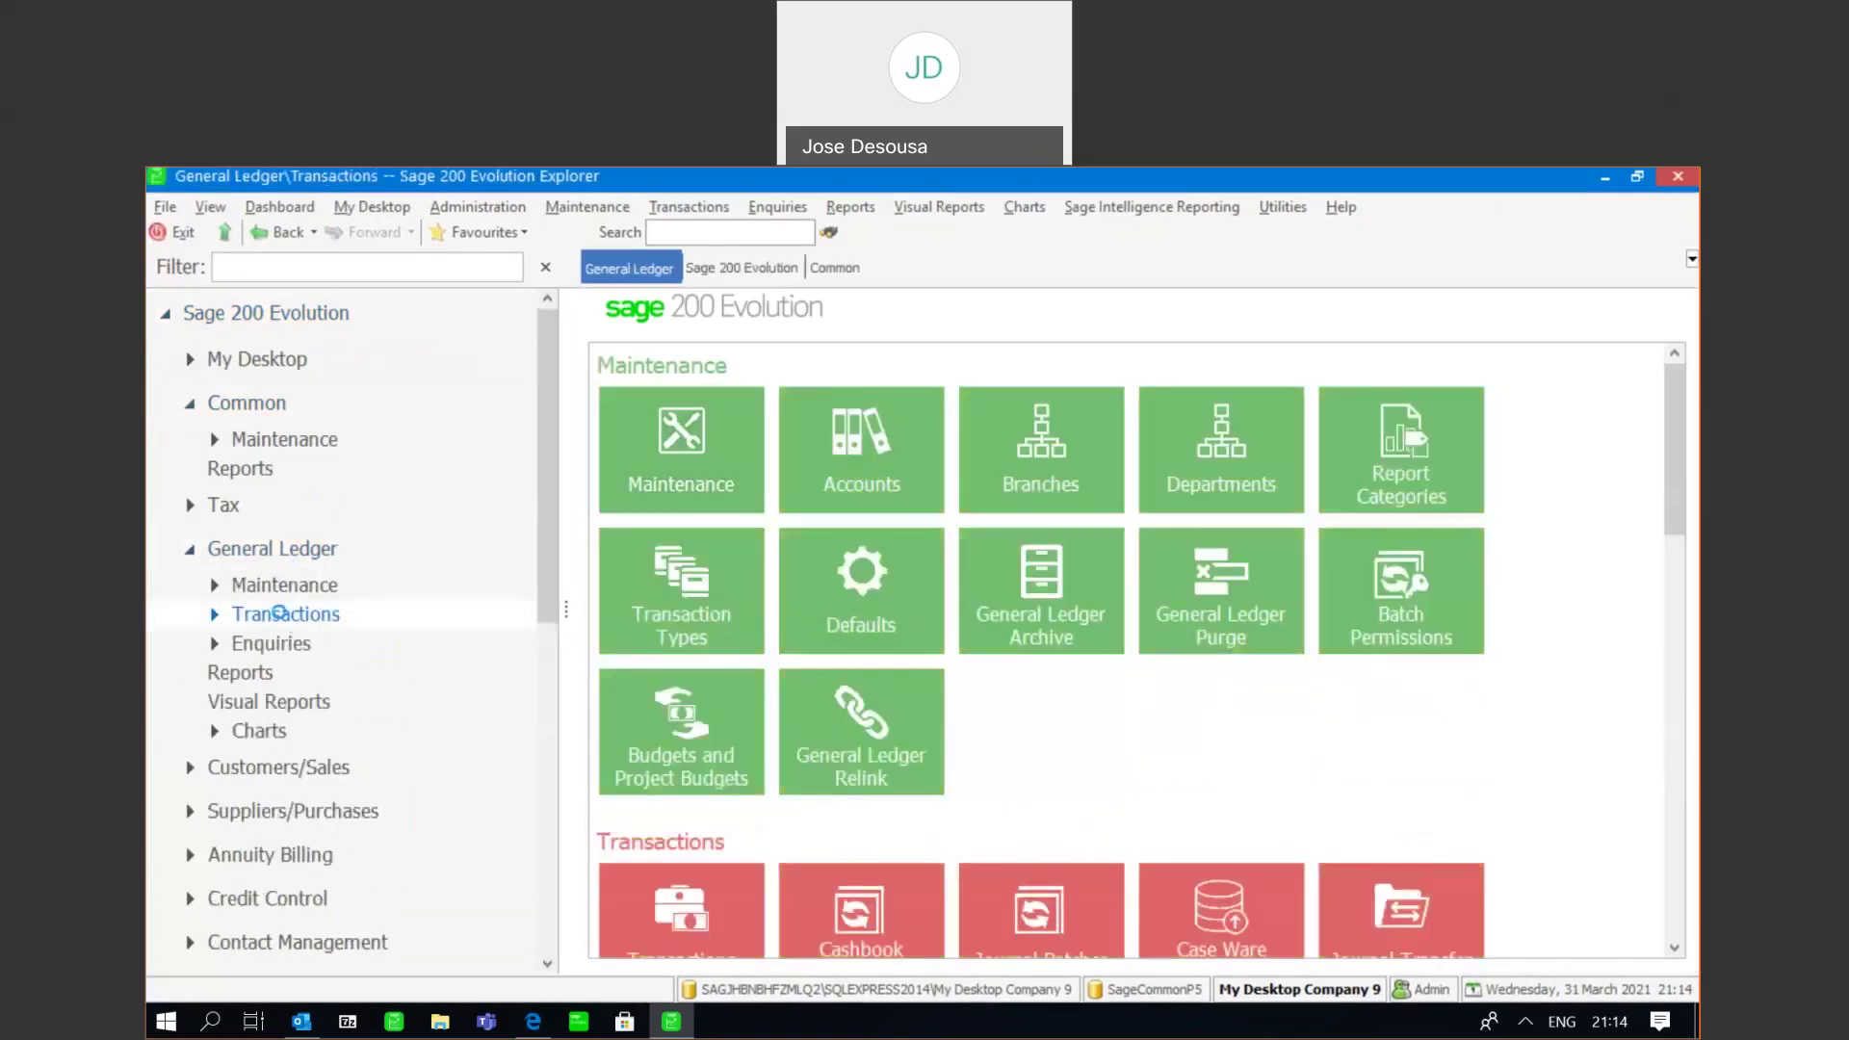
click(867, 449)
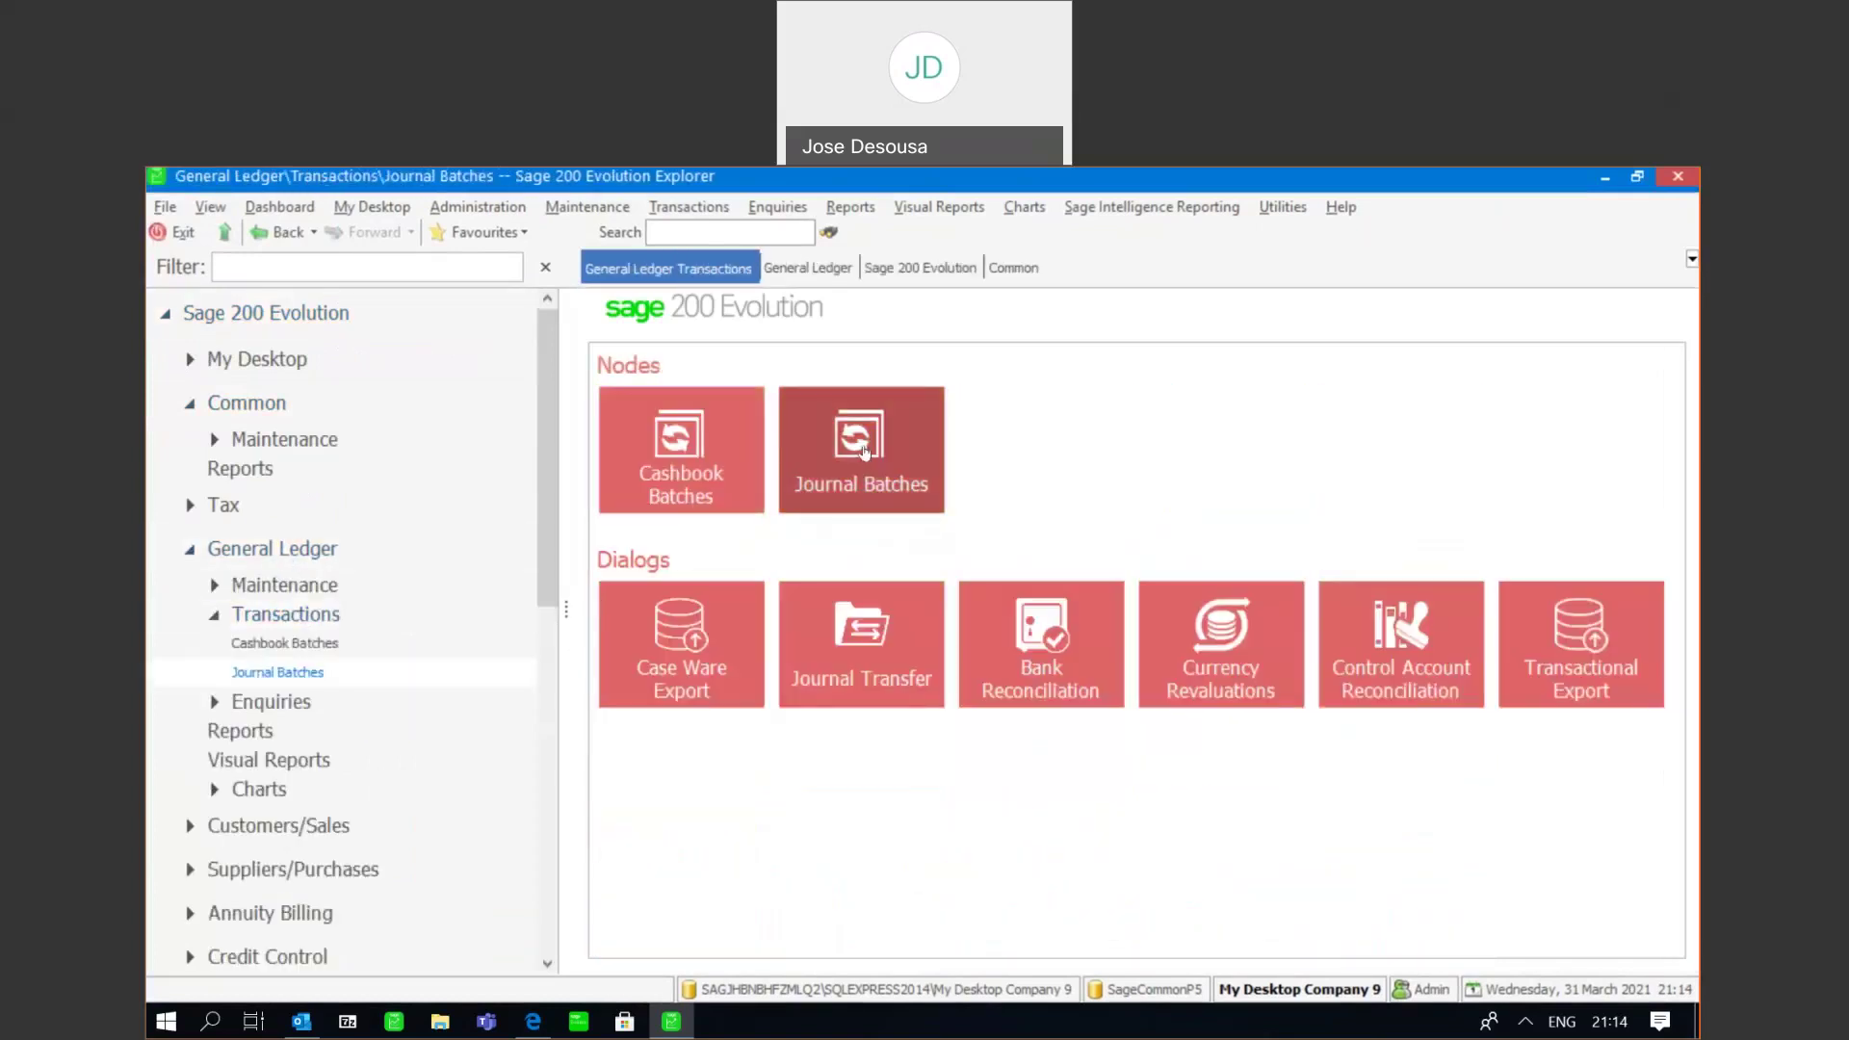
click(663, 304)
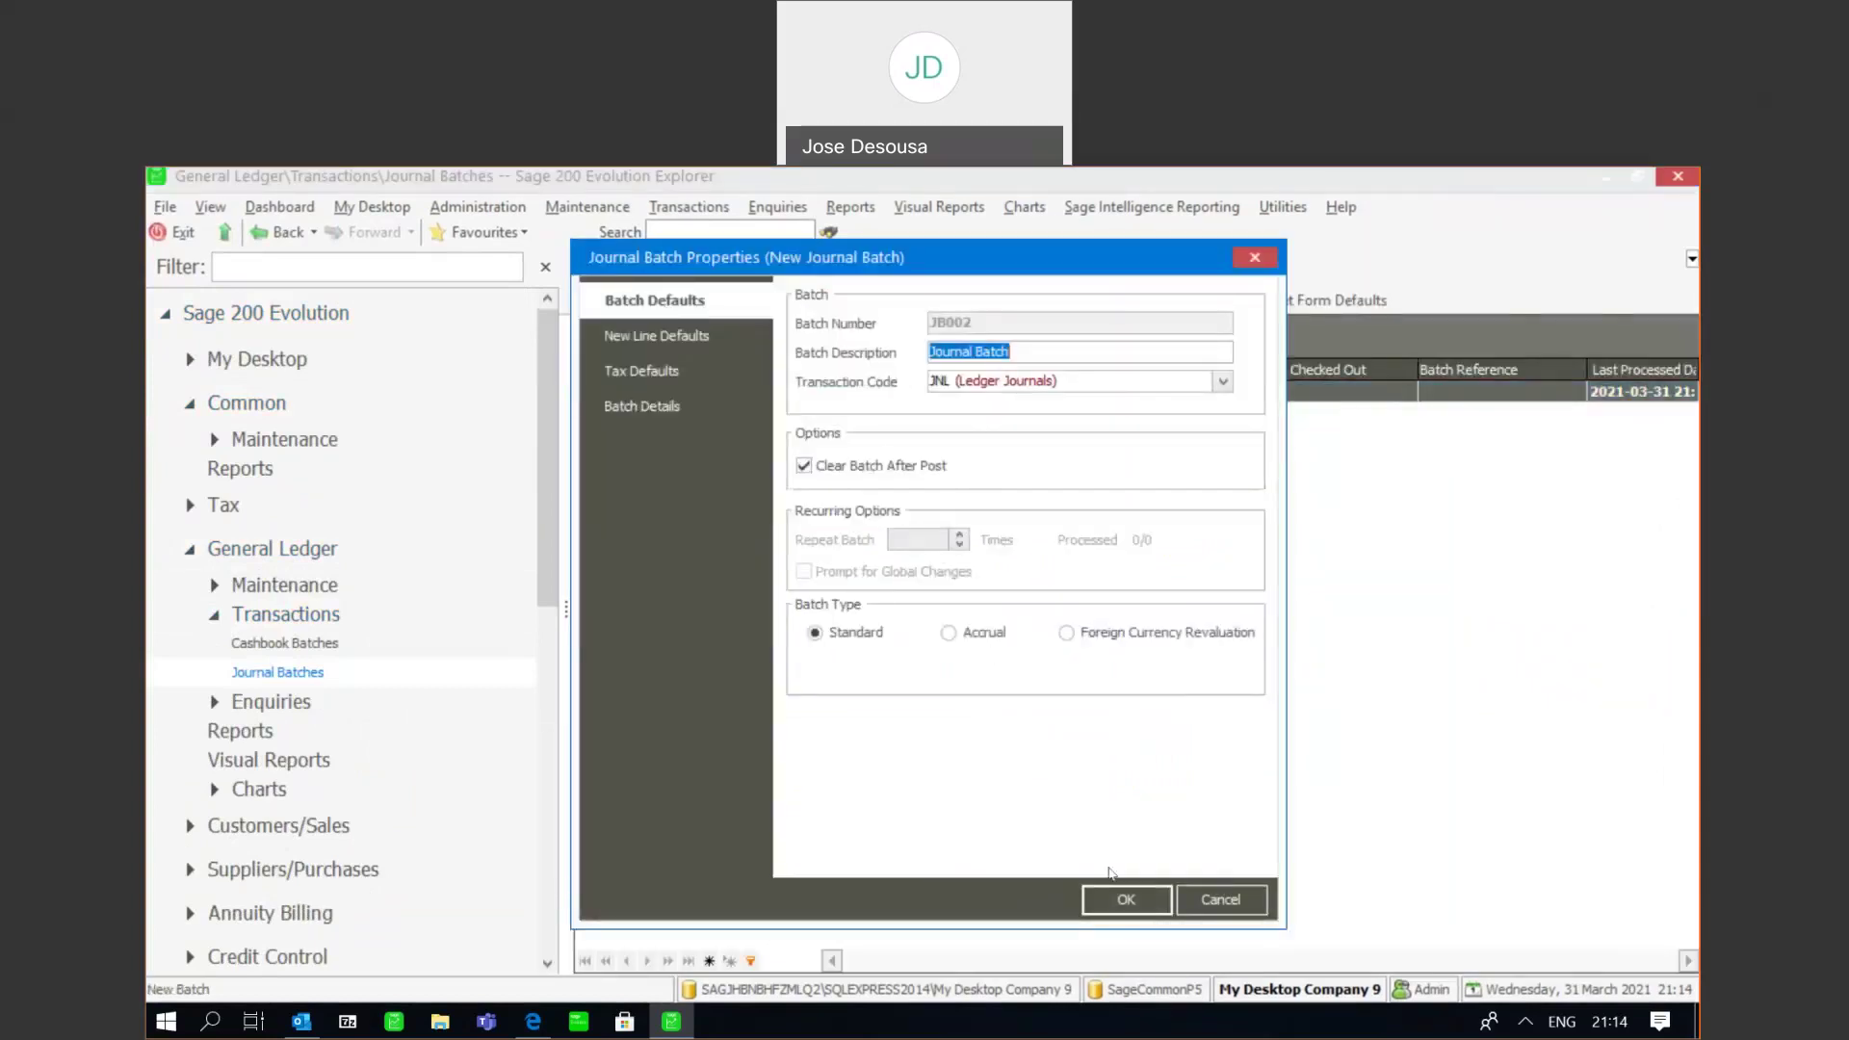
click(1122, 898)
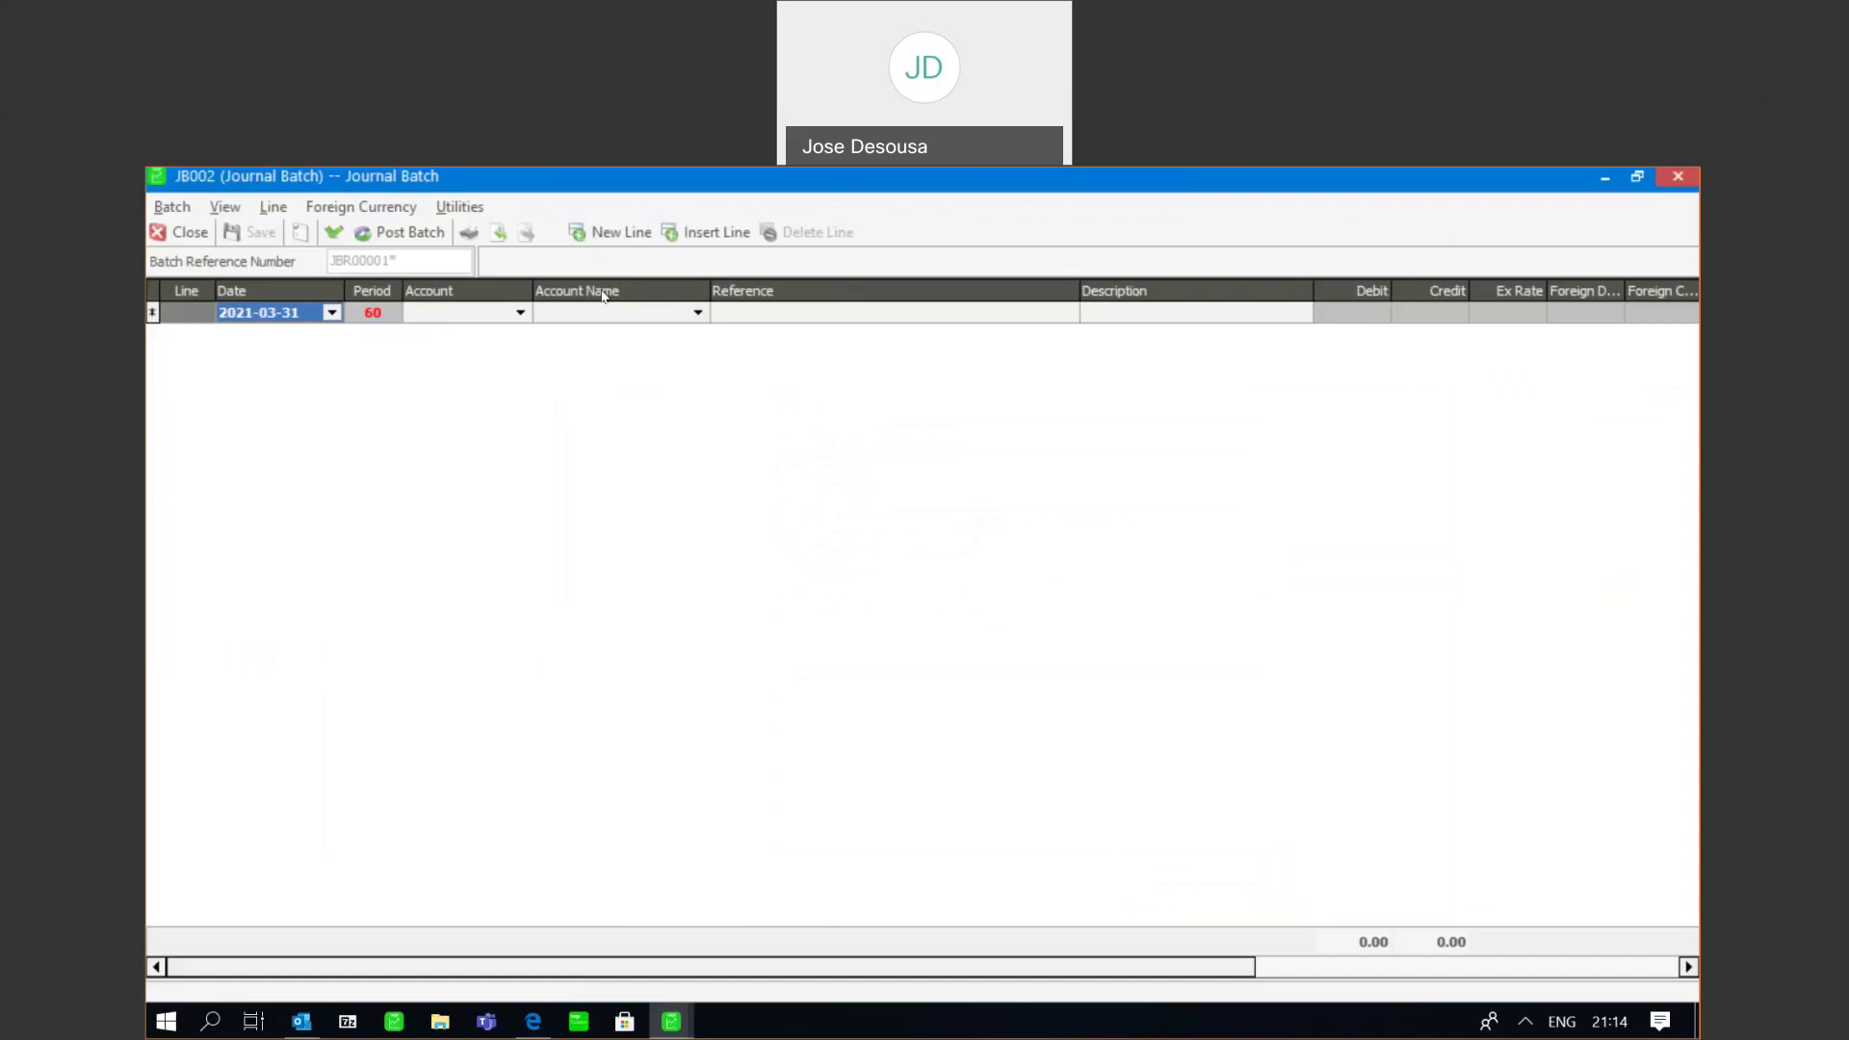
- Set the date of the first journal line to 2016-02-03
click(332, 313)
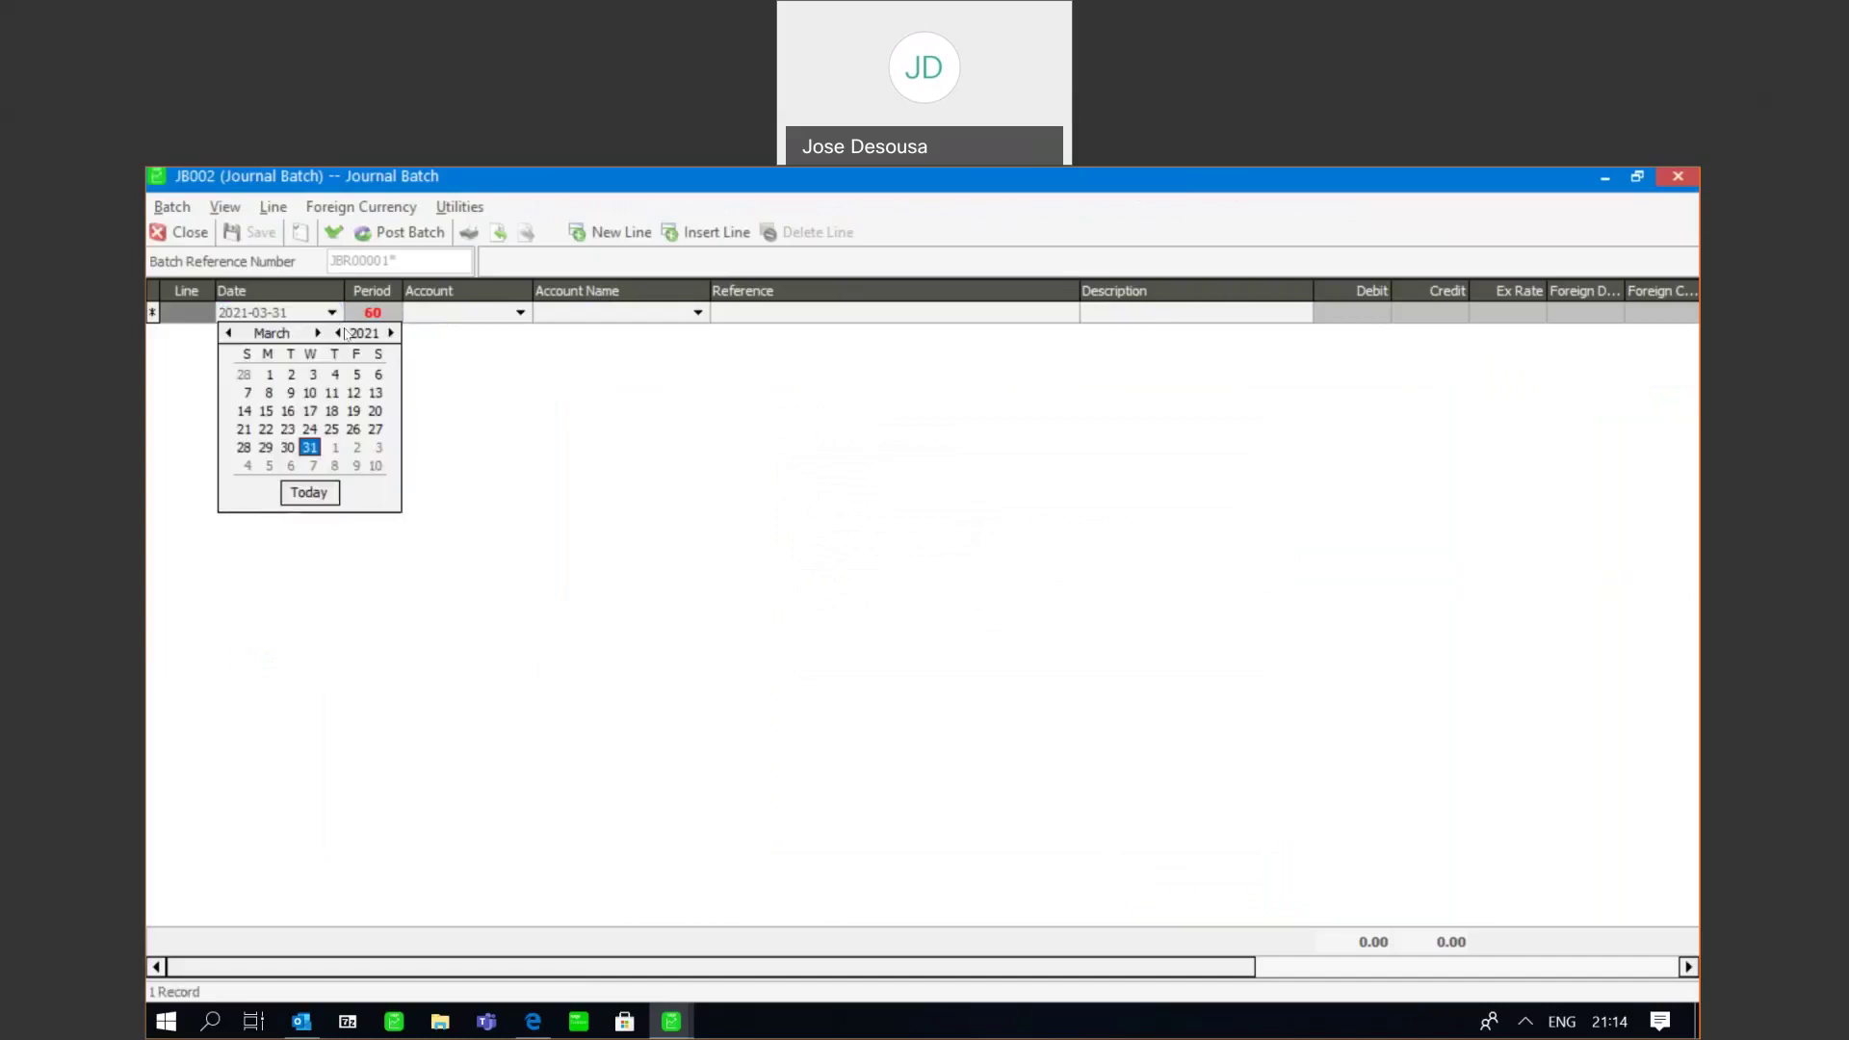
click(338, 333)
click(338, 332)
click(338, 332)
click(338, 332)
click(338, 332)
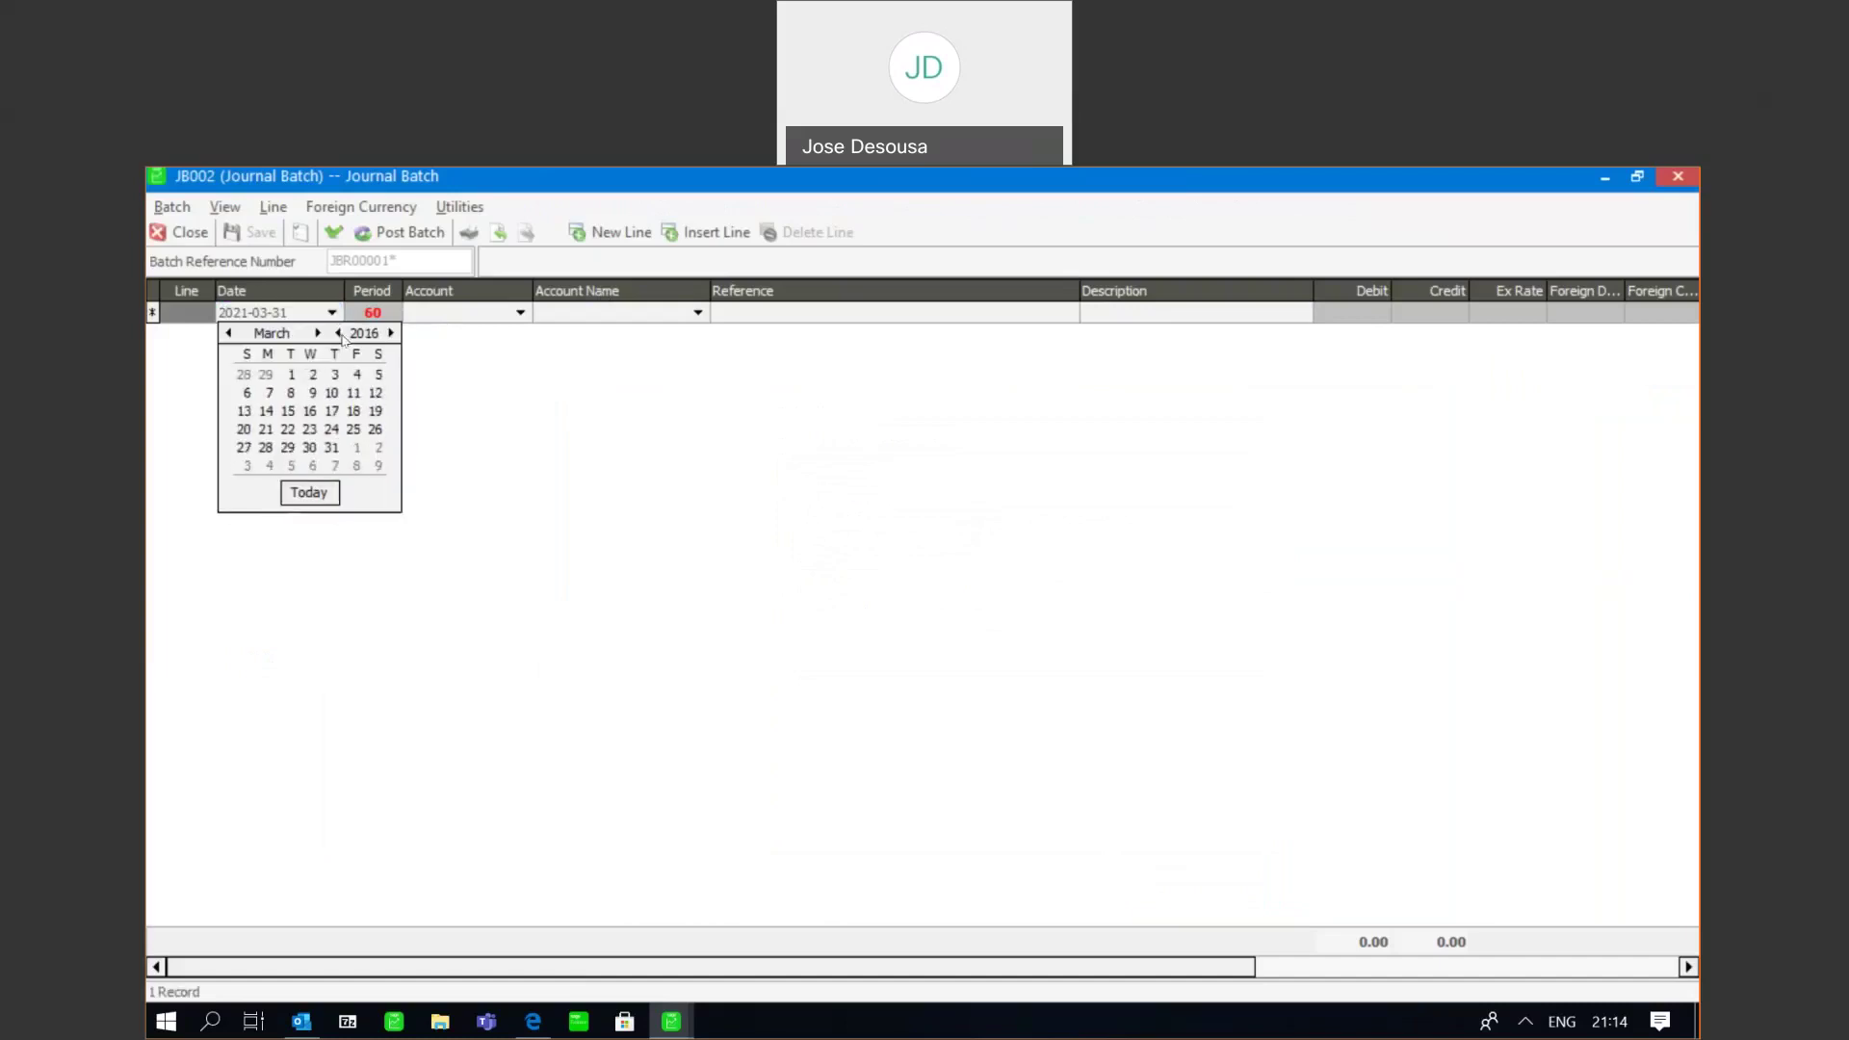
click(228, 333)
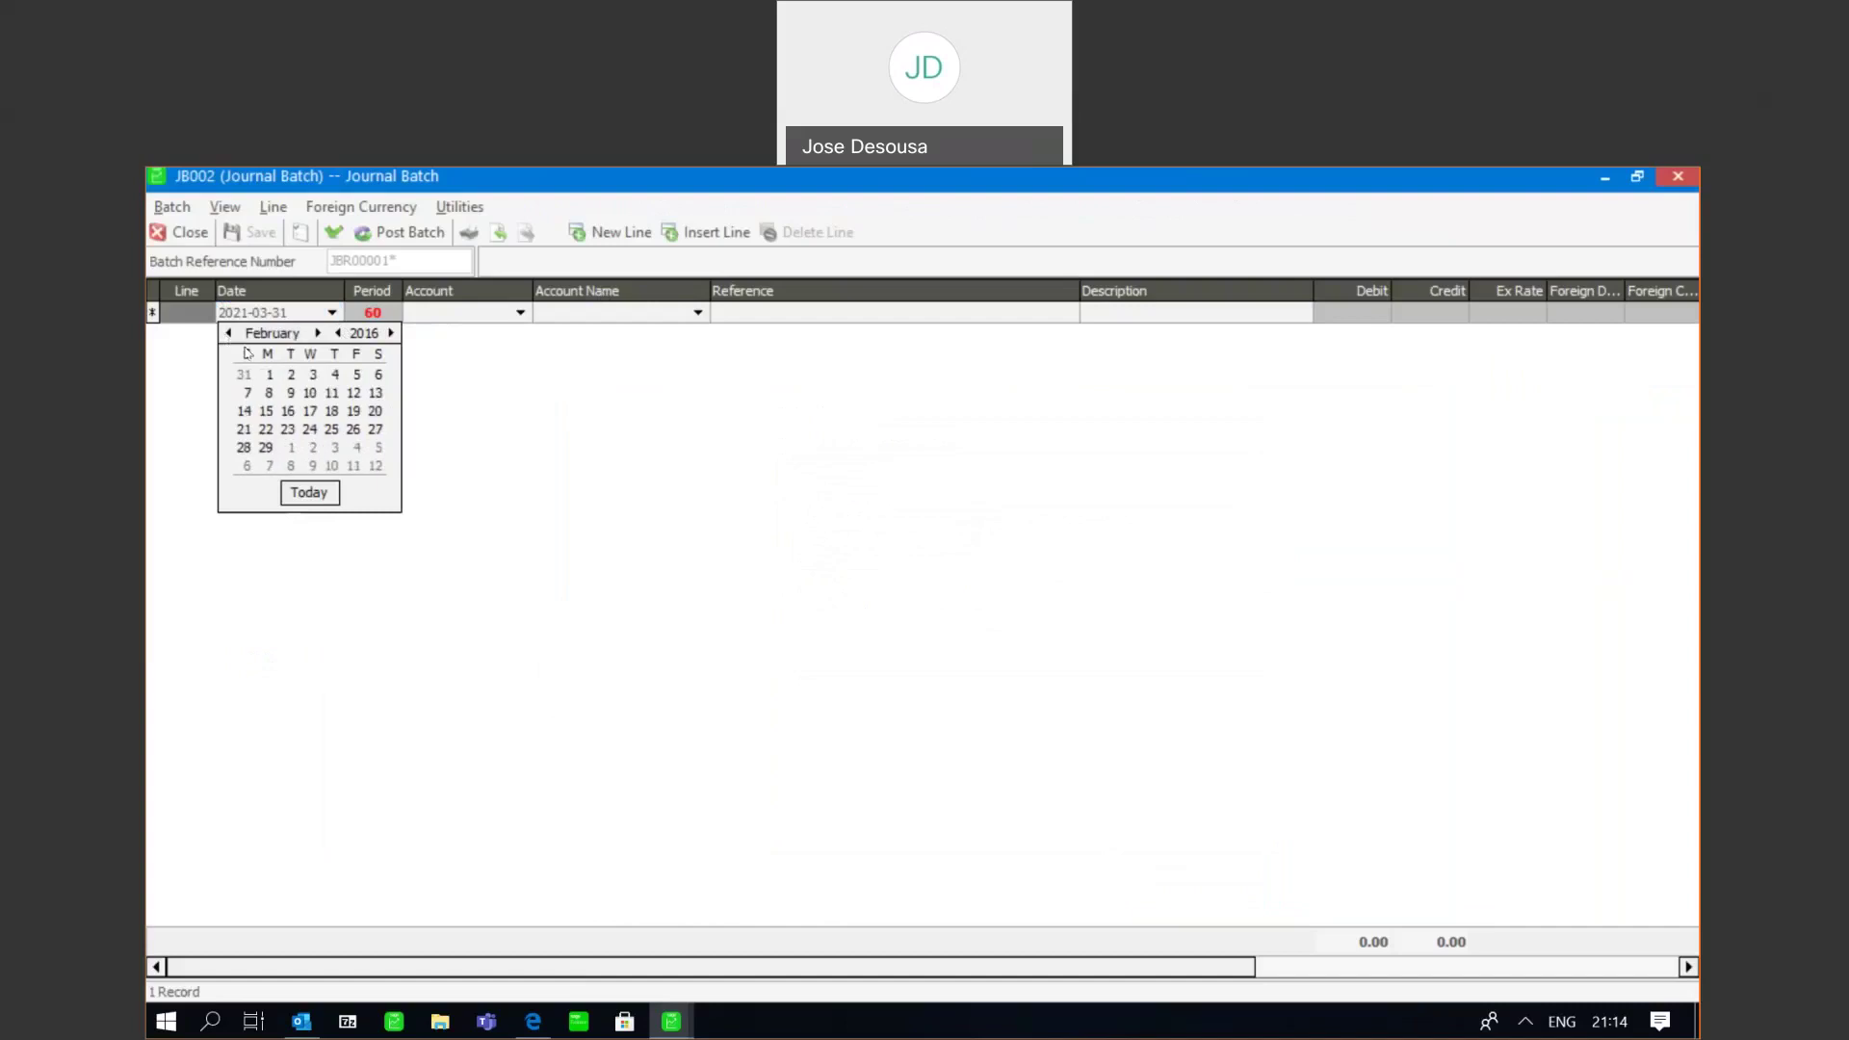
click(313, 375)
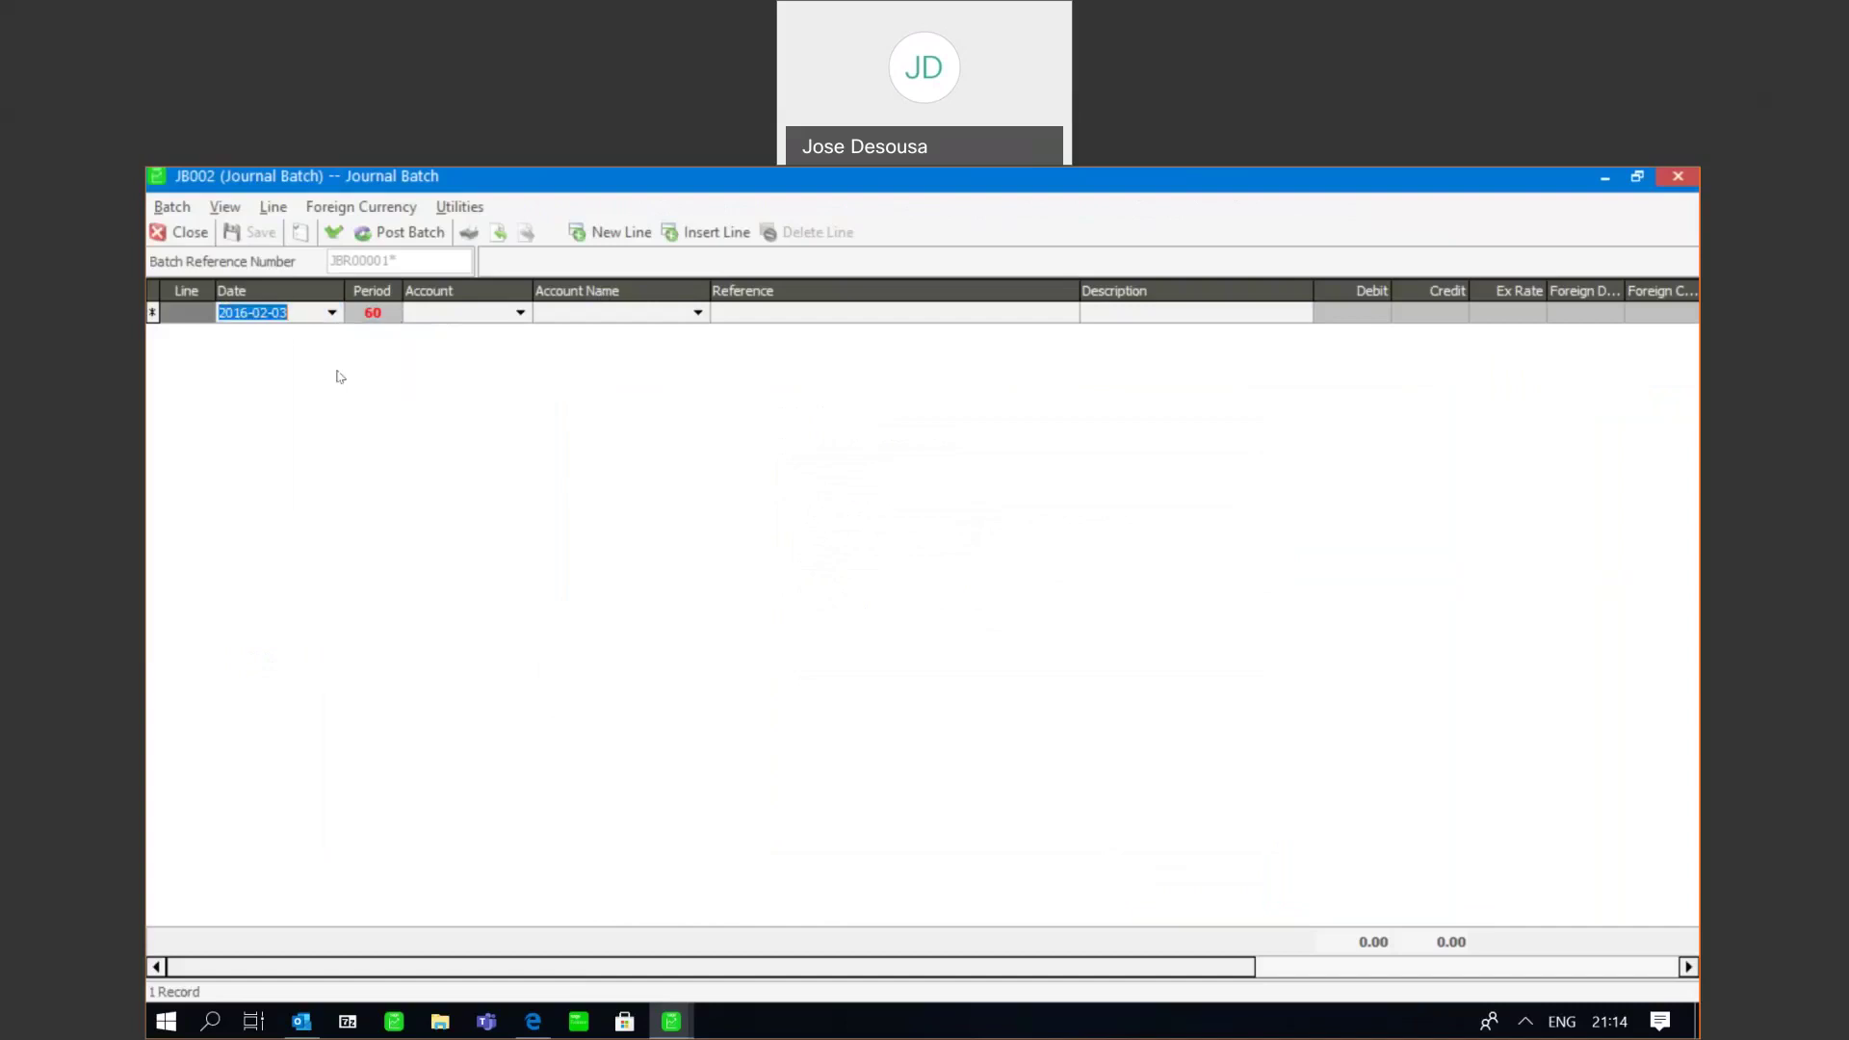
- Assign the Equipment Rental account to the first journal line
click(525, 314)
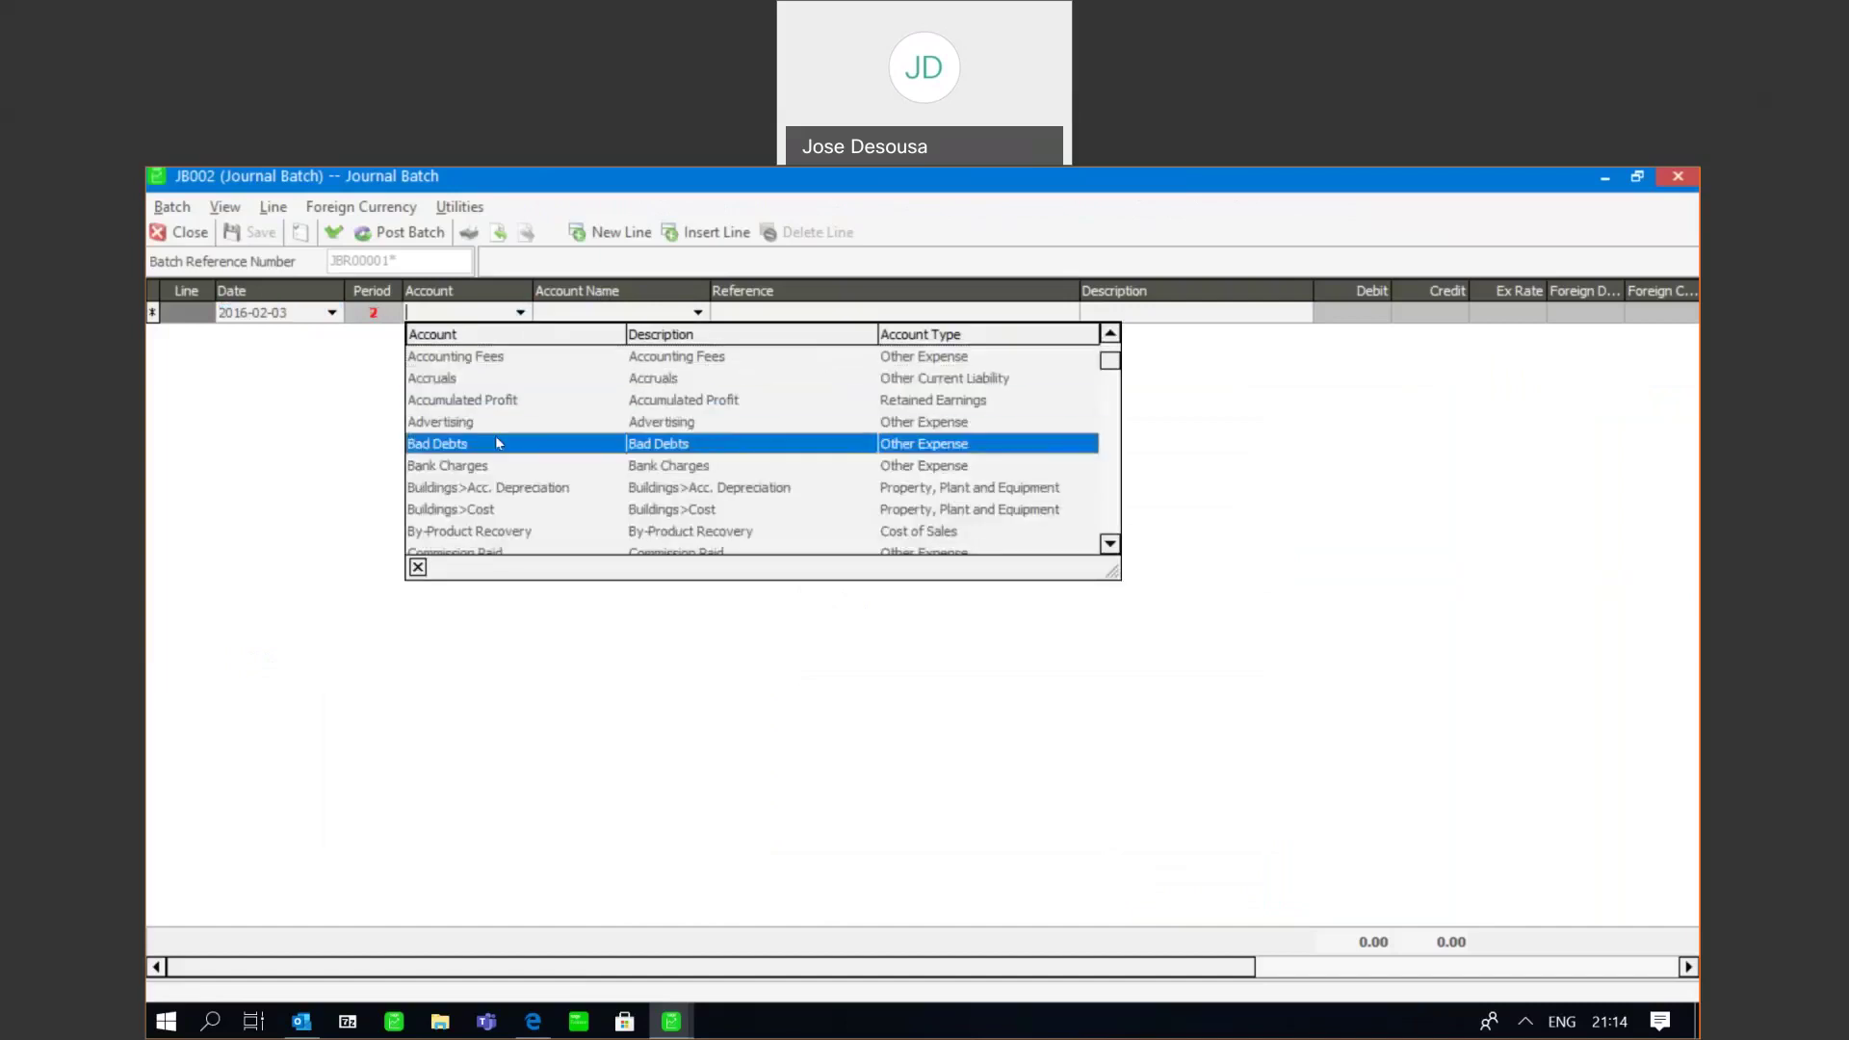
key(Down)
key(Down)
key(Down)
key(Down)
key(Down)
key(Down)
key(Down)
key(Down)
key(Down)
key(Down)
key(Down)
key(Down)
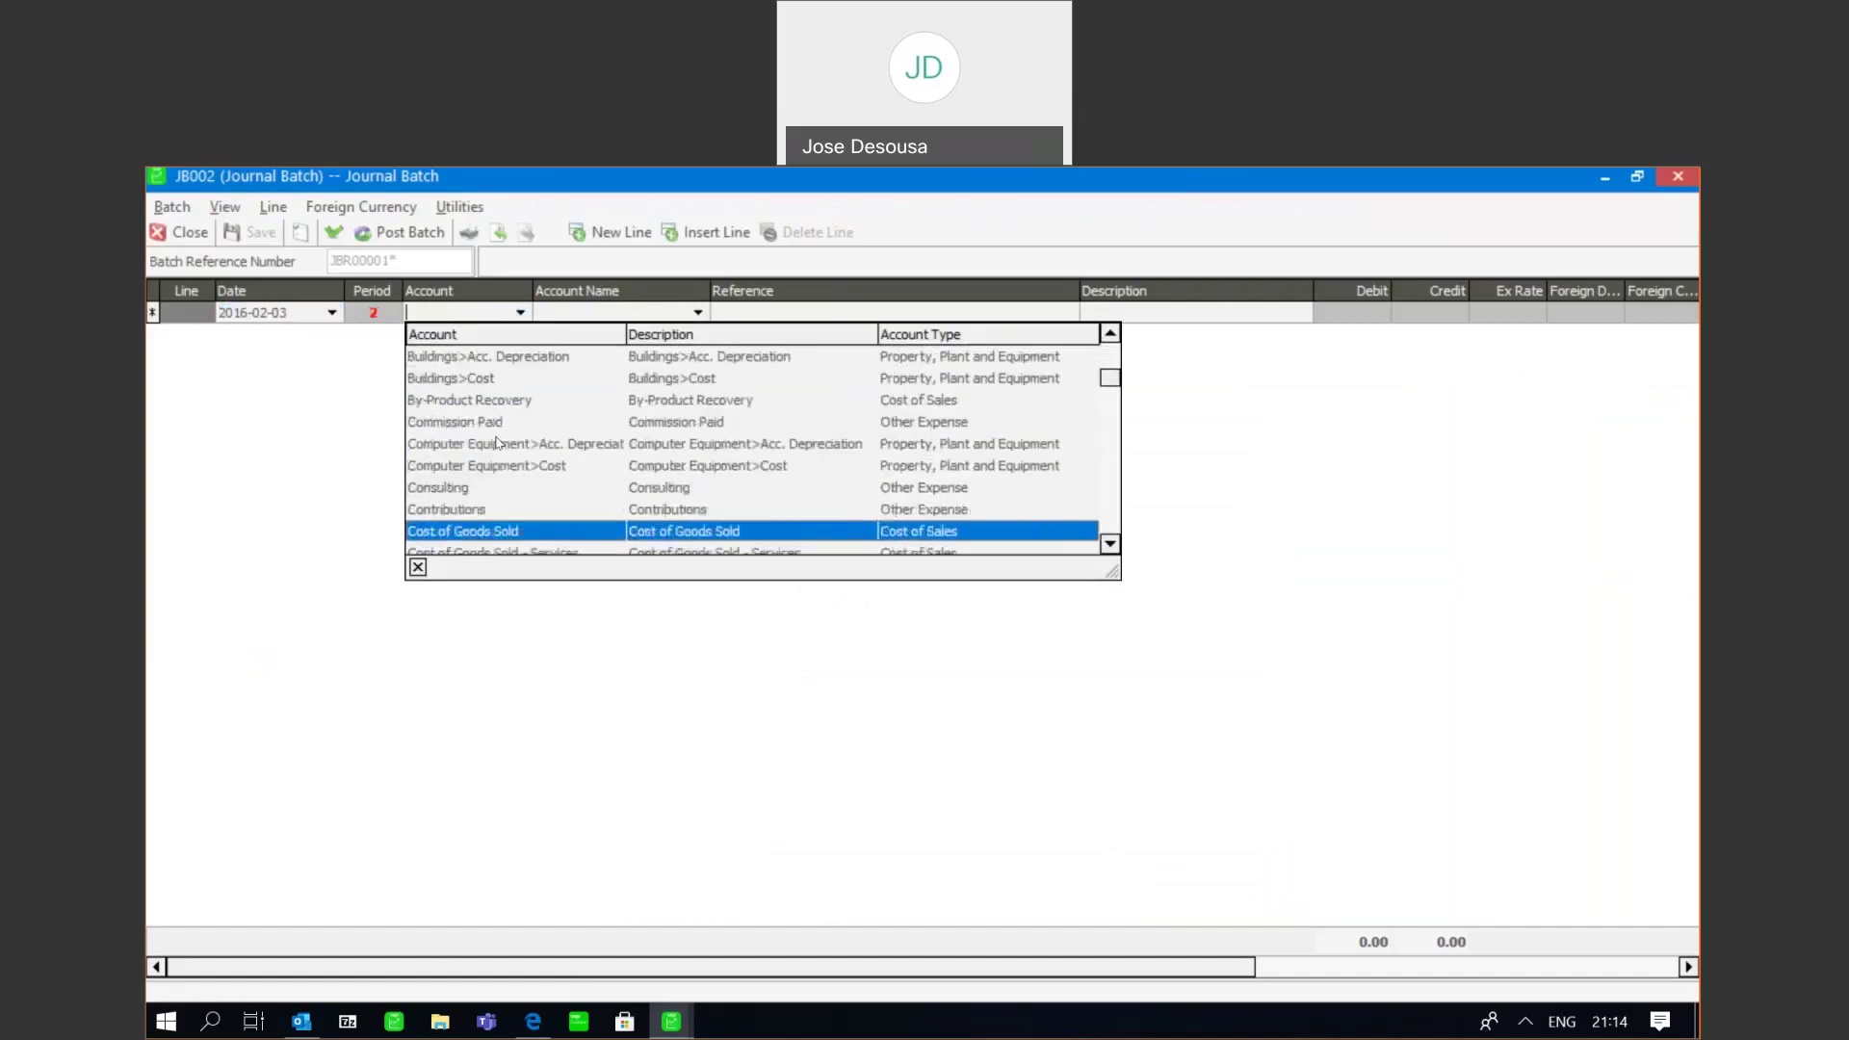
key(Down)
key(Down)
key(Down)
key(Down)
key(Down)
key(Down)
key(Down)
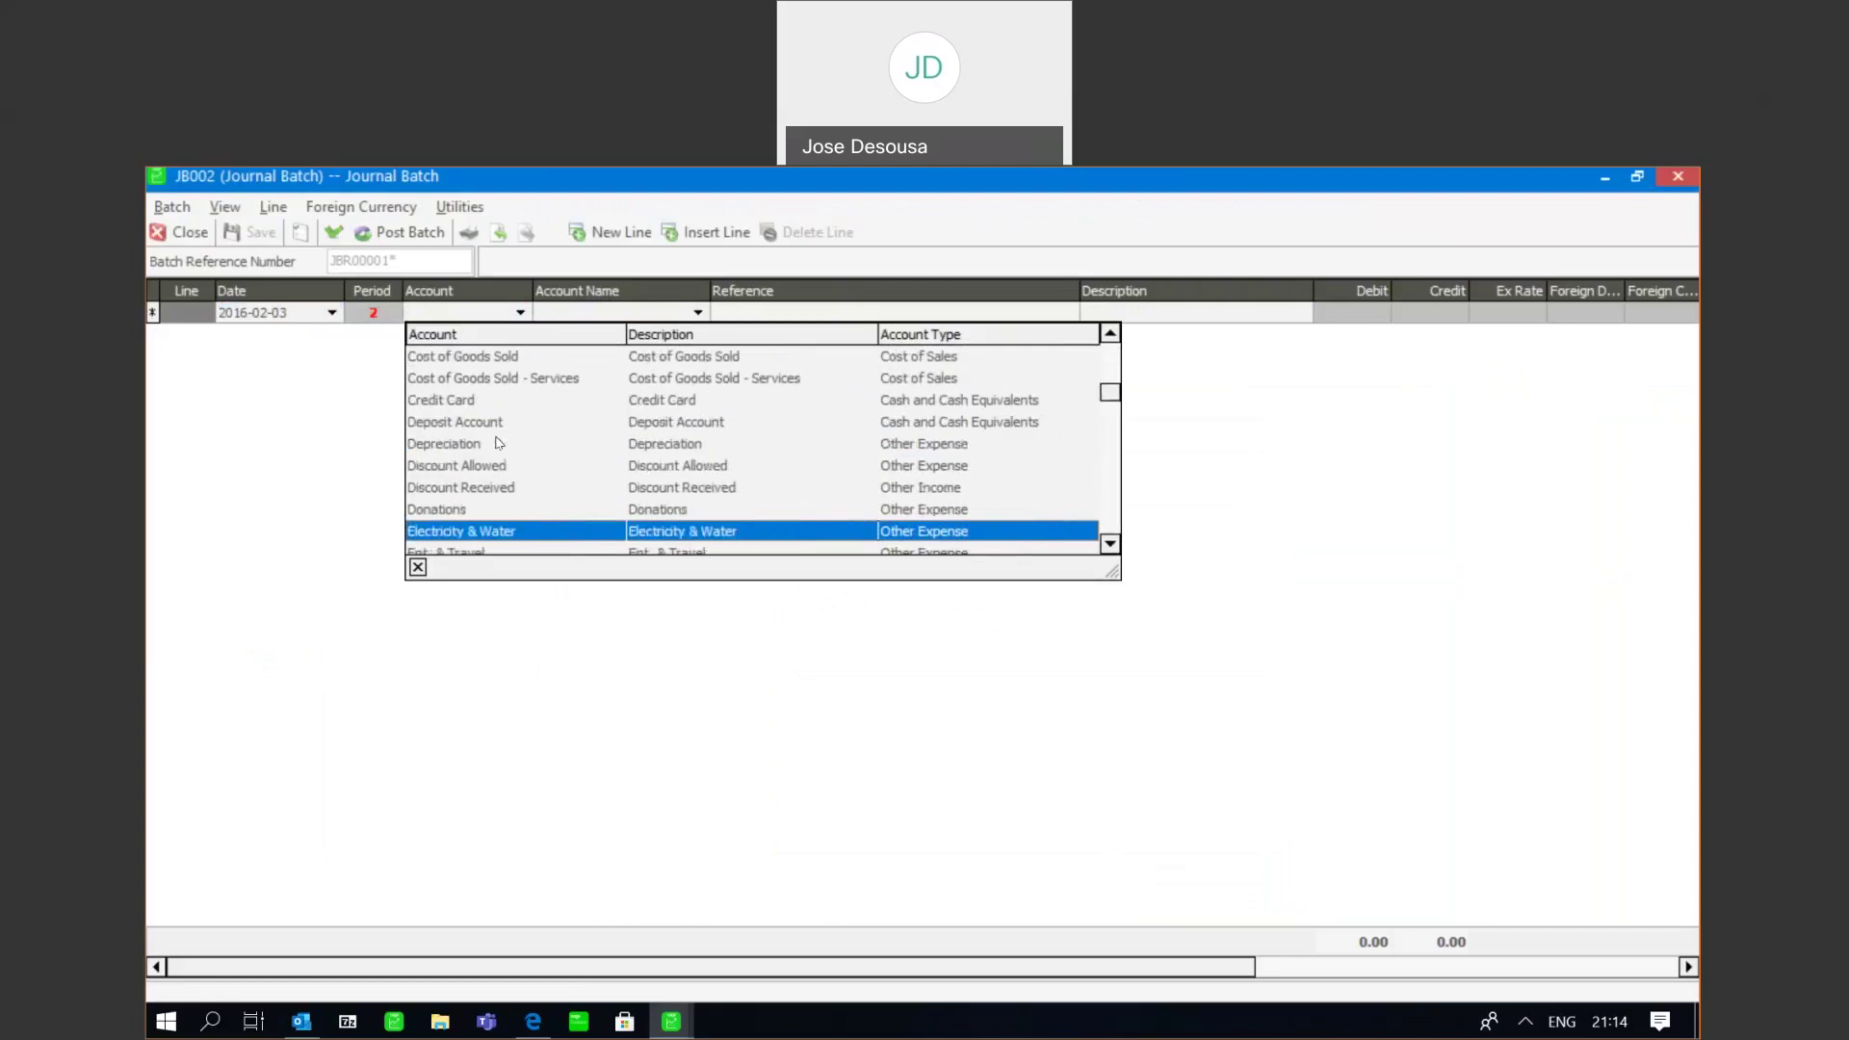
key(Down)
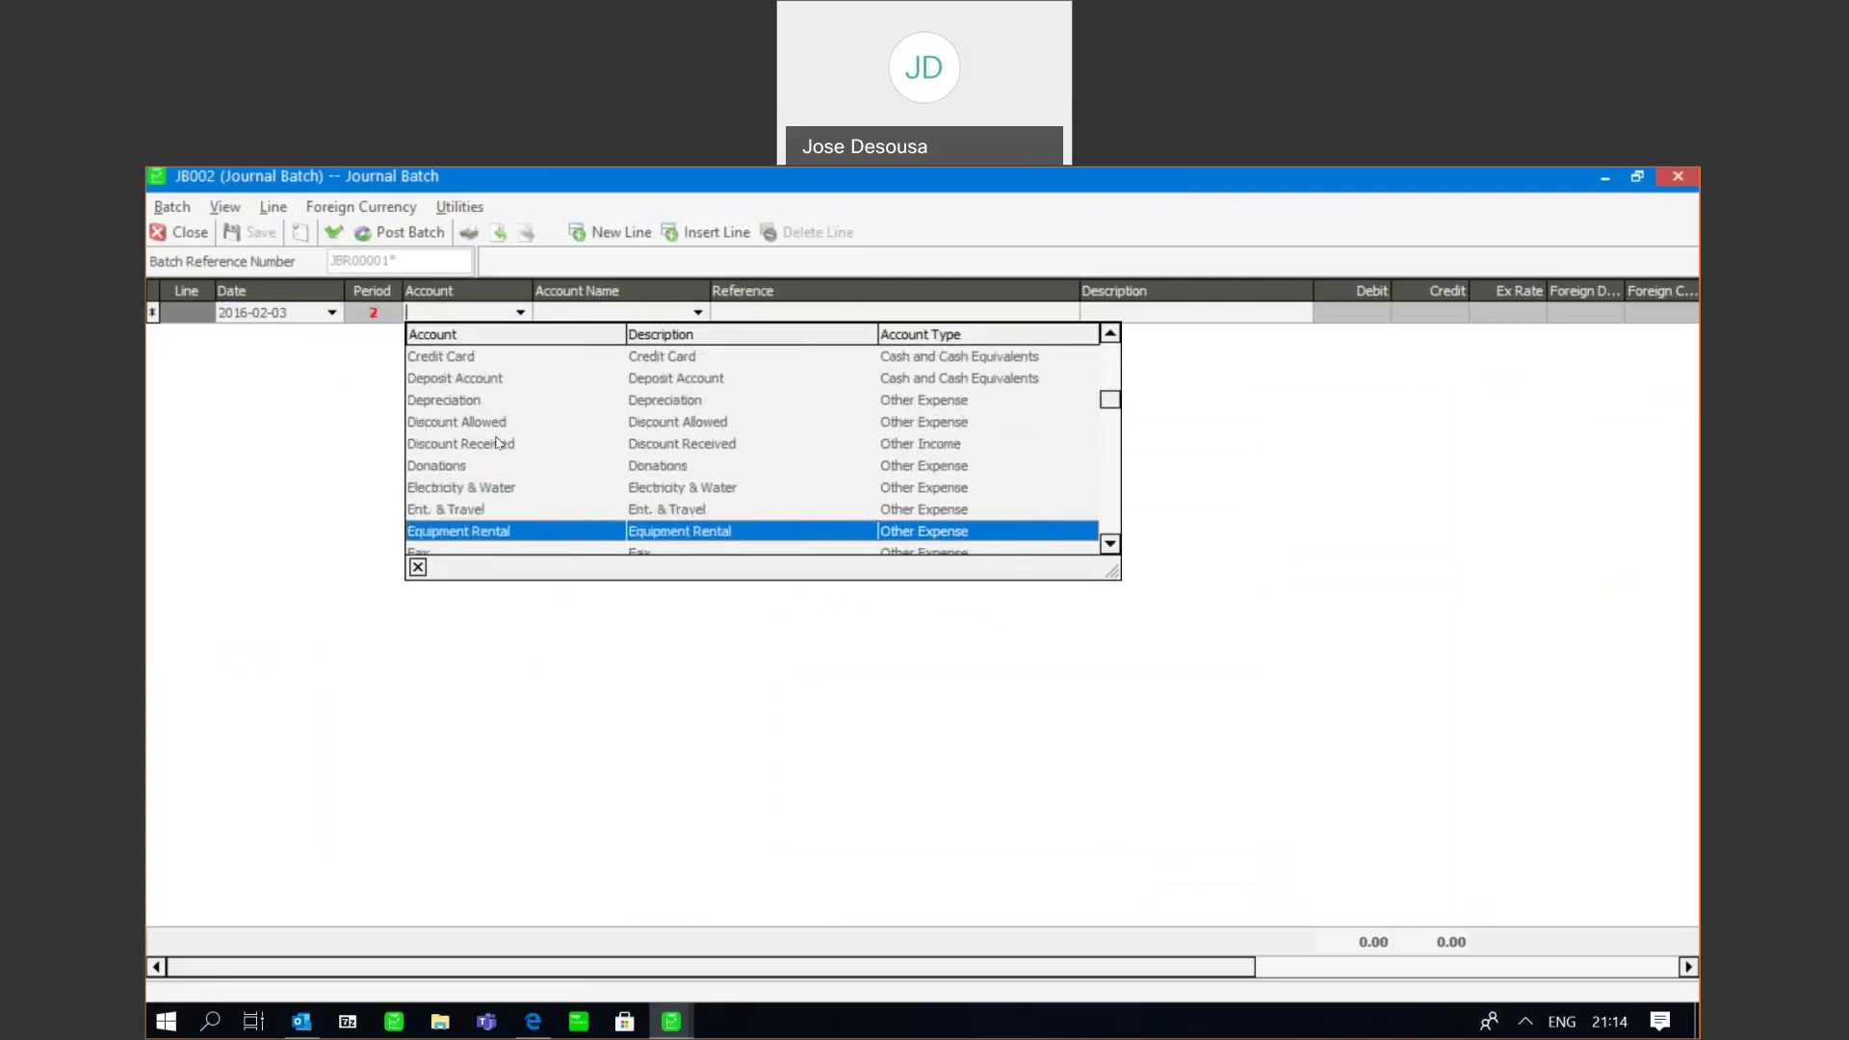
key(Return)
key(Tab)
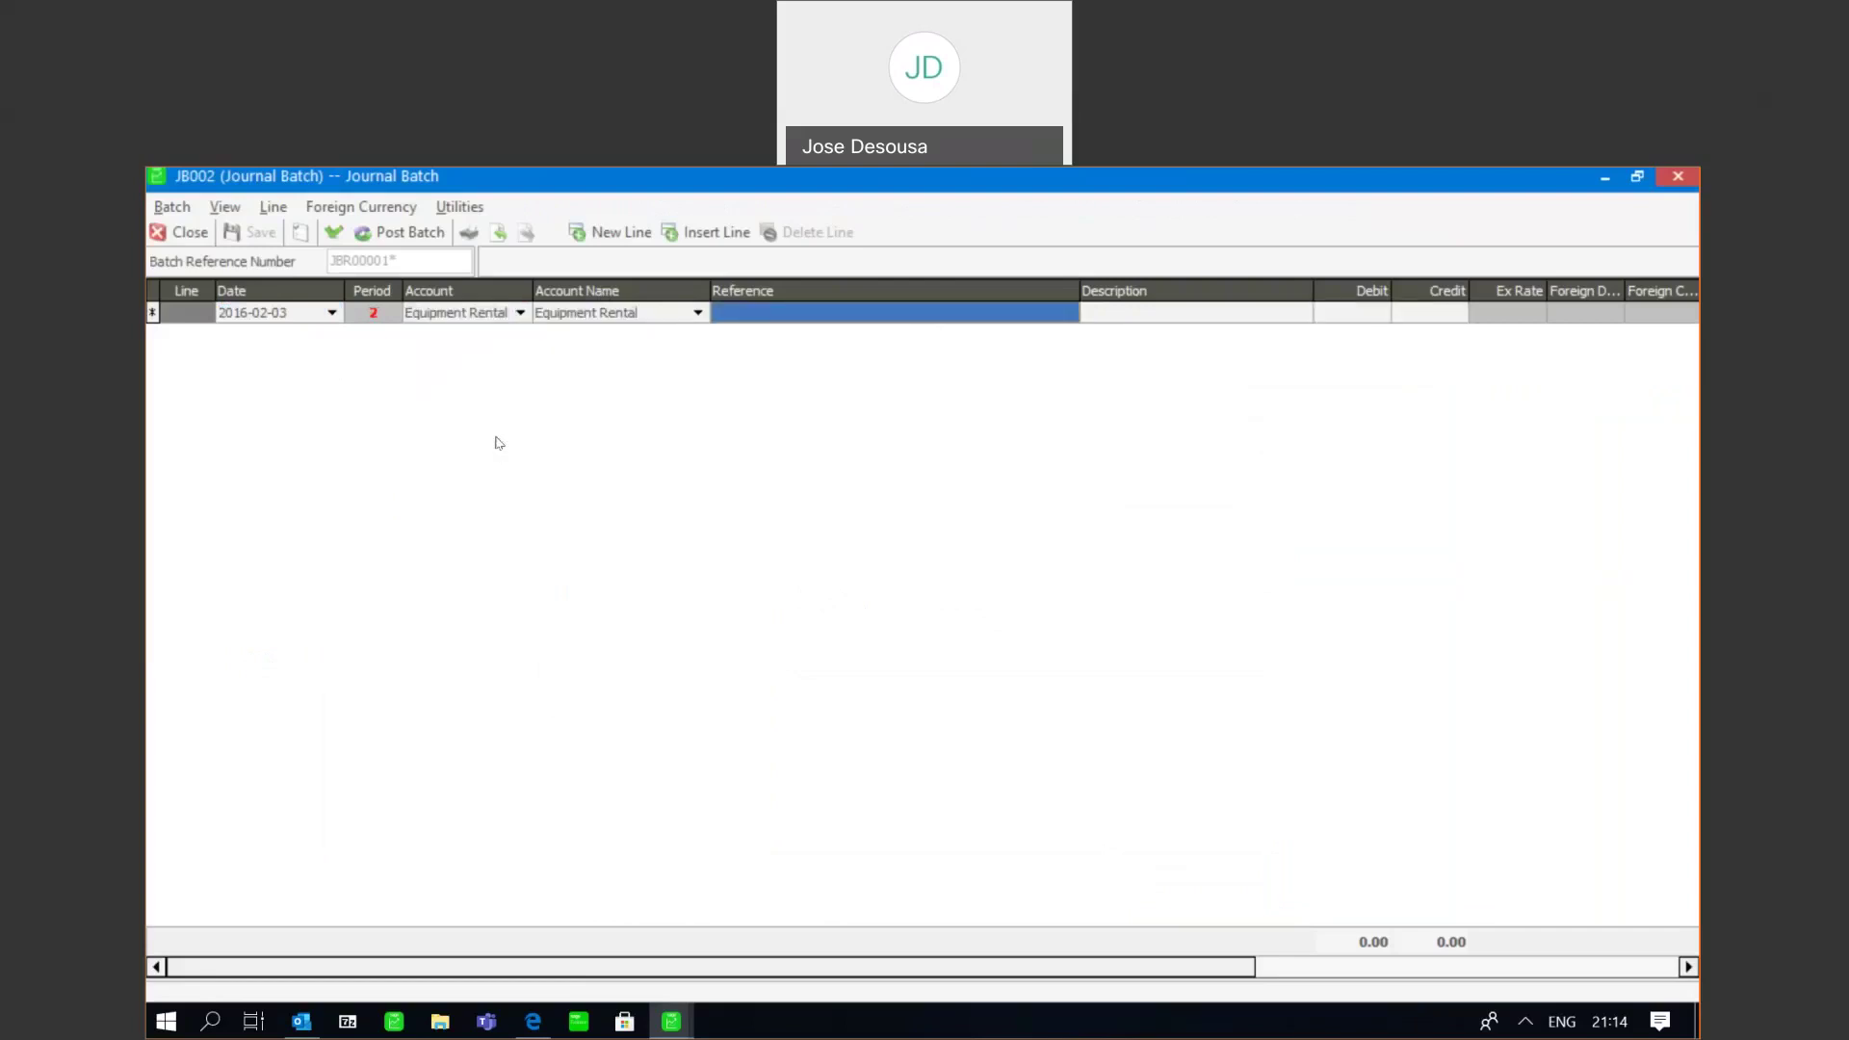
- Complete the first journal line with reference REF003, description DESC003 and a debit of 549, and start a second line
text(REF003)
key(Tab)
text(D)
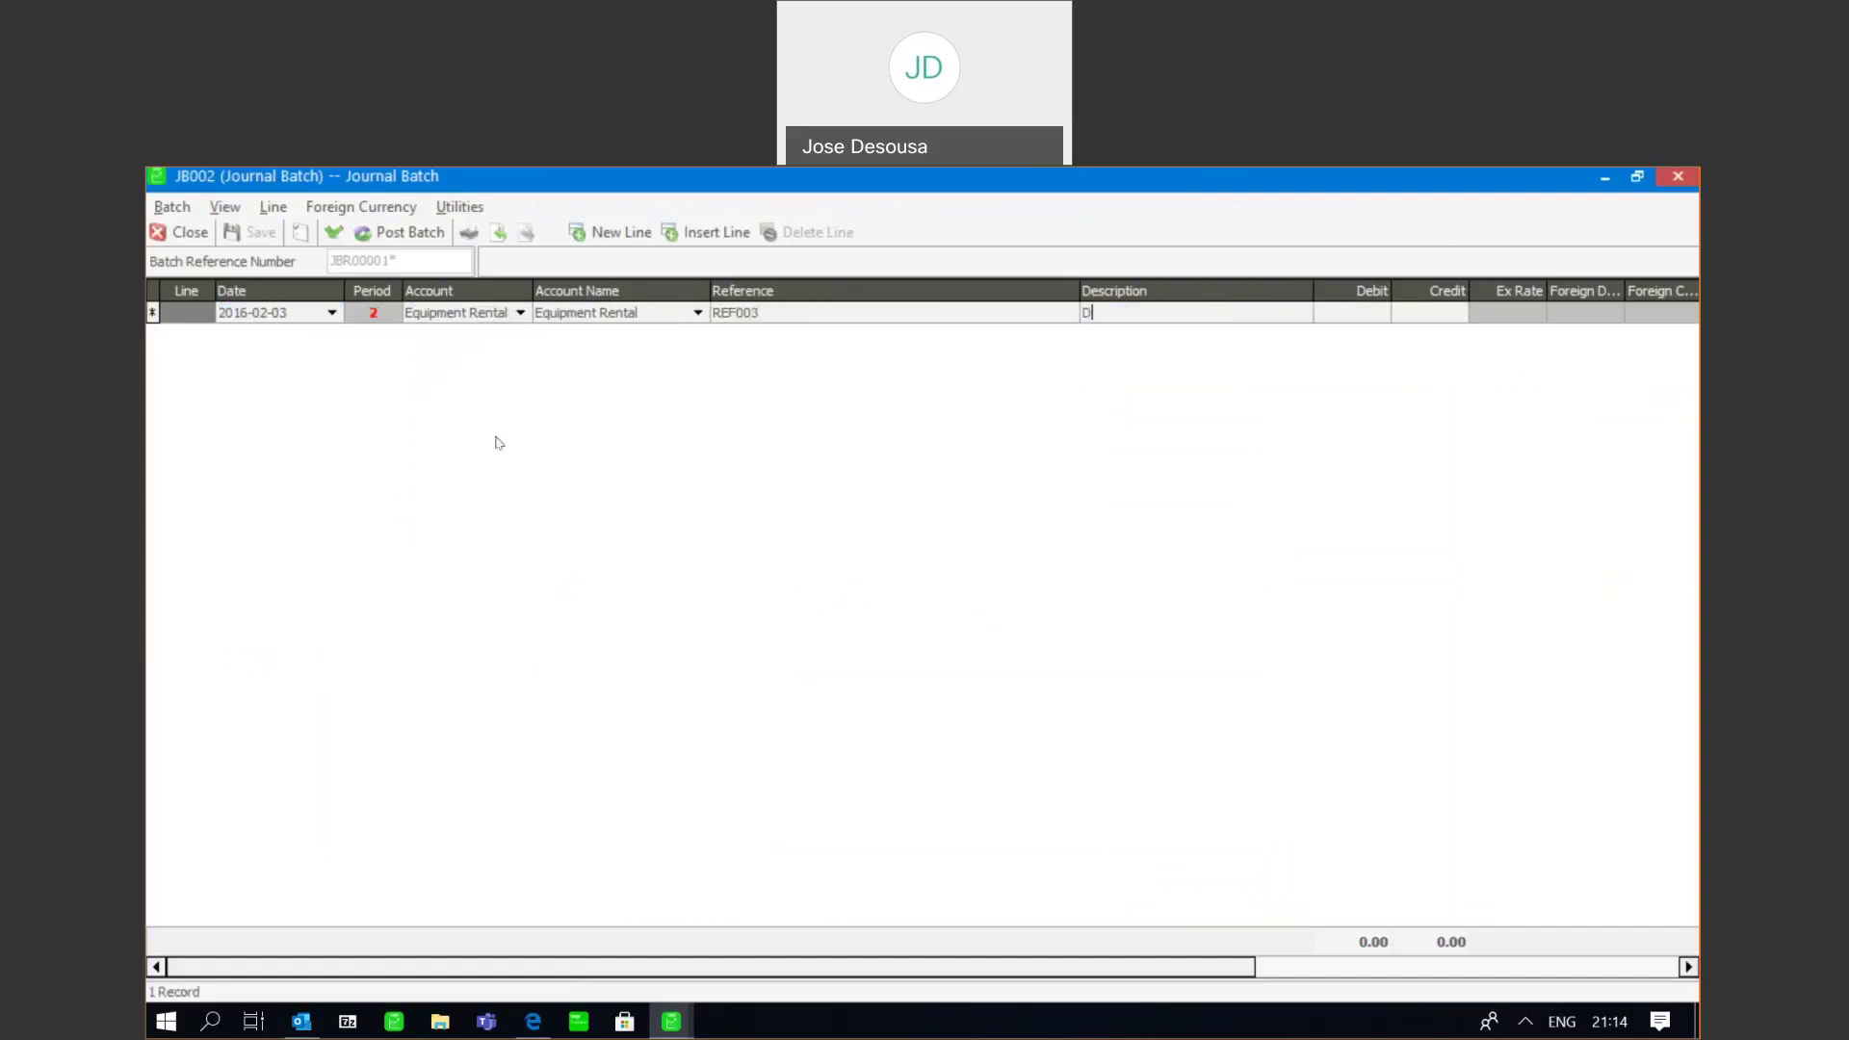
text(ESC003)
key(Tab)
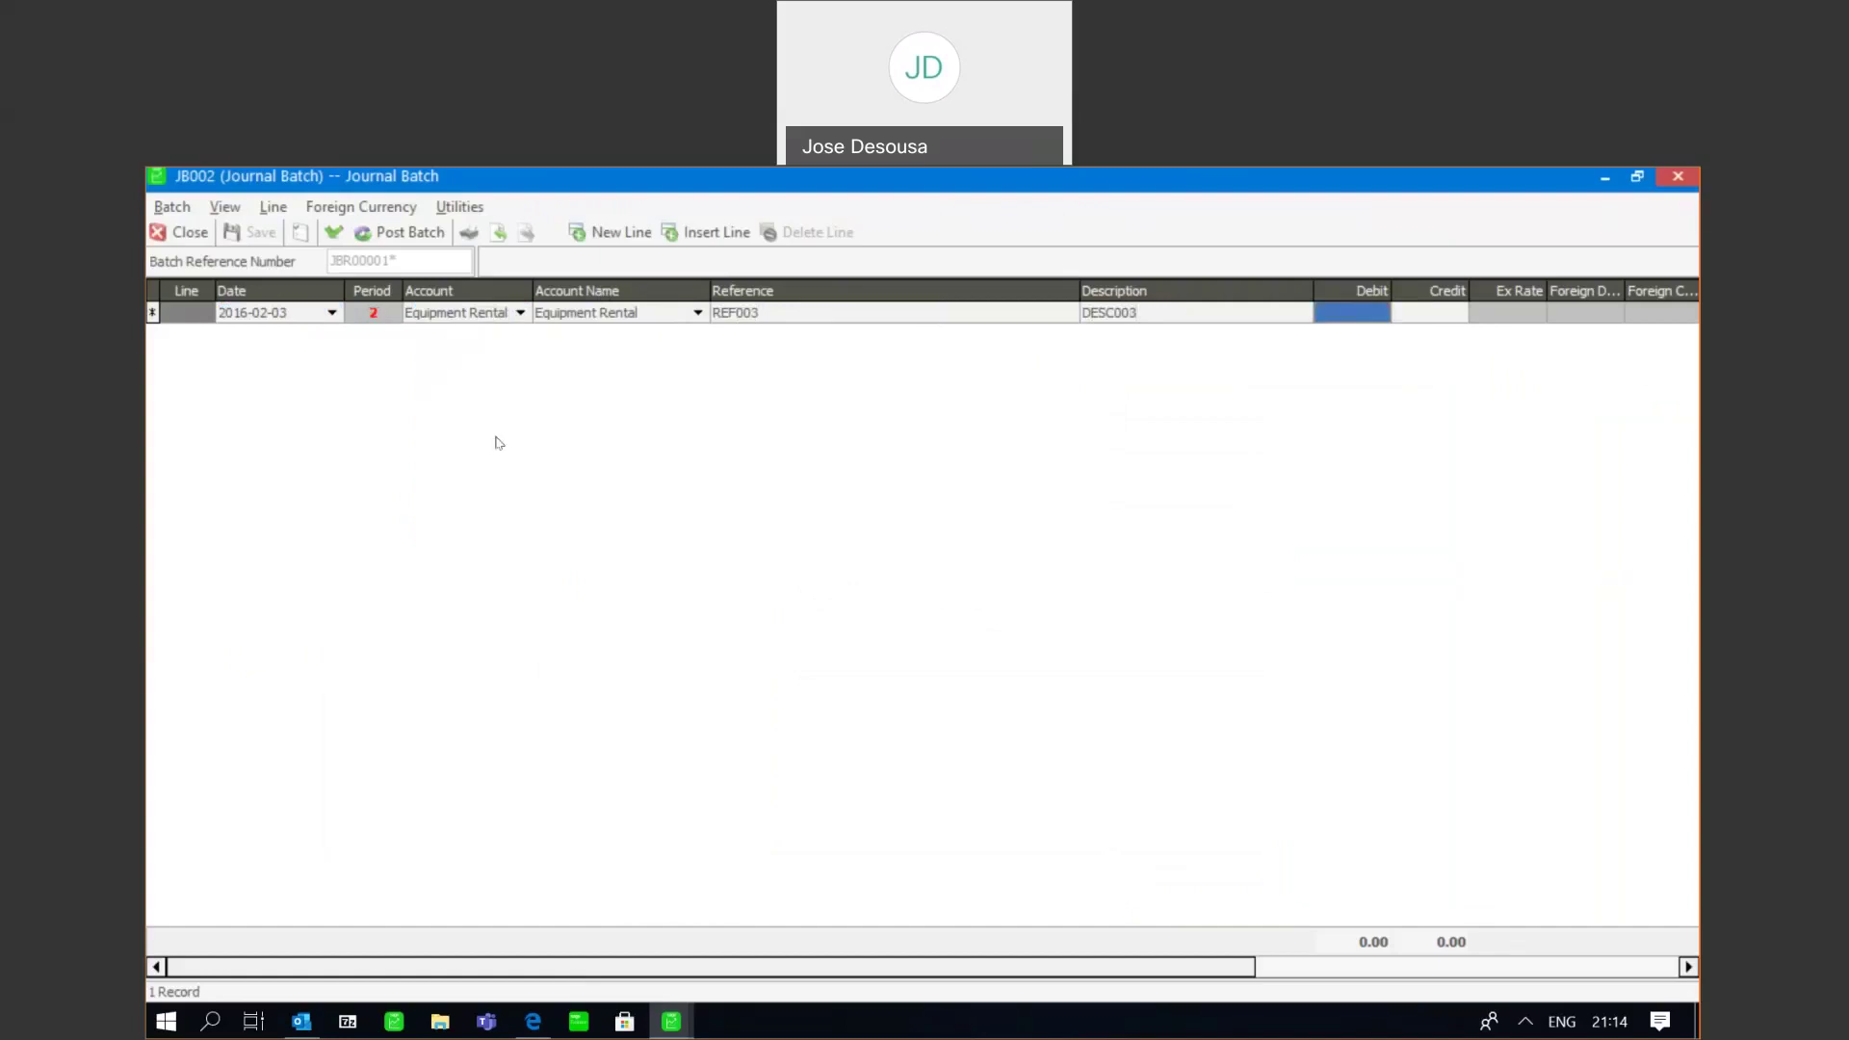
text(549)
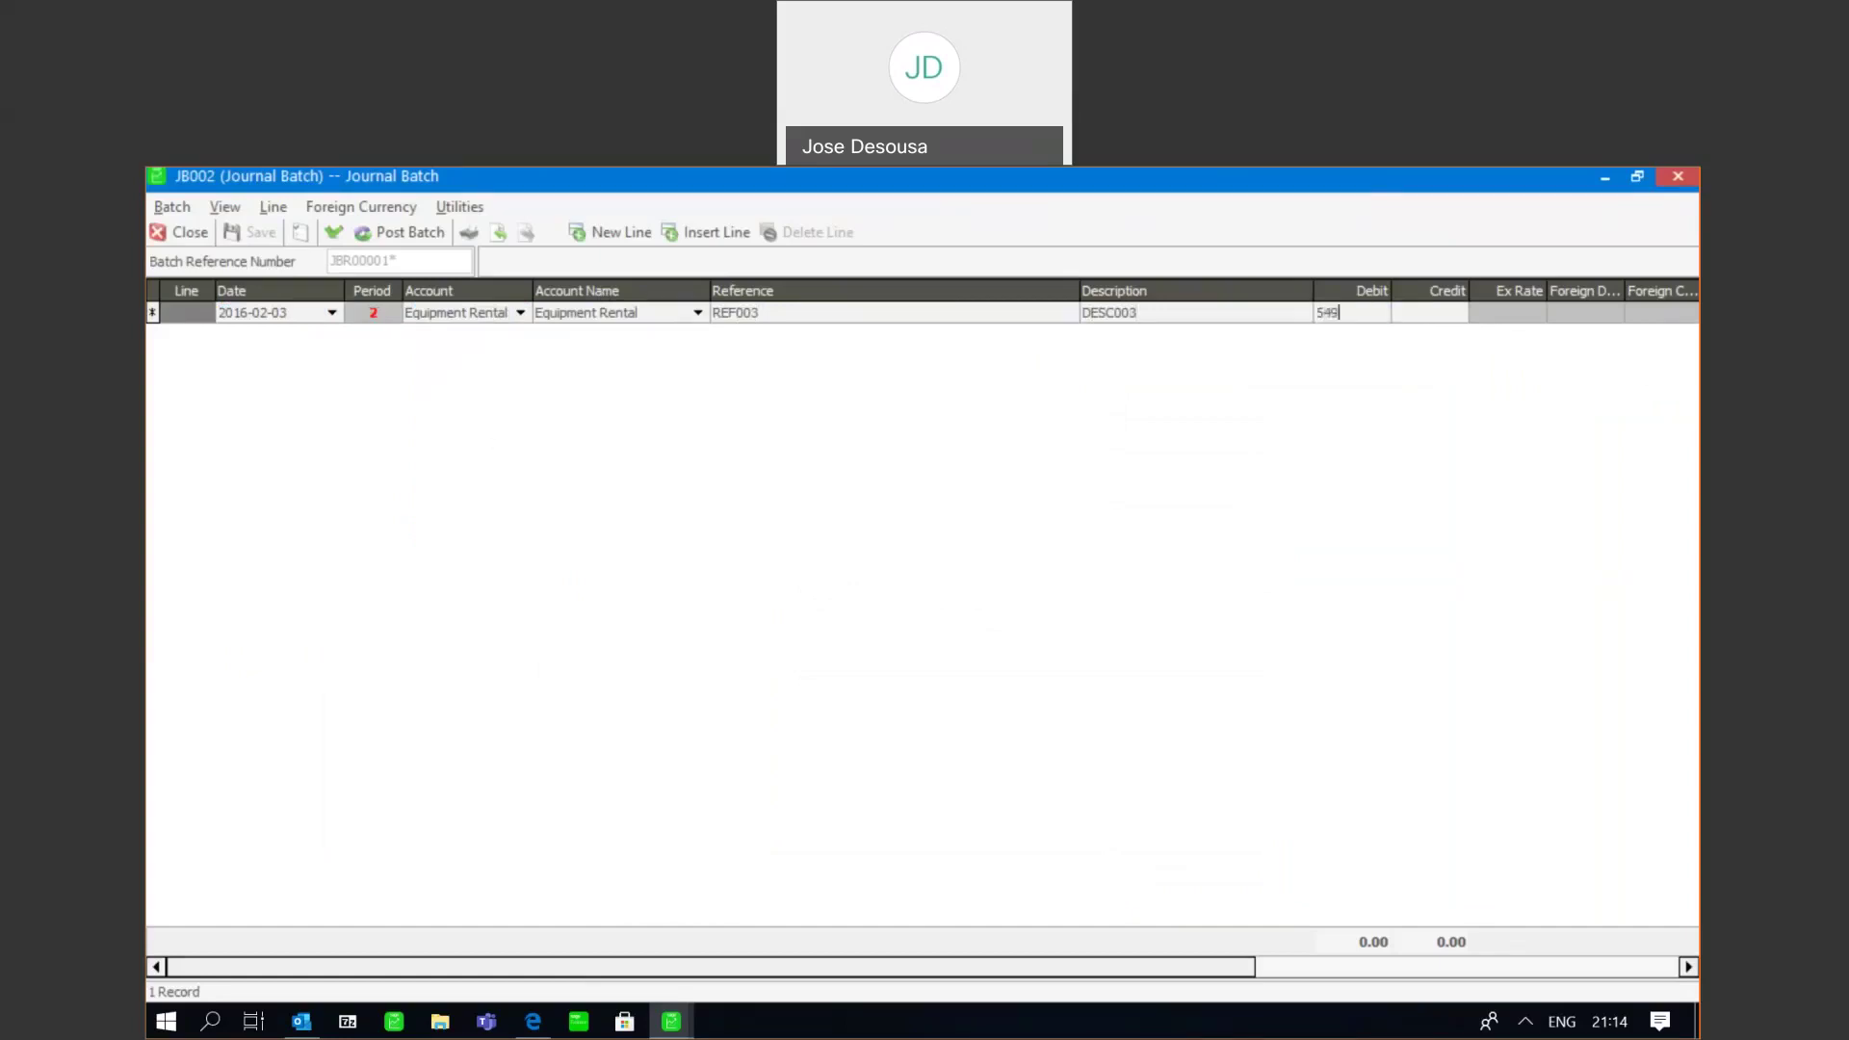
key(Tab)
key(Tab)
key(Tab)
key(Tab)
key(Tab)
key(Tab)
key(Tab)
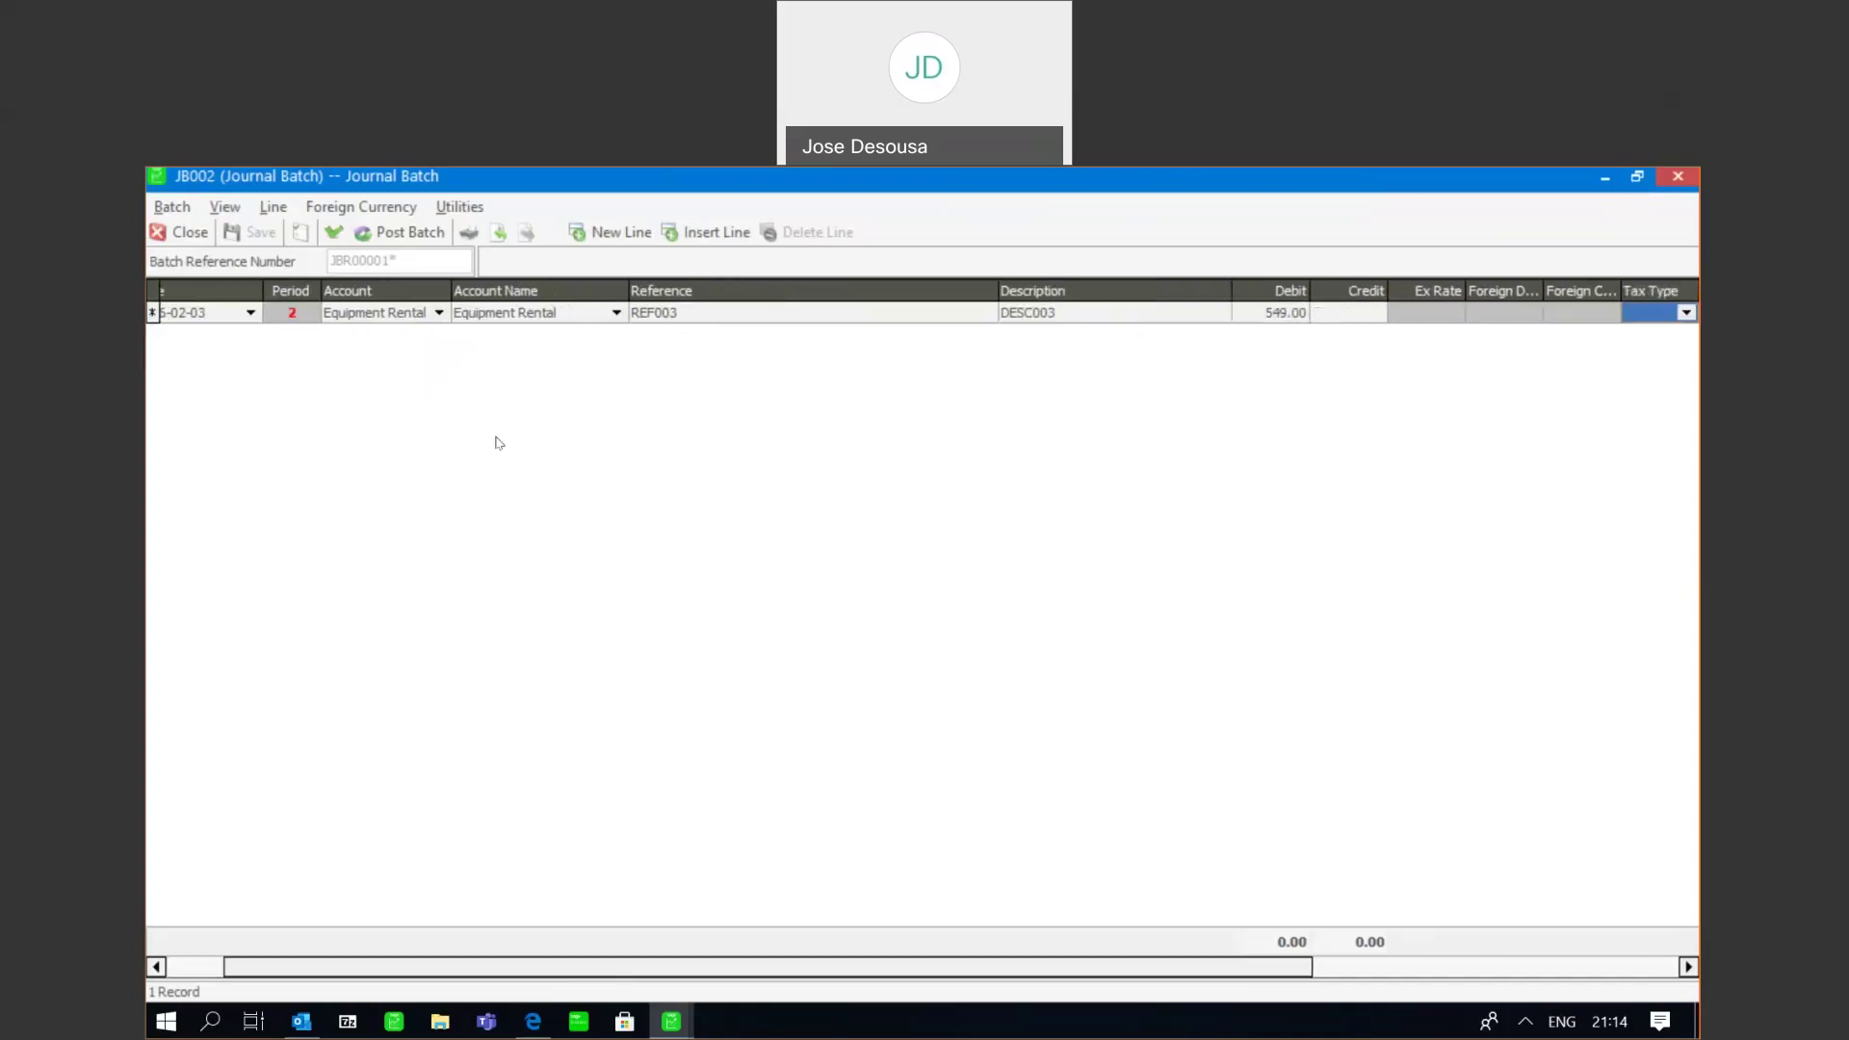
key(Tab)
key(Tab)
key(Tab)
key(Tab)
key(Tab)
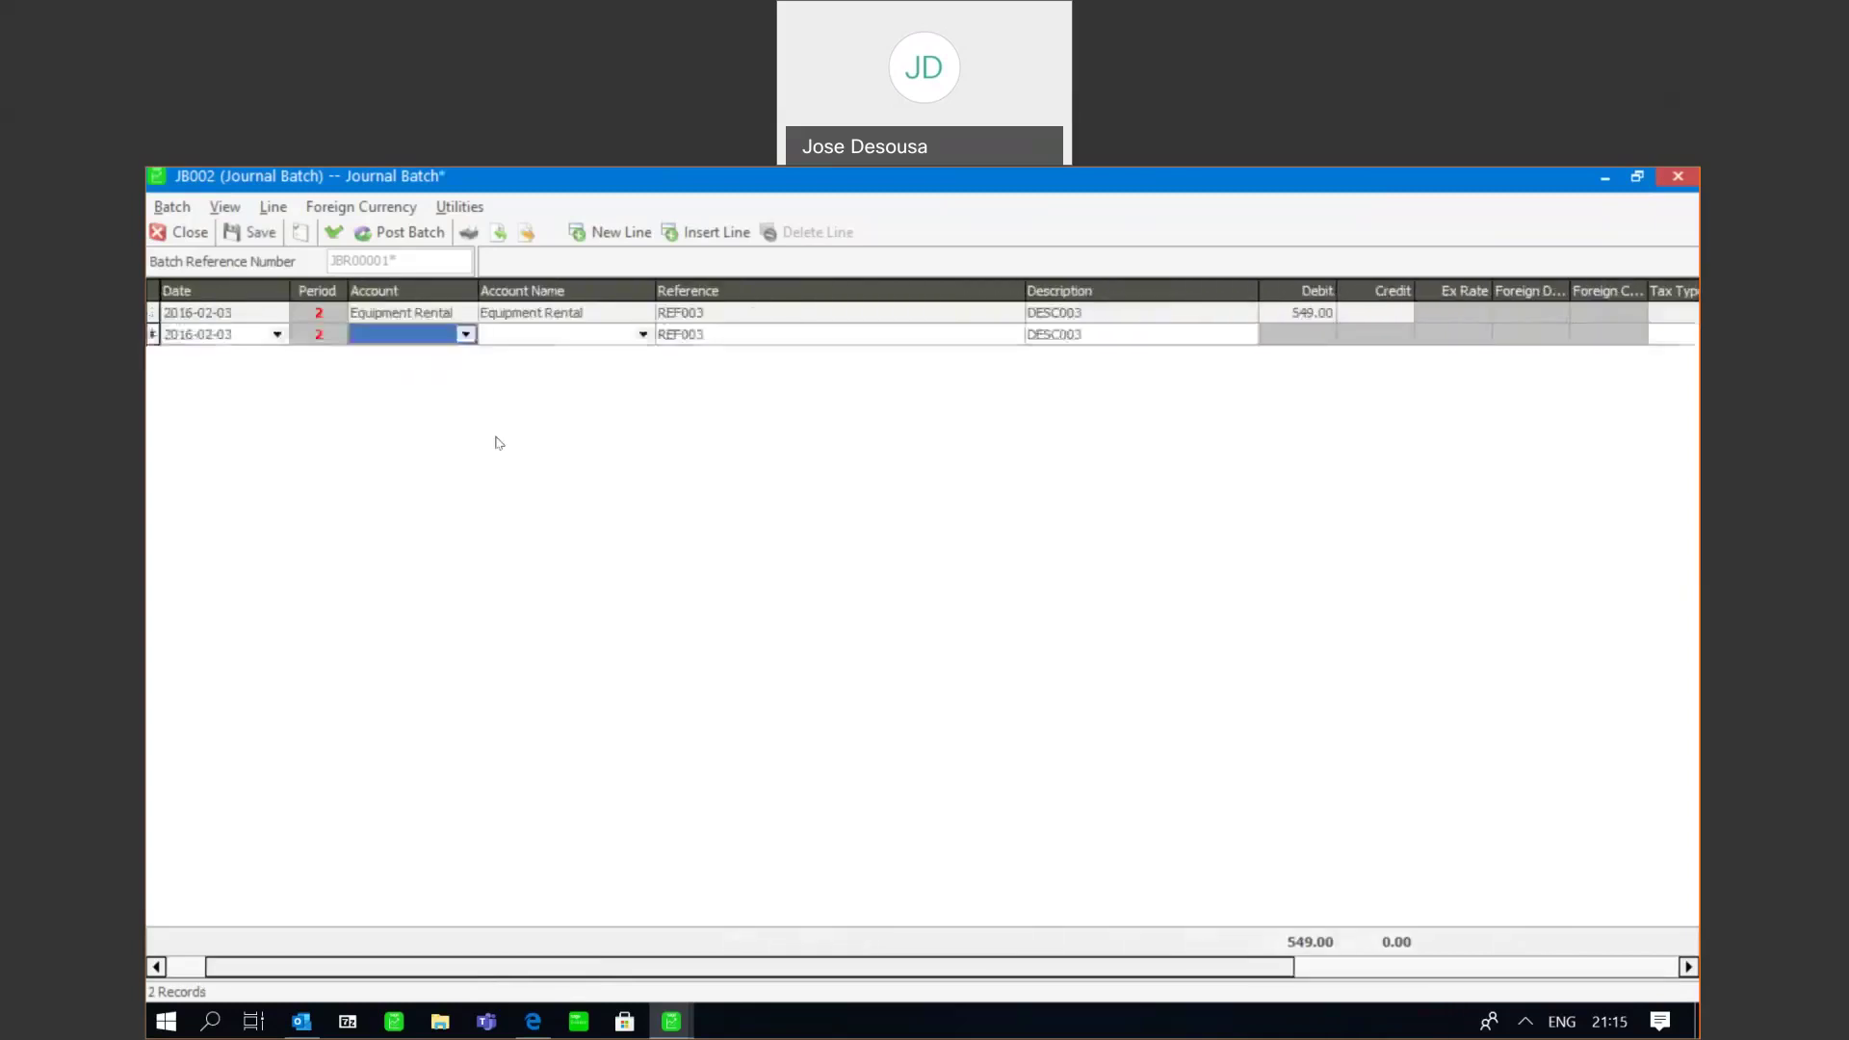
- Fill the second journal line with account Other Income, reference REF004, description DESC004 and a credit of 549
text(Other Income)
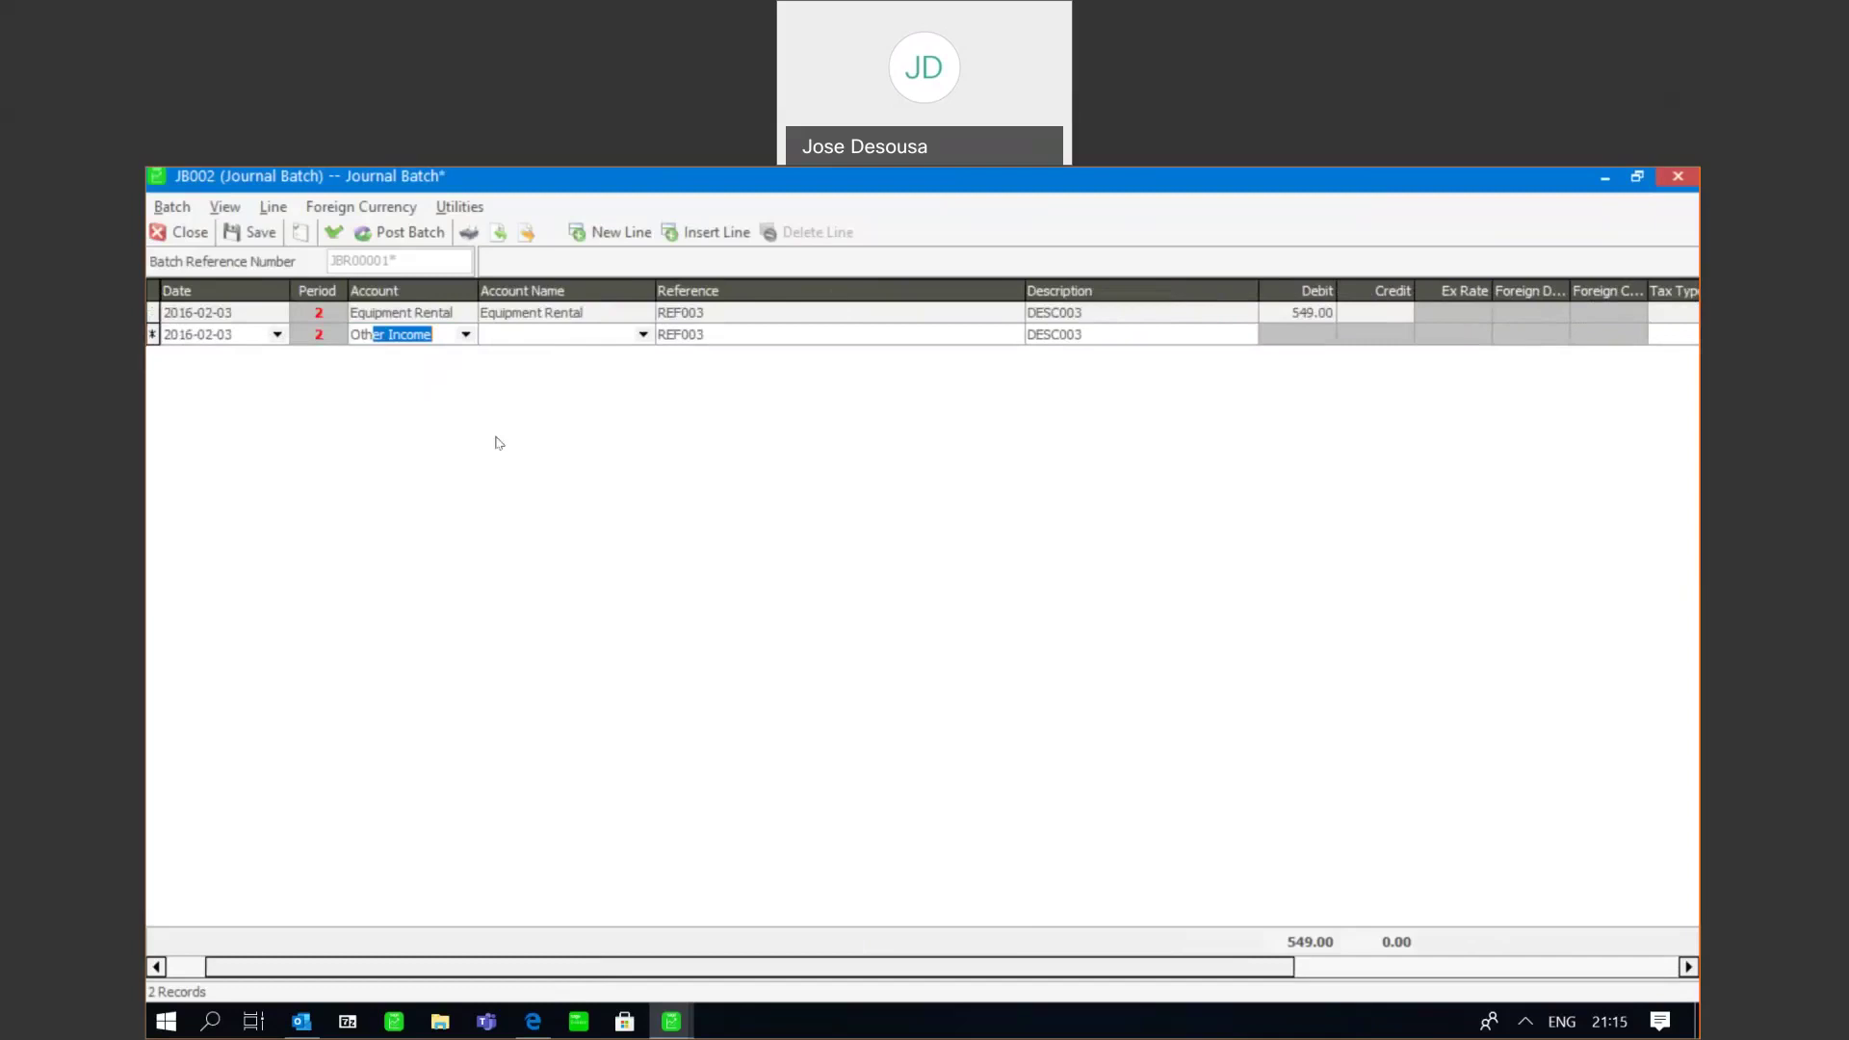
key(Tab)
text(REF004)
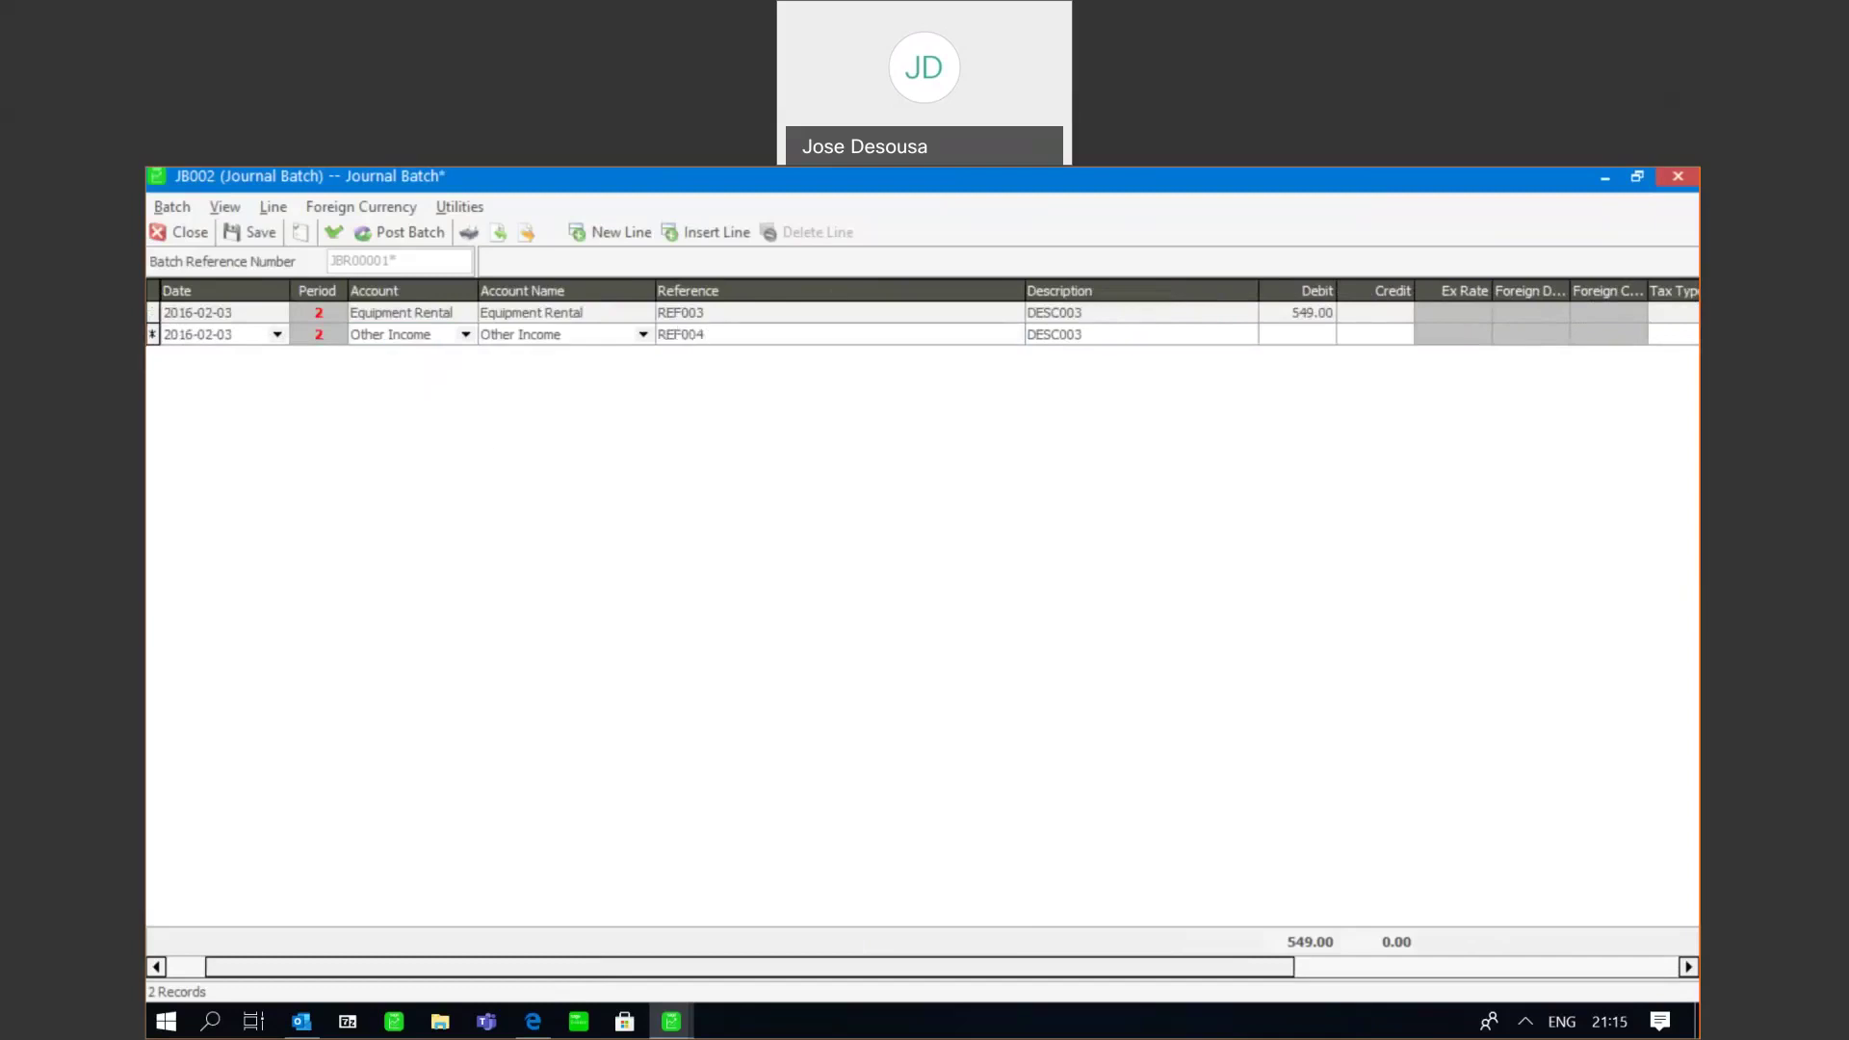
key(Tab)
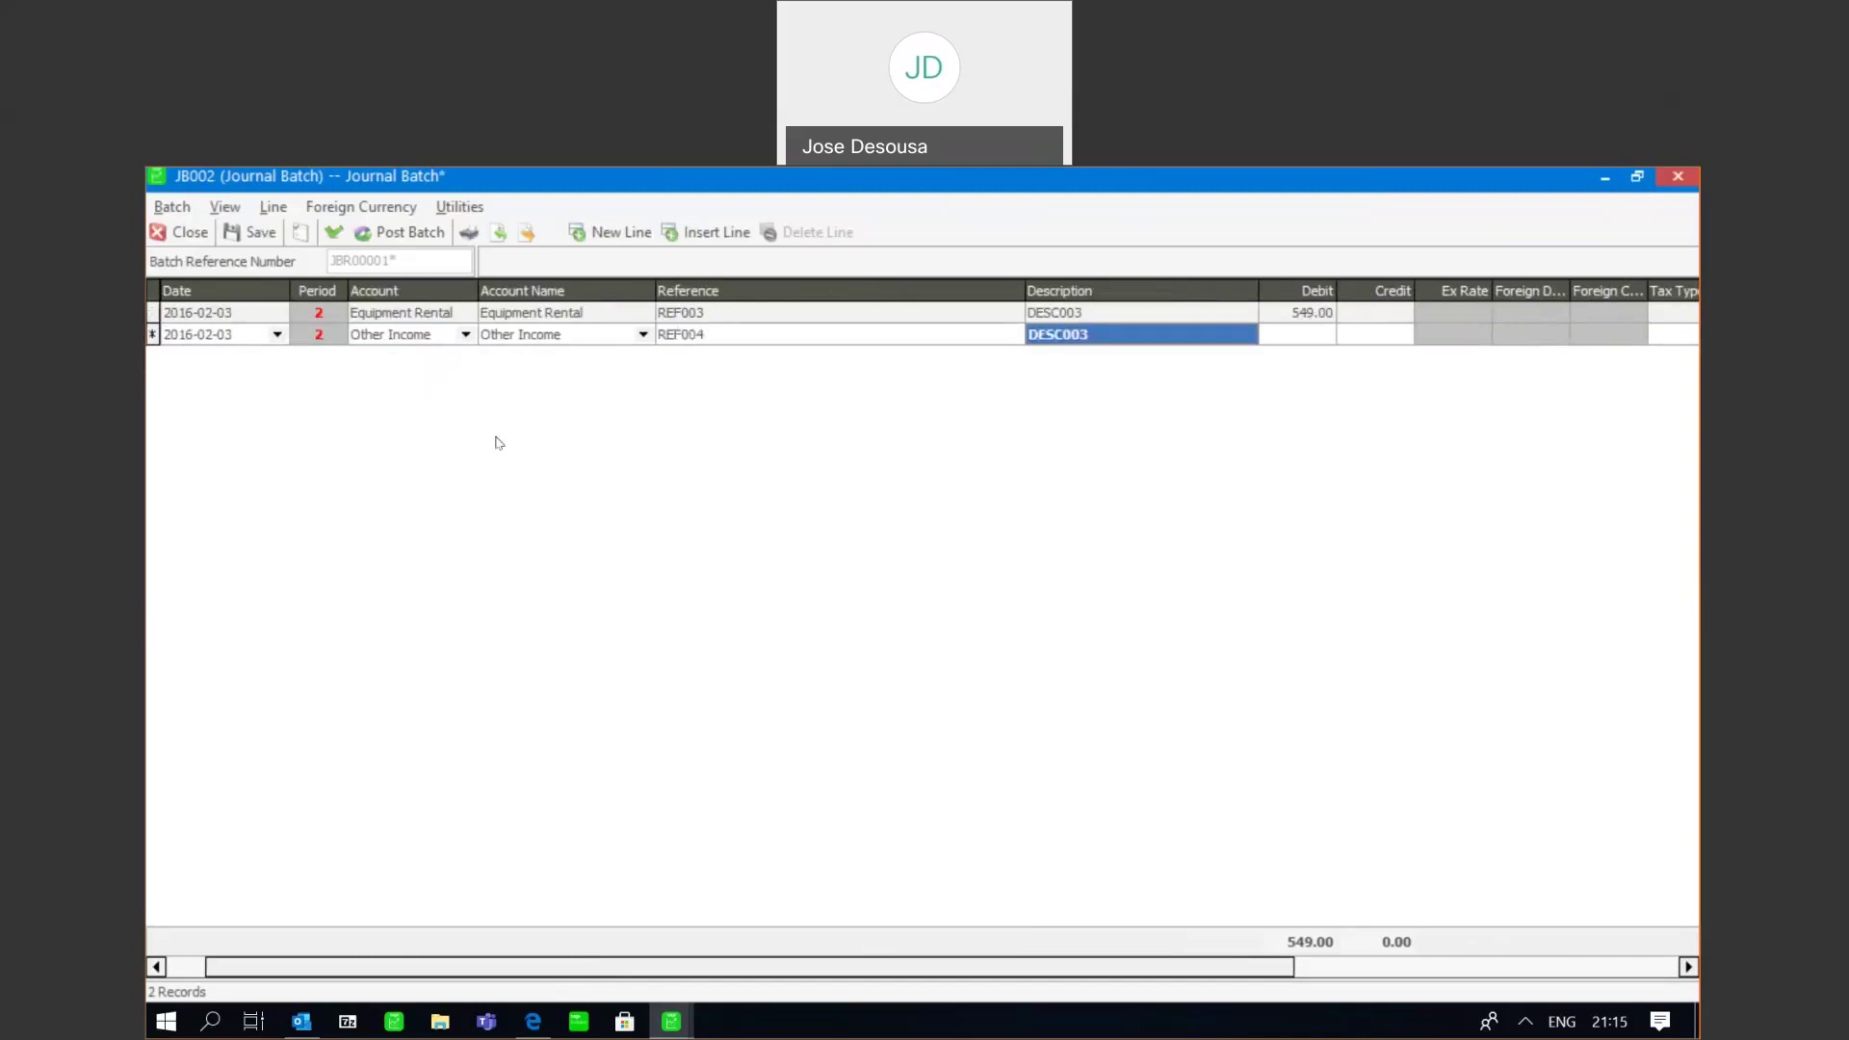
text(DESC004)
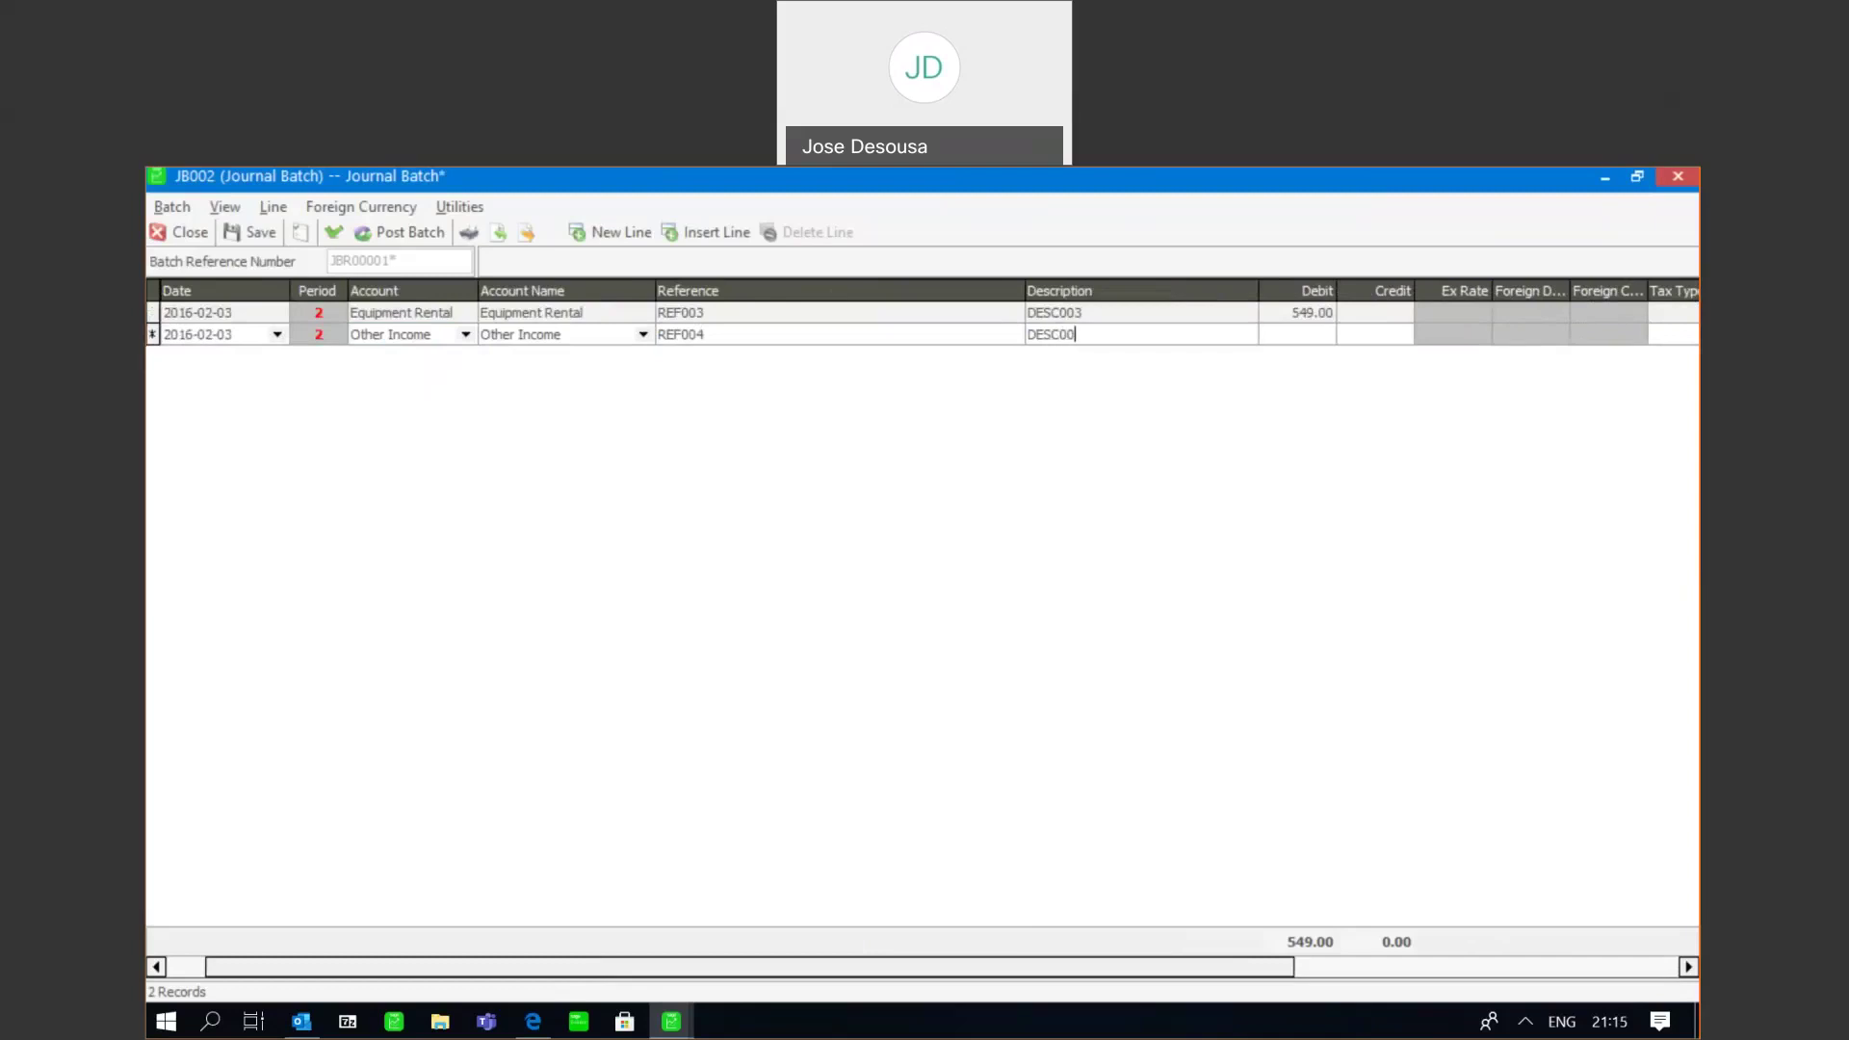
key(Tab)
key(Tab)
text(549)
key(Return)
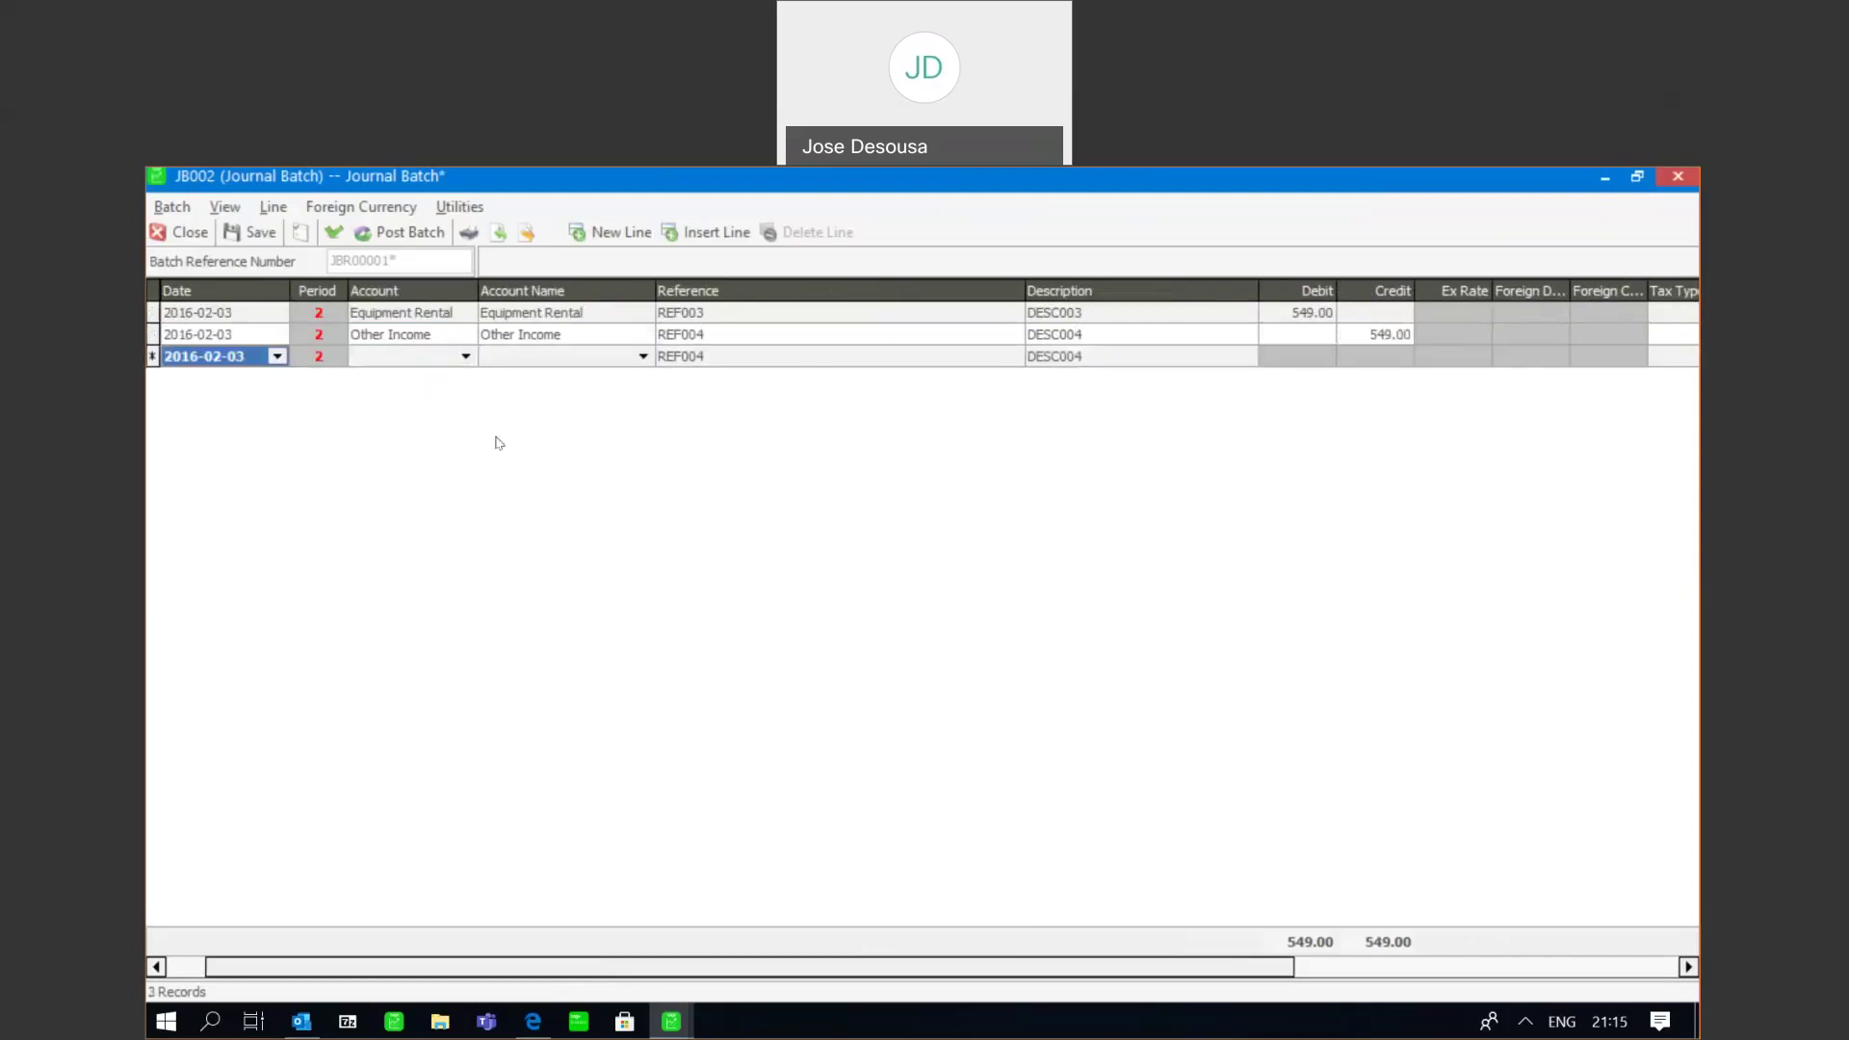
- Validate the journal batch and close it without saving the changes
click(333, 233)
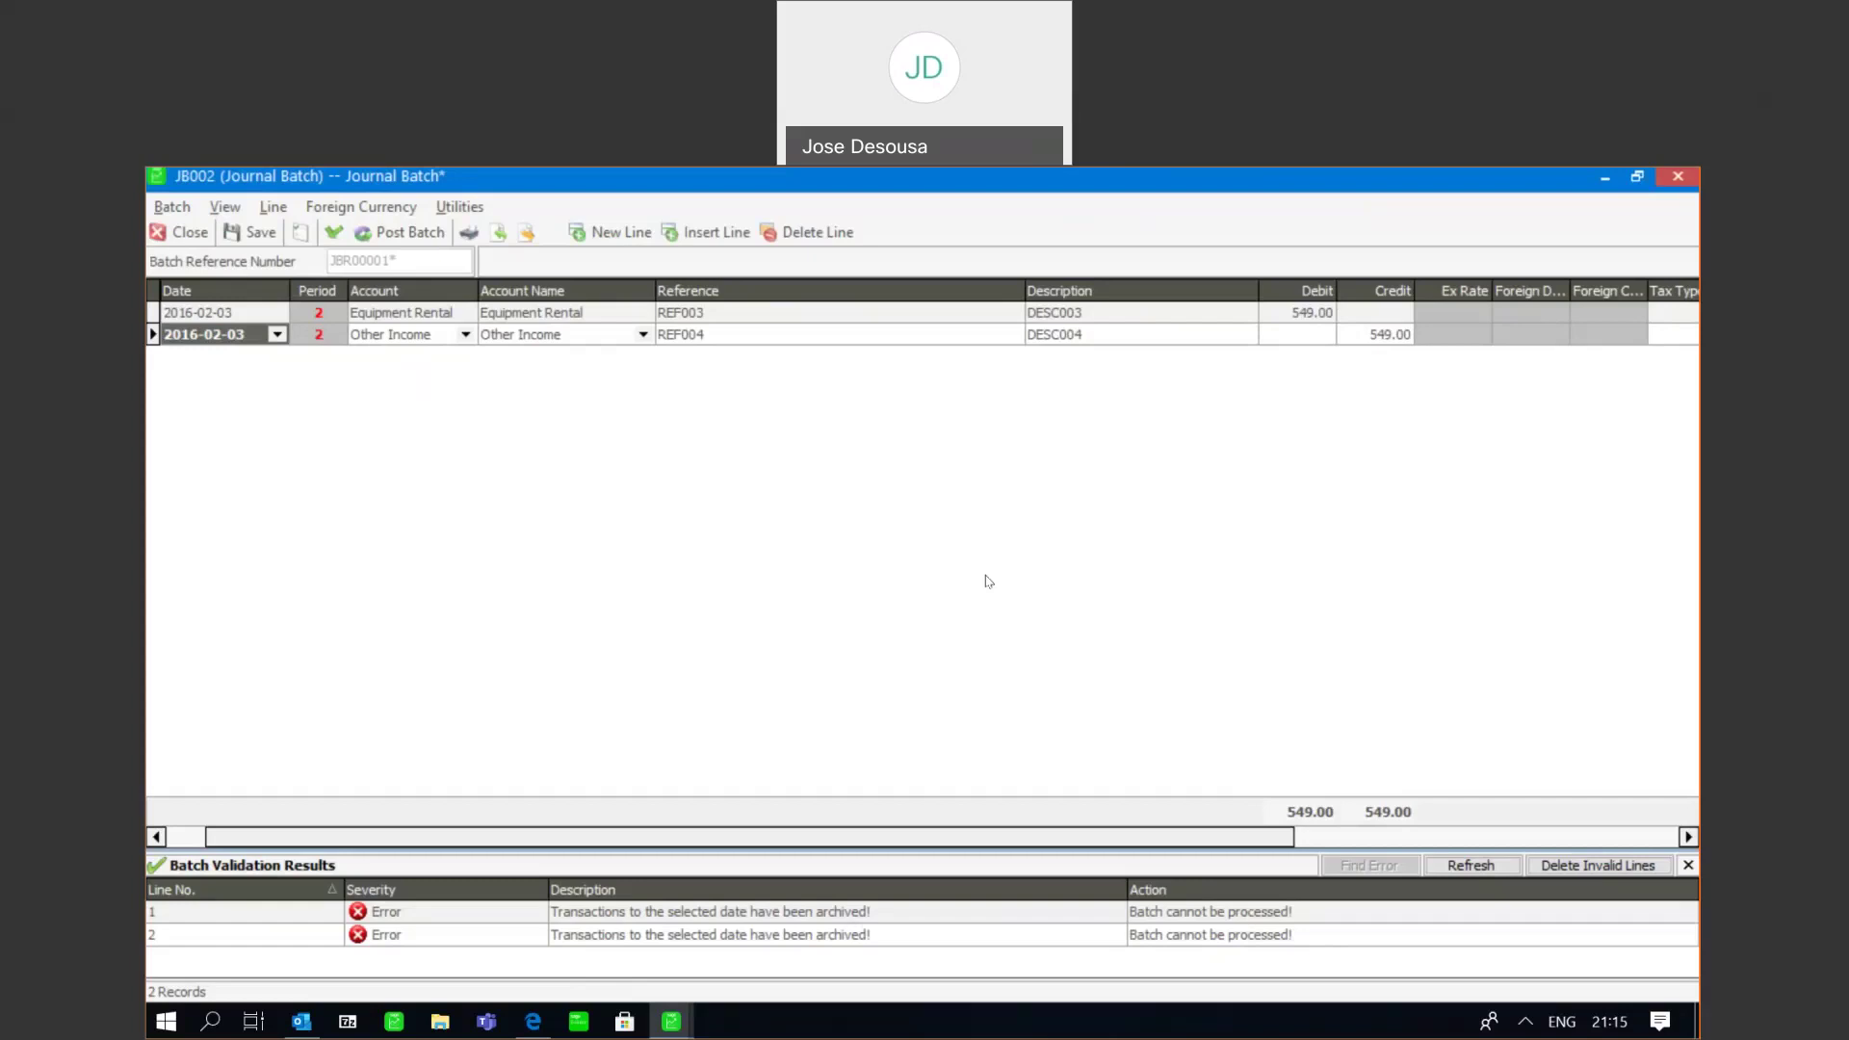
click(201, 239)
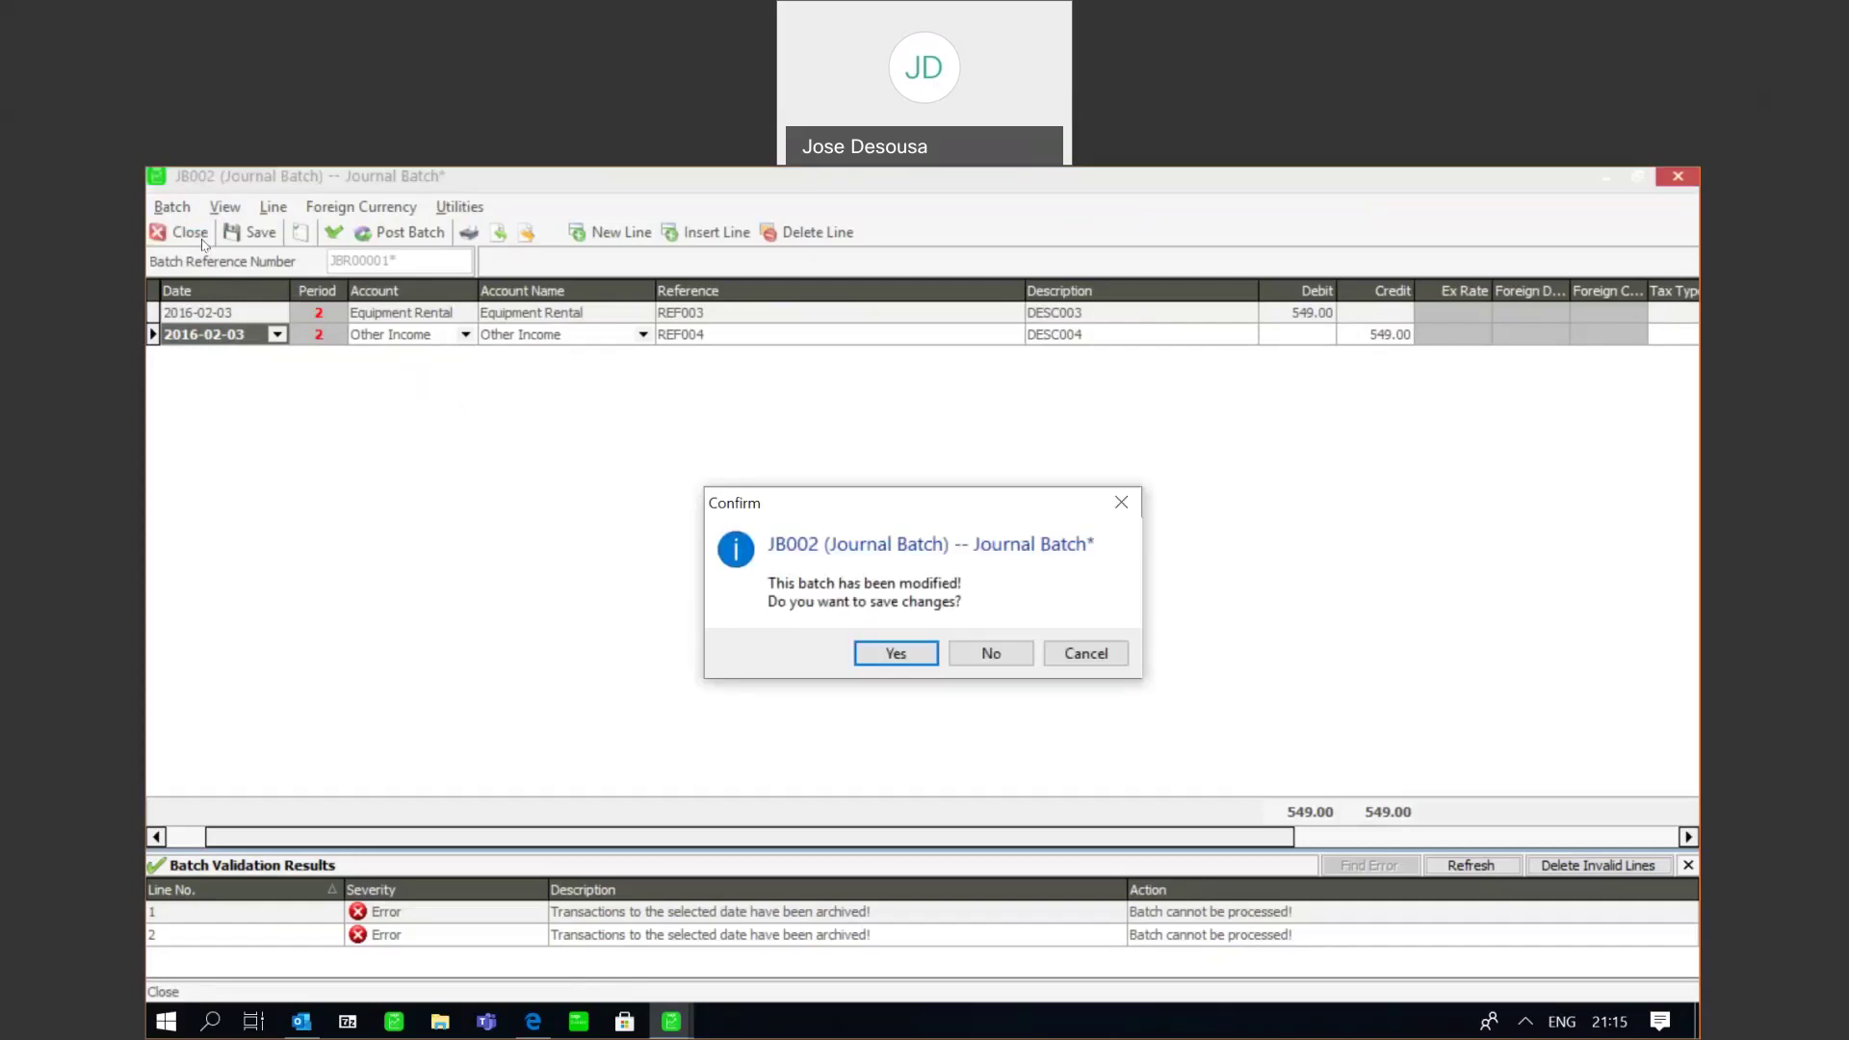
click(989, 662)
- Preview the General Ledger Trial Balance report for financial year Year1, then close the preview and the report options
drag(555, 520, 546, 574)
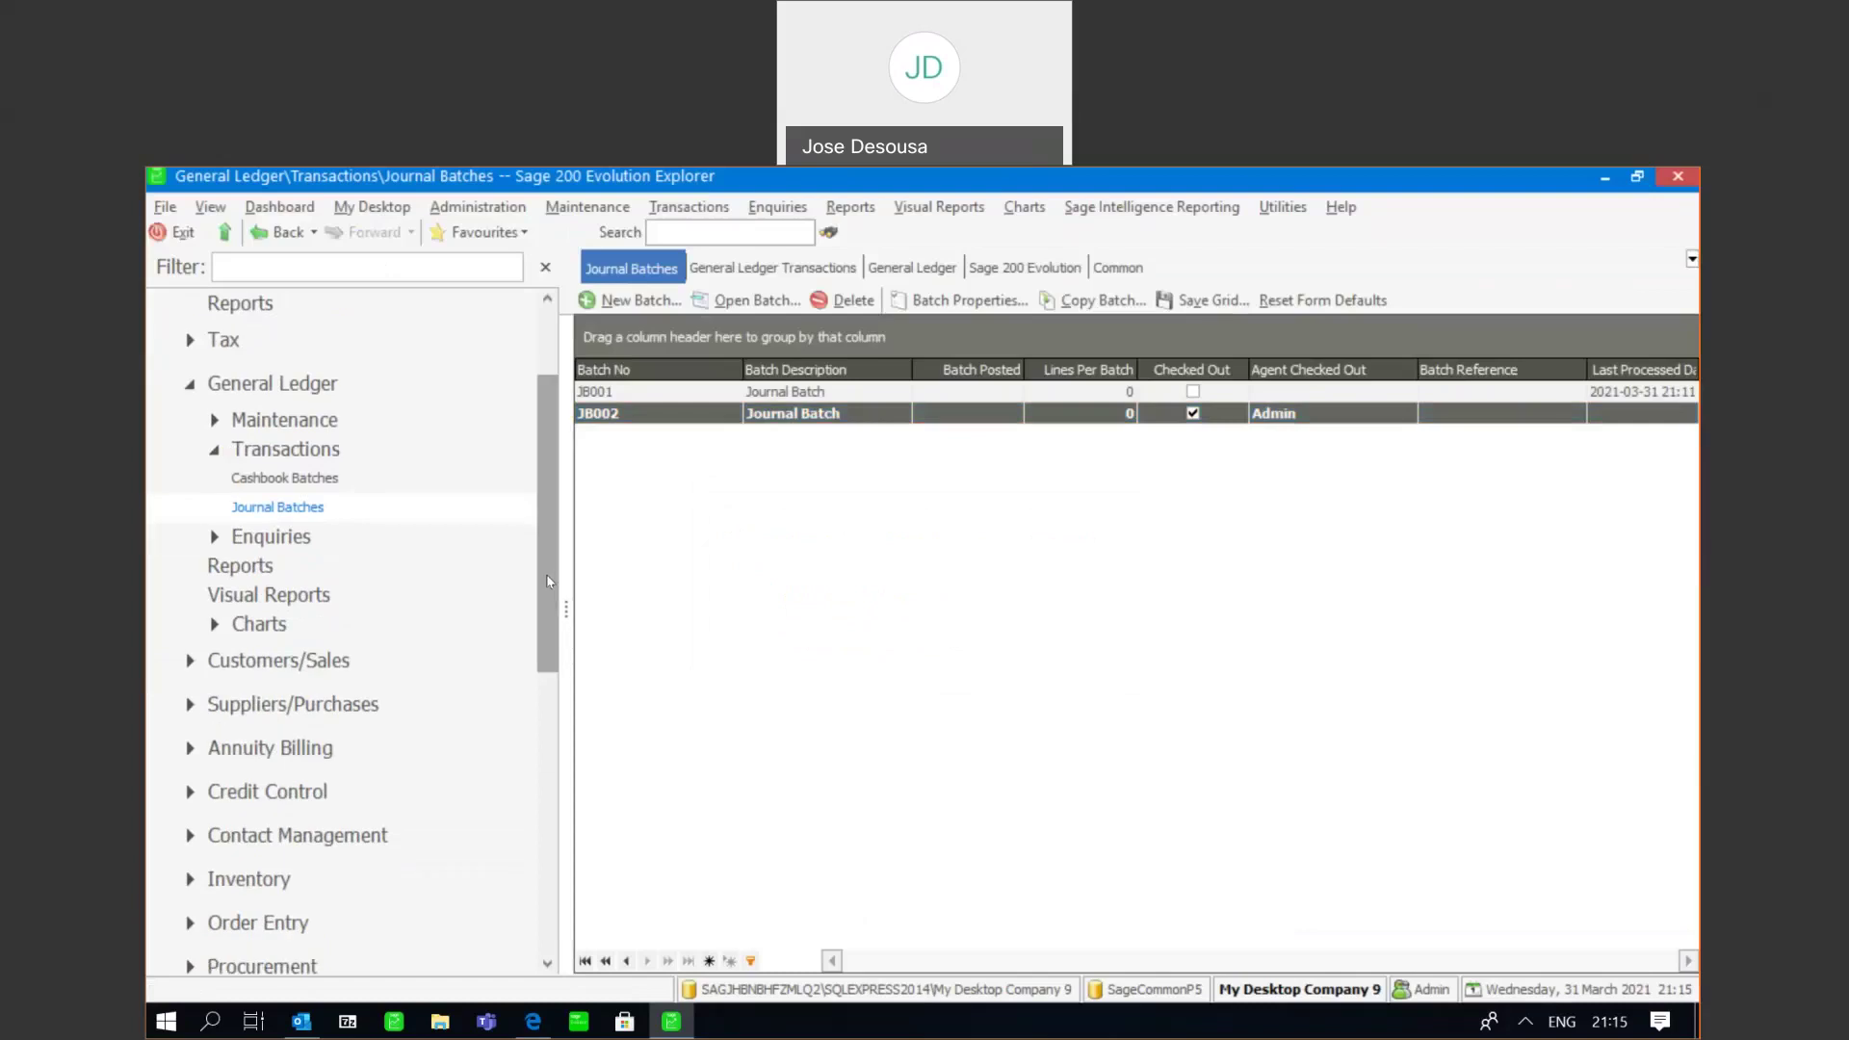
click(428, 566)
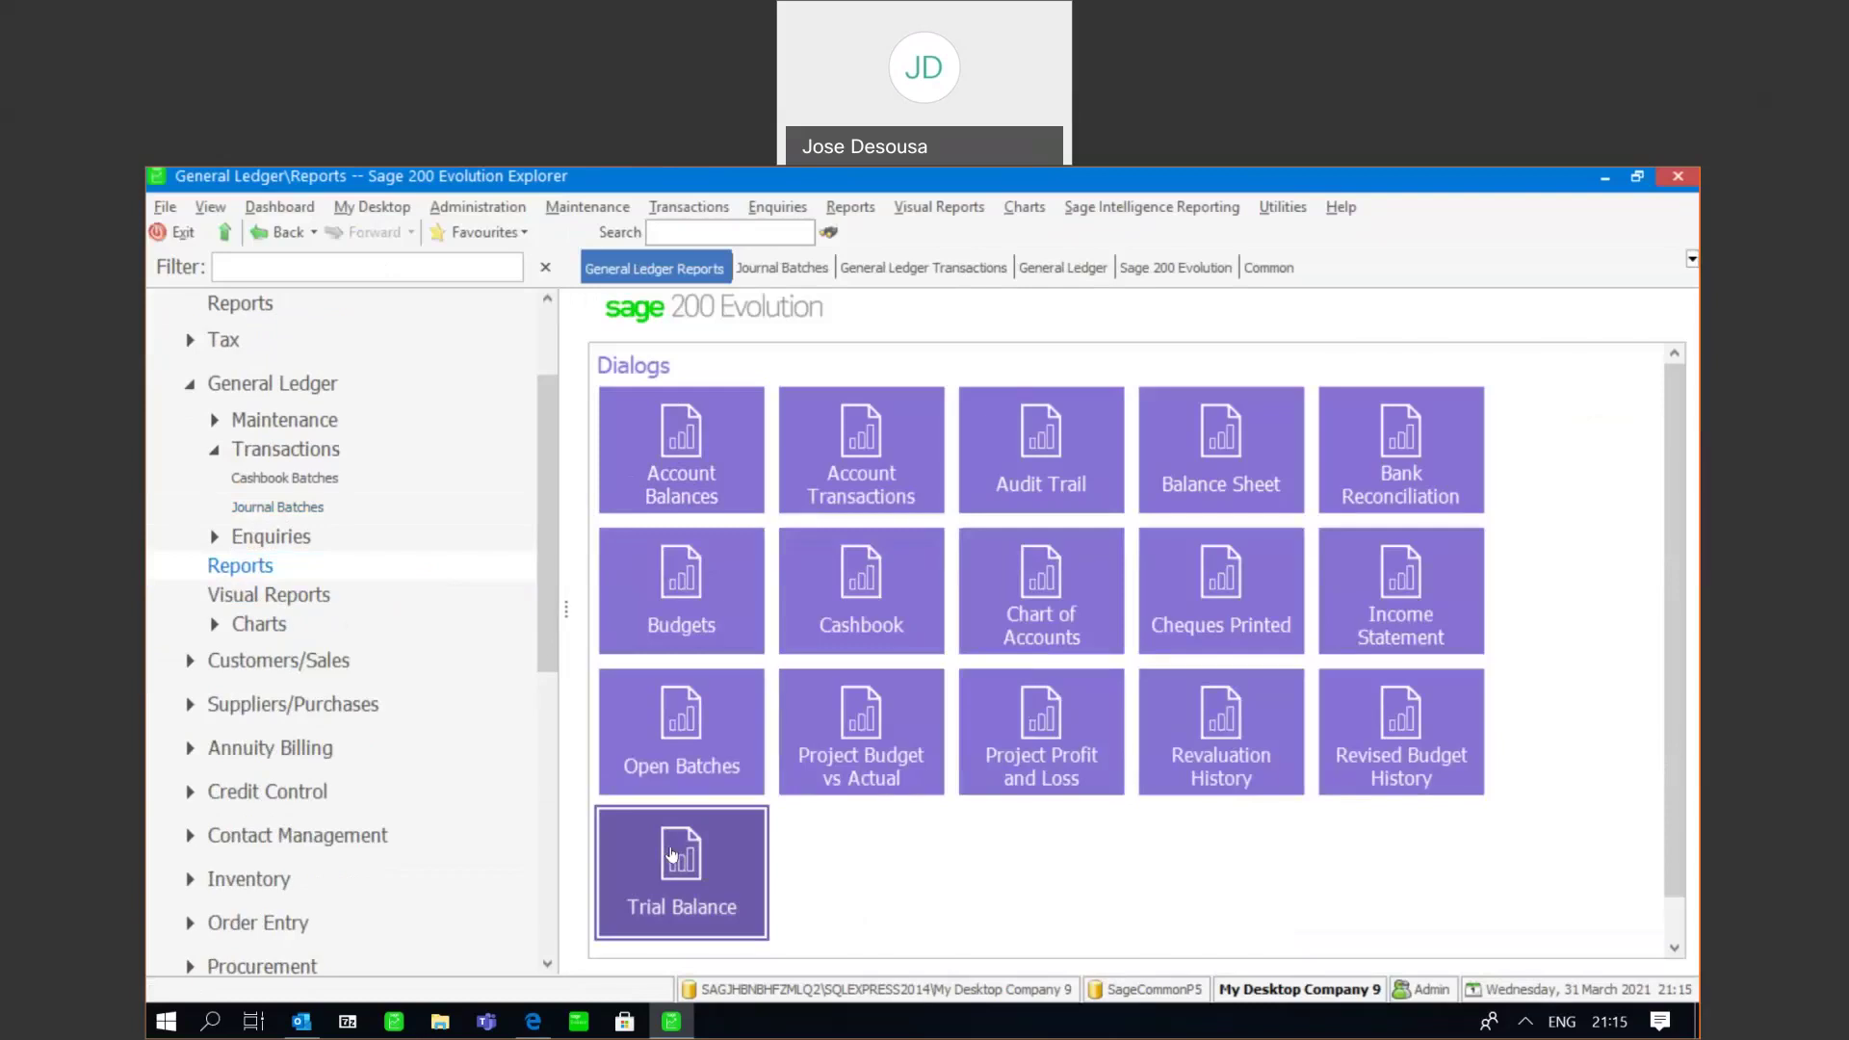
click(673, 855)
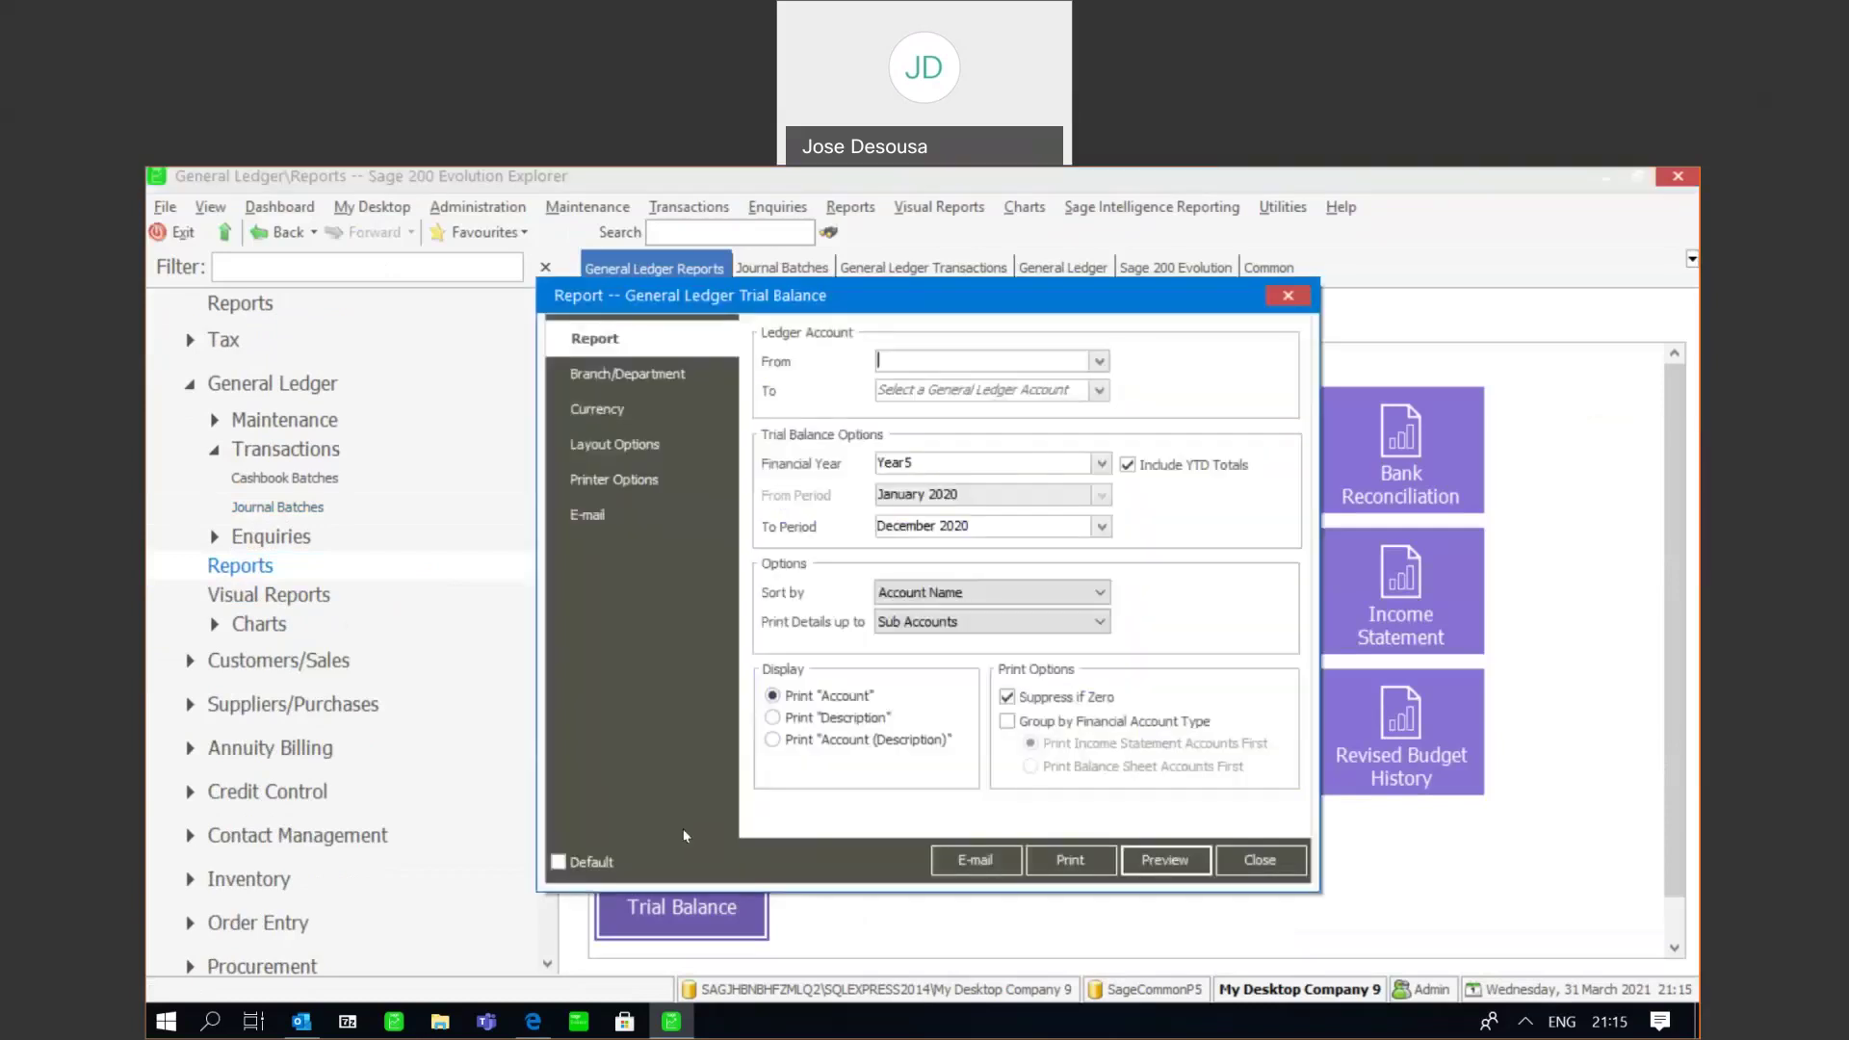
click(1103, 466)
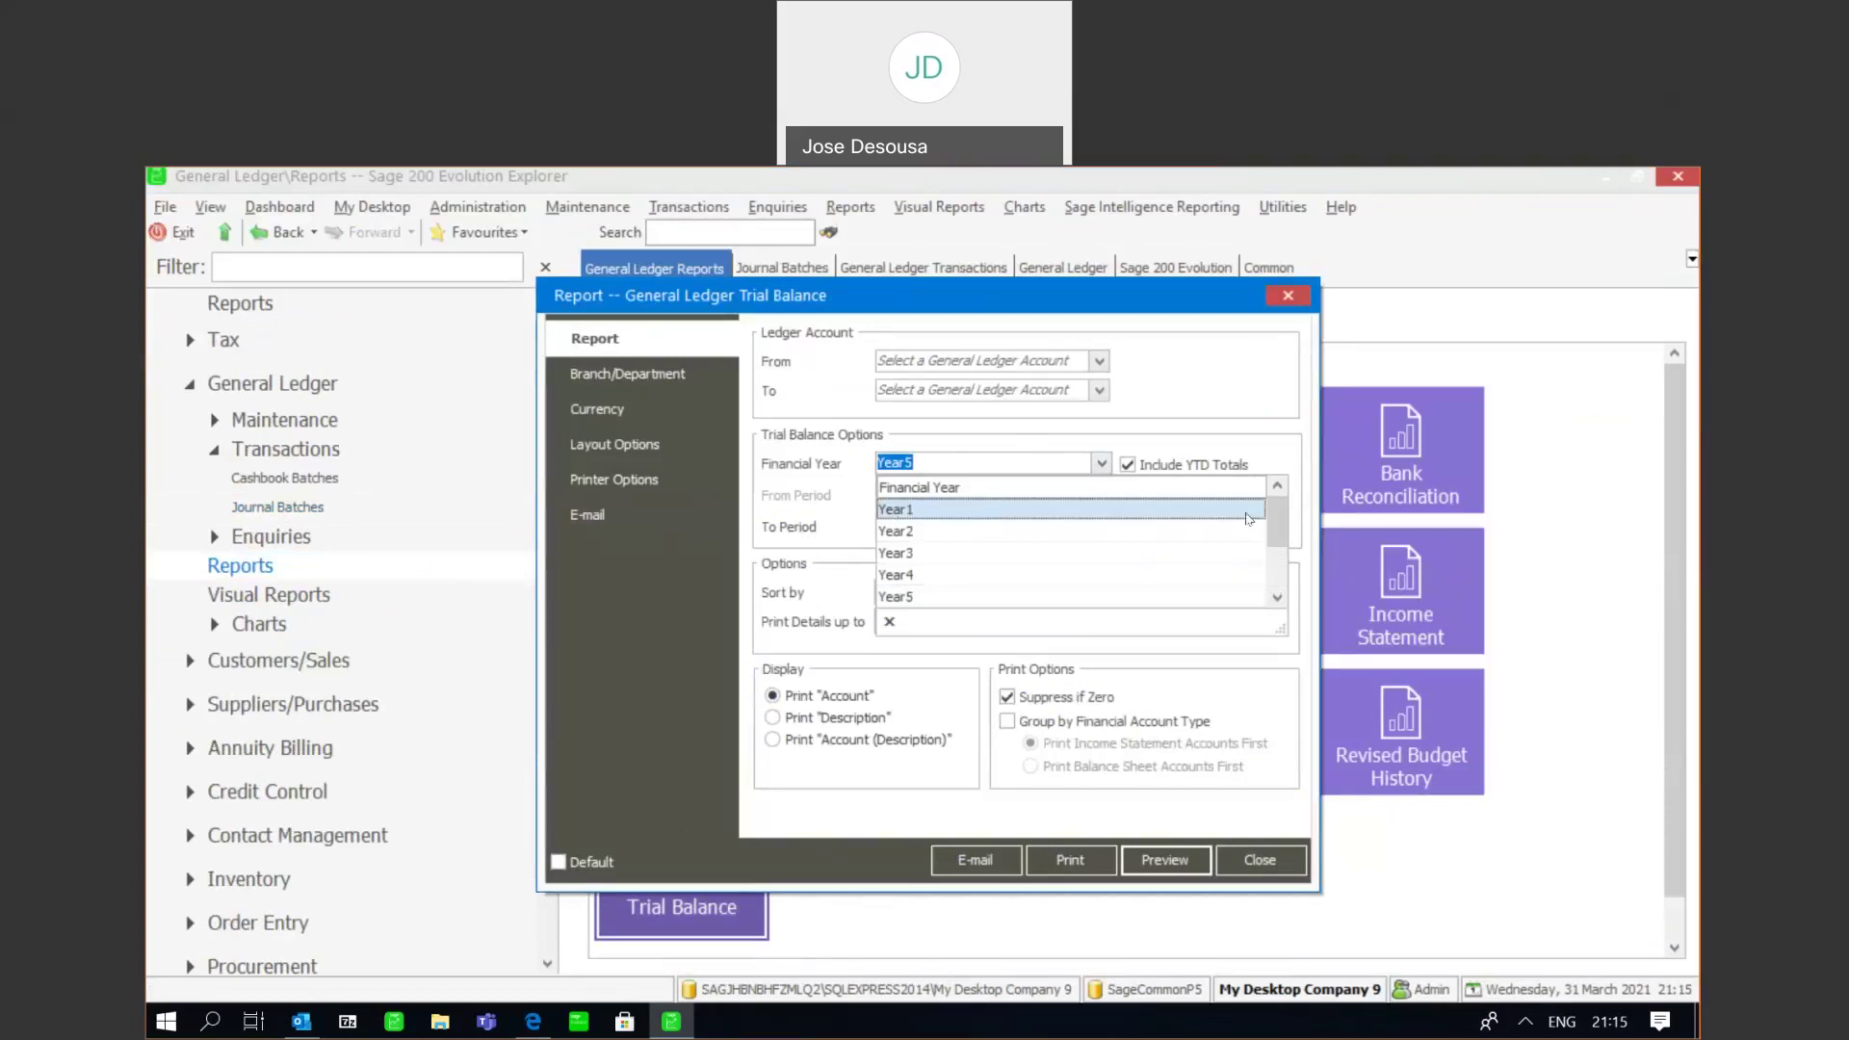
click(1249, 509)
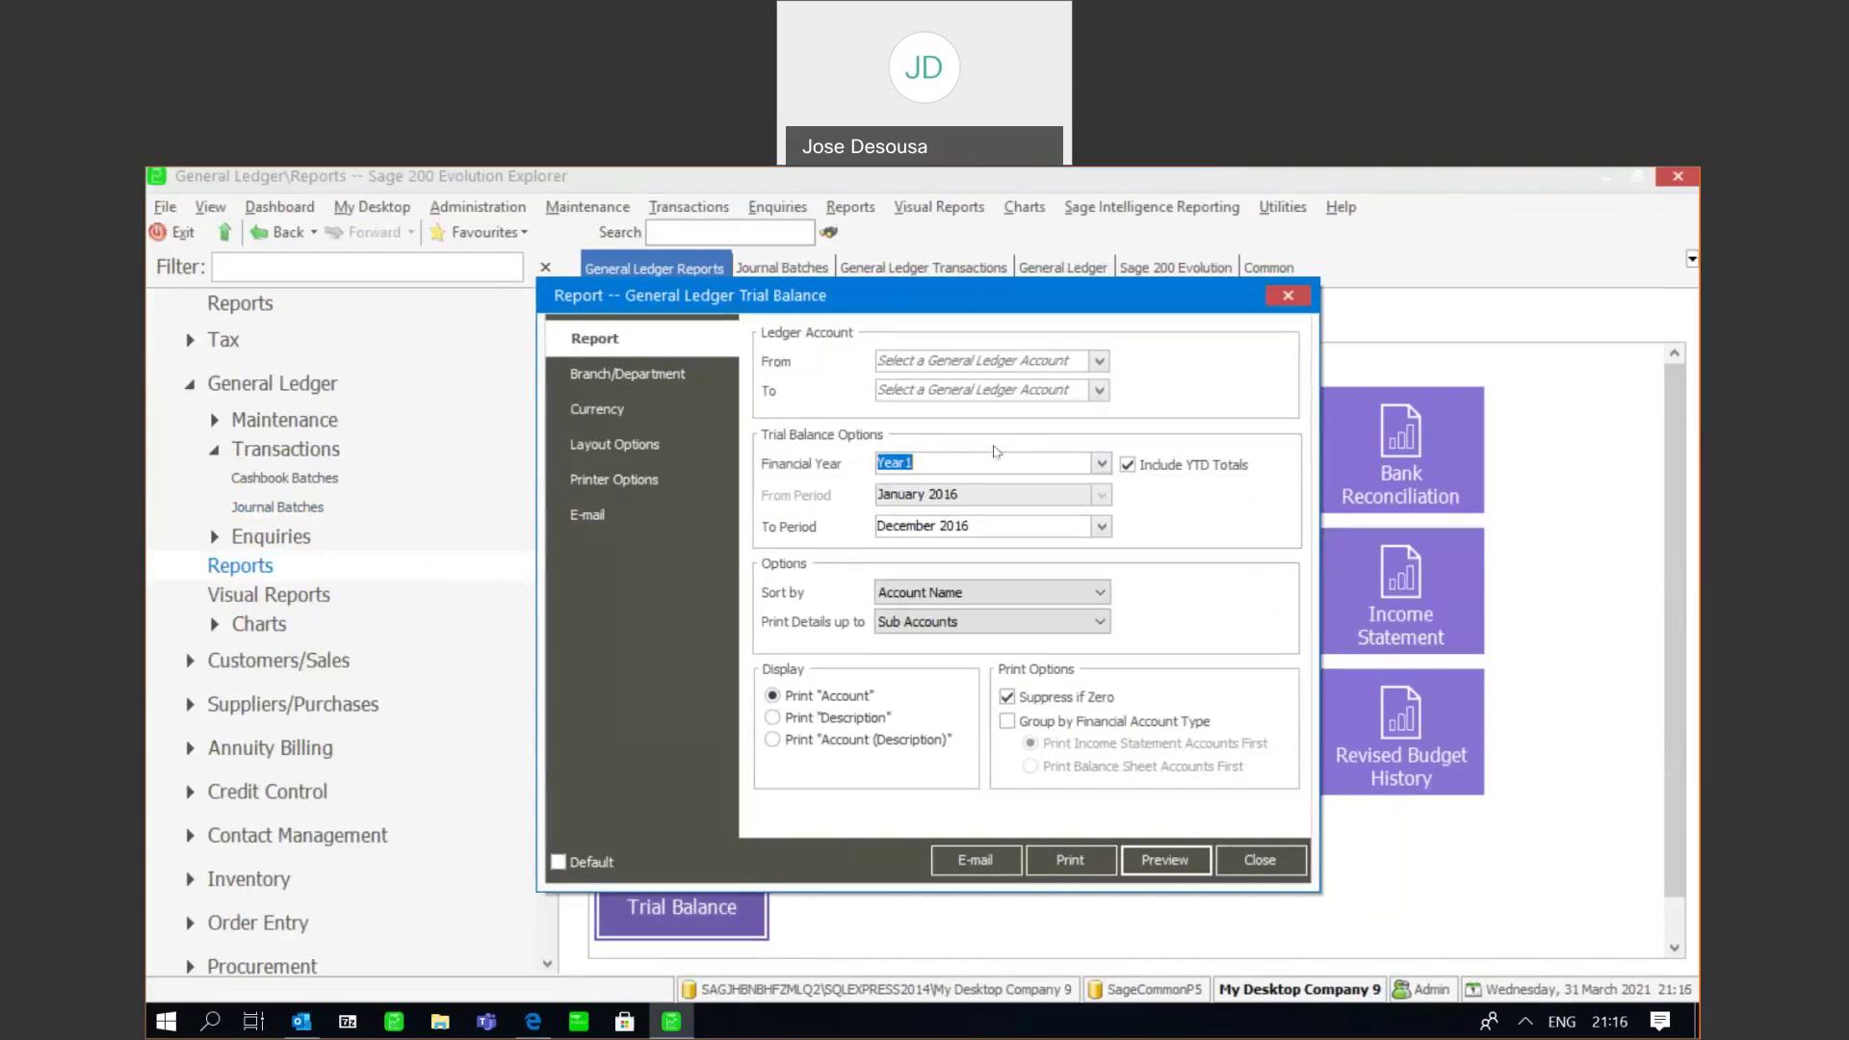
click(1156, 849)
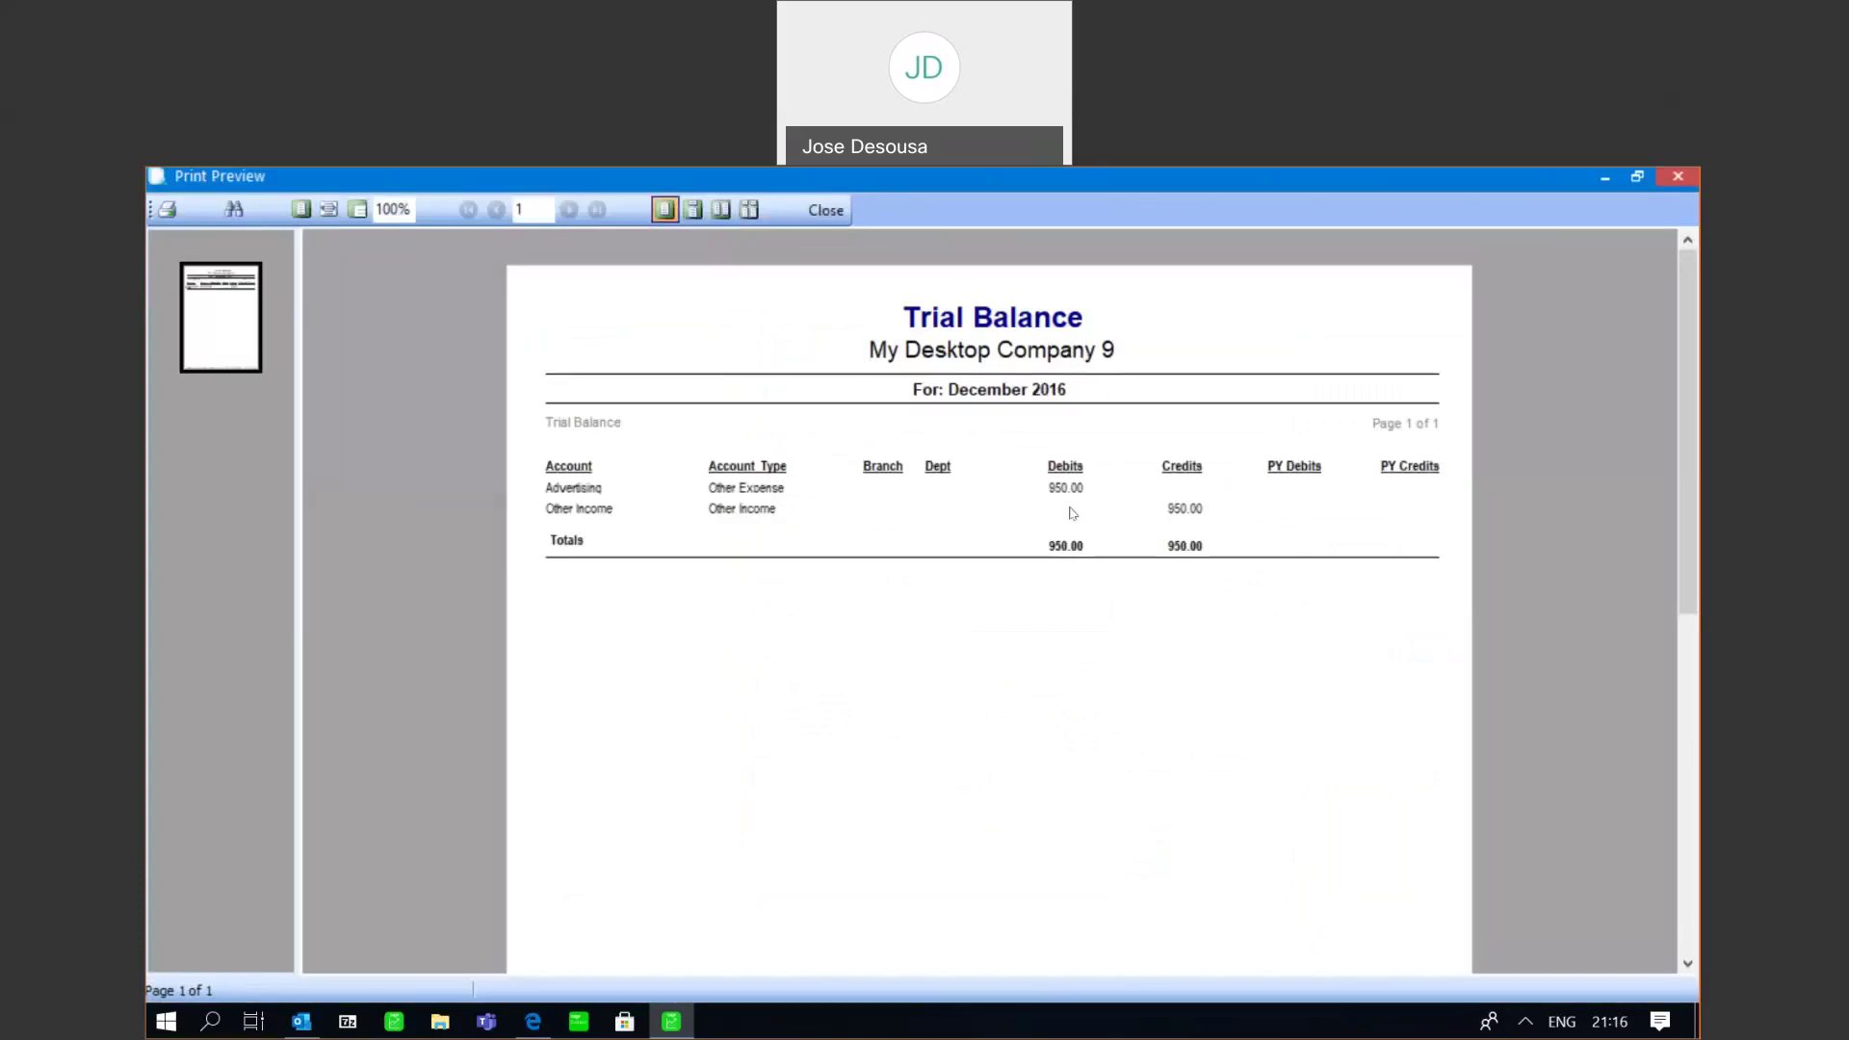
click(828, 217)
key(Escape)
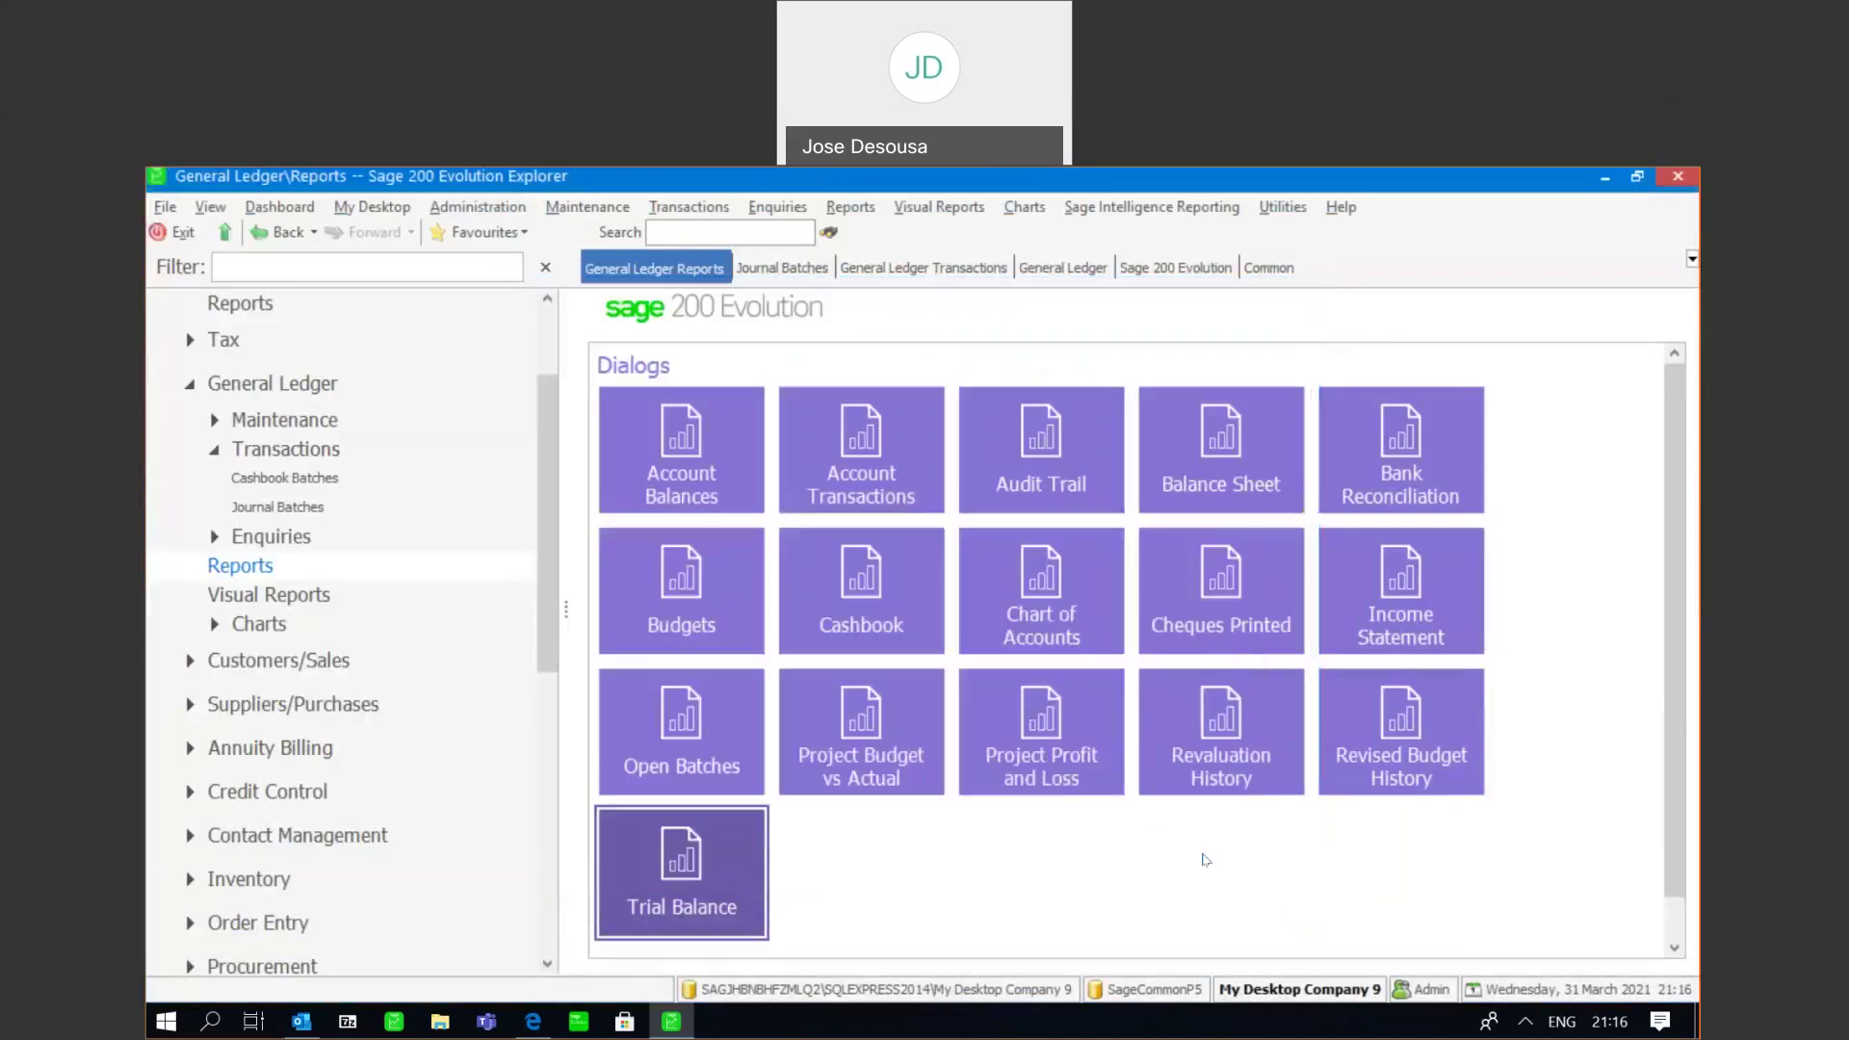
- Preview the General Ledger Account Transactions report for the Advertising account for January 2016, then close the report
click(878, 435)
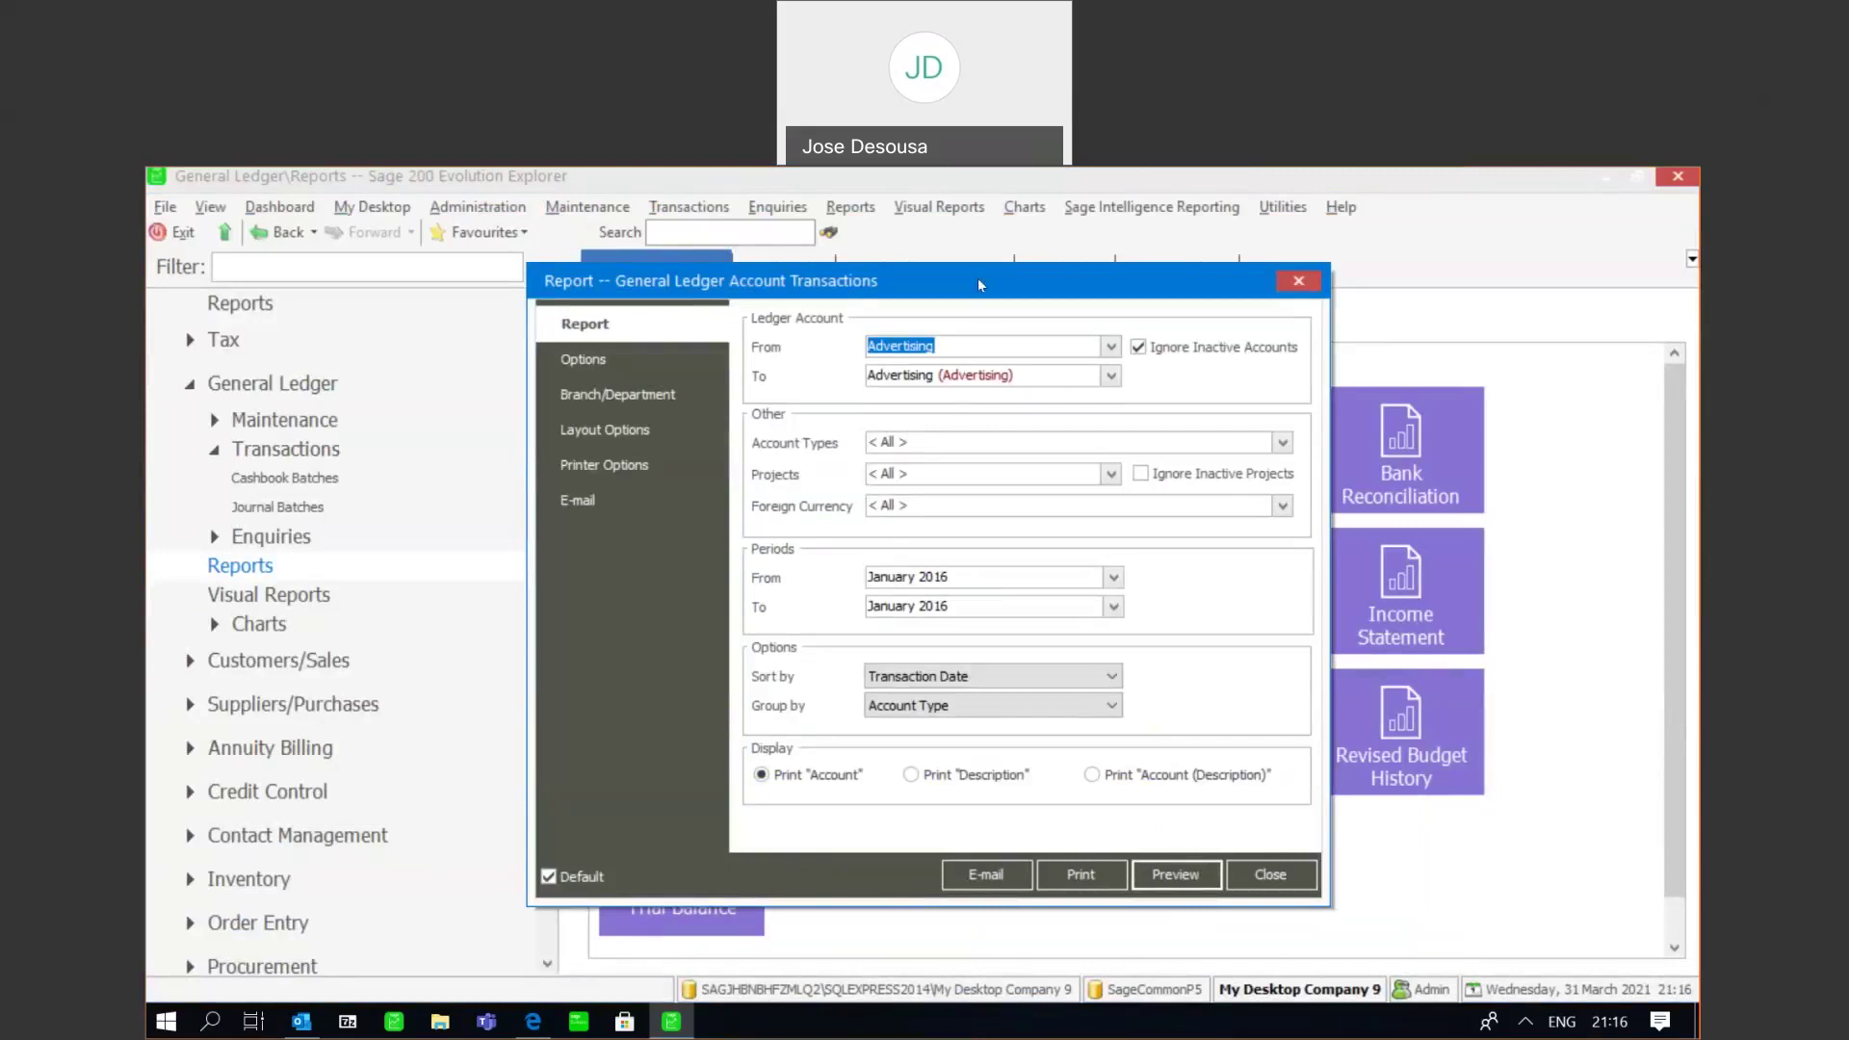
click(1174, 871)
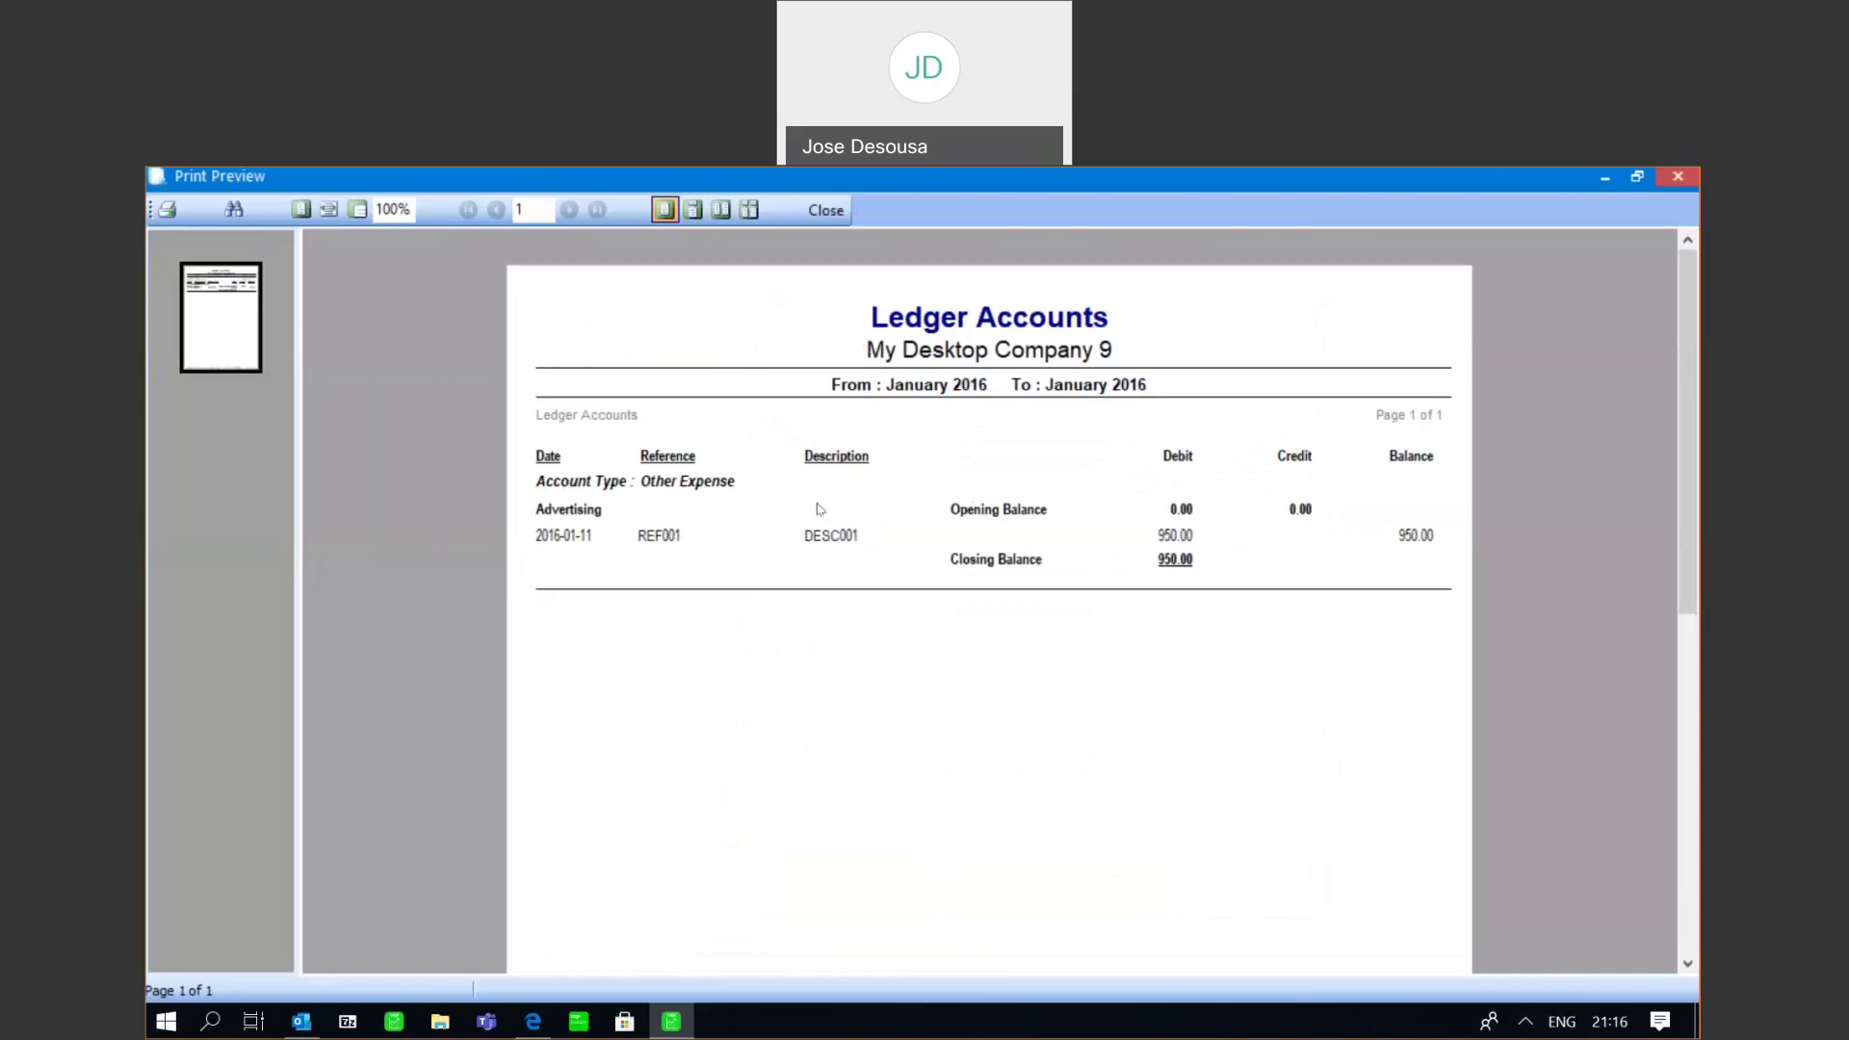
click(827, 211)
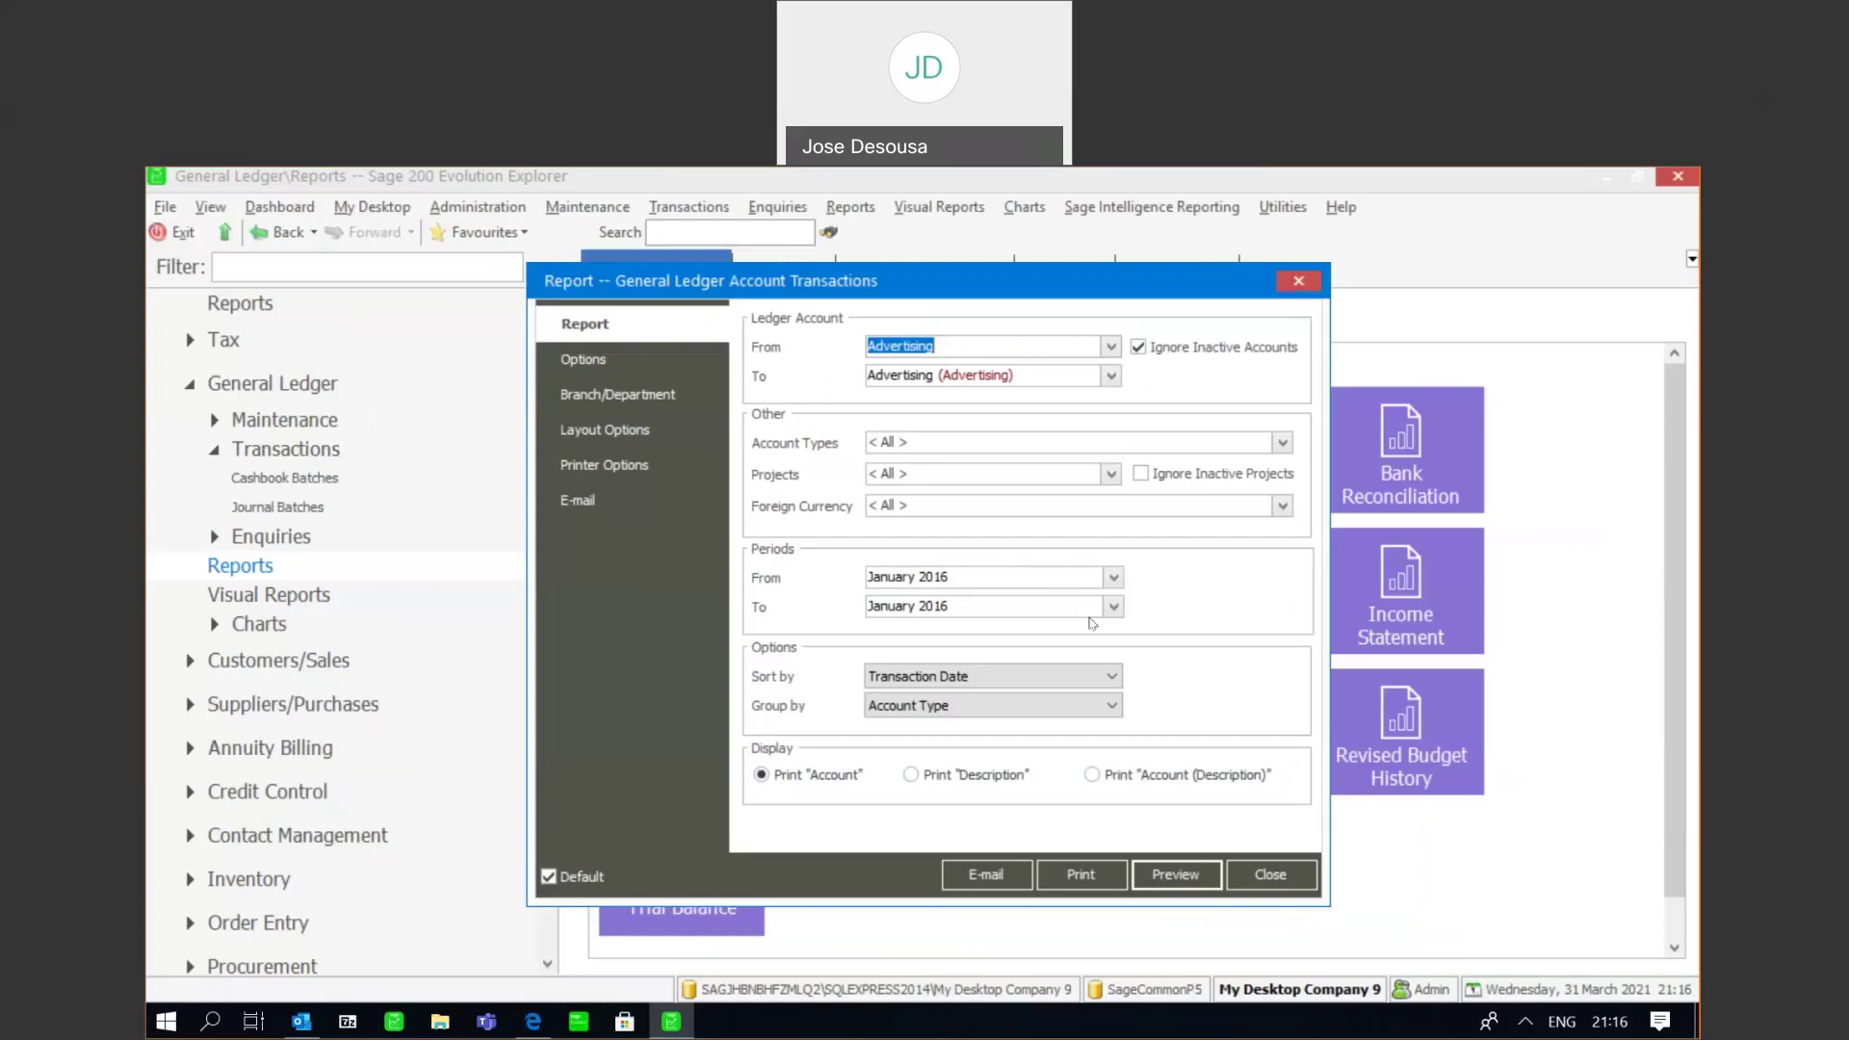
click(1297, 889)
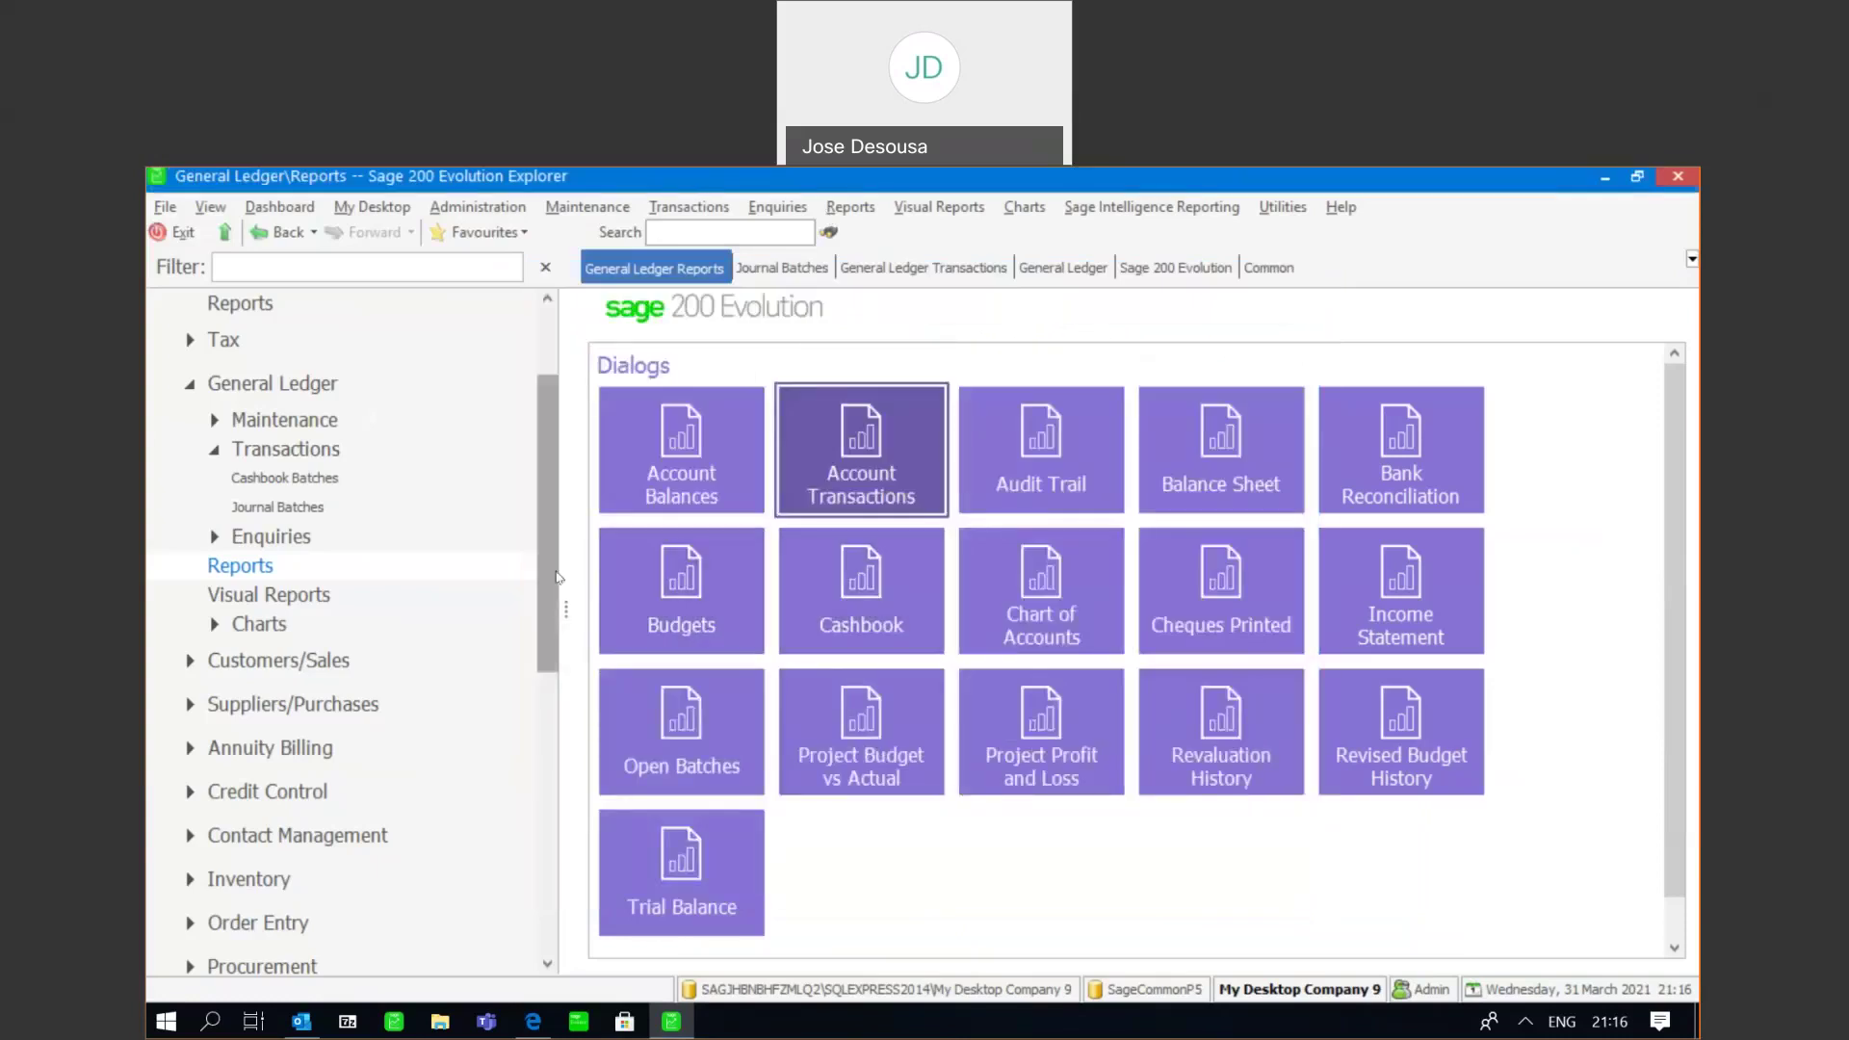
- Review the period closing dates of Year5 in the accounting periods of the Company Details, then close them
scroll(556, 578, up, 3)
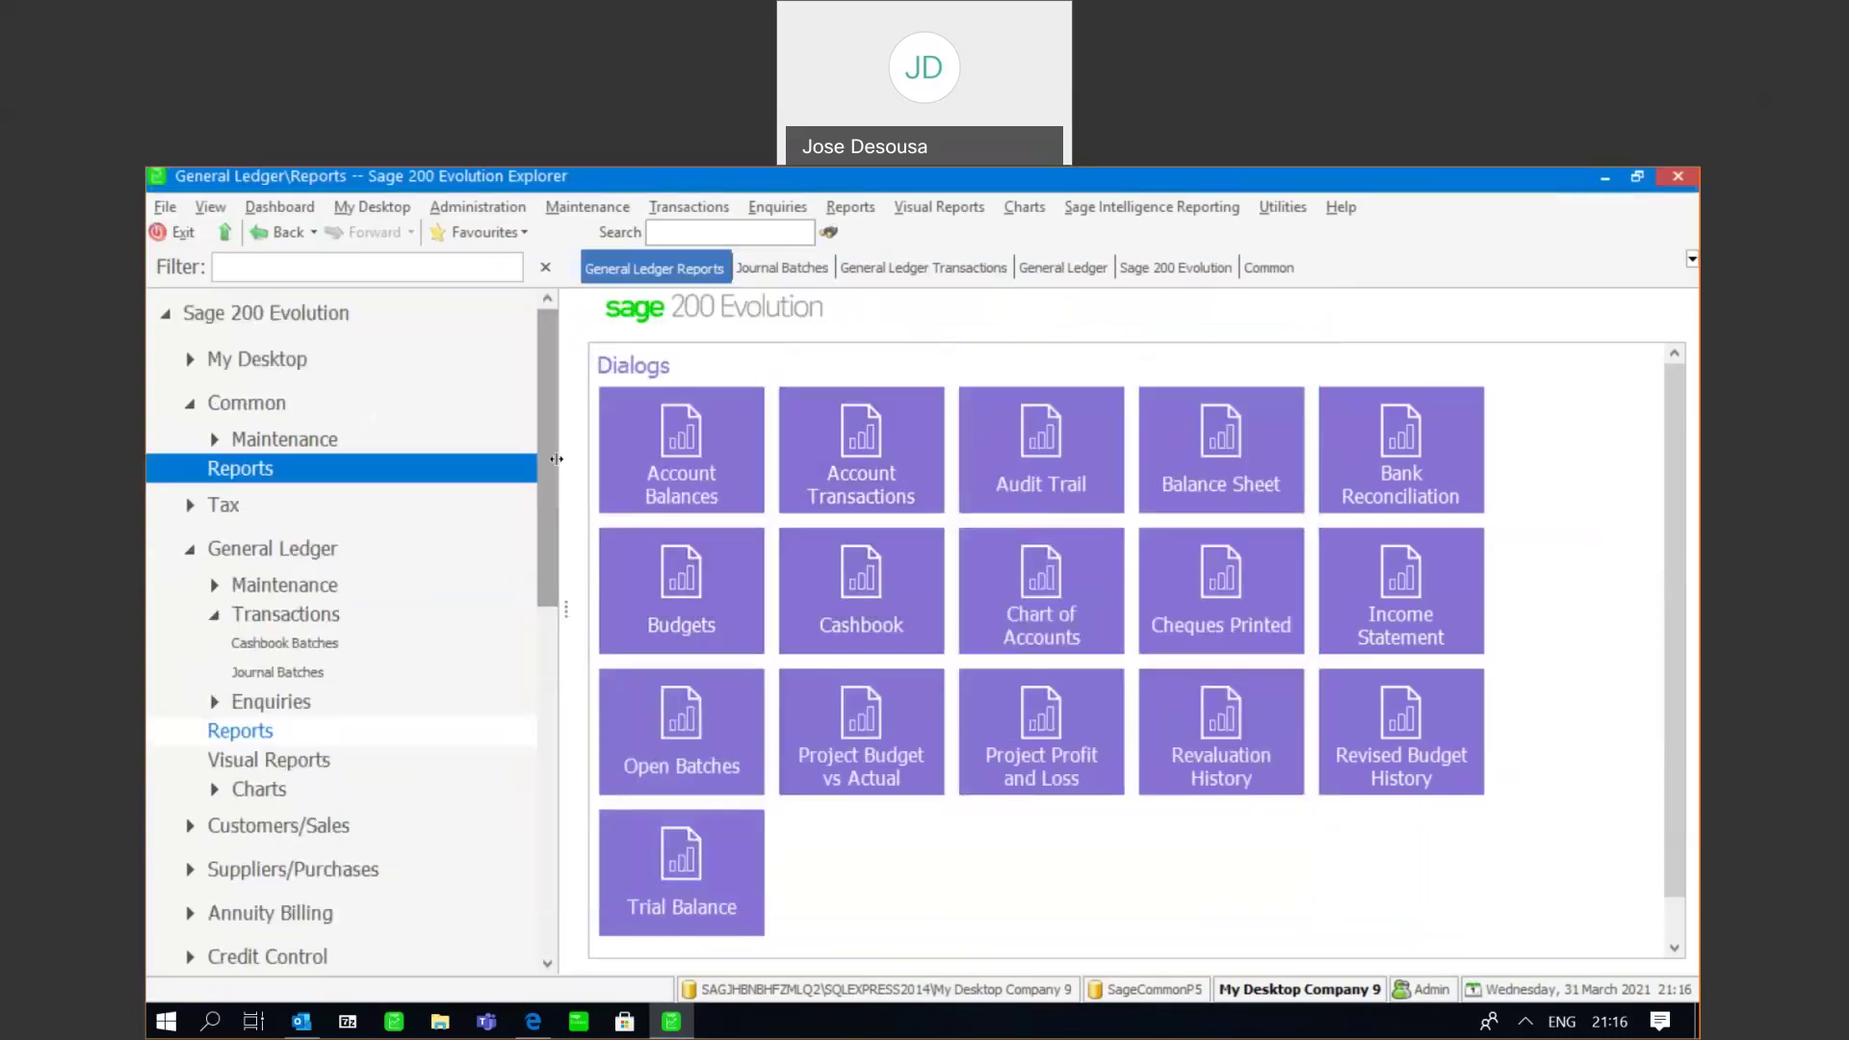
click(1269, 268)
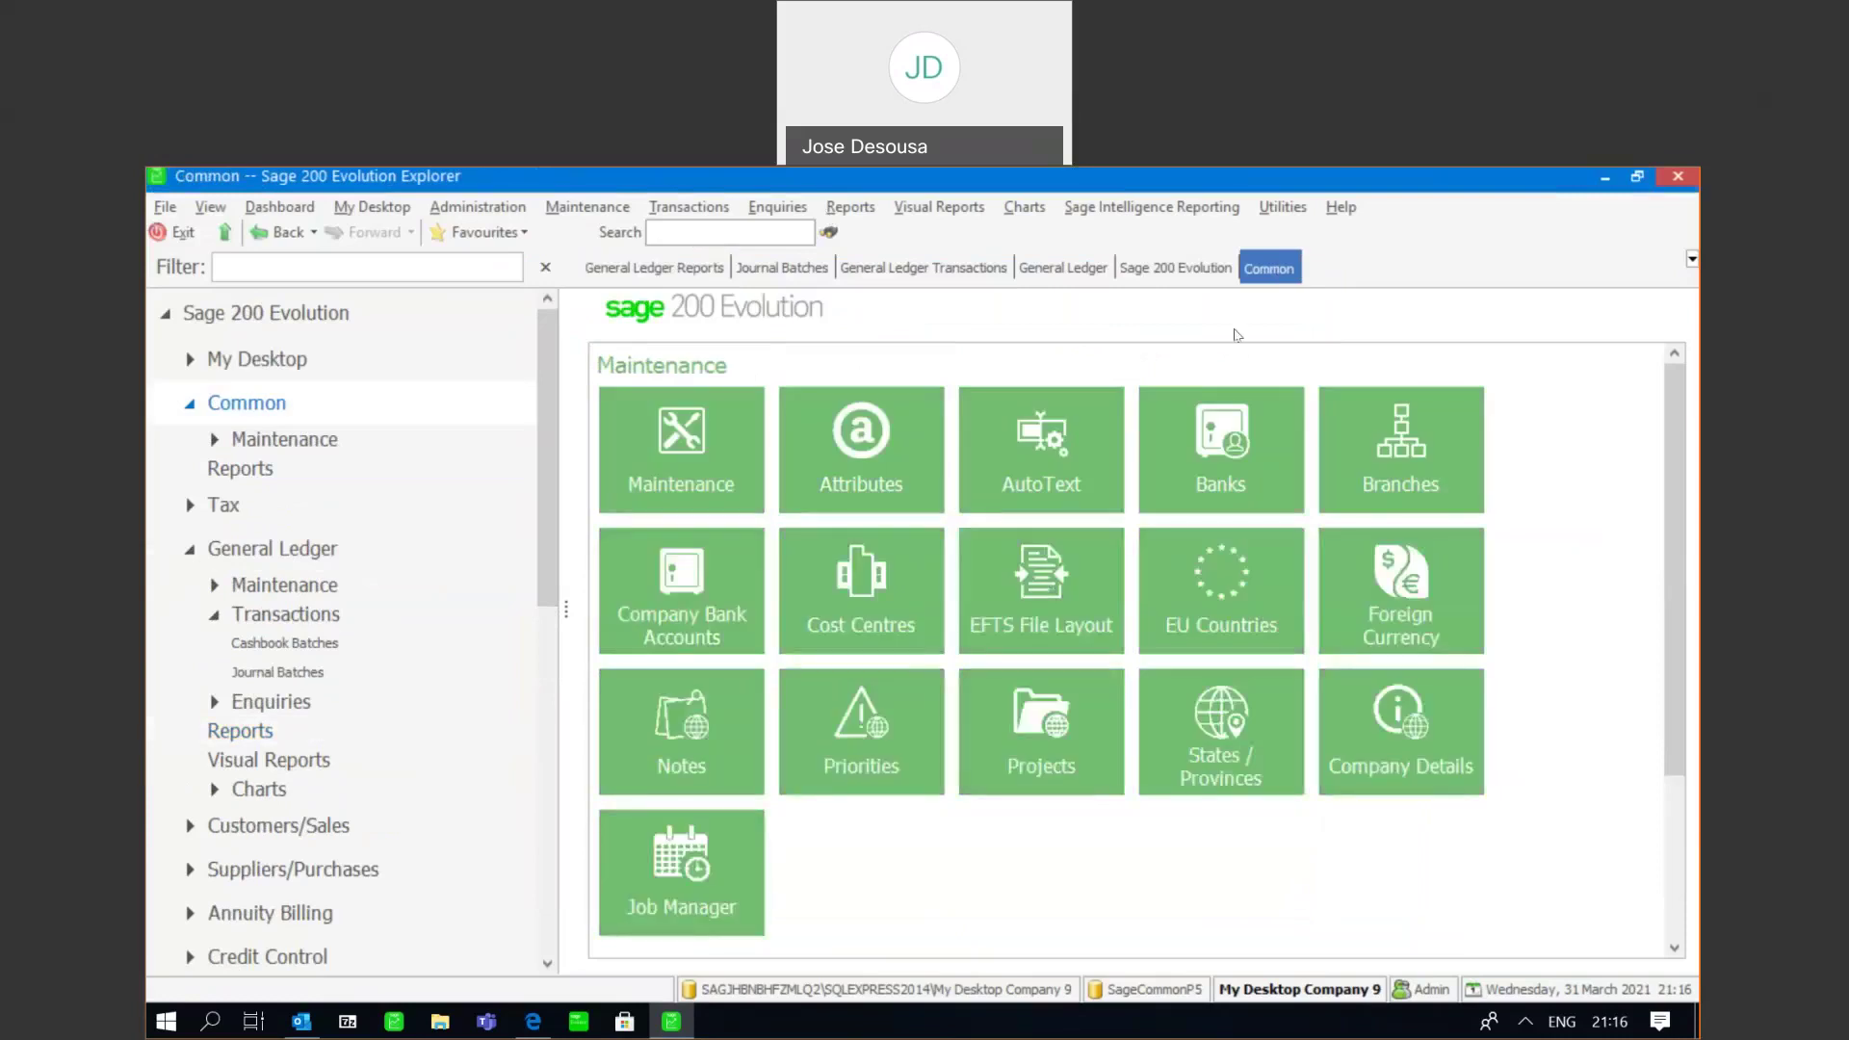
click(1389, 735)
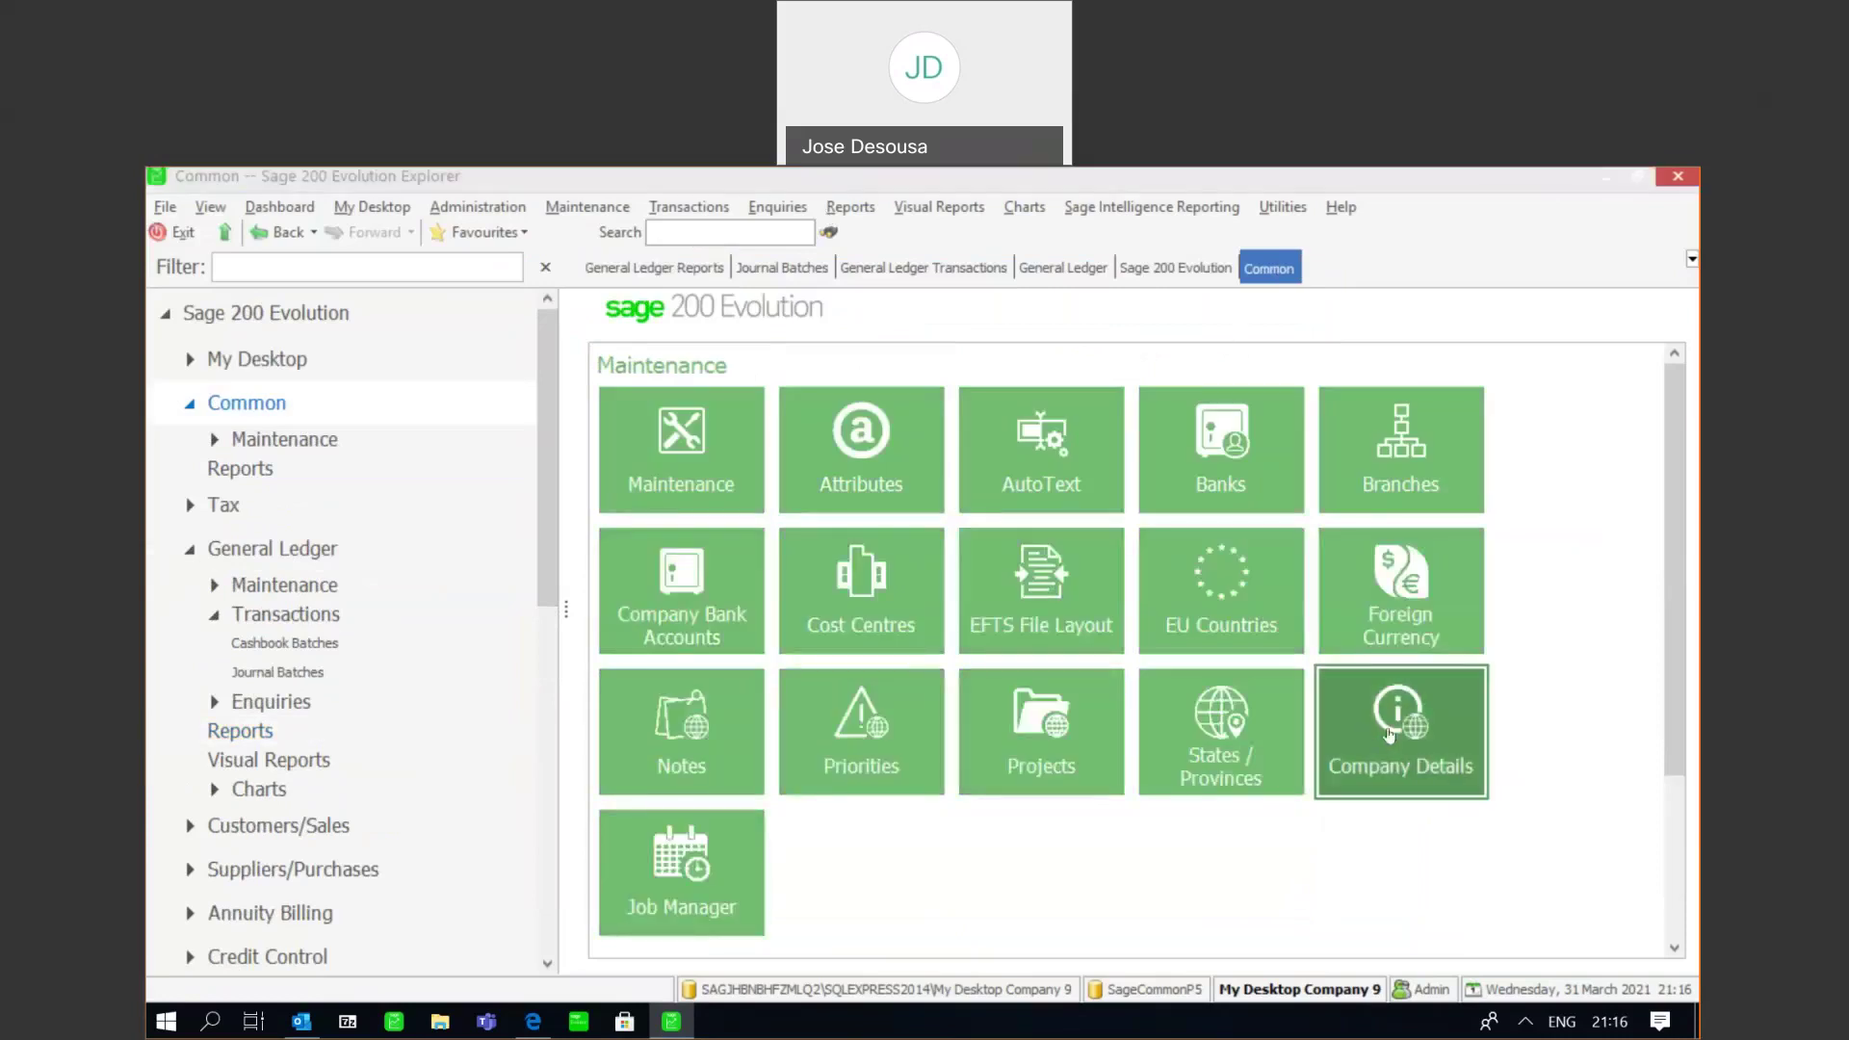
click(451, 326)
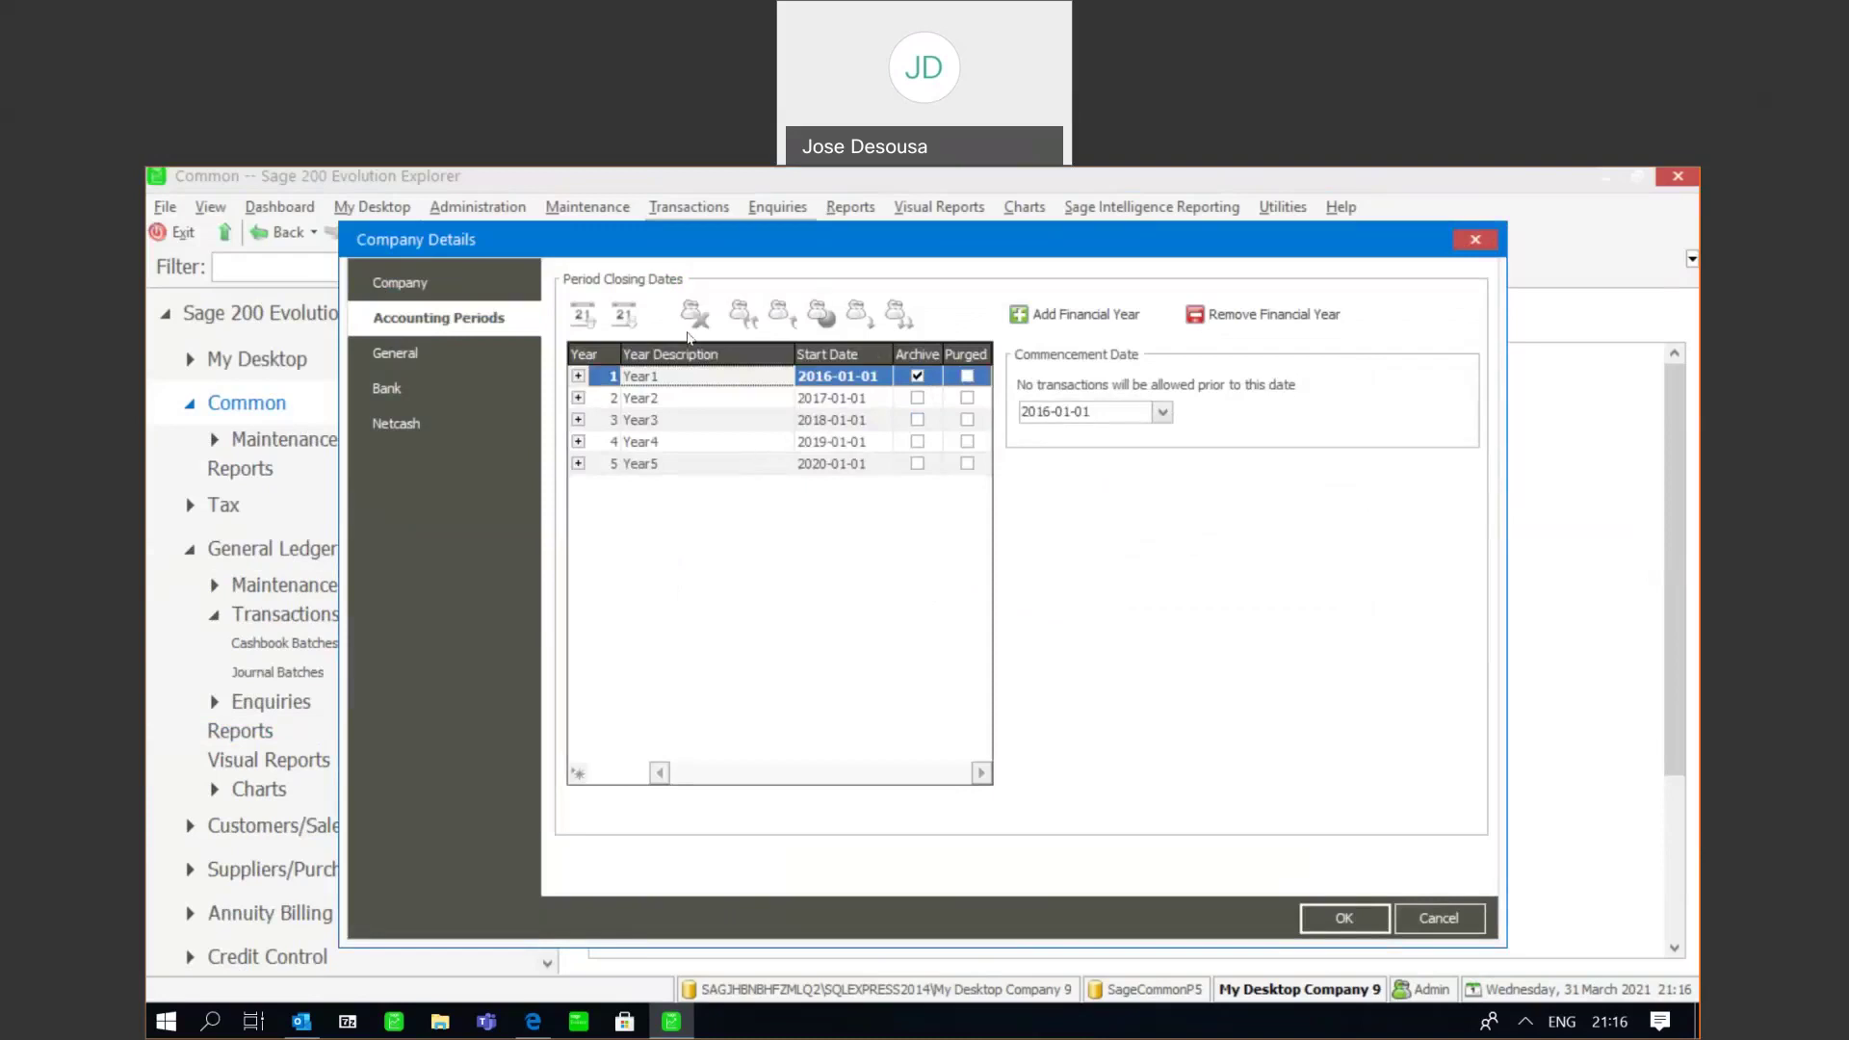
click(578, 463)
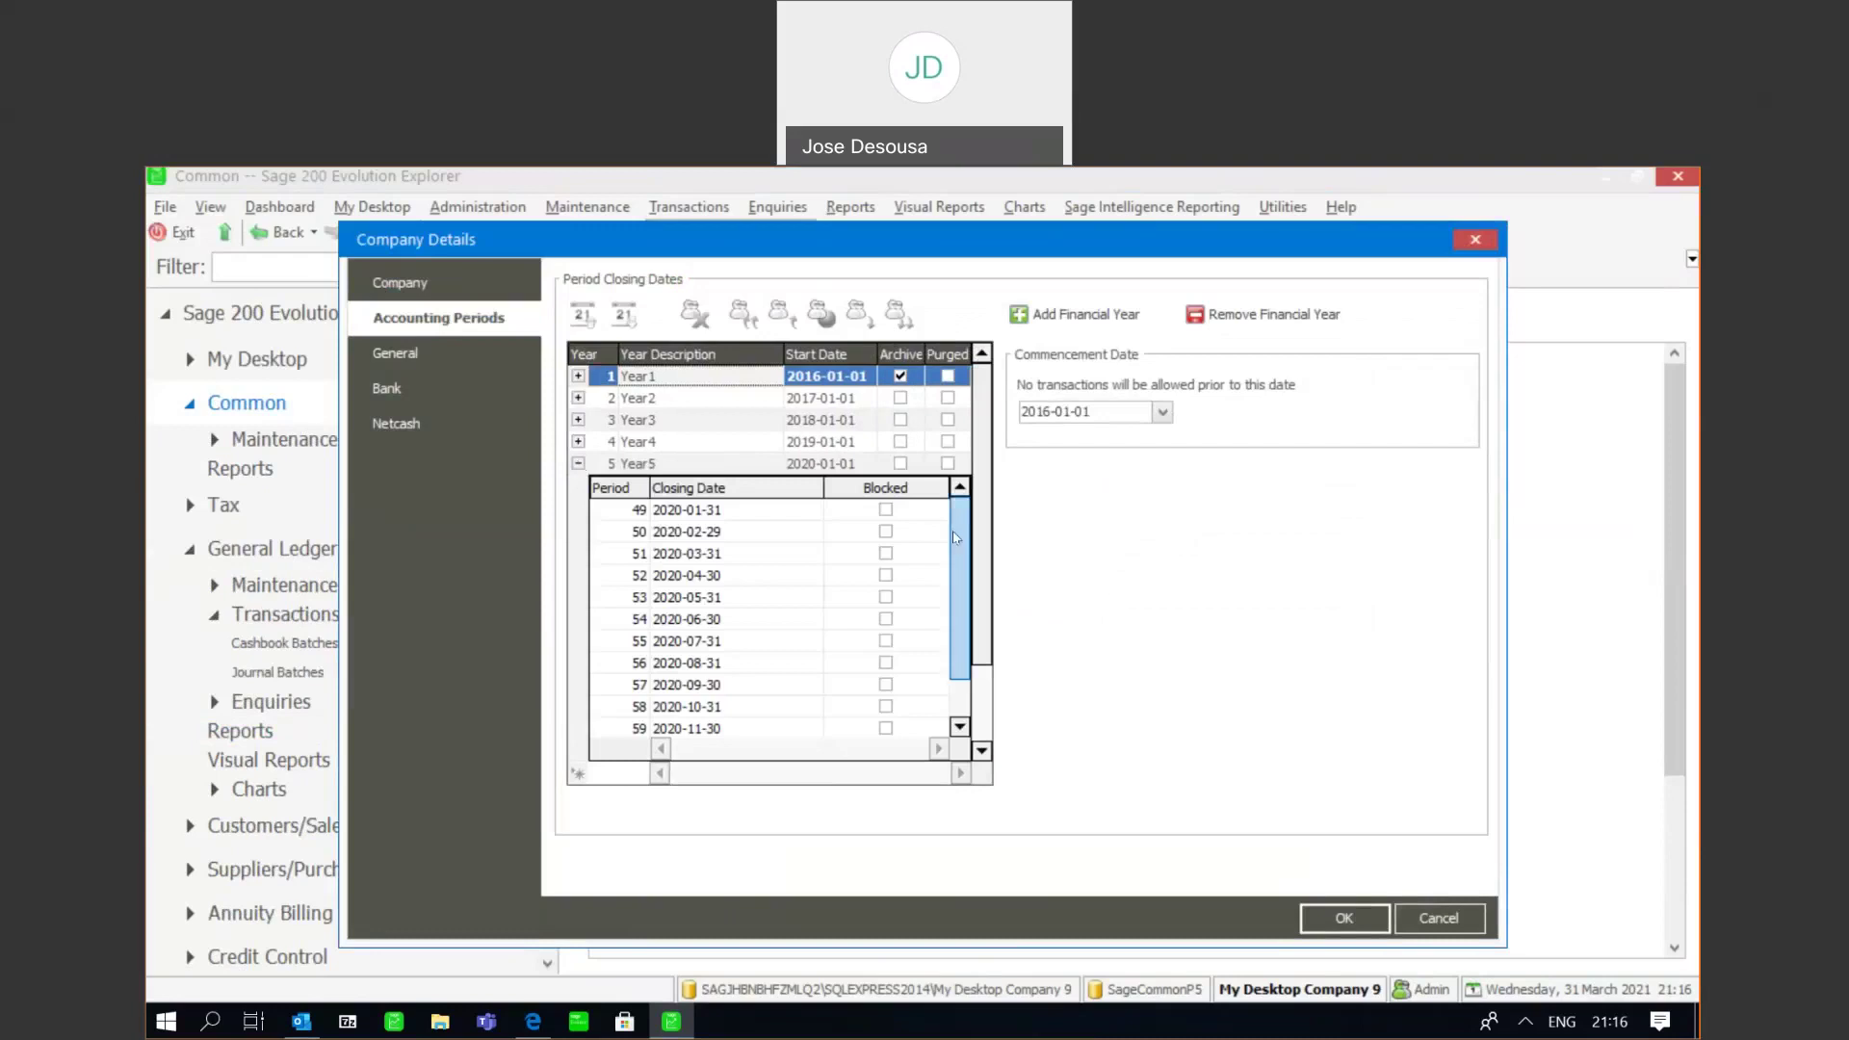
drag(956, 537, 956, 572)
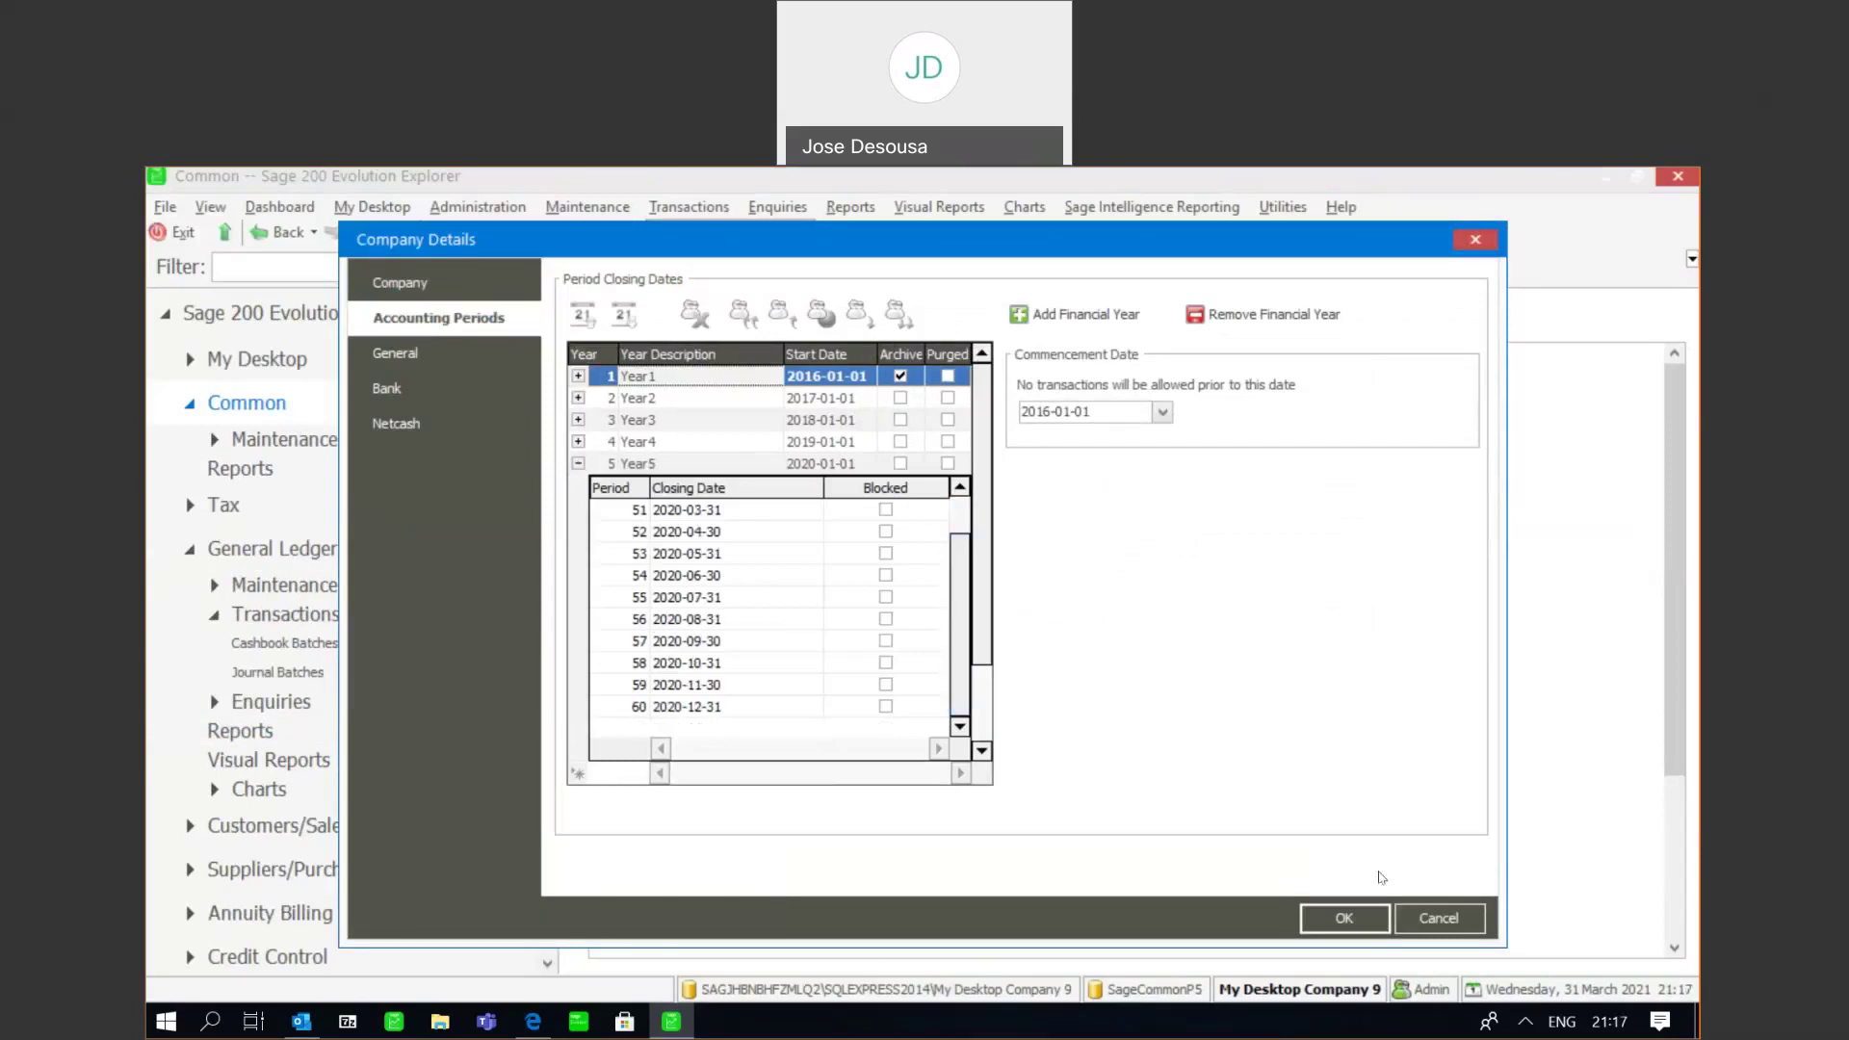
click(1344, 918)
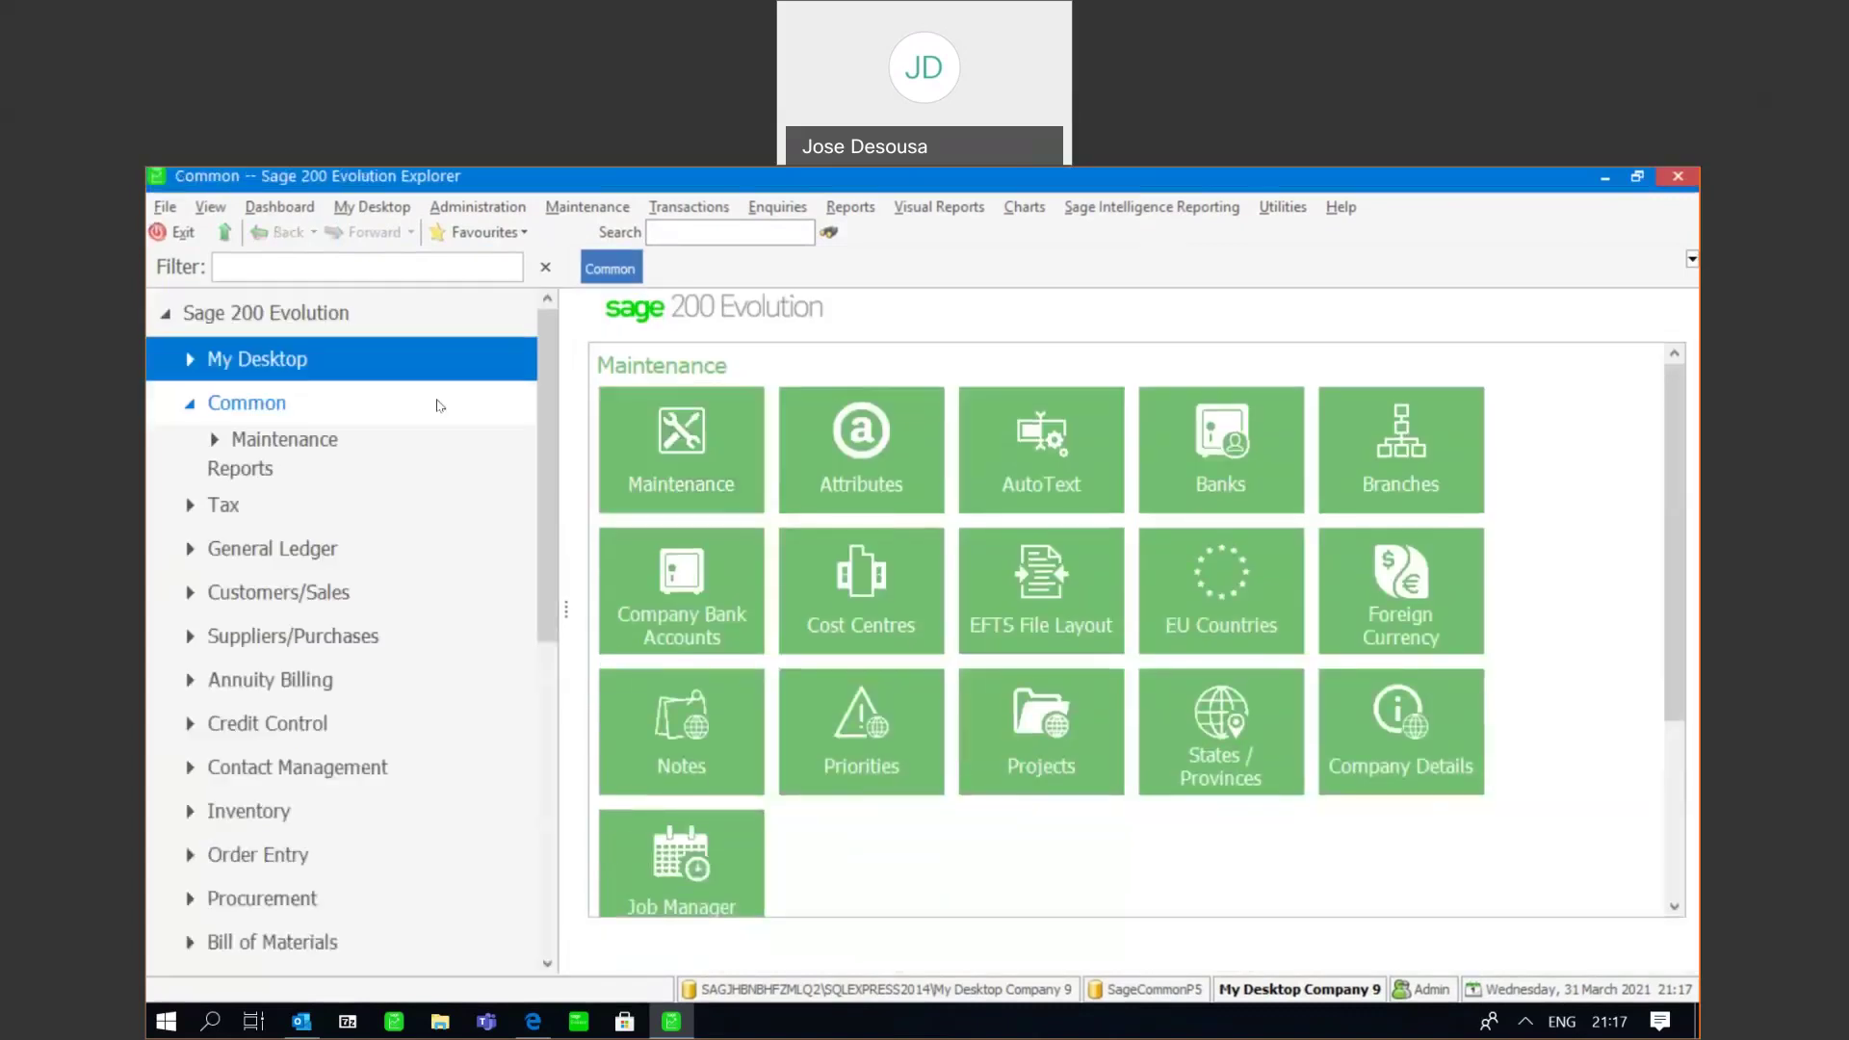
- Create a new journal batch in the General Ledger transactions with the default batch properties
click(333, 546)
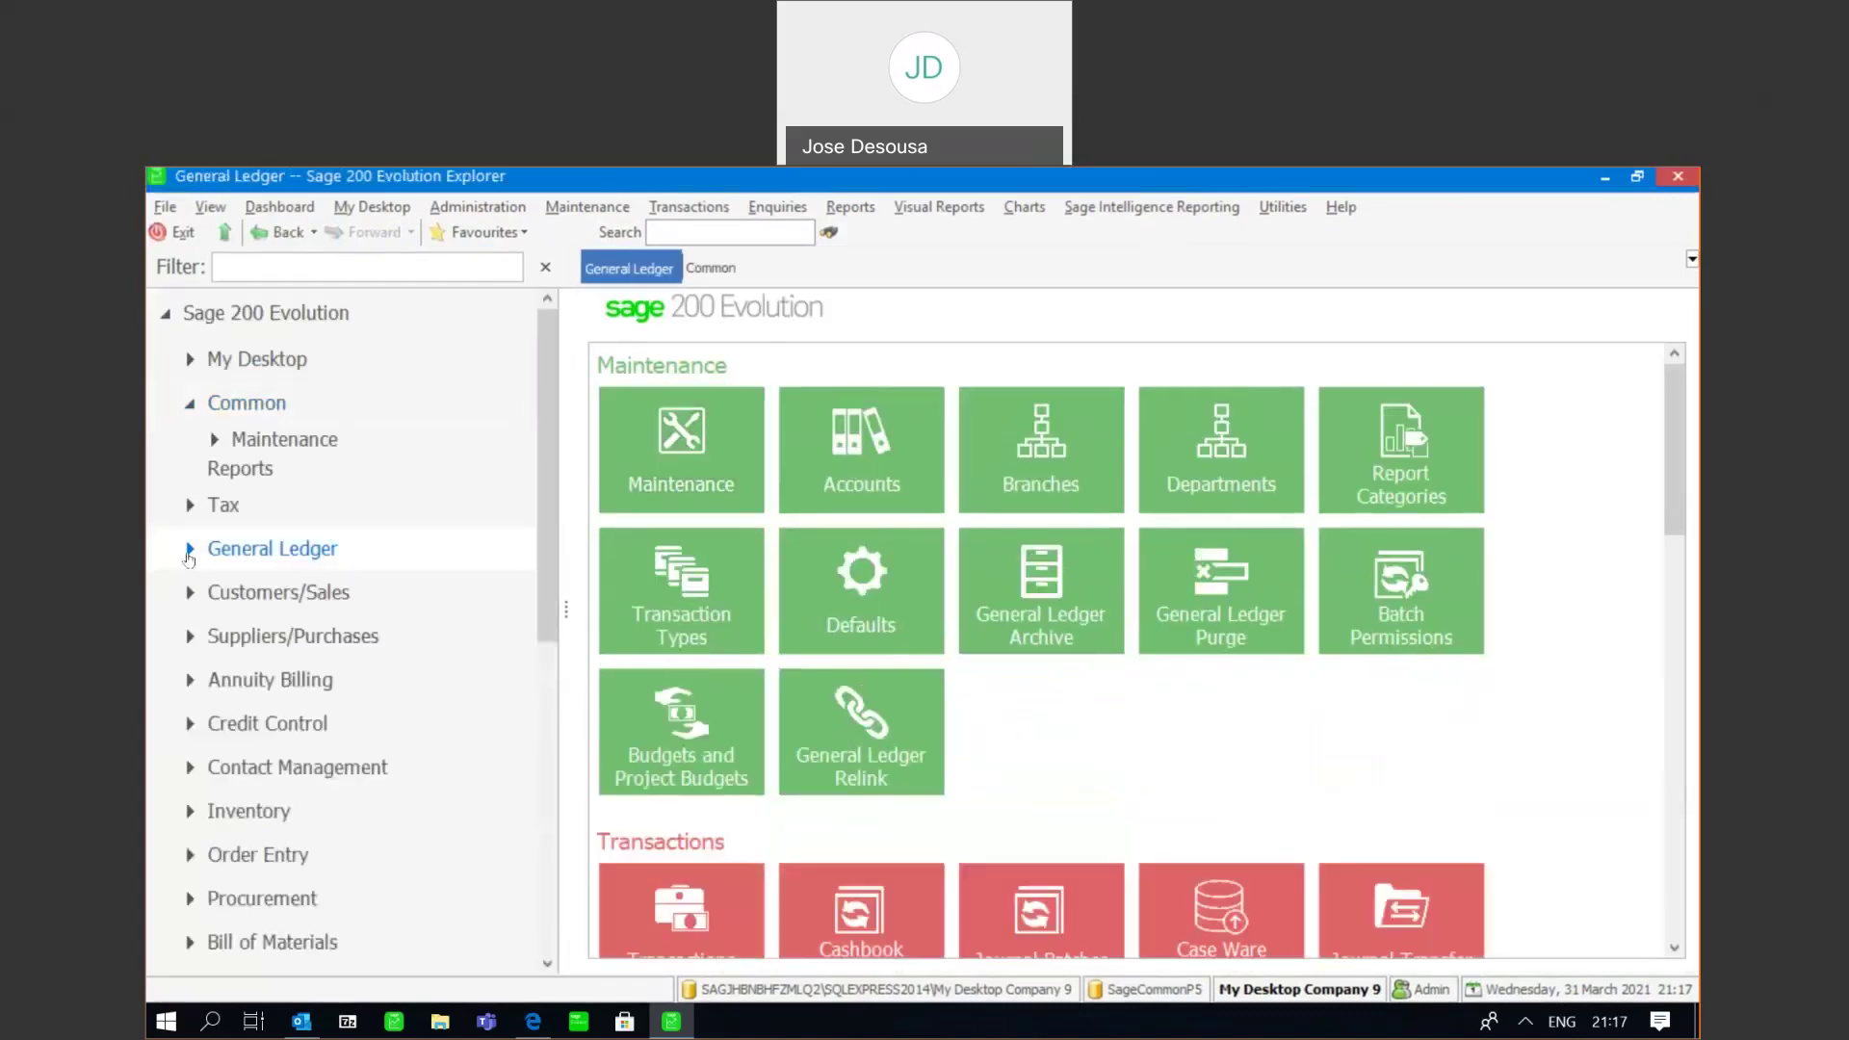
click(189, 550)
click(248, 614)
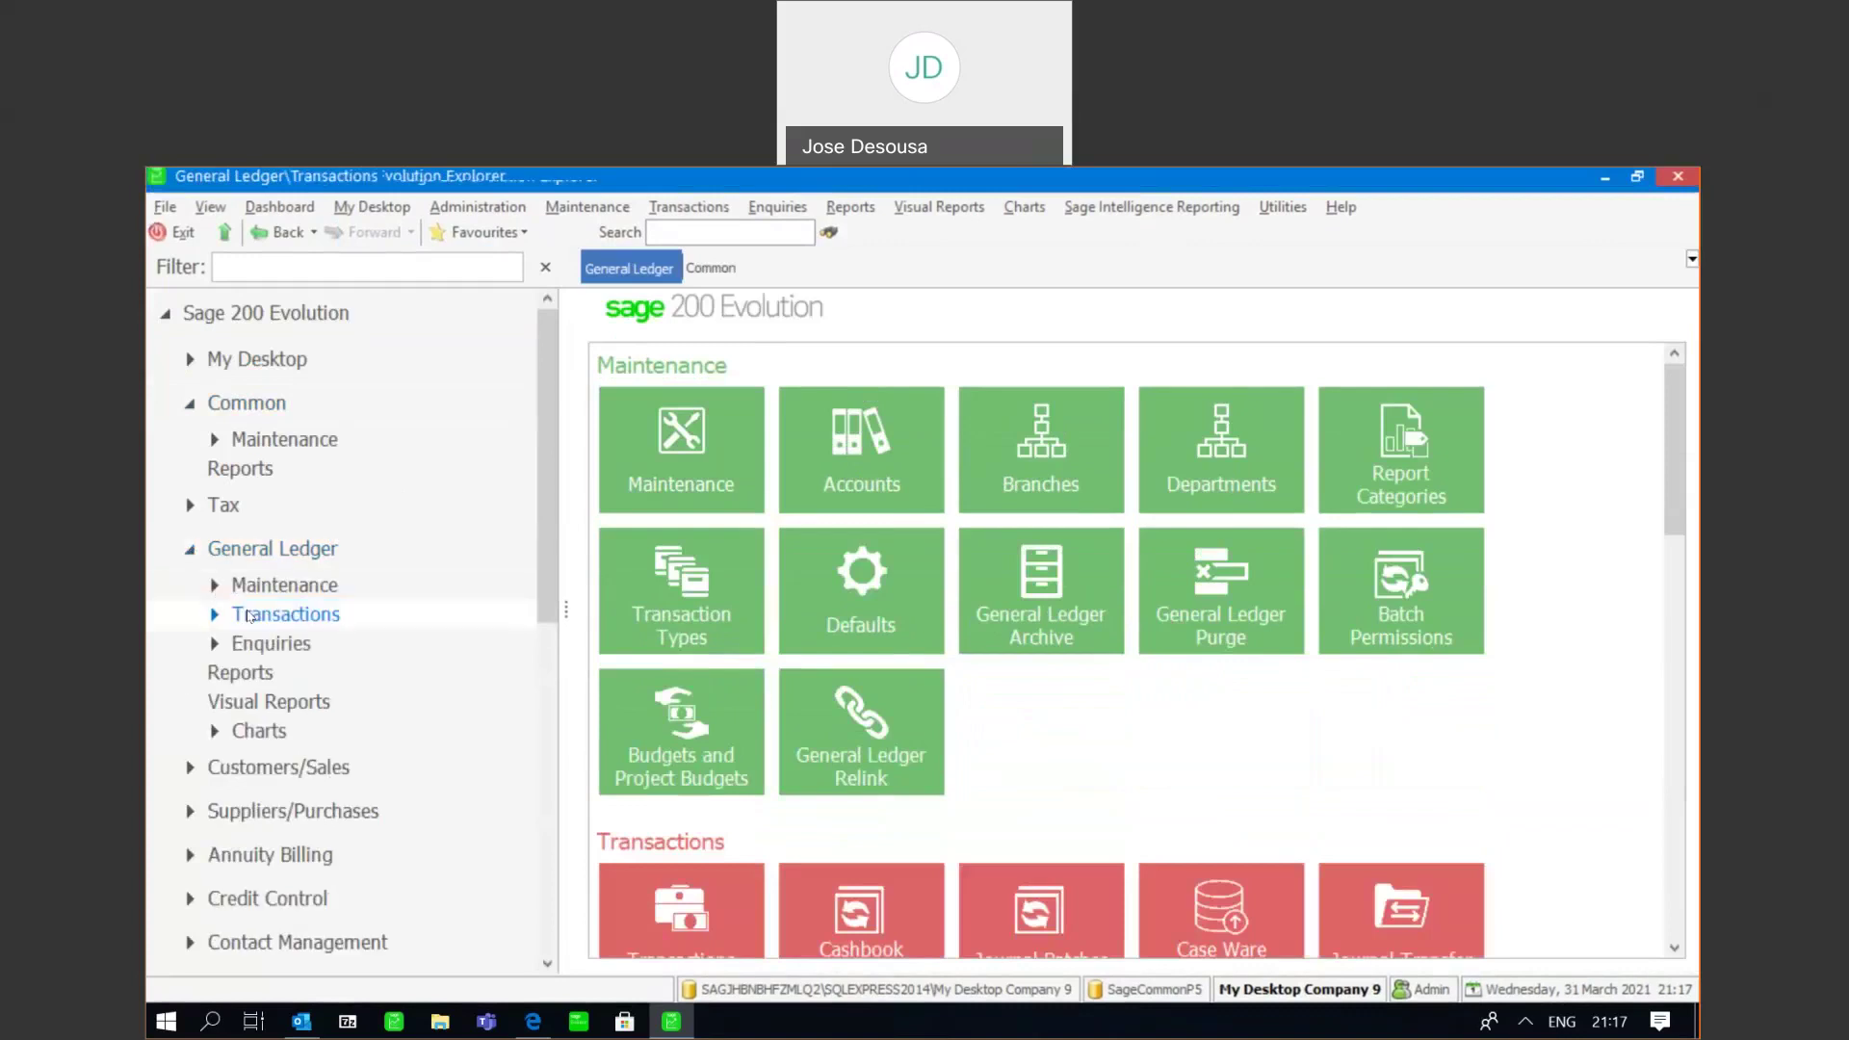
click(871, 426)
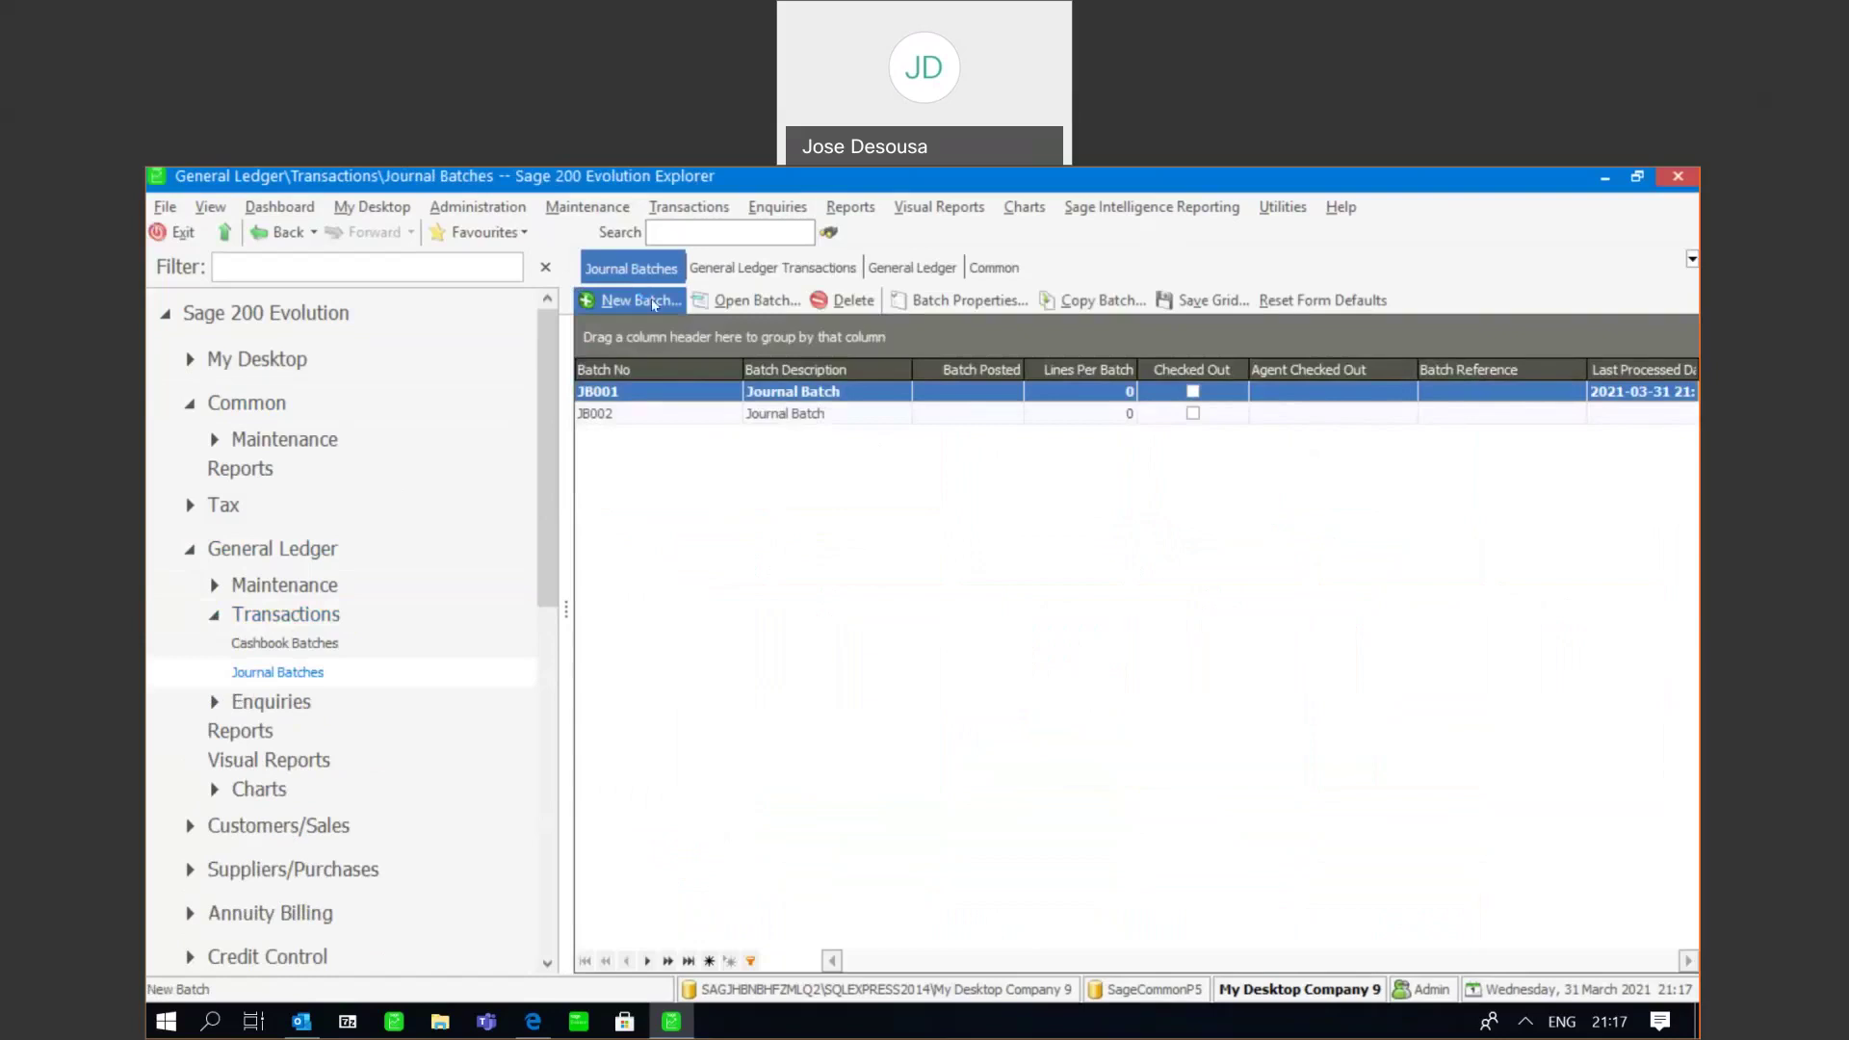
click(653, 304)
click(1114, 896)
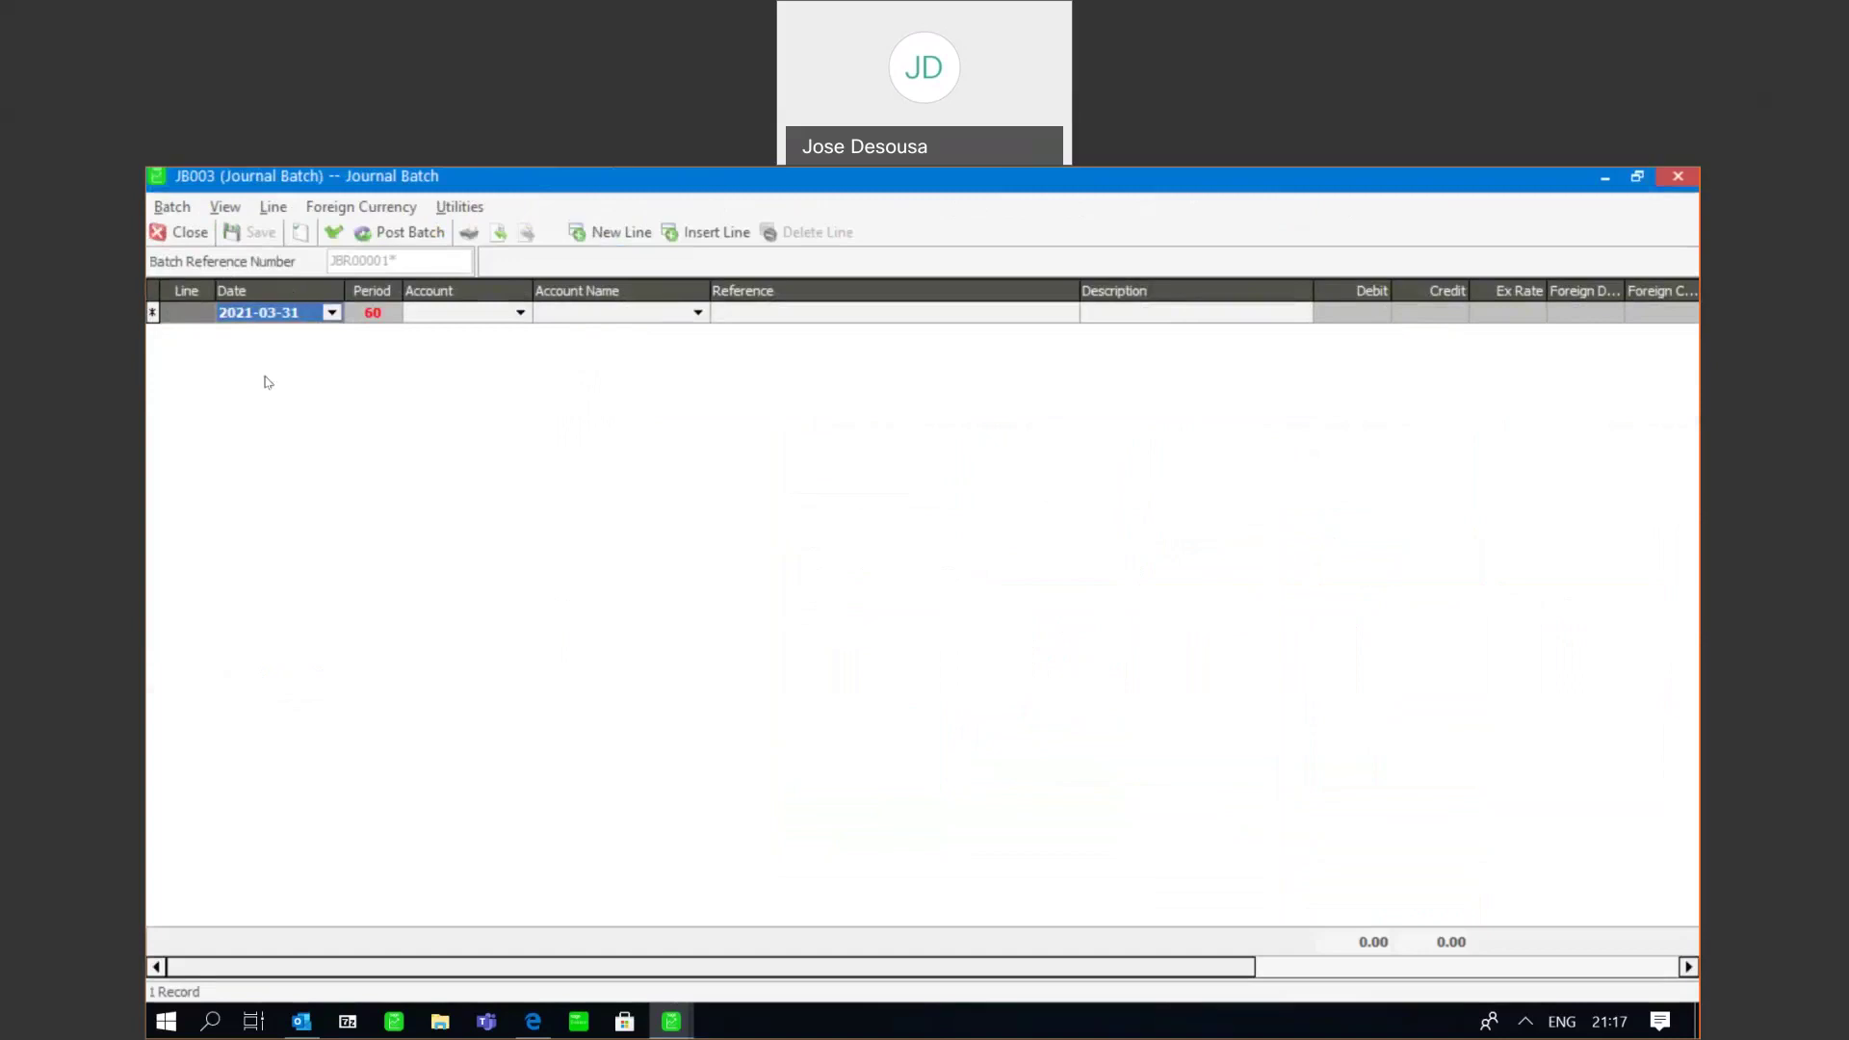
- Enter a journal line dated 2021-03-31 for Accounting Fees with reference REF005, description DESC005 and a debit of 360
click(519, 313)
click(510, 358)
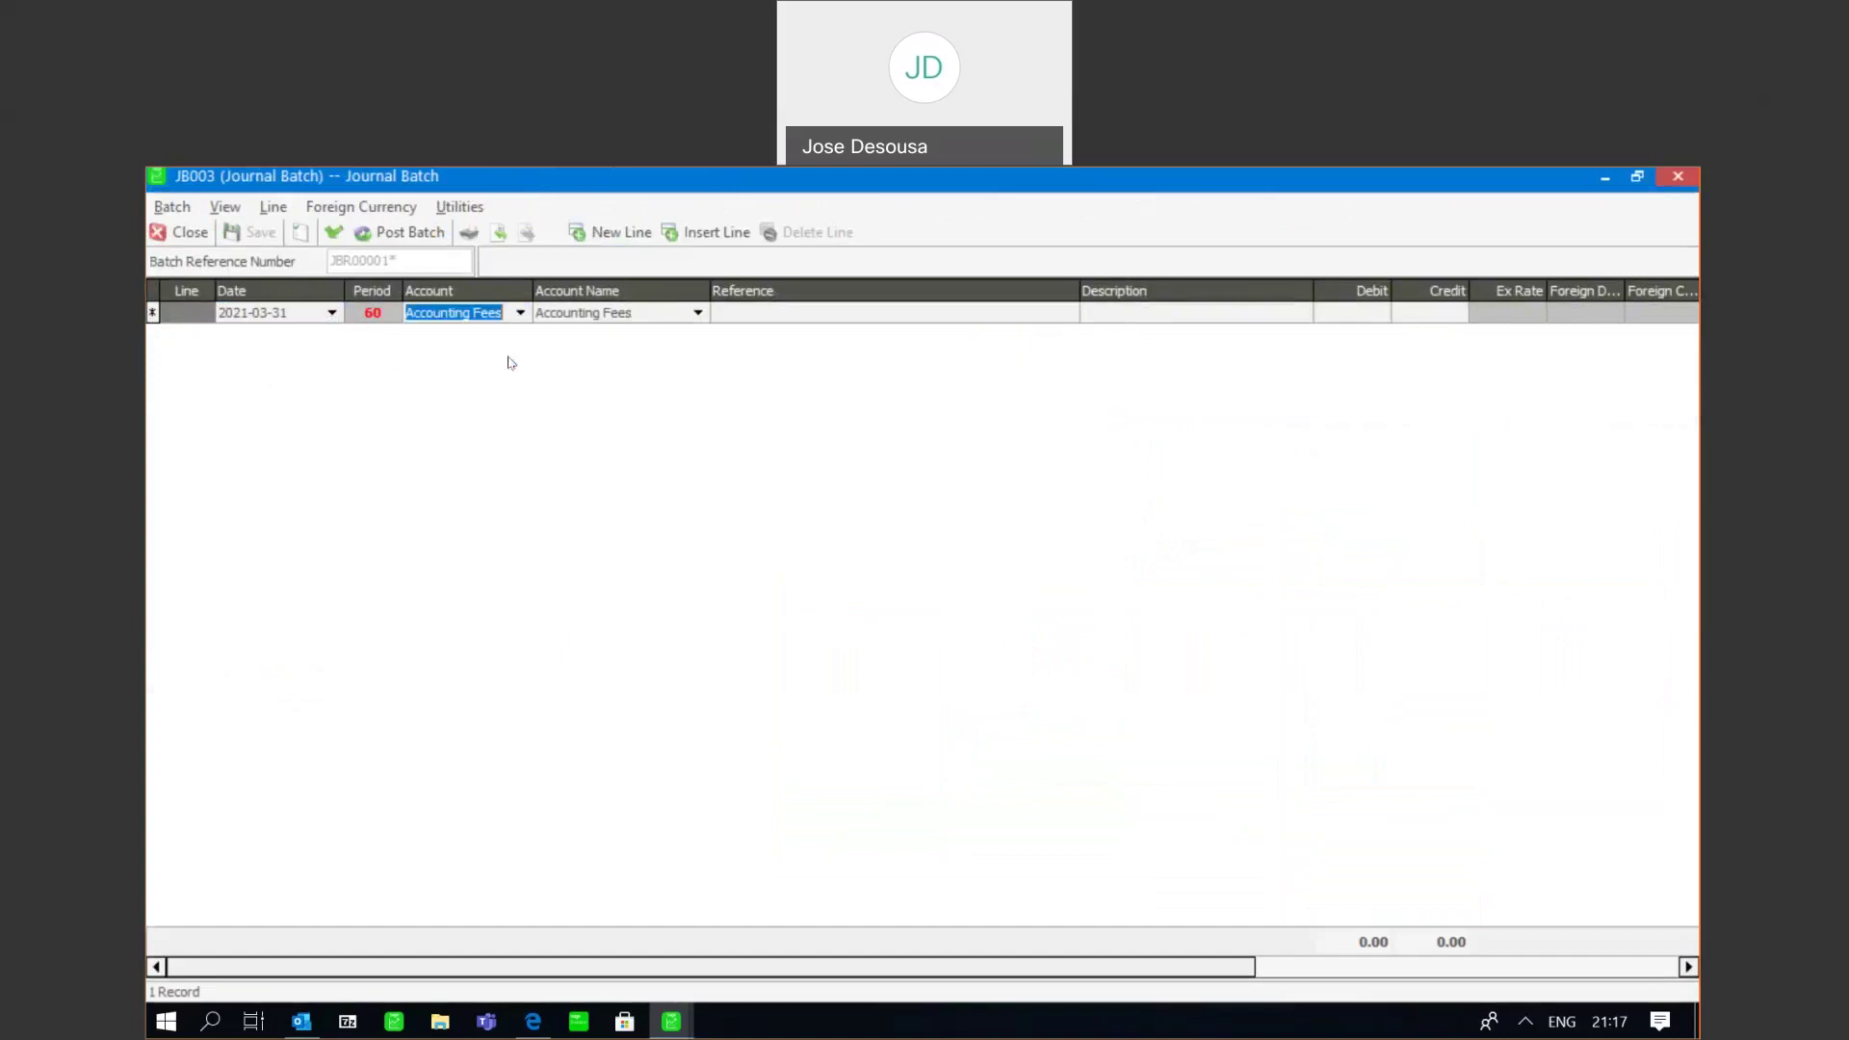
text(REF005)
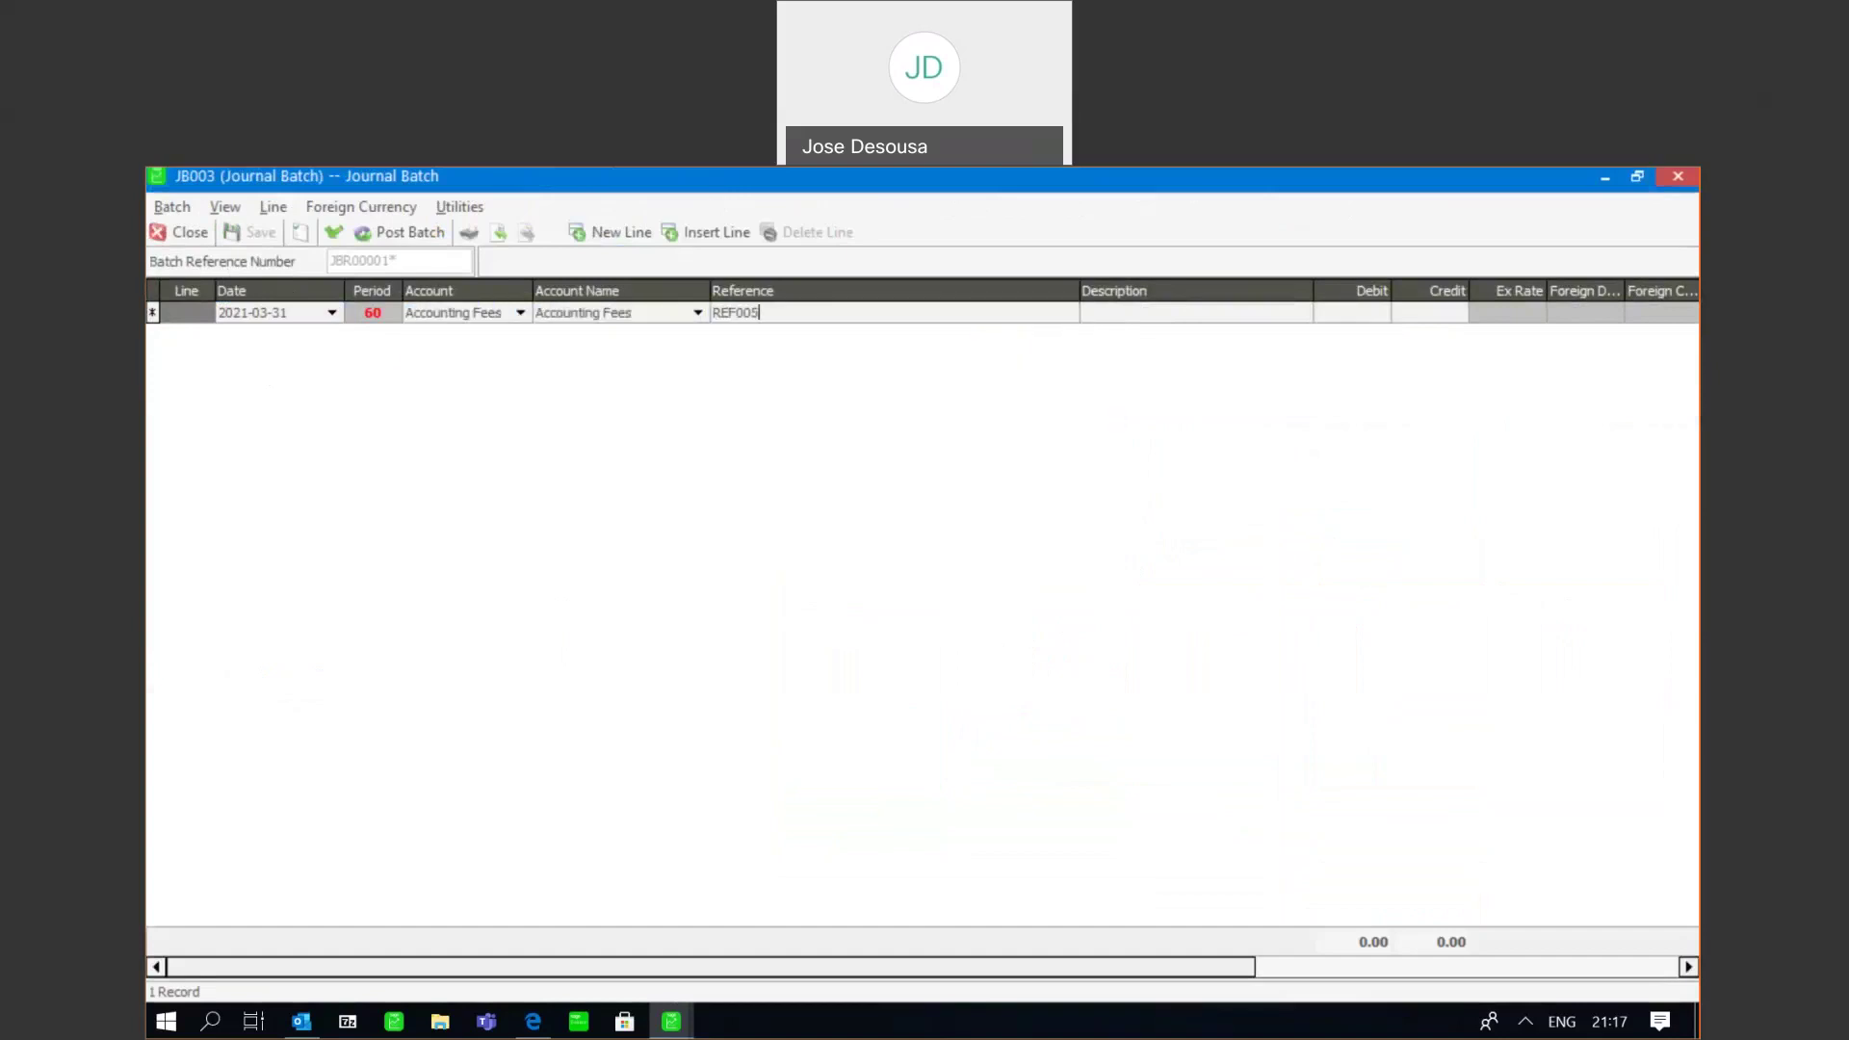
key(Tab)
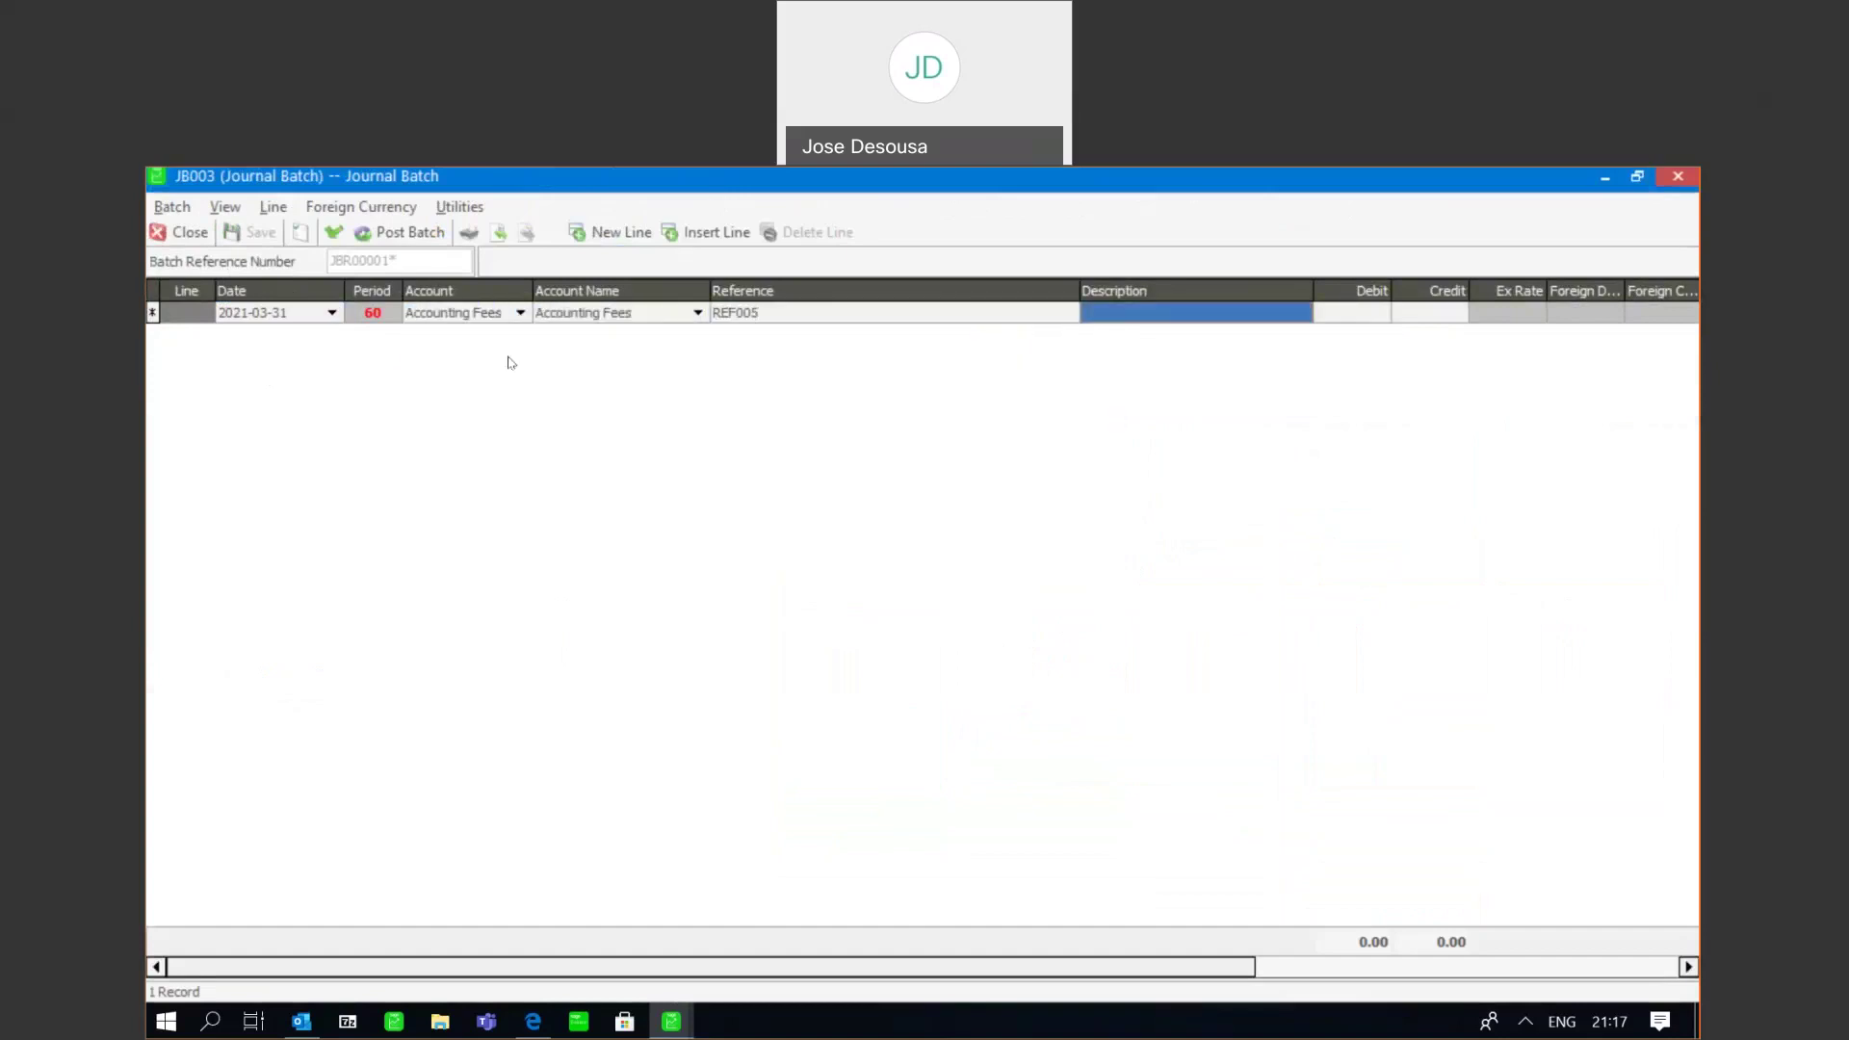
text(DESC005)
key(Tab)
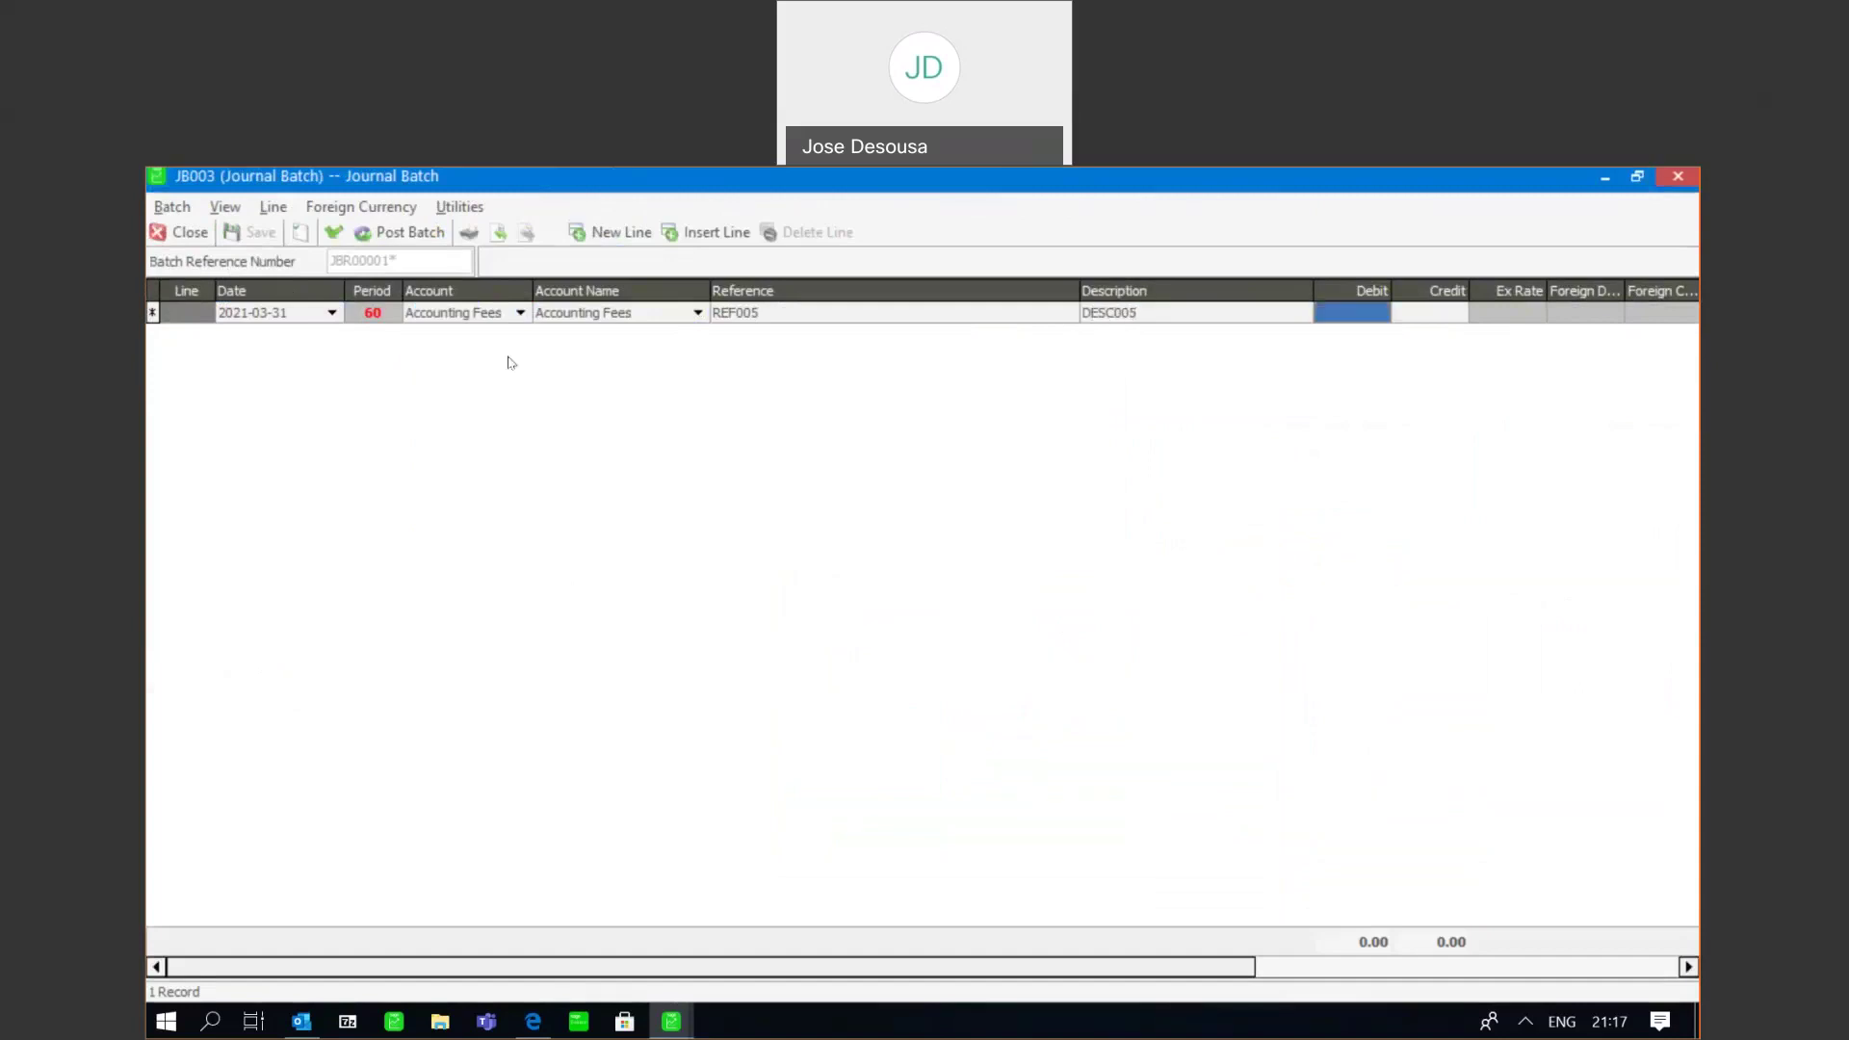
text(360)
key(Tab)
key(Tab)
key(Tab)
key(Tab)
key(Tab)
key(Tab)
key(Tab)
key(Tab)
key(Tab)
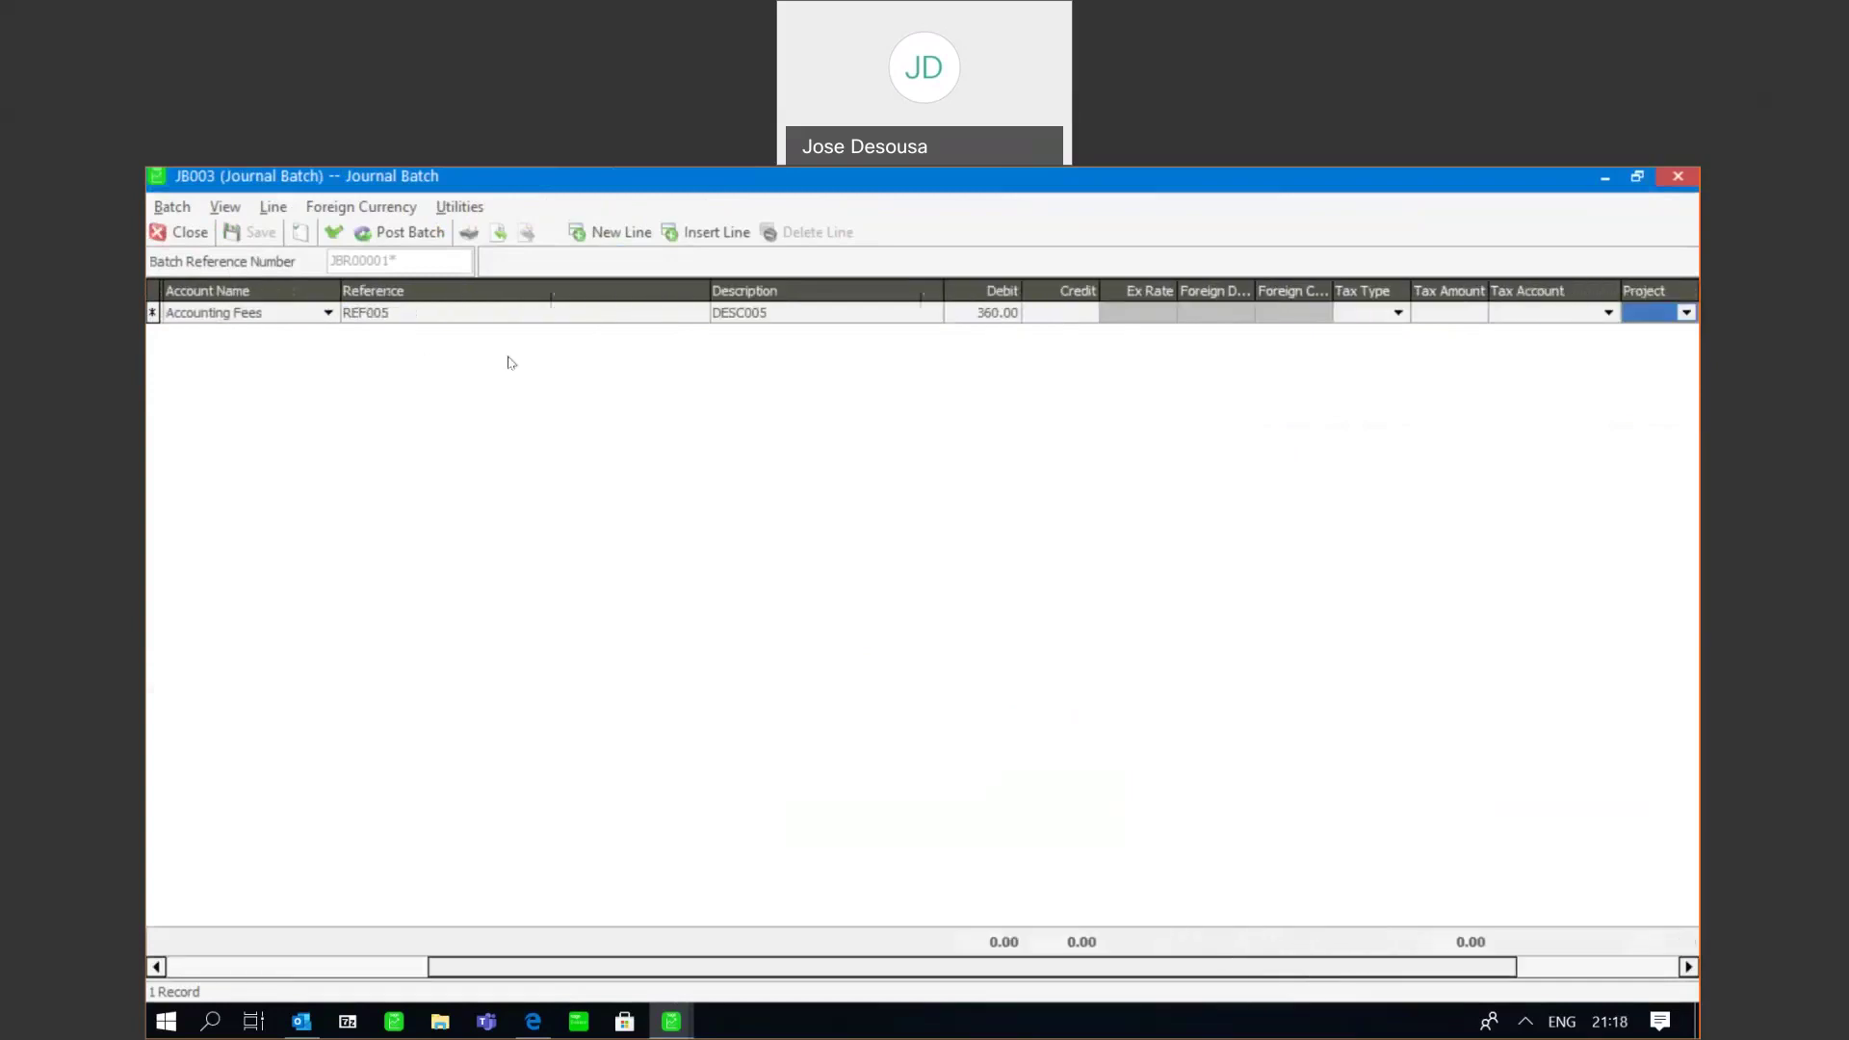
key(Tab)
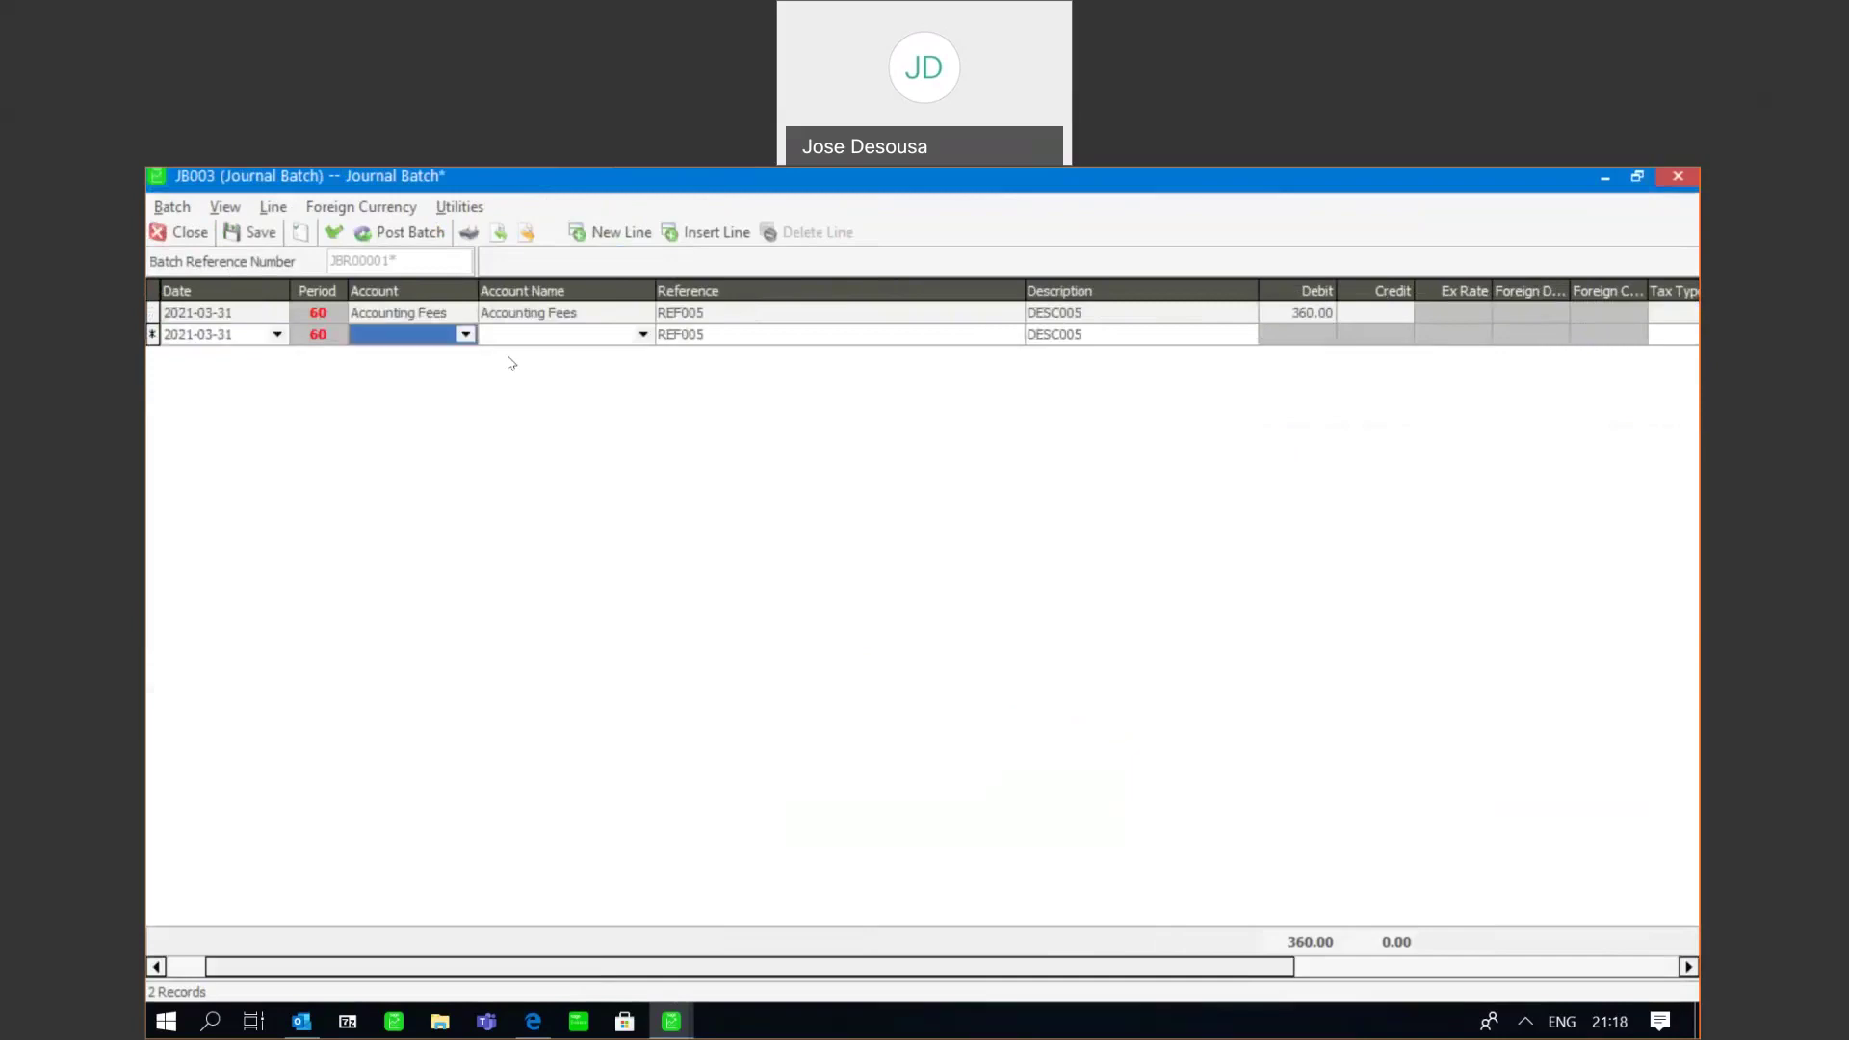
- Fill in the second journal line for Other Income with reference REF006, description DESC006 and a credit of 360
key(Tab)
key(Tab)
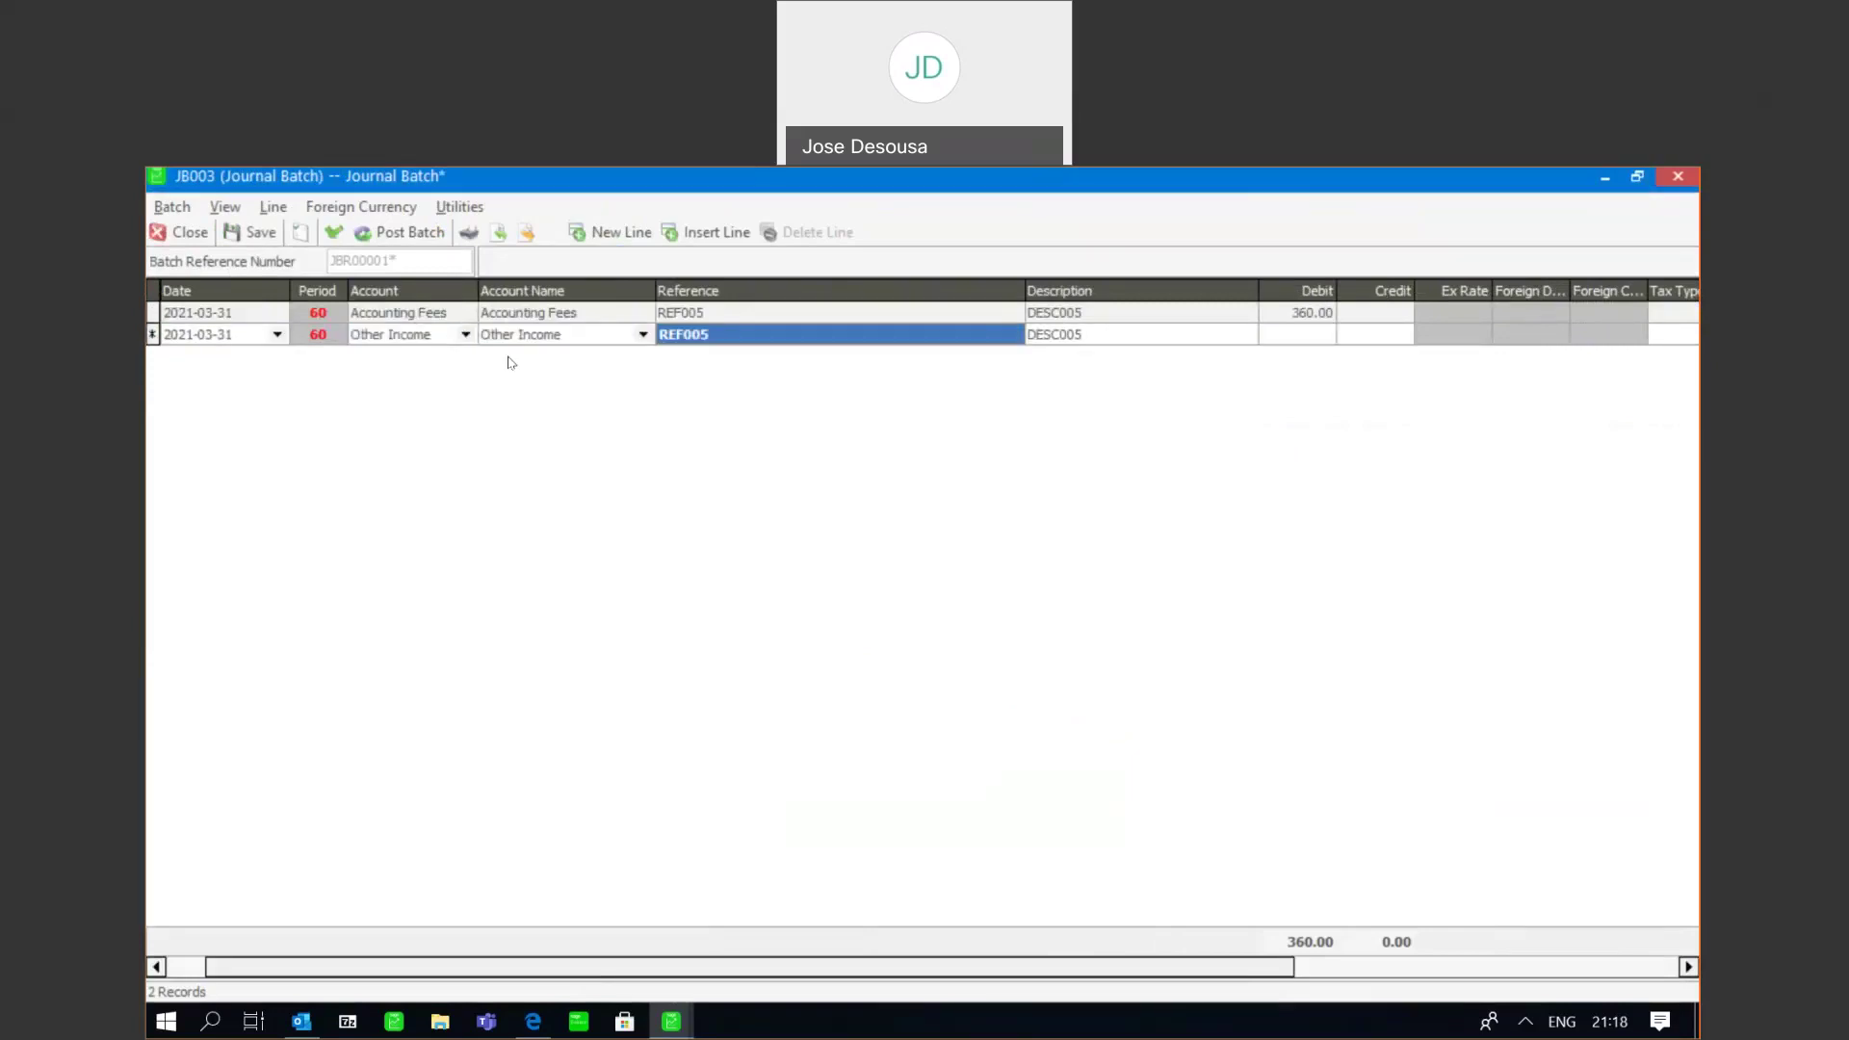
text(R)
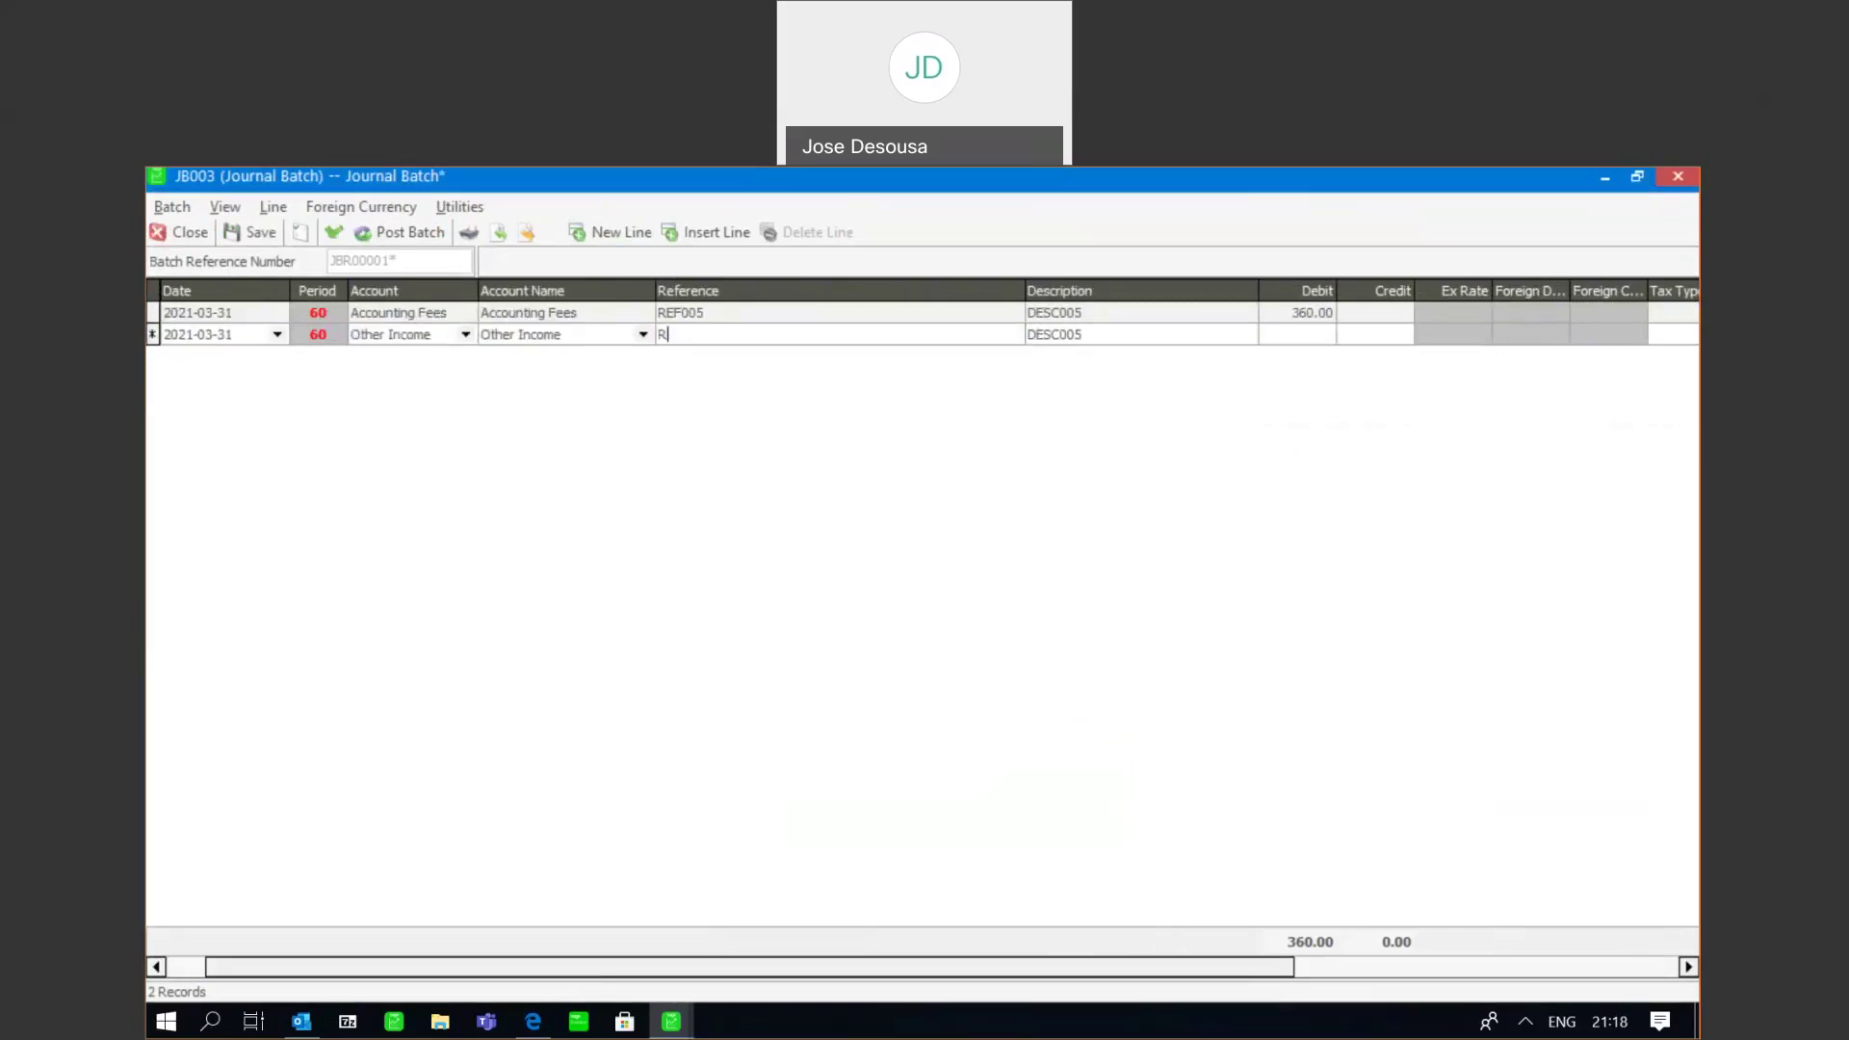
text(EF006)
key(Tab)
text(DESC006)
key(Tab)
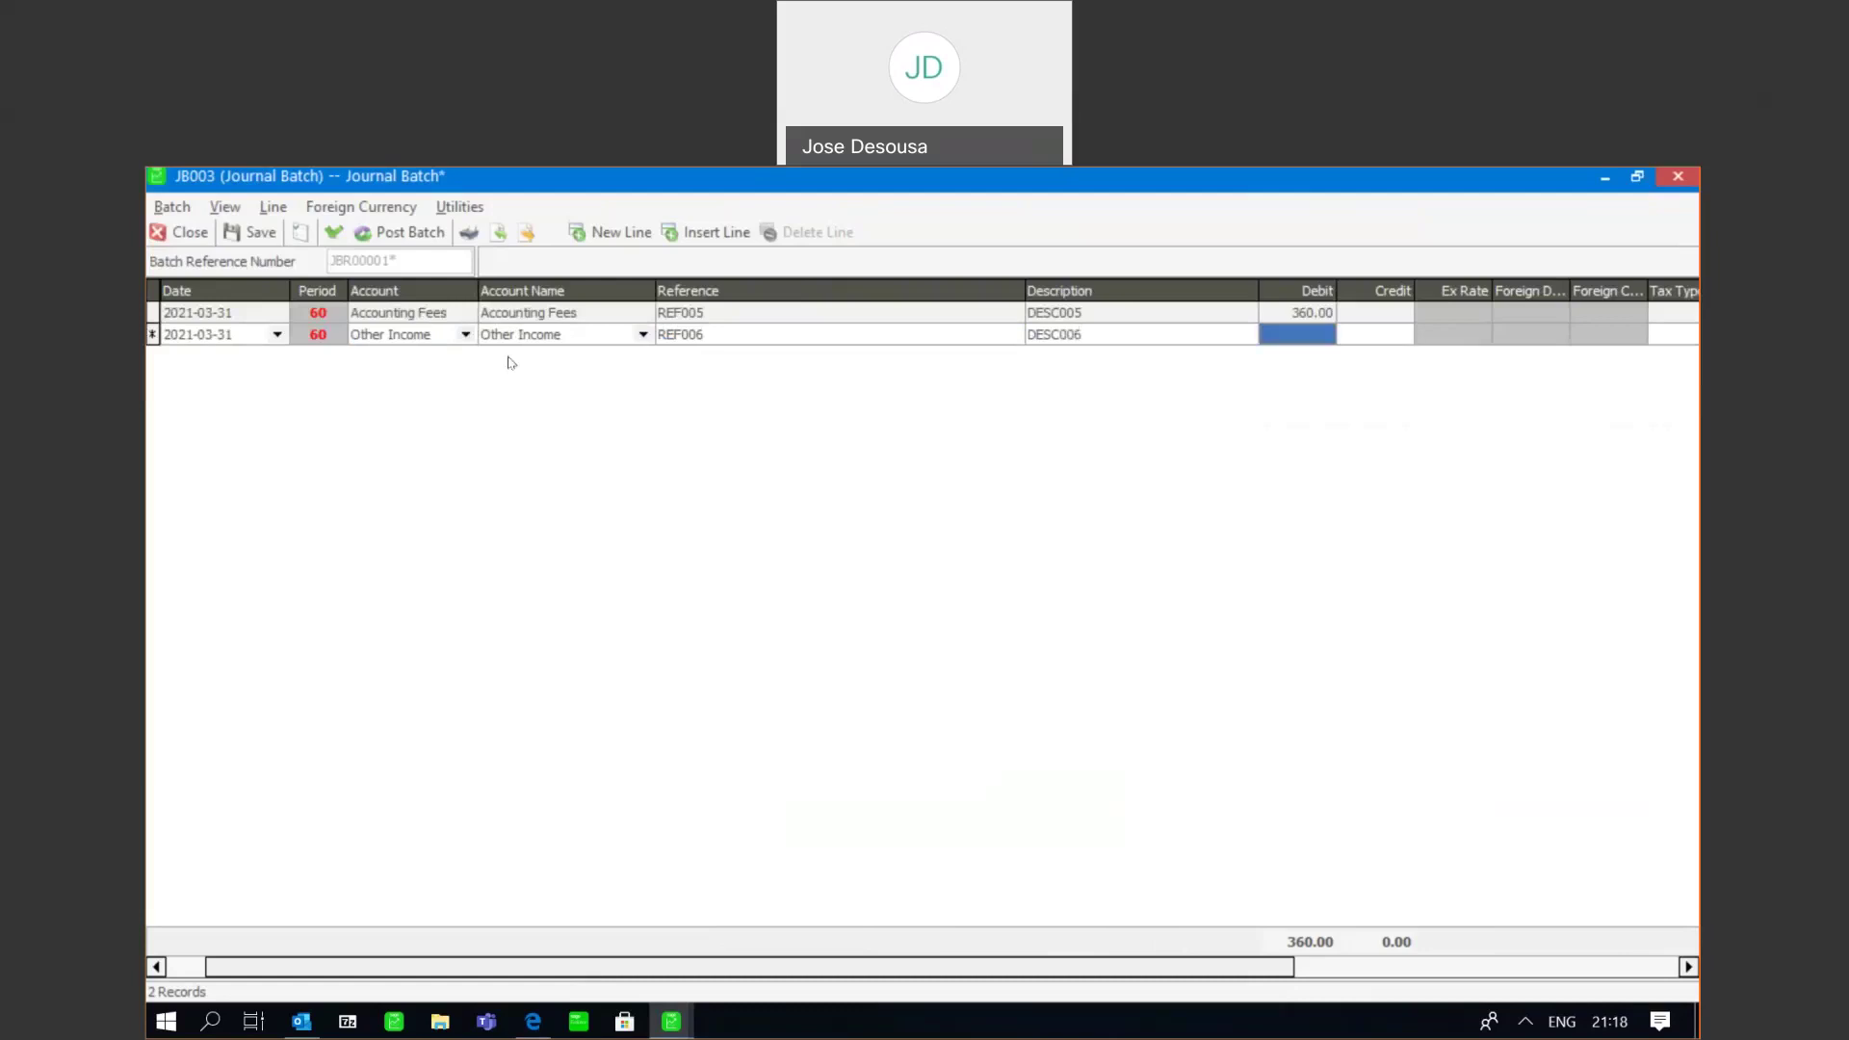
key(Tab)
text(360)
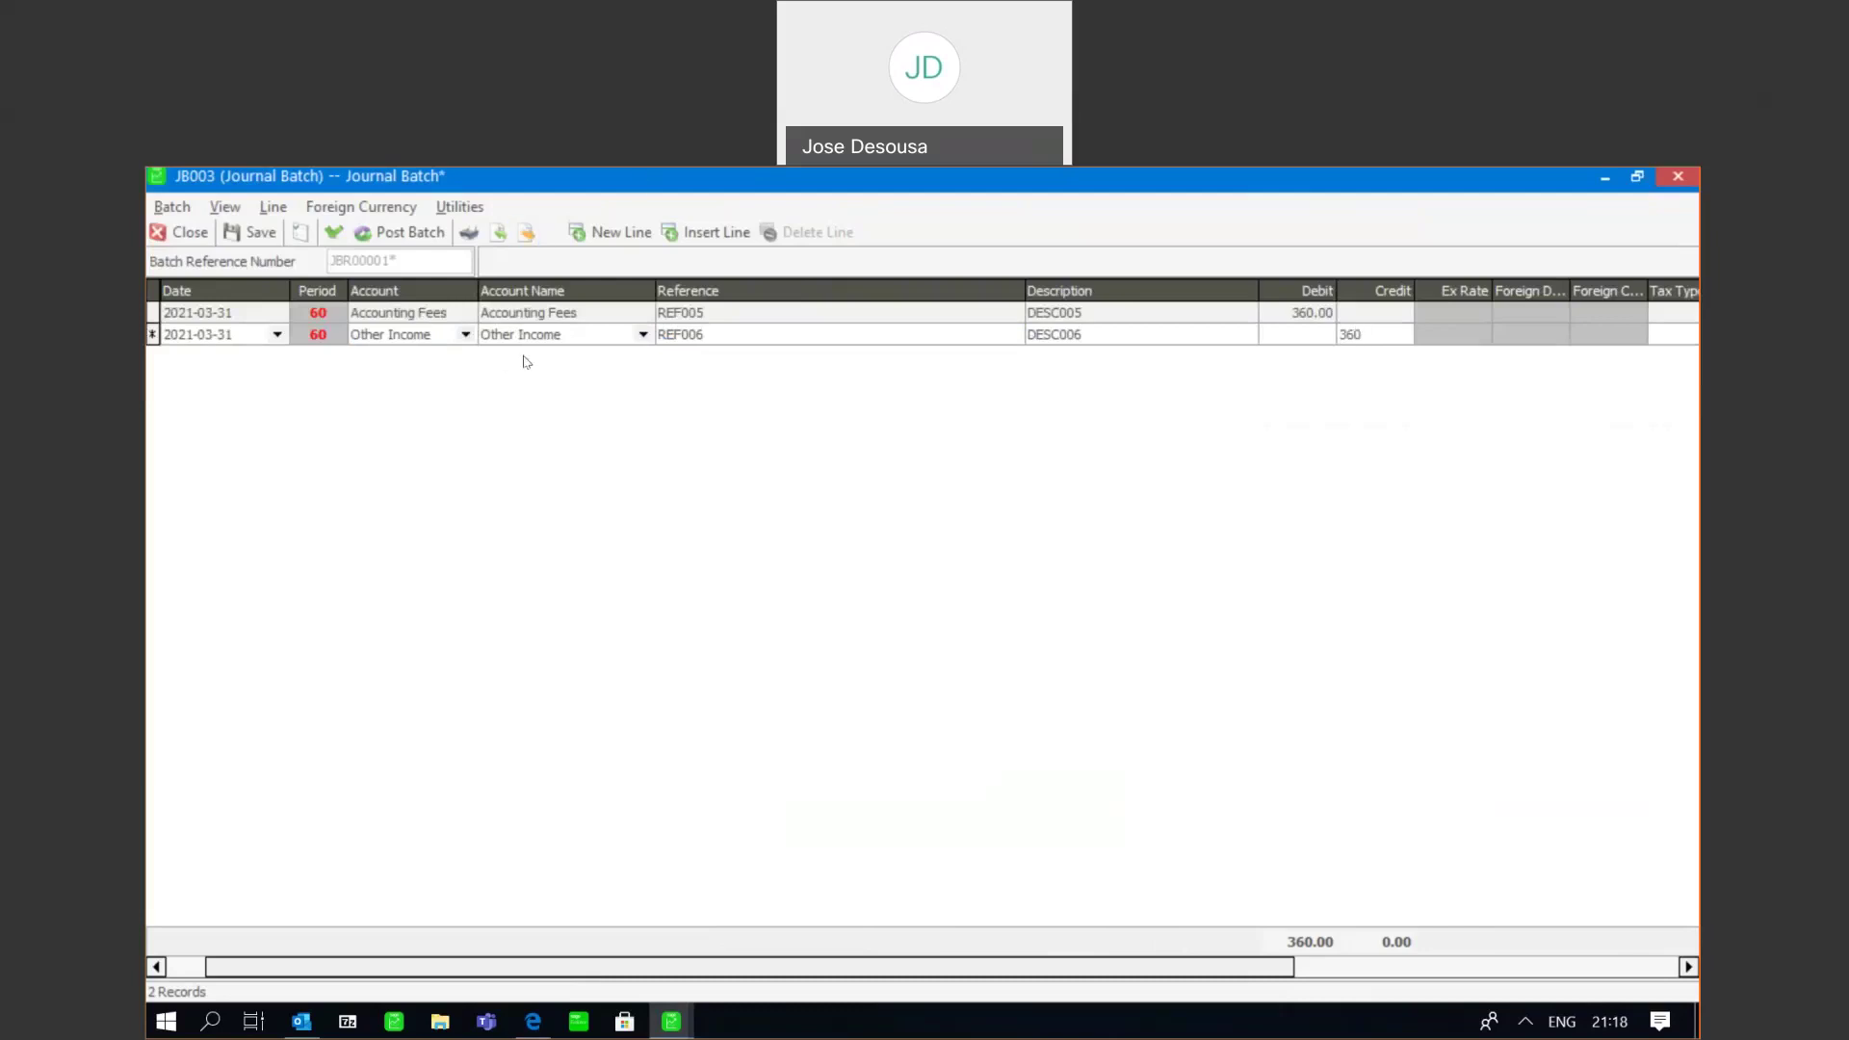
- Validate the journal batch dated 2021-03-31 and close it without saving the changes
click(335, 242)
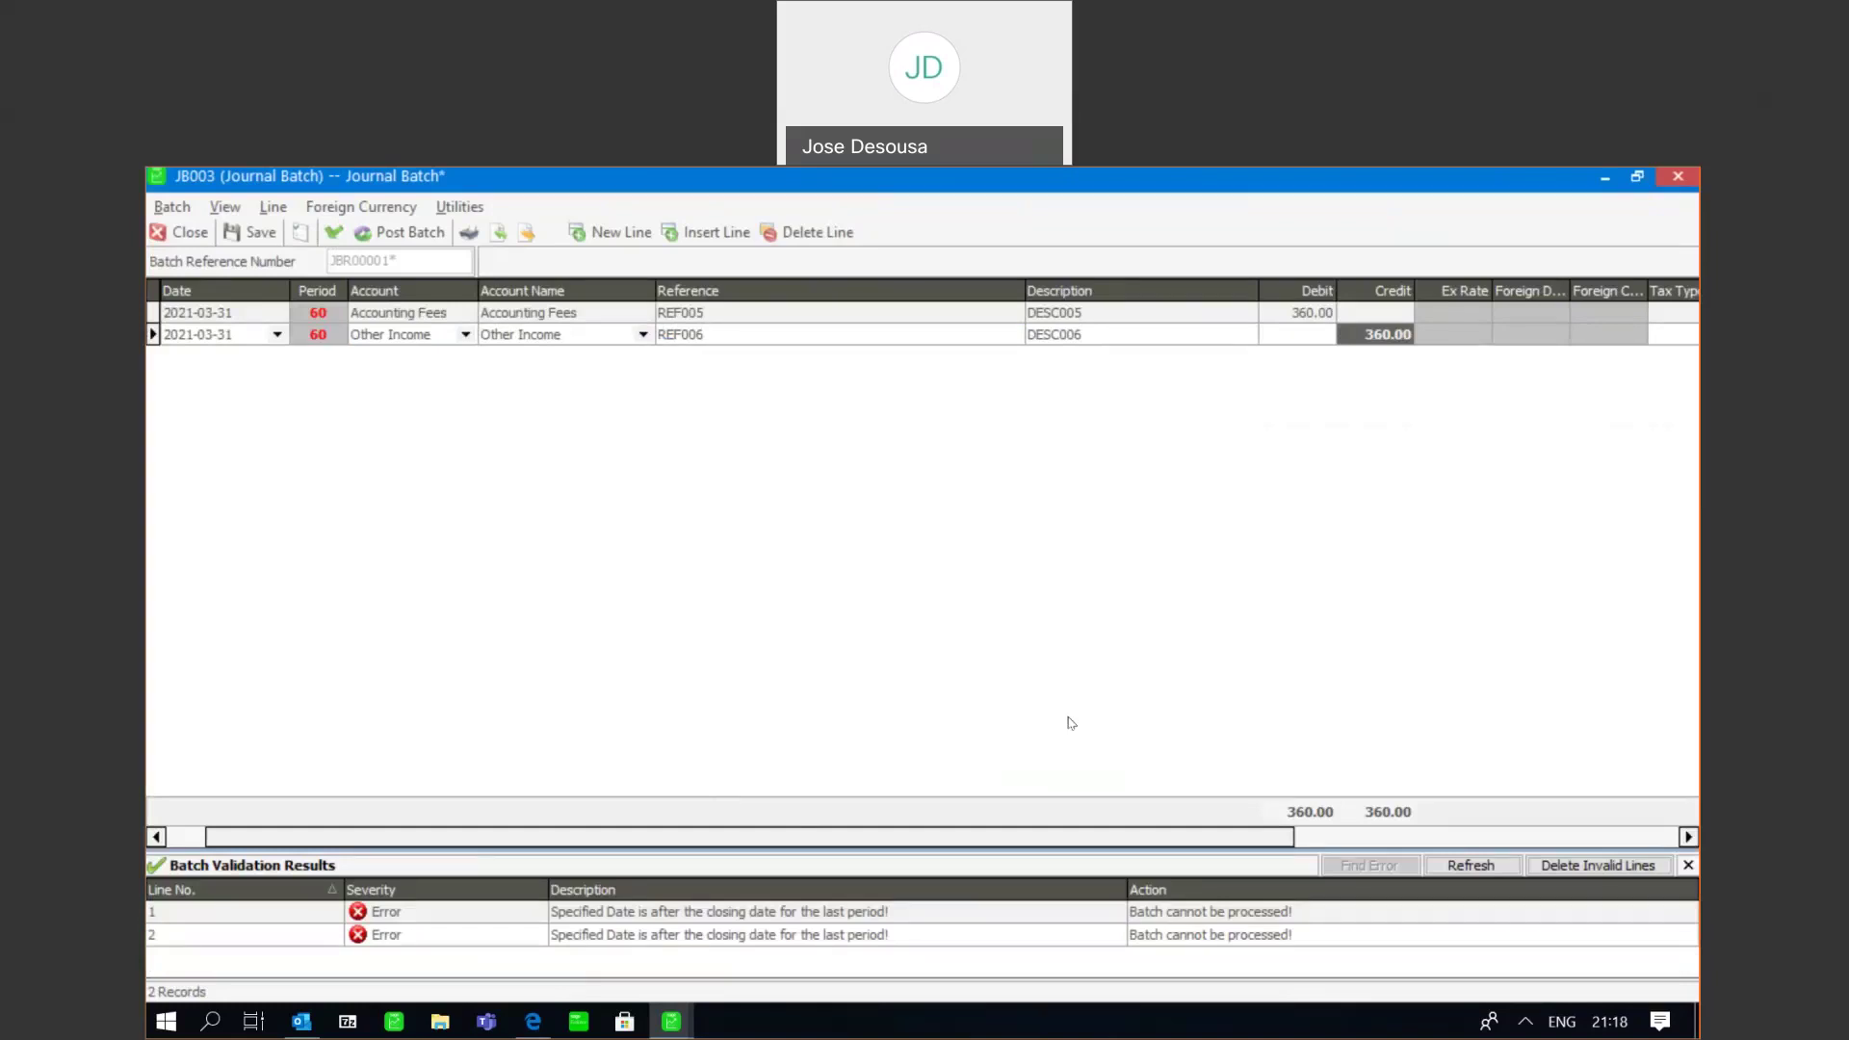
click(190, 232)
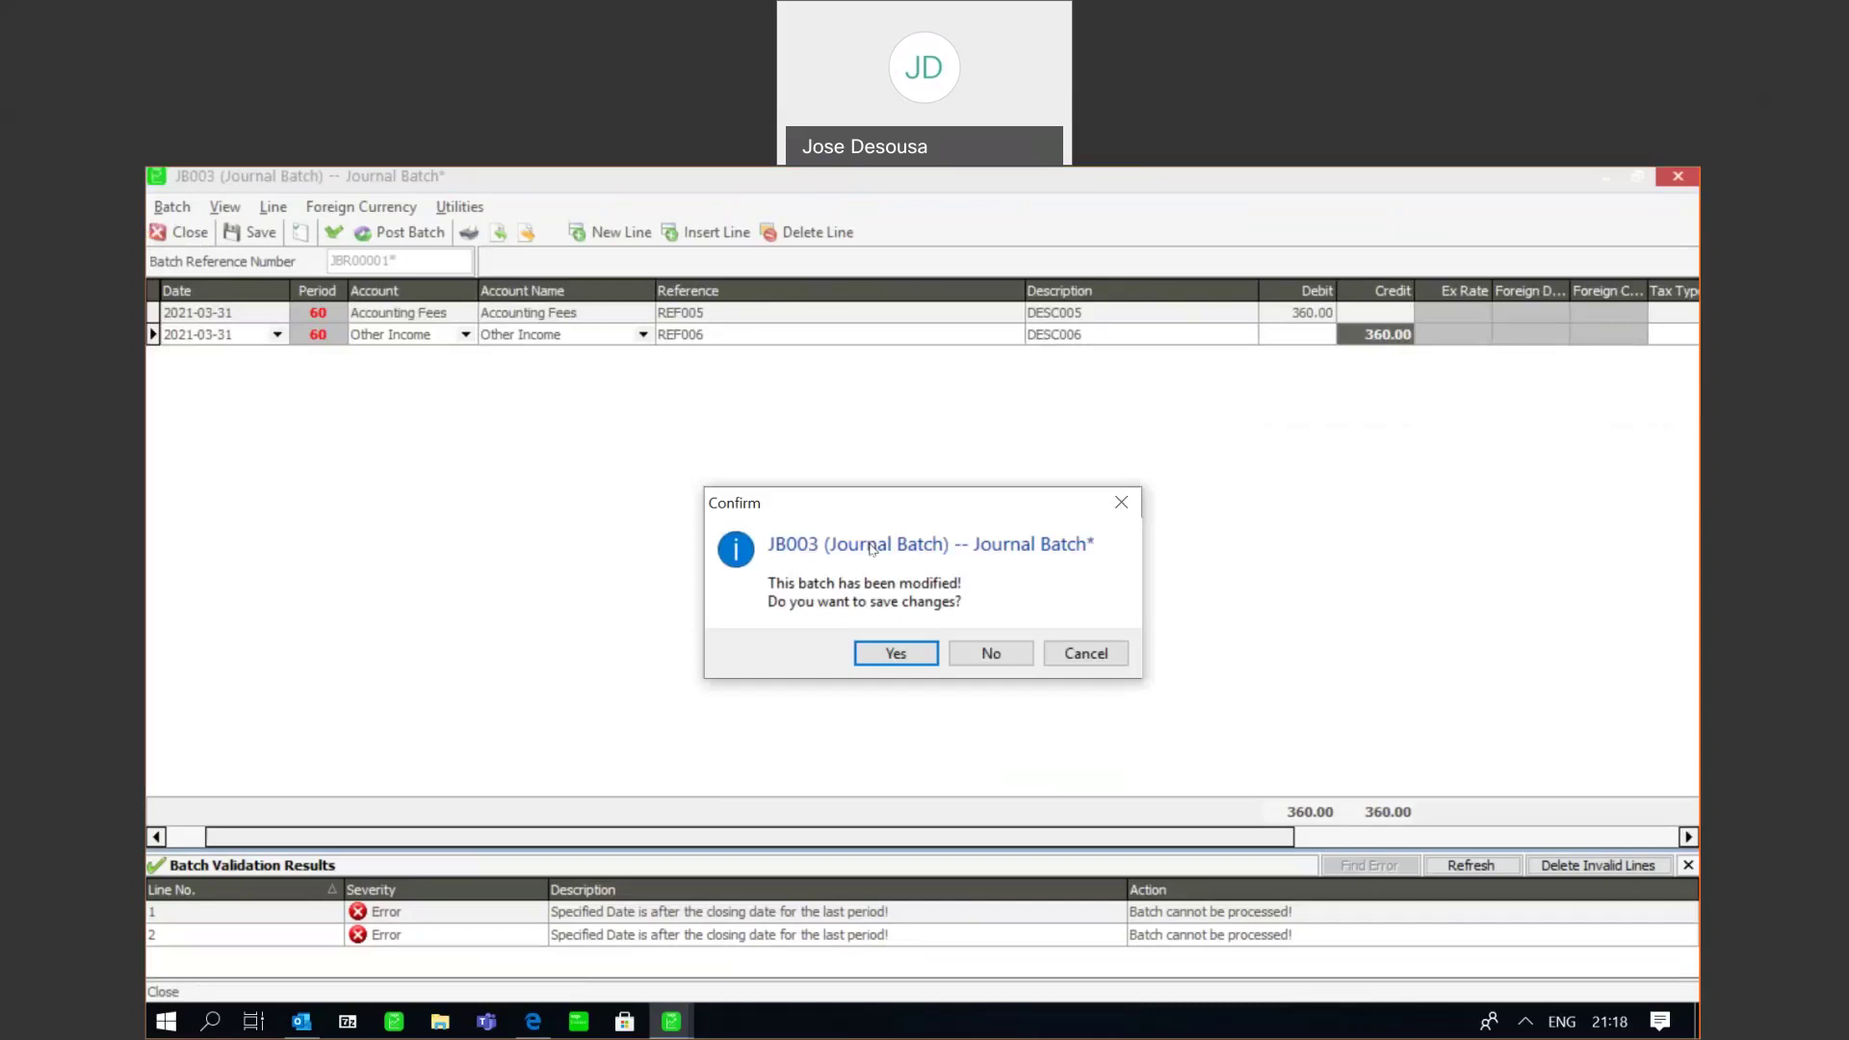
click(999, 654)
- Add a new financial year with its periods in the accounting periods of the Company Details
click(994, 268)
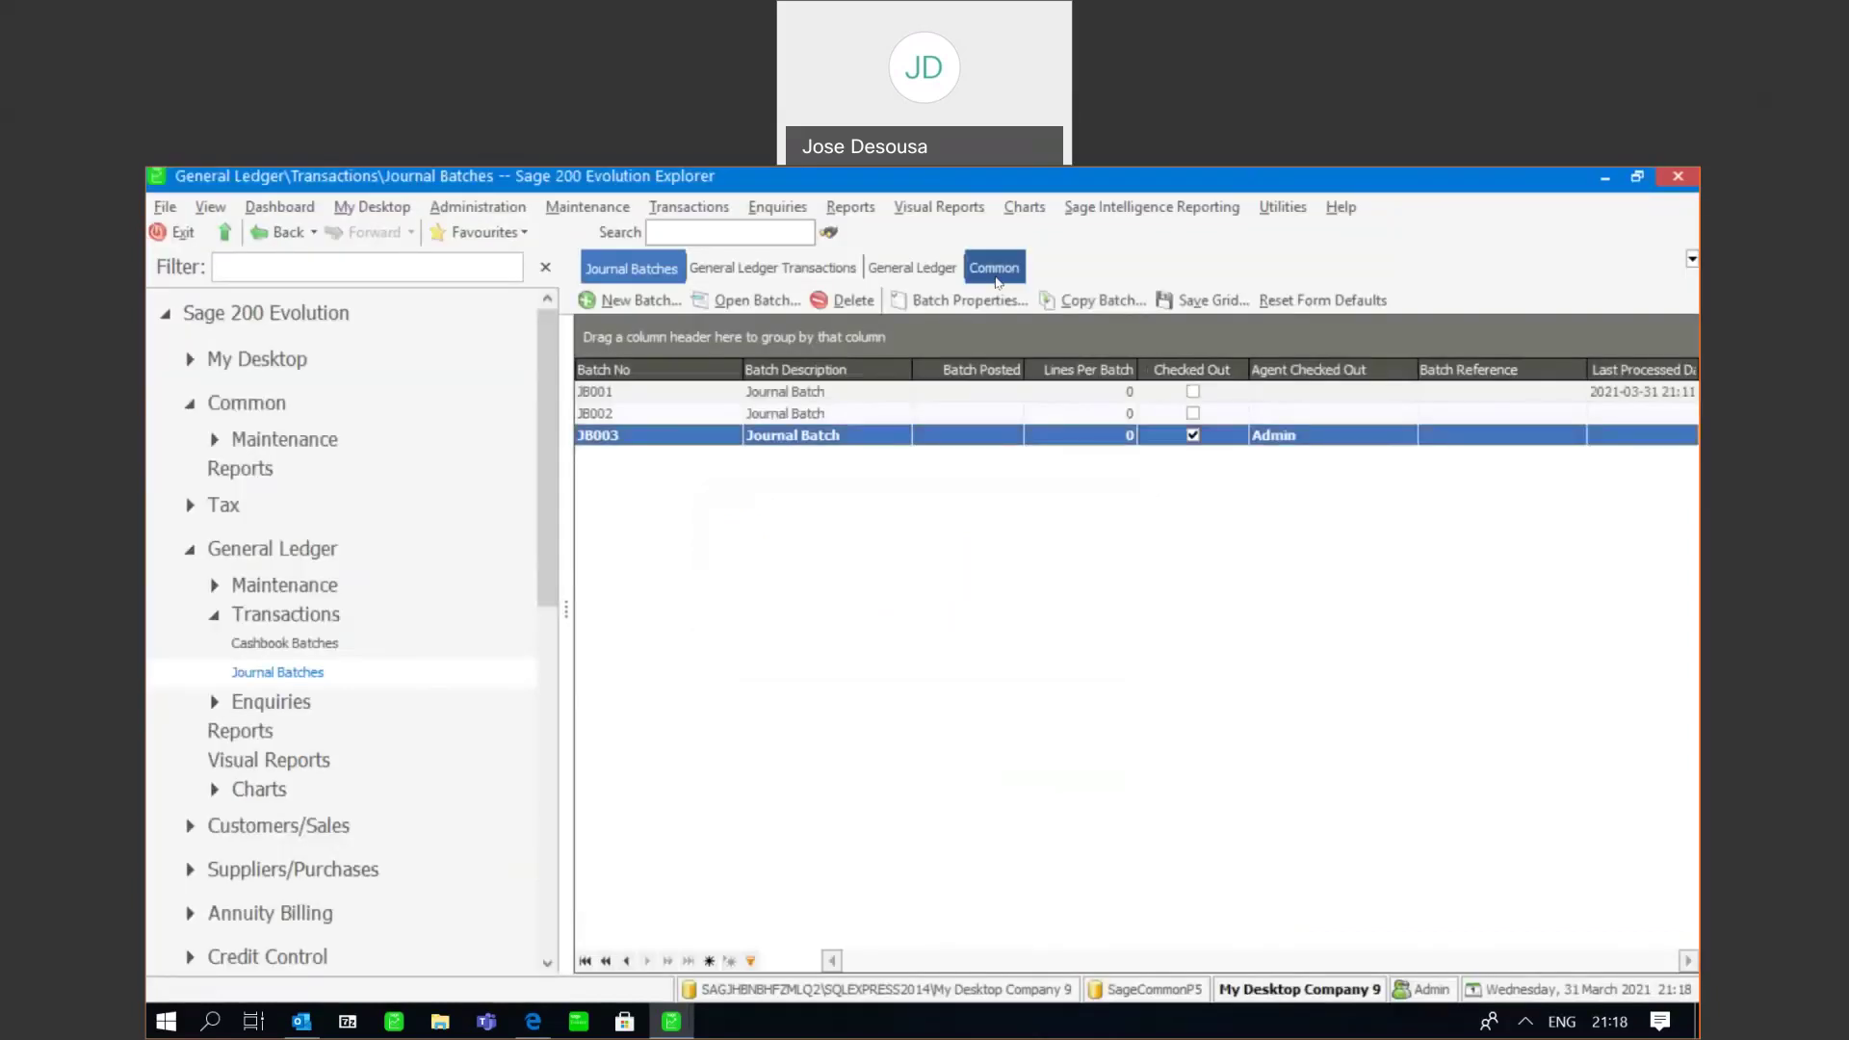
click(1431, 730)
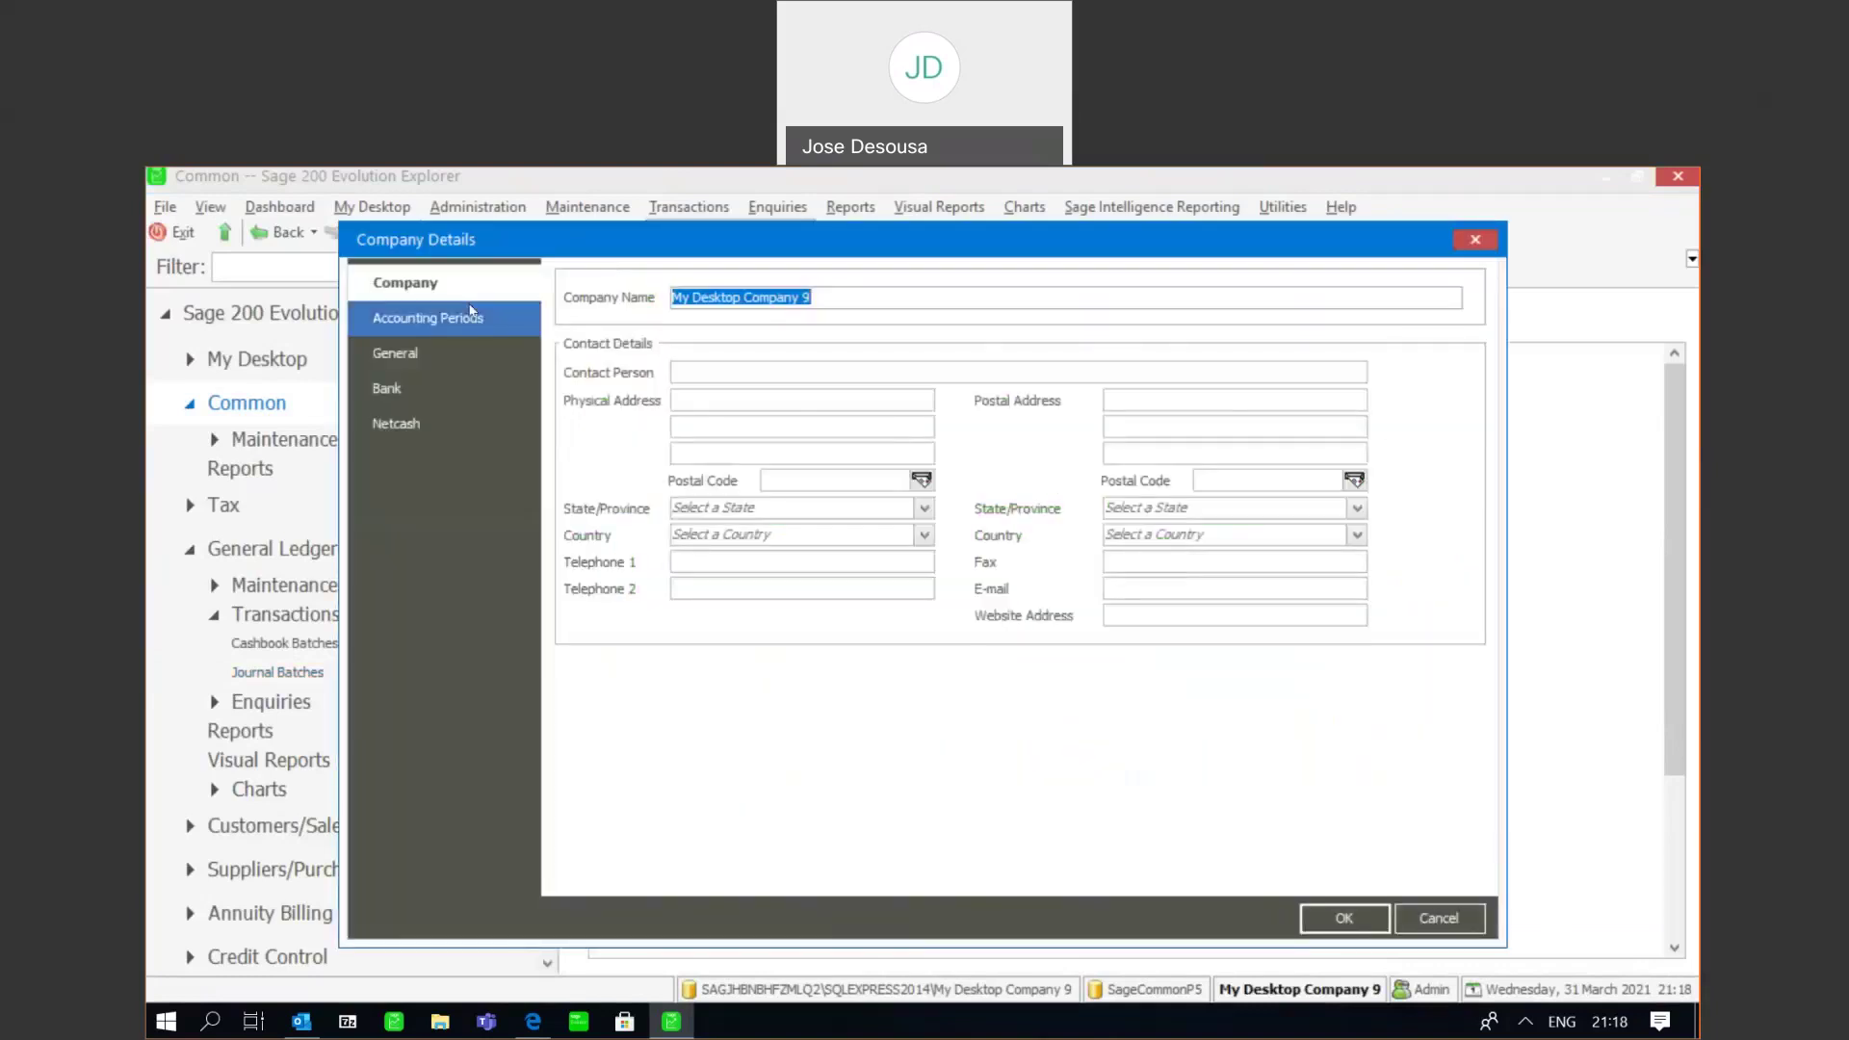
click(472, 316)
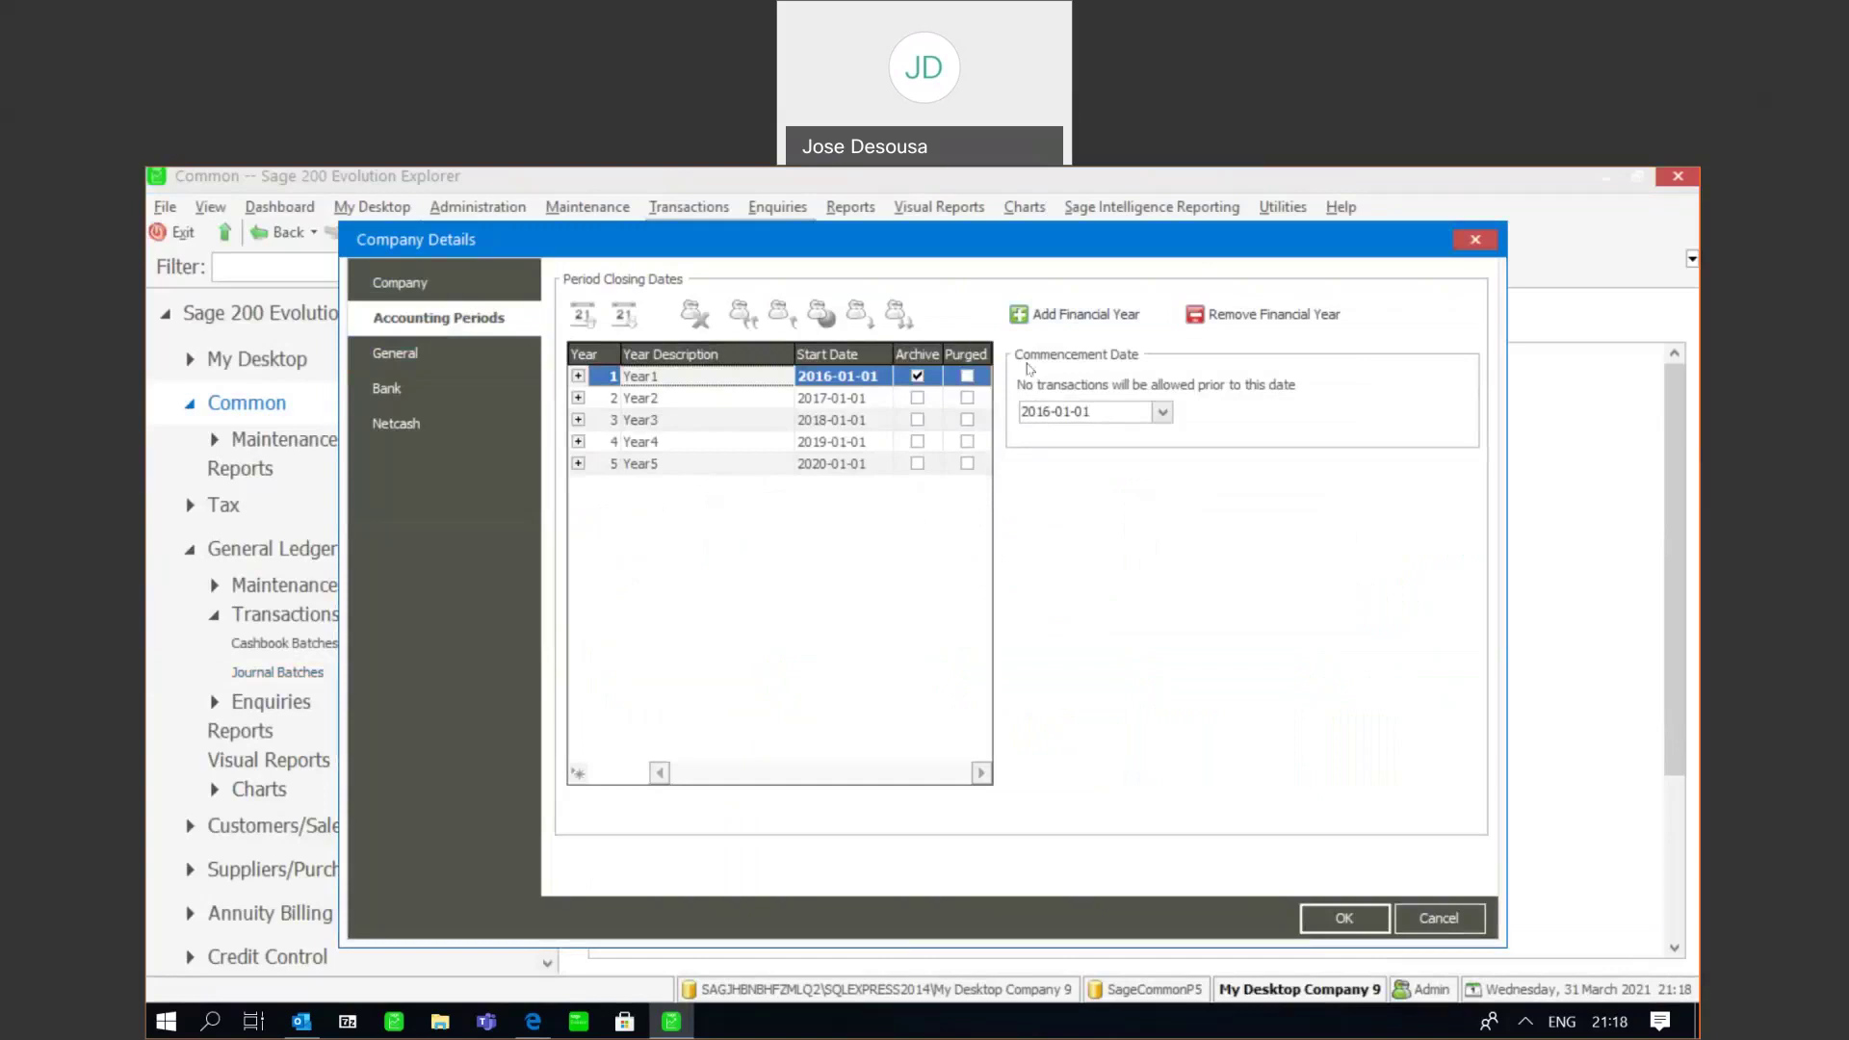
click(1075, 321)
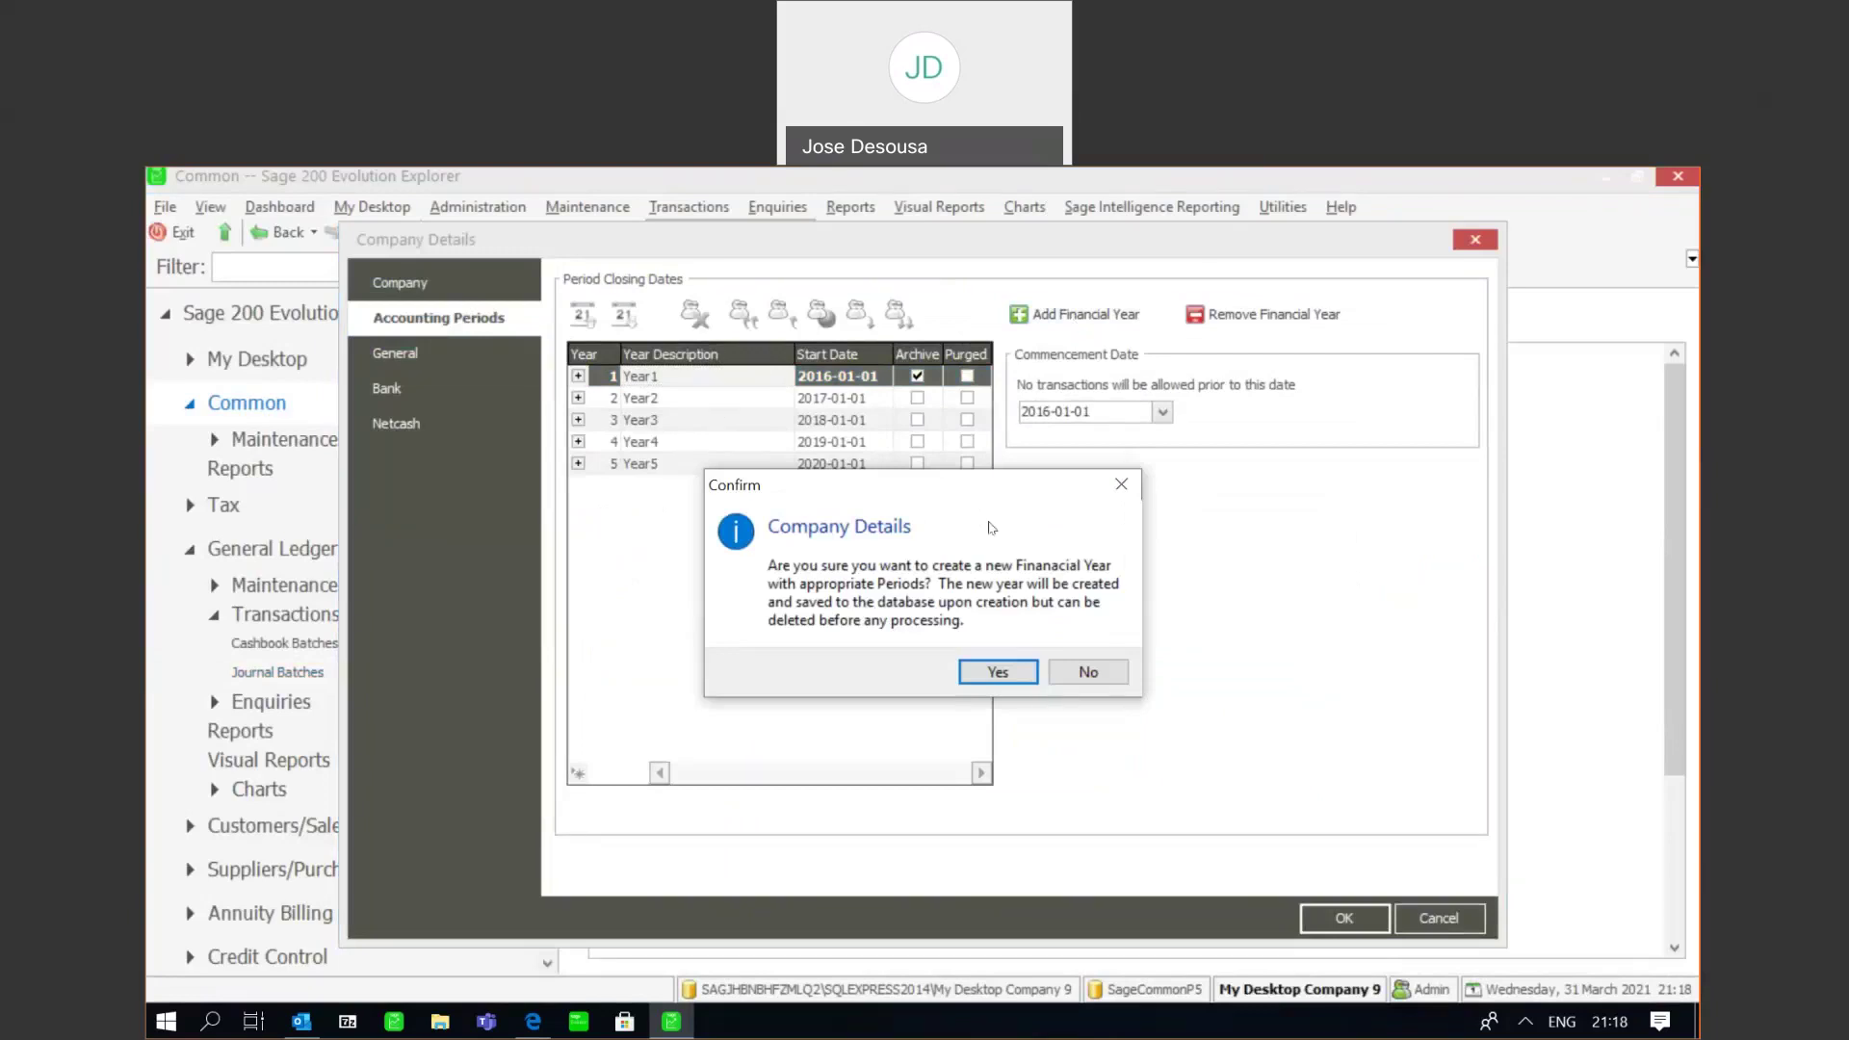
click(995, 673)
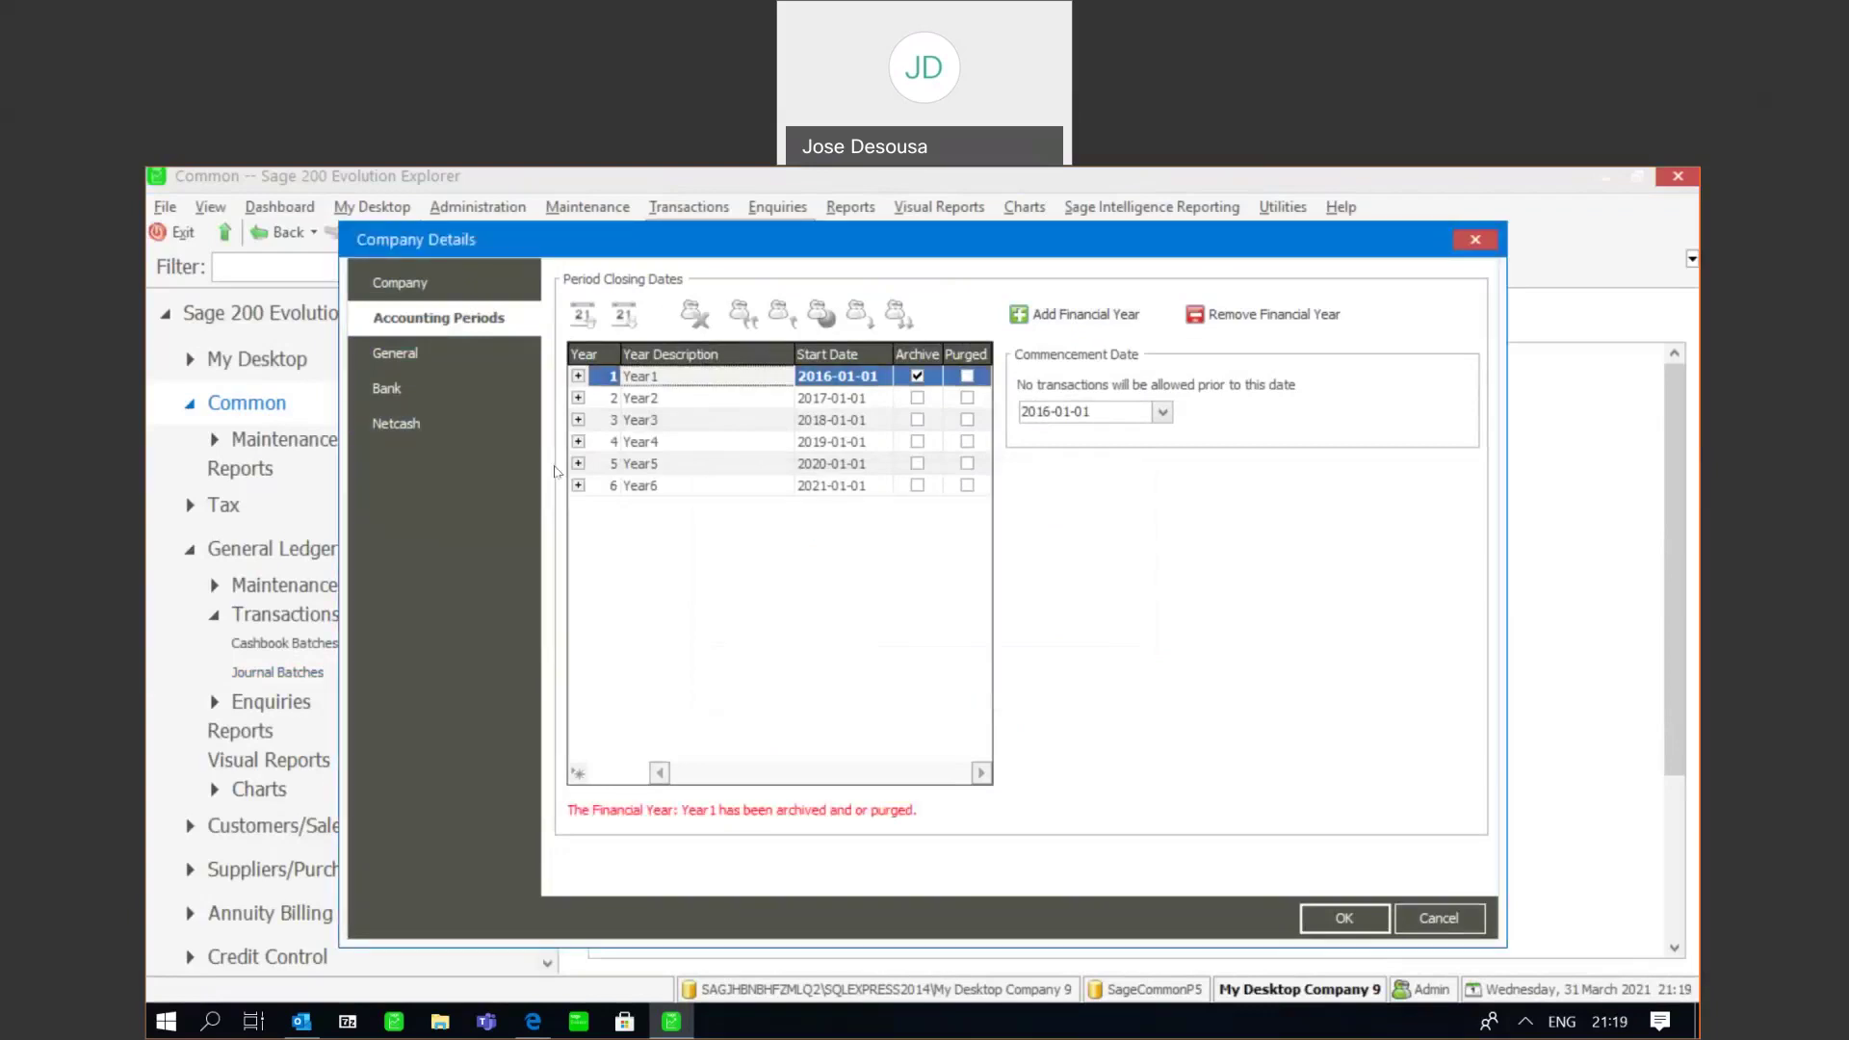
- Review the period closing dates of the new financial year and accept the Company Details
click(578, 485)
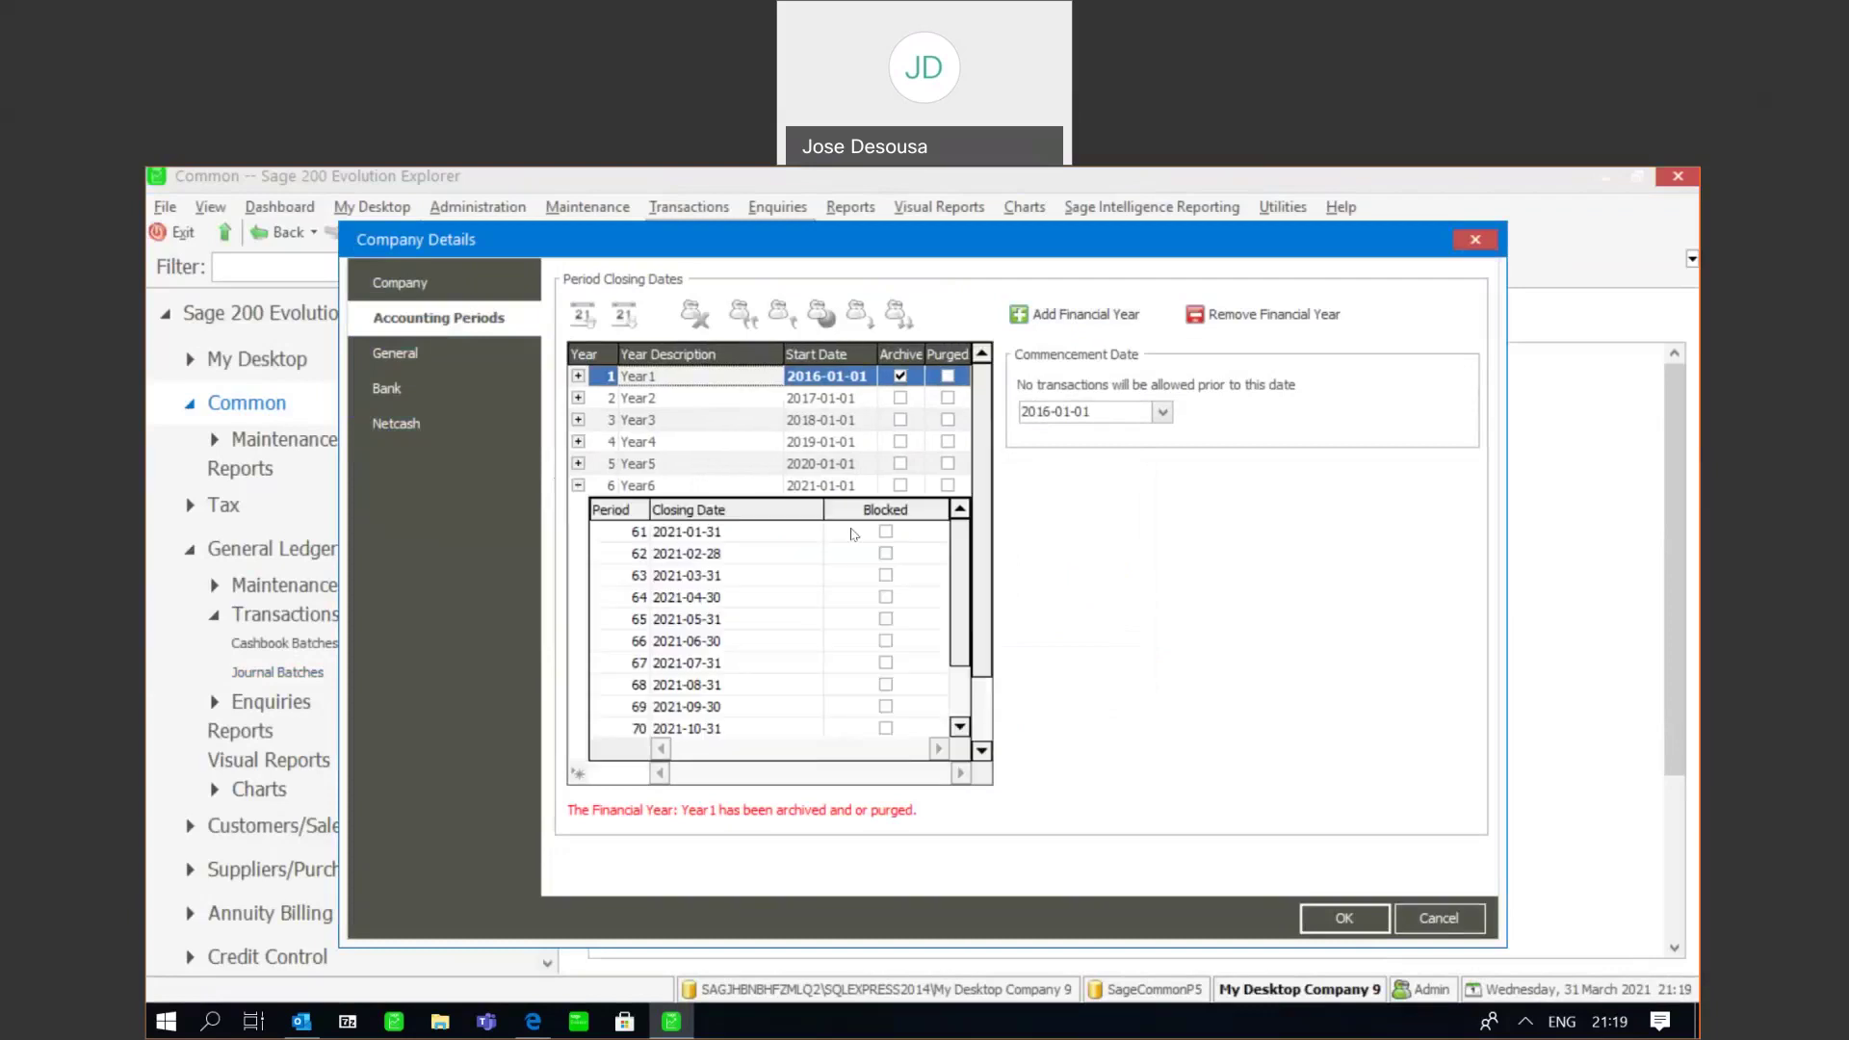
mouse_move(966, 573)
mouse_down()
mouse_move(966, 626)
mouse_move(970, 549)
mouse_up()
click(1345, 918)
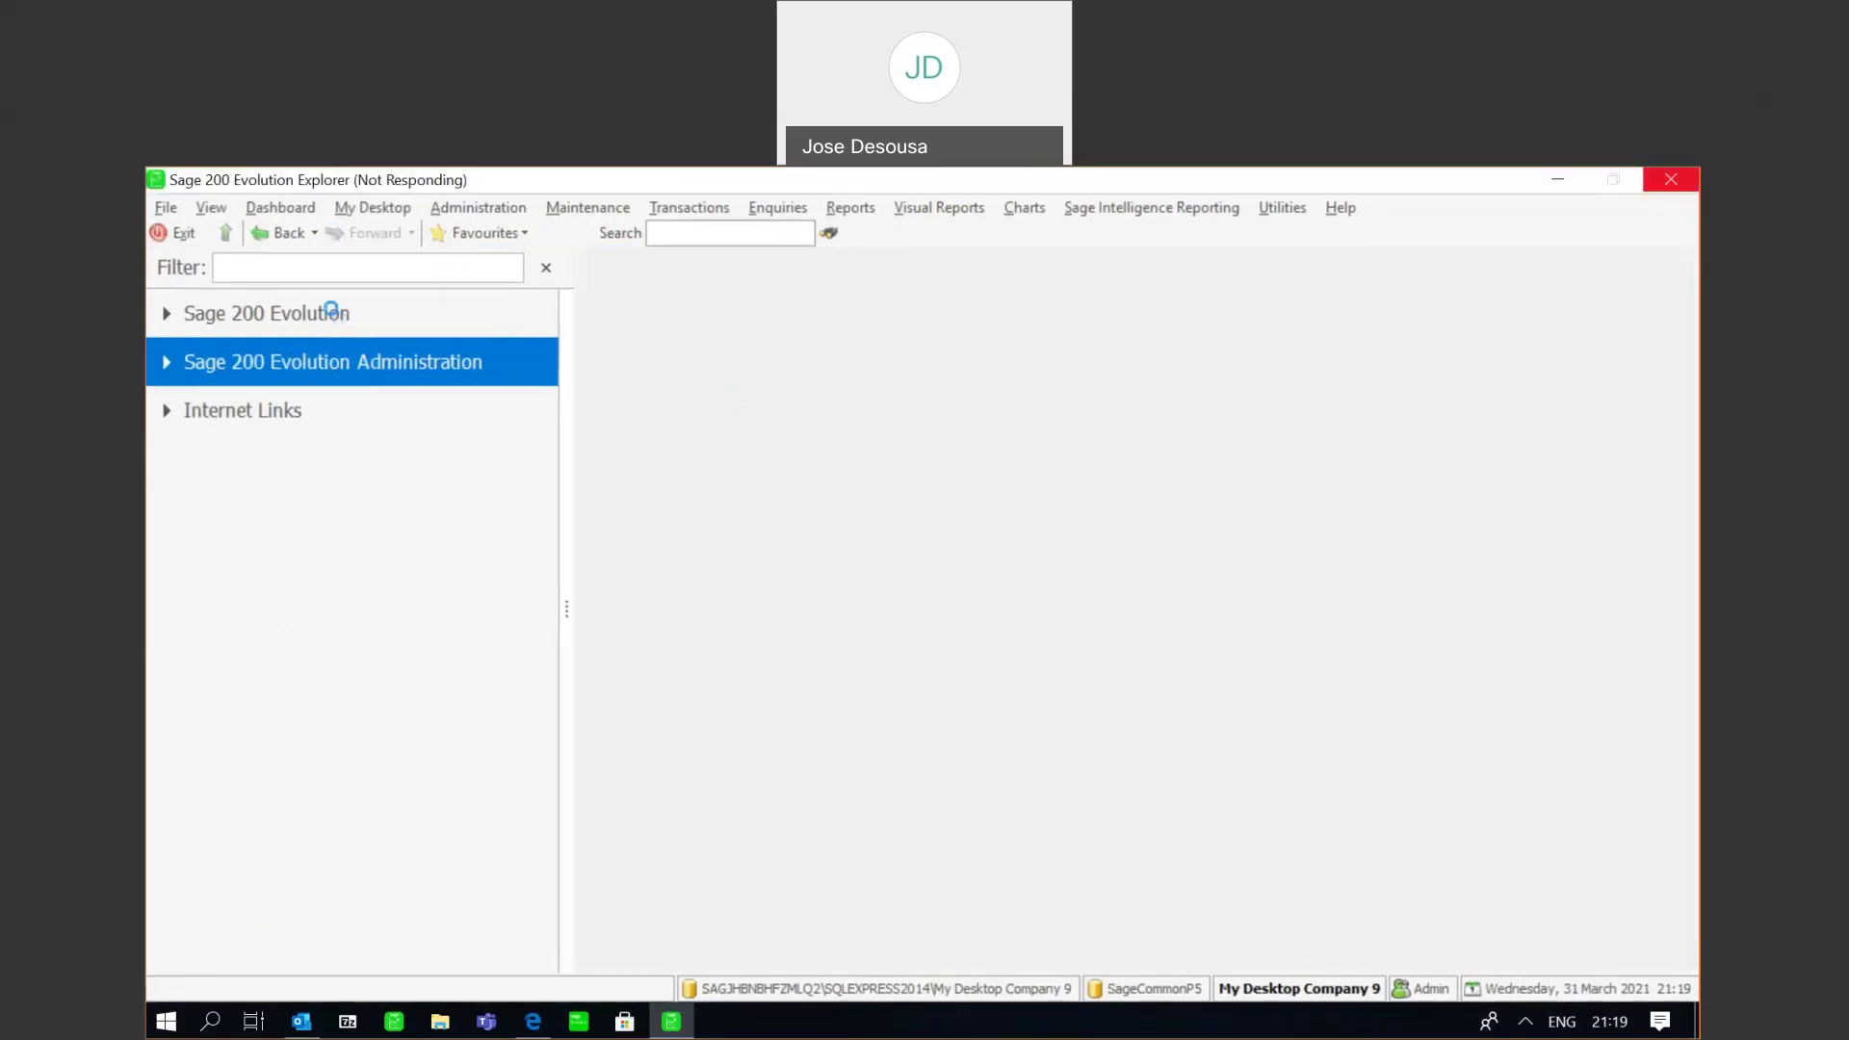
- Create another General Ledger journal batch with the default batch properties
click(331, 313)
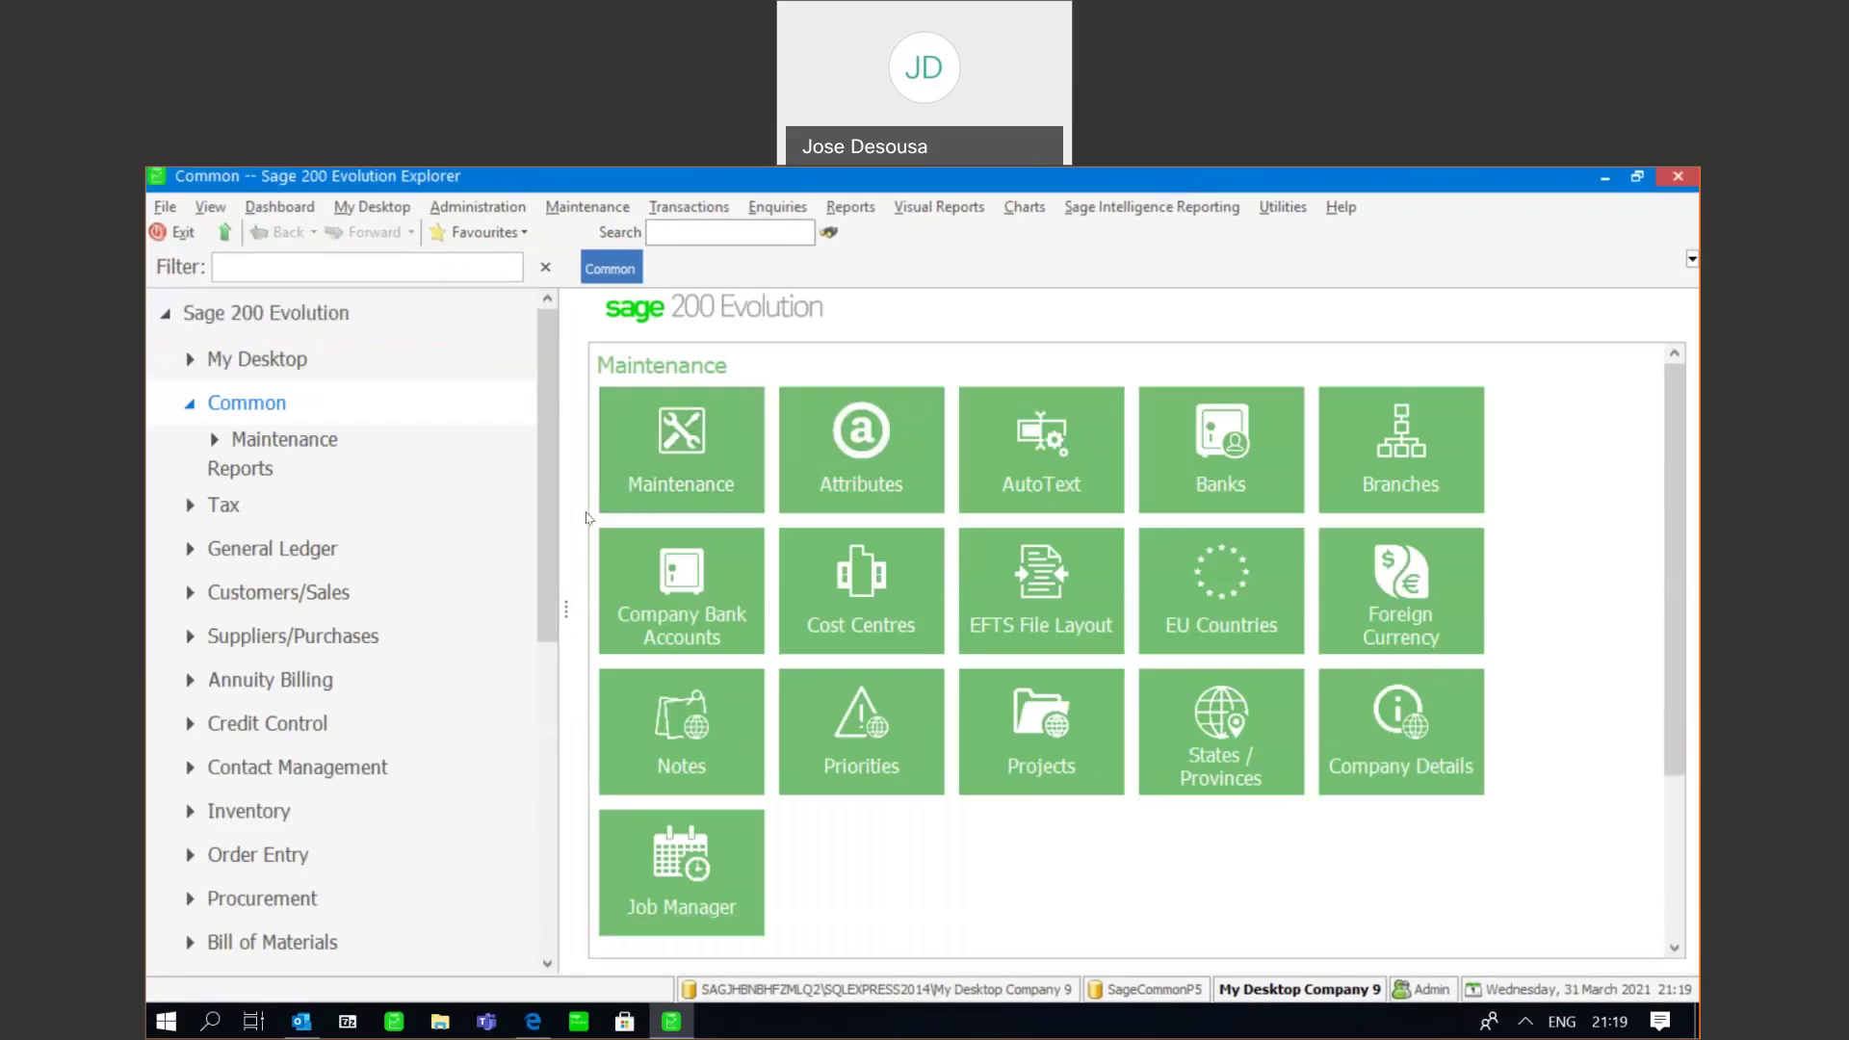
click(326, 548)
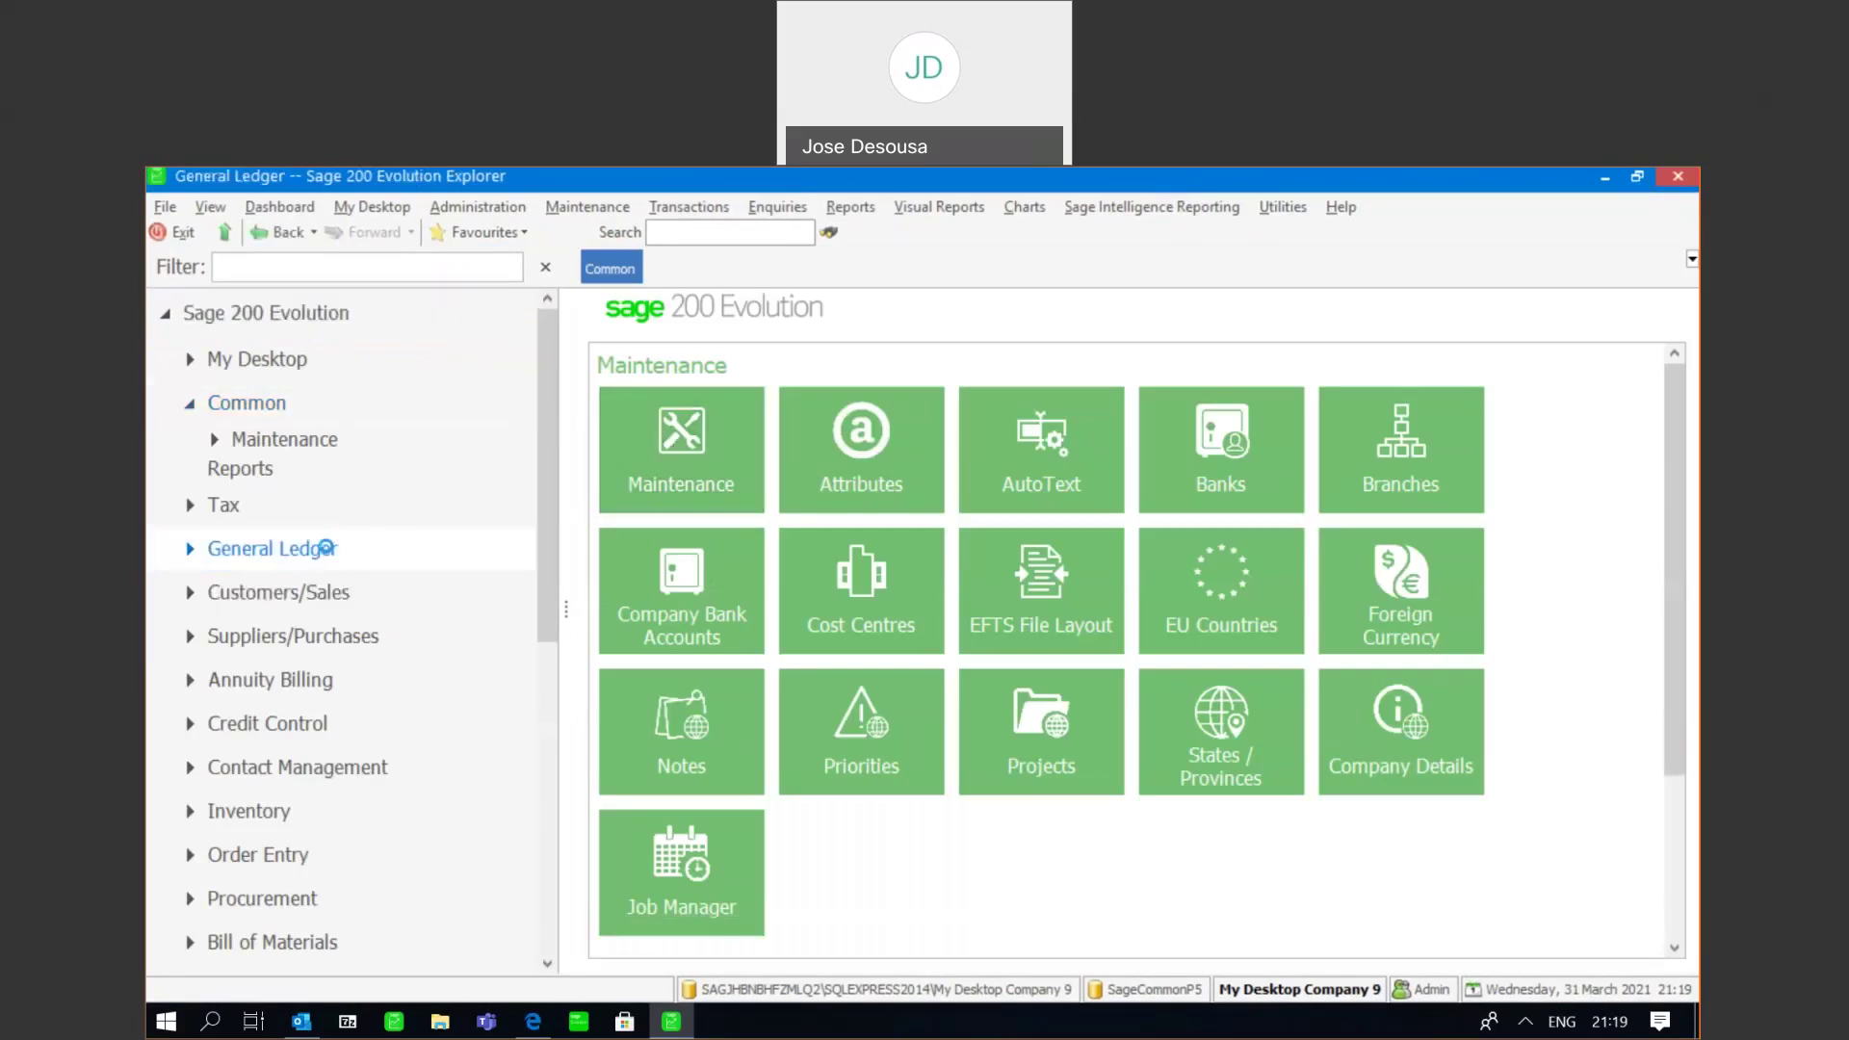
click(191, 549)
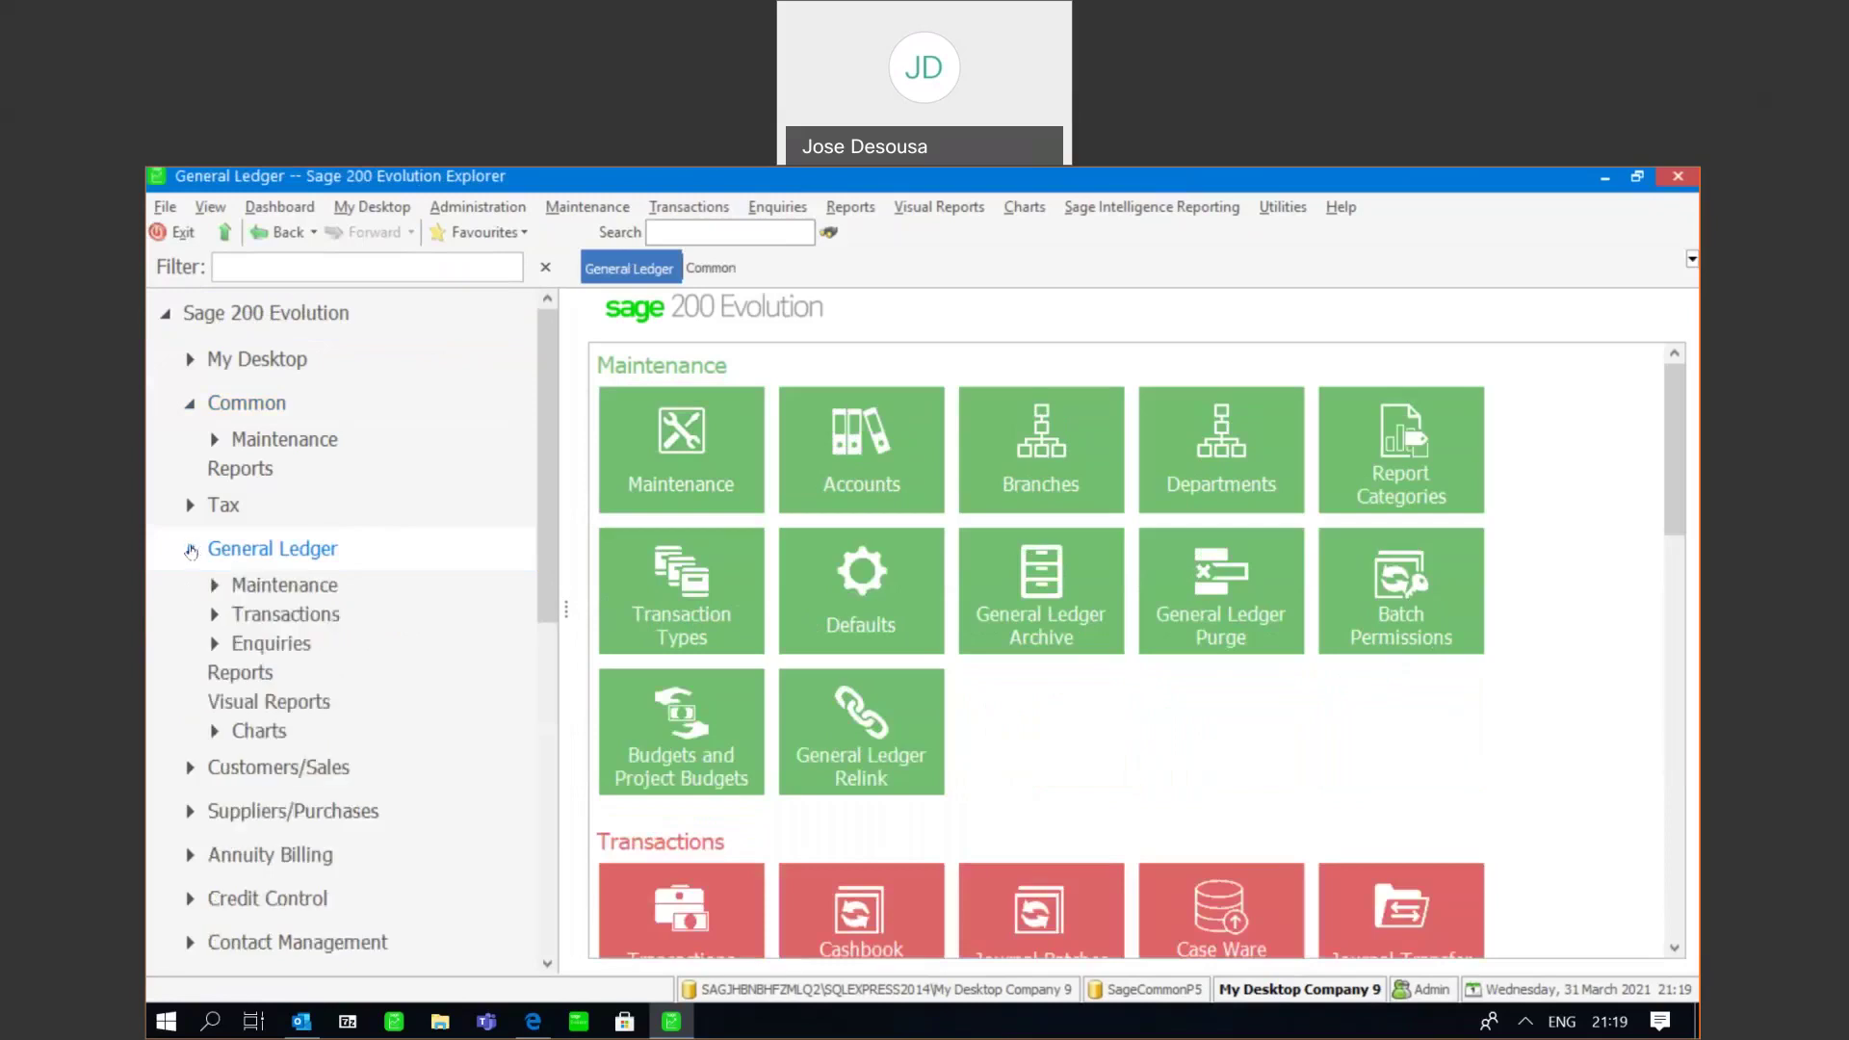
click(253, 608)
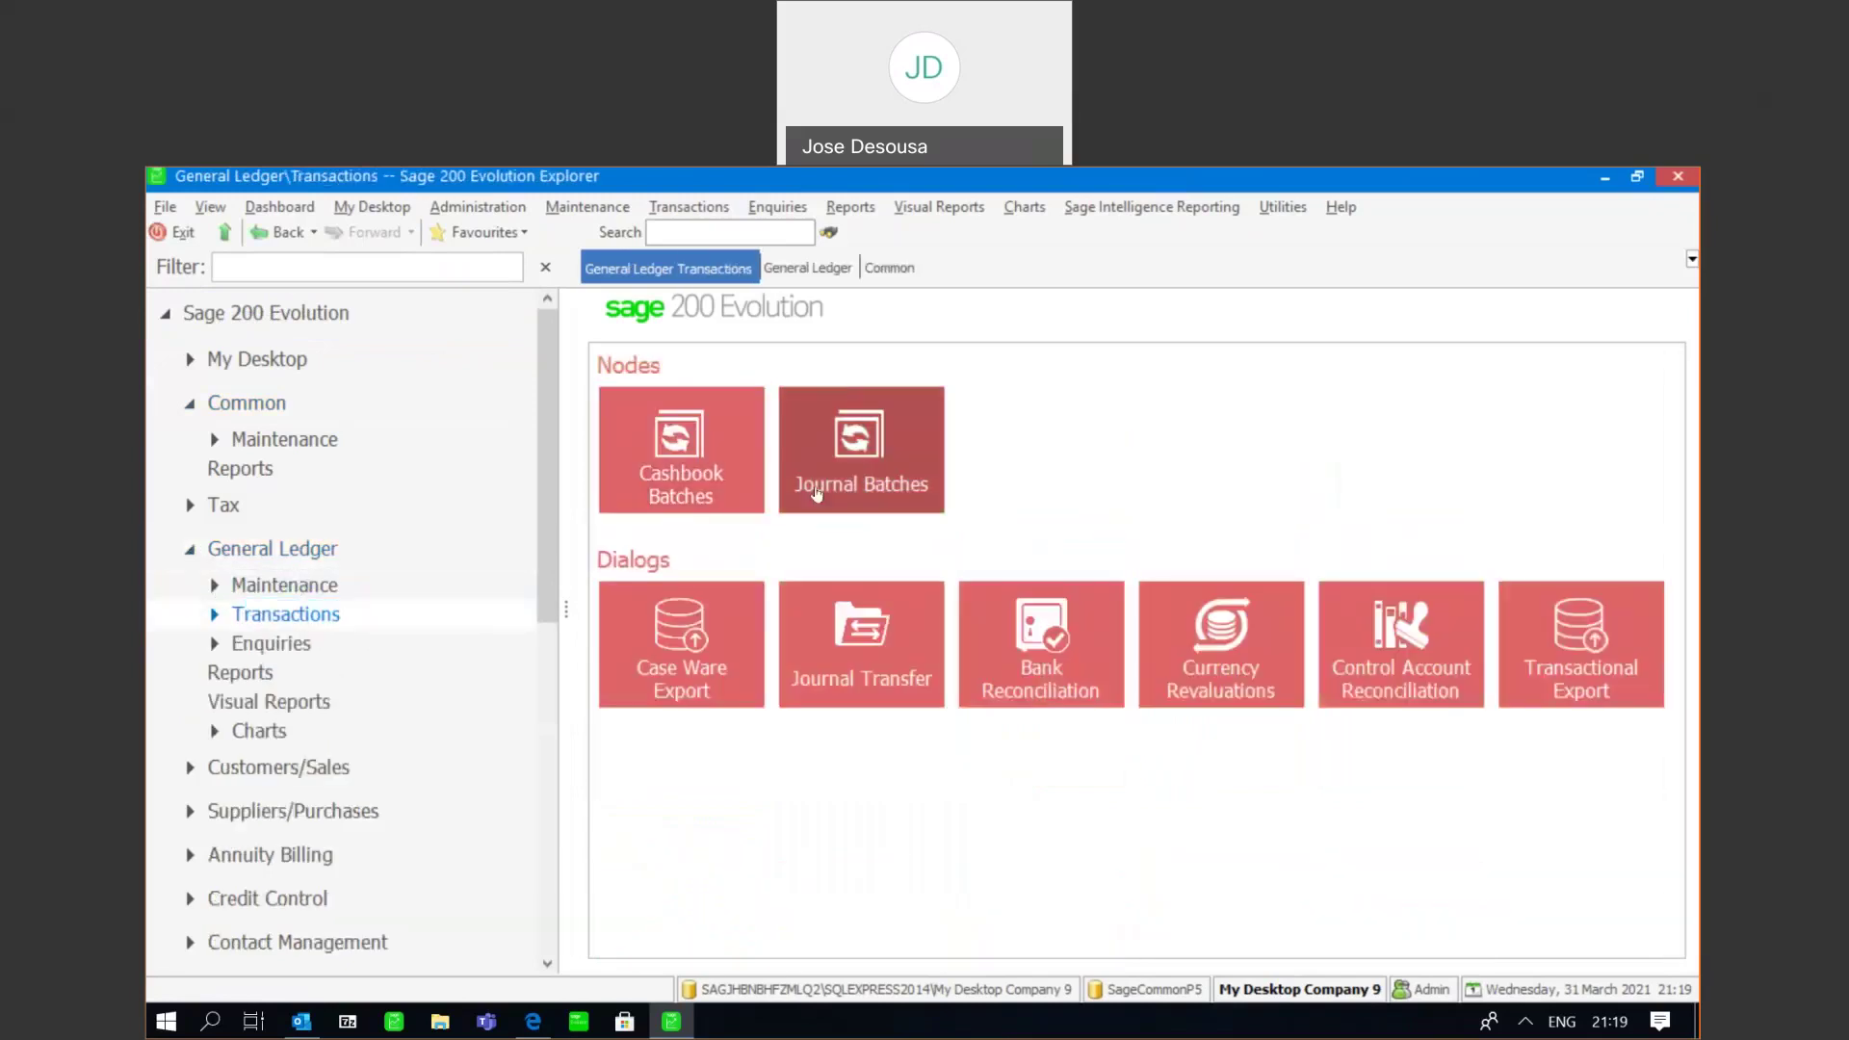
click(816, 493)
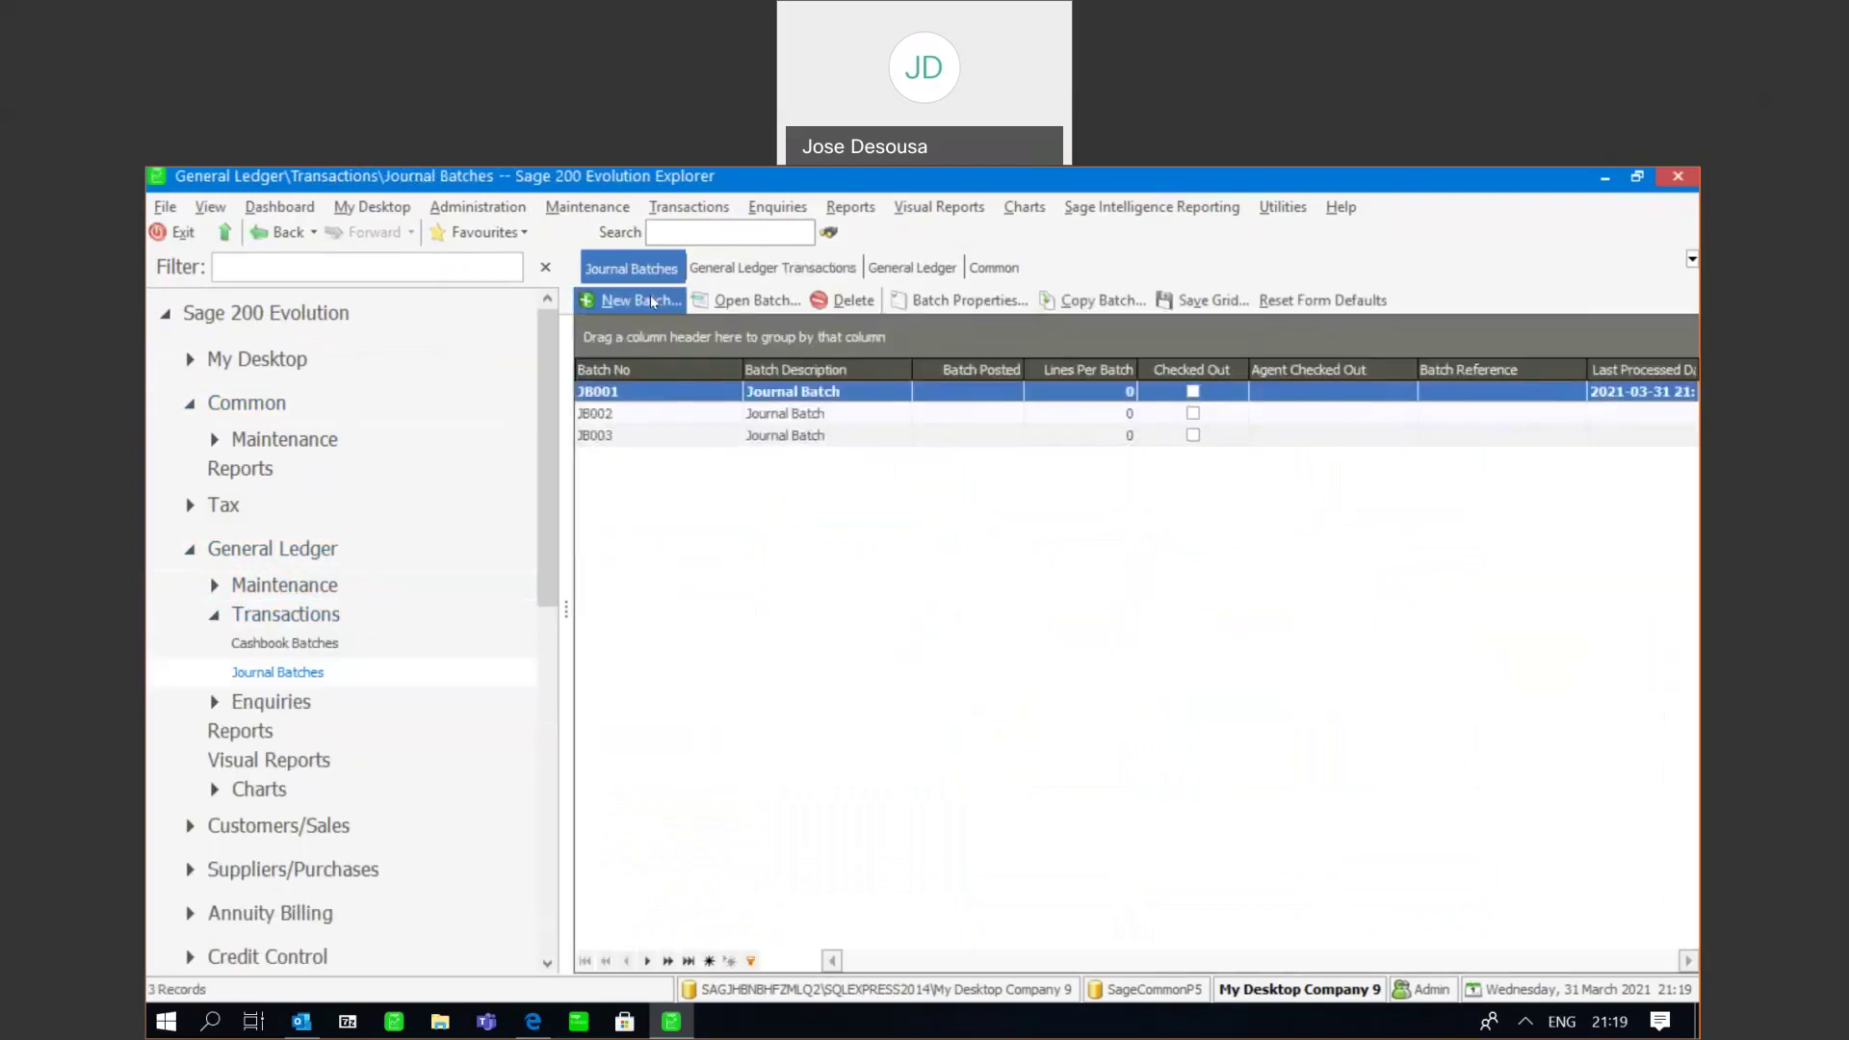
click(652, 303)
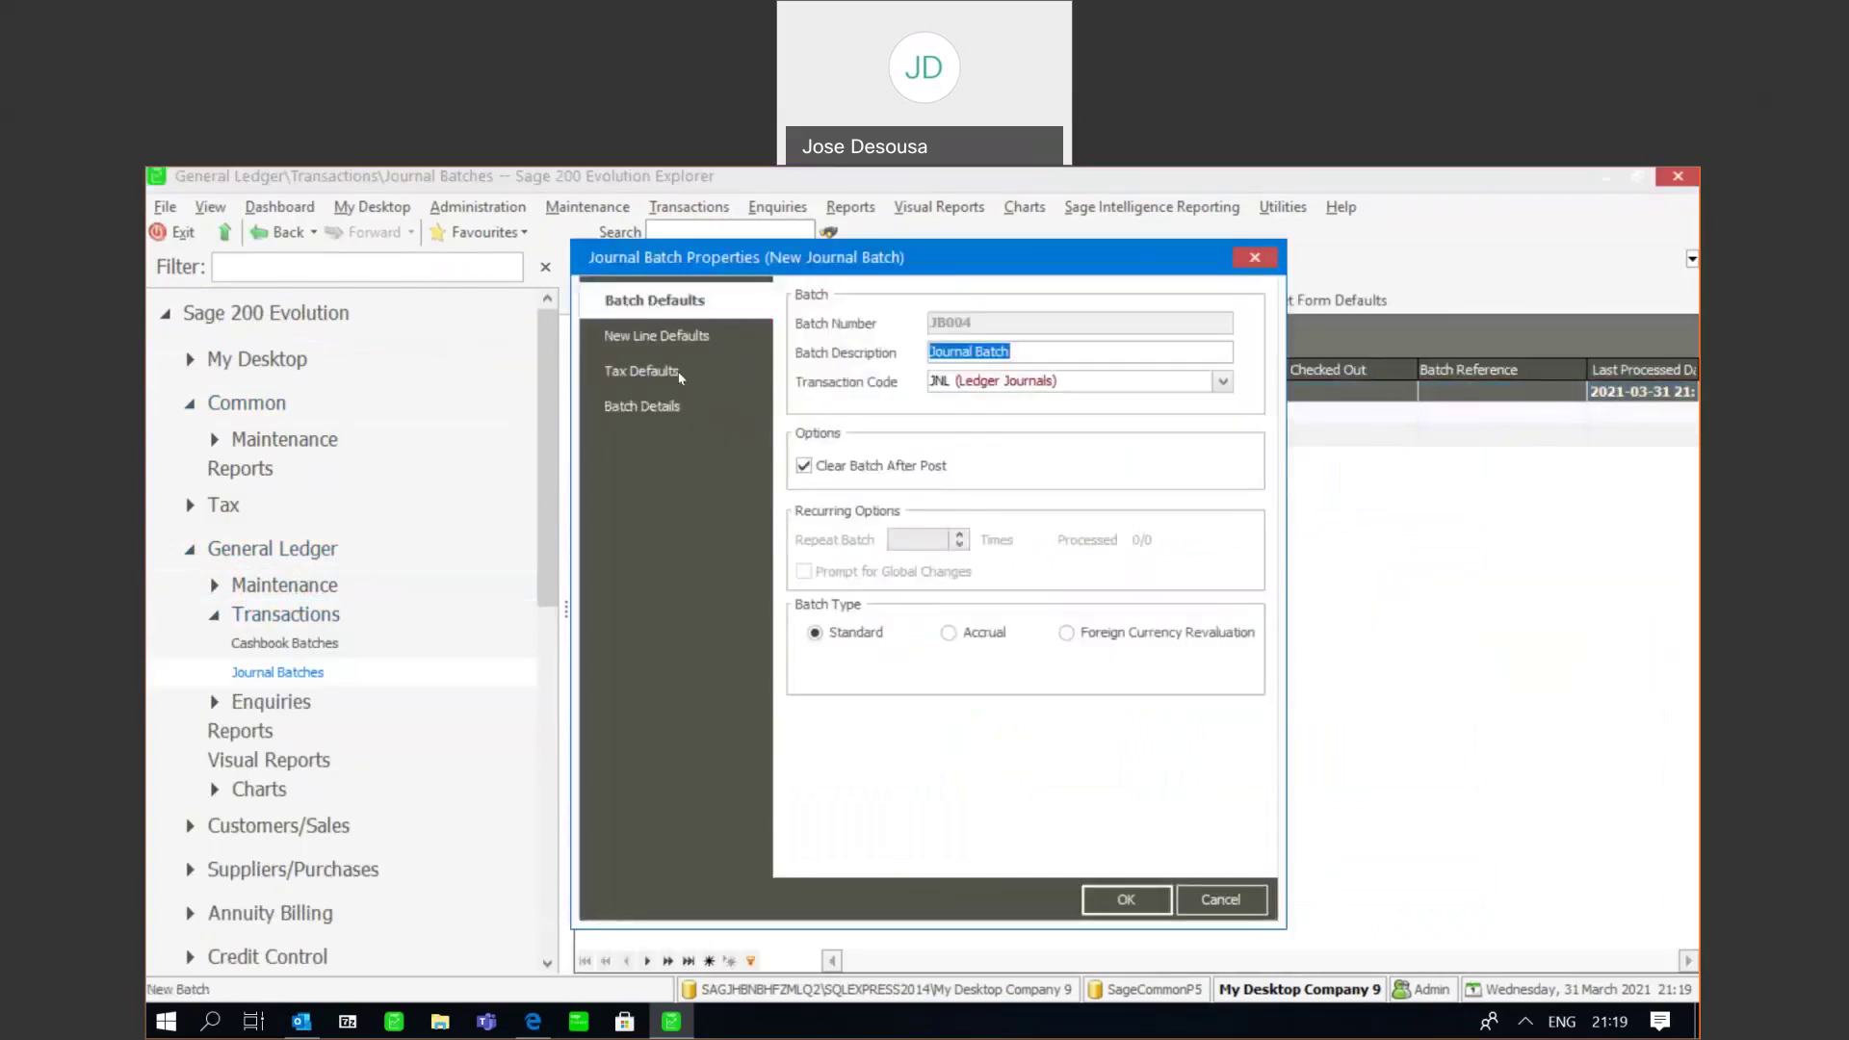
click(1107, 900)
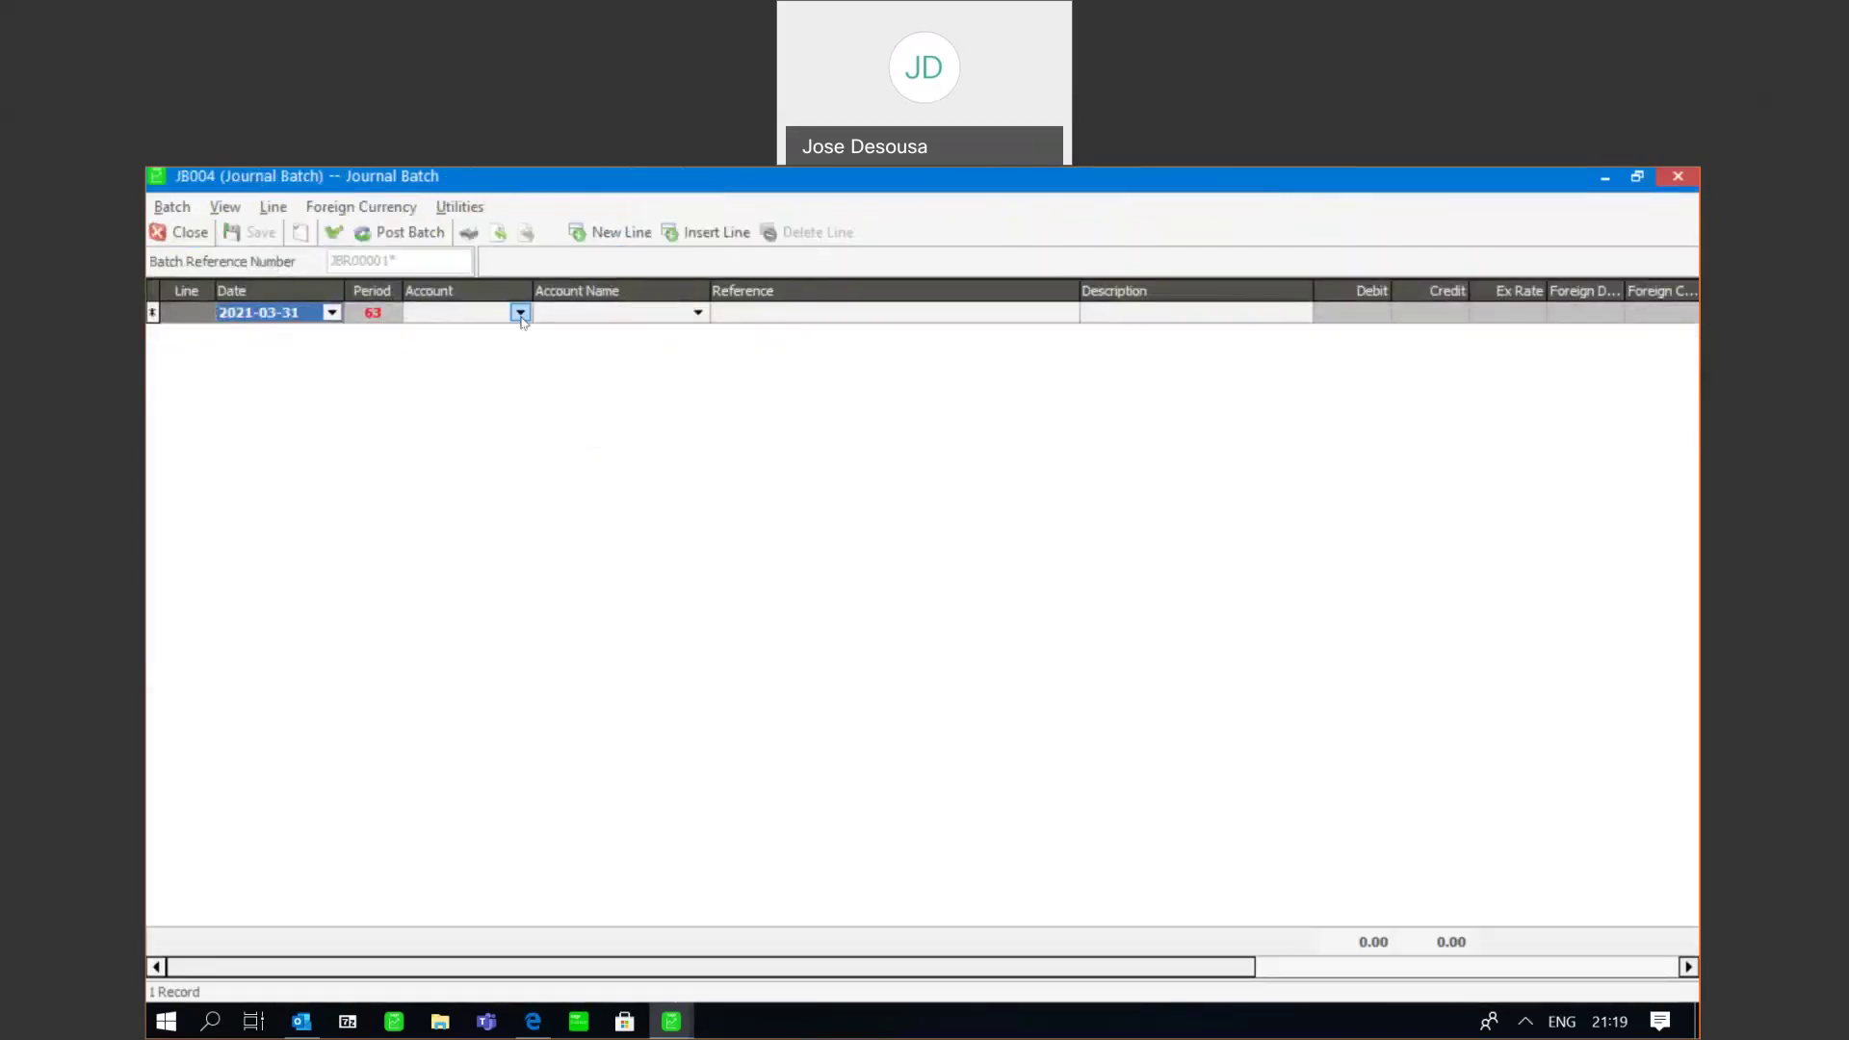
- On the first journal line, select the Accounting Fees account and enter the reference REF007
click(519, 312)
click(511, 357)
key(Tab)
key(Tab)
text(REF)
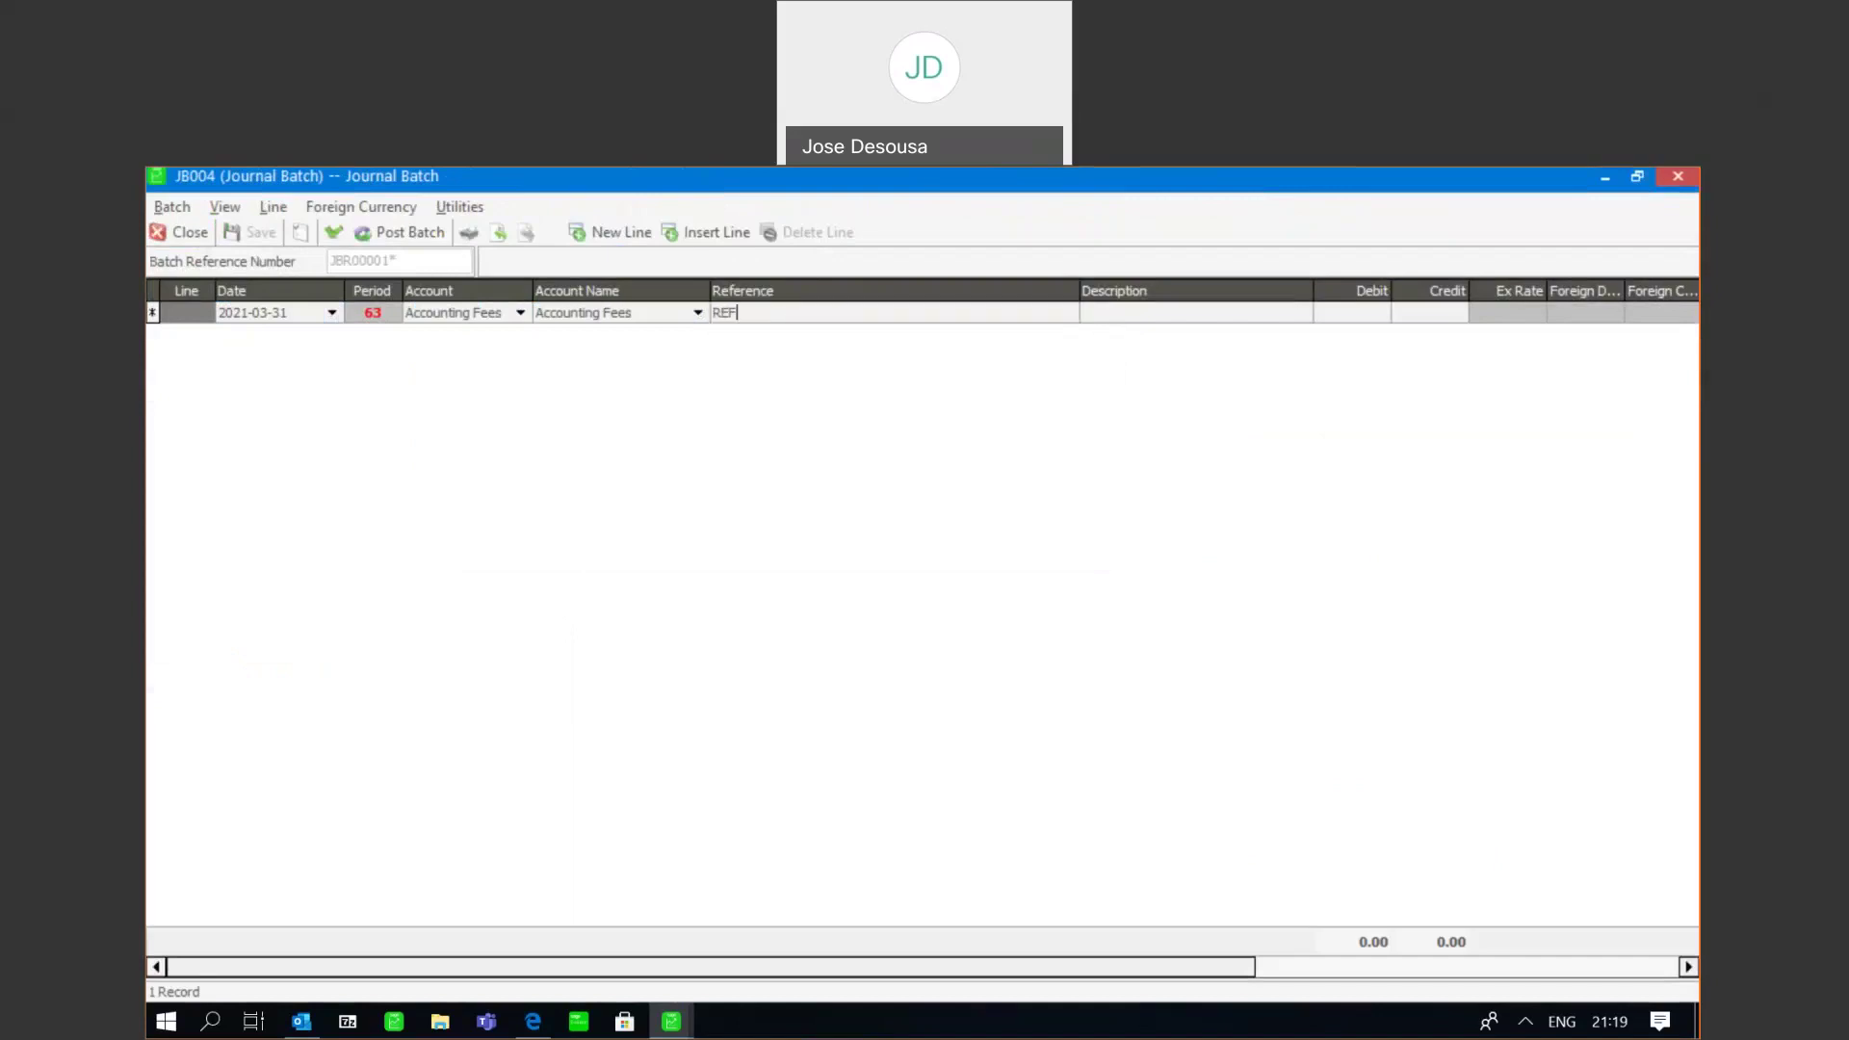
text(007)
key(Tab)
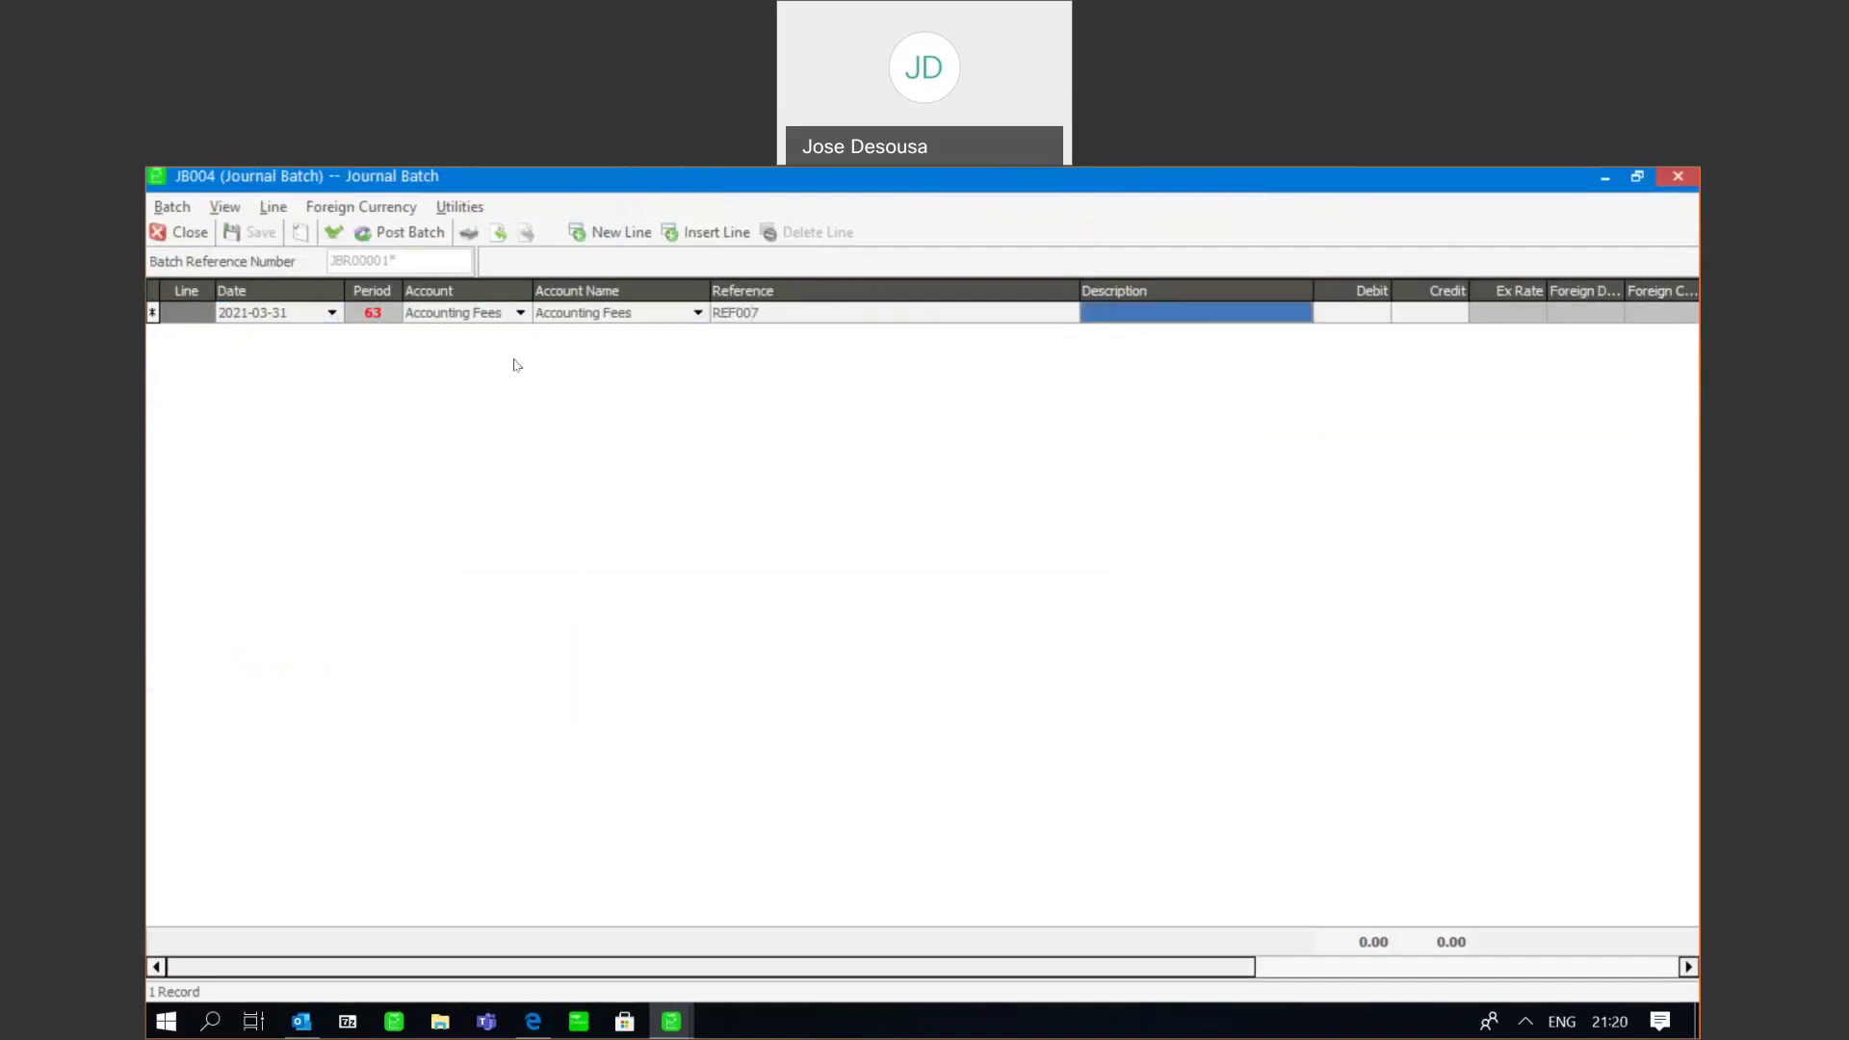
- Give the Accounting Fees line the description DESC007 and a debit of 360, and start a second journal line
text(DESC007)
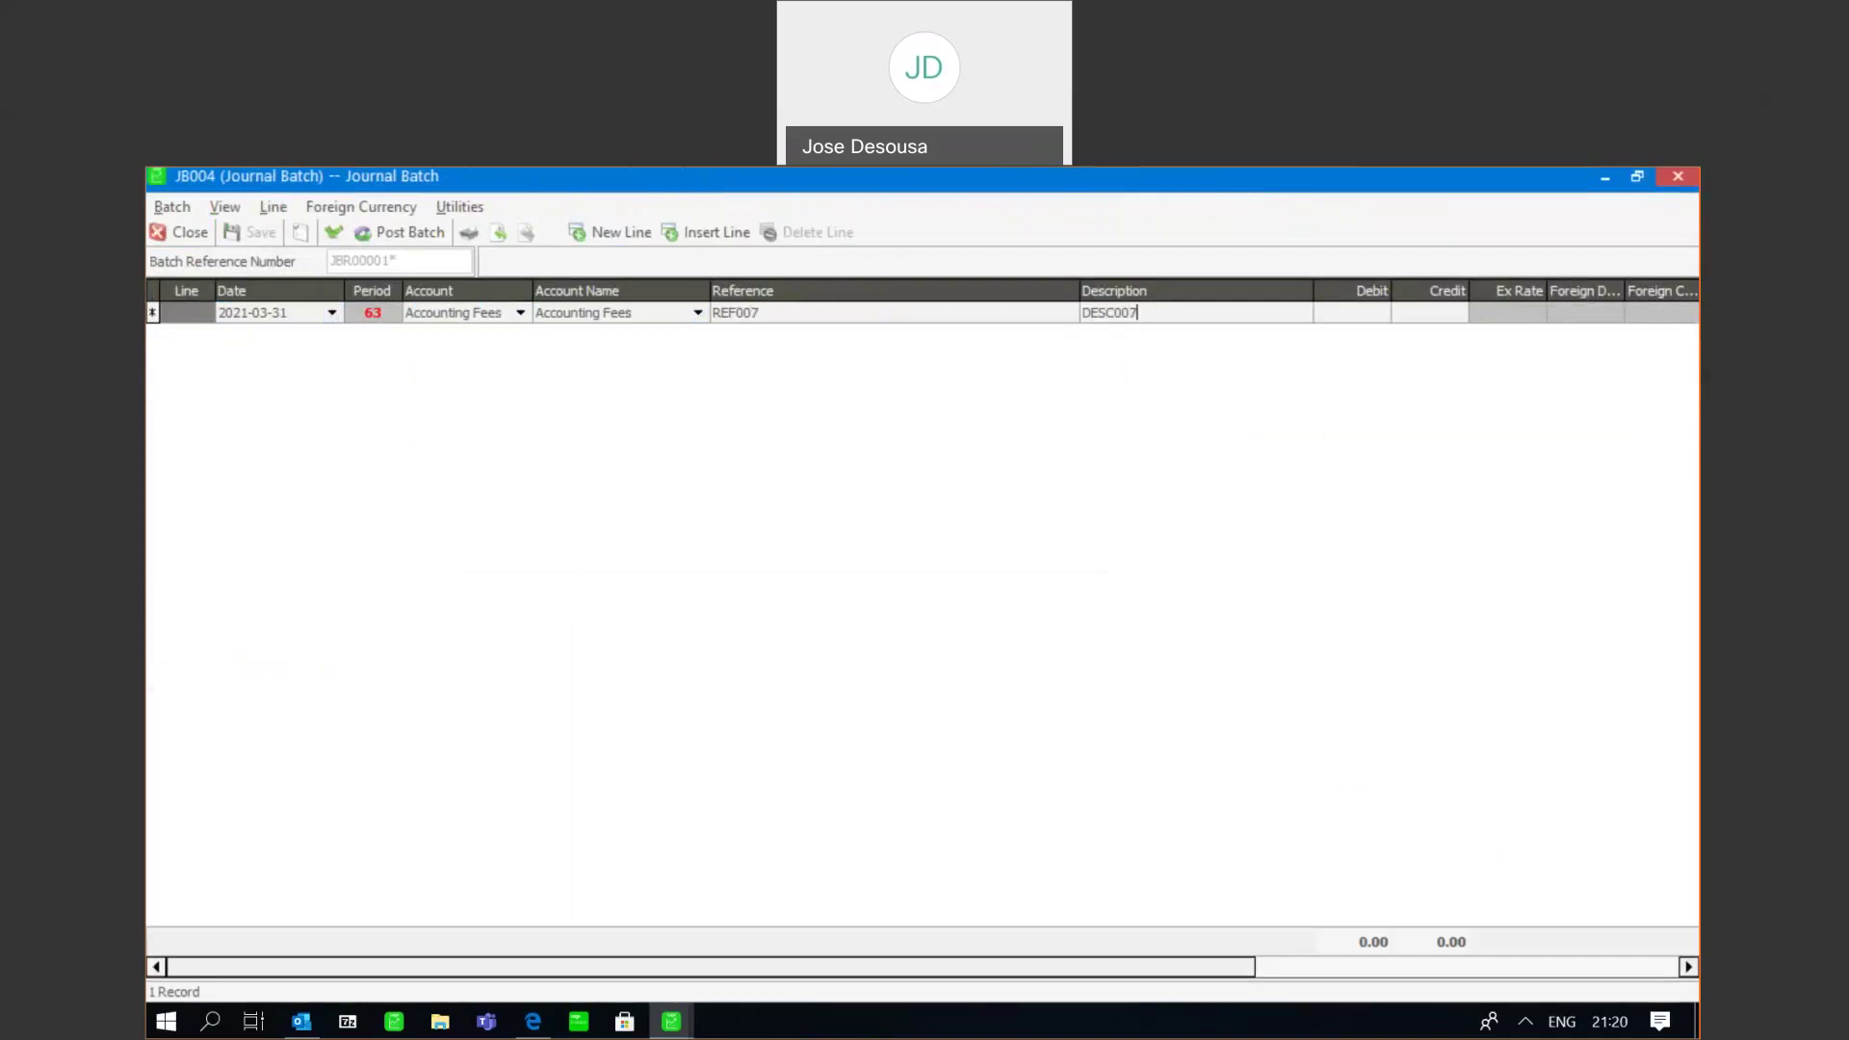
key(Tab)
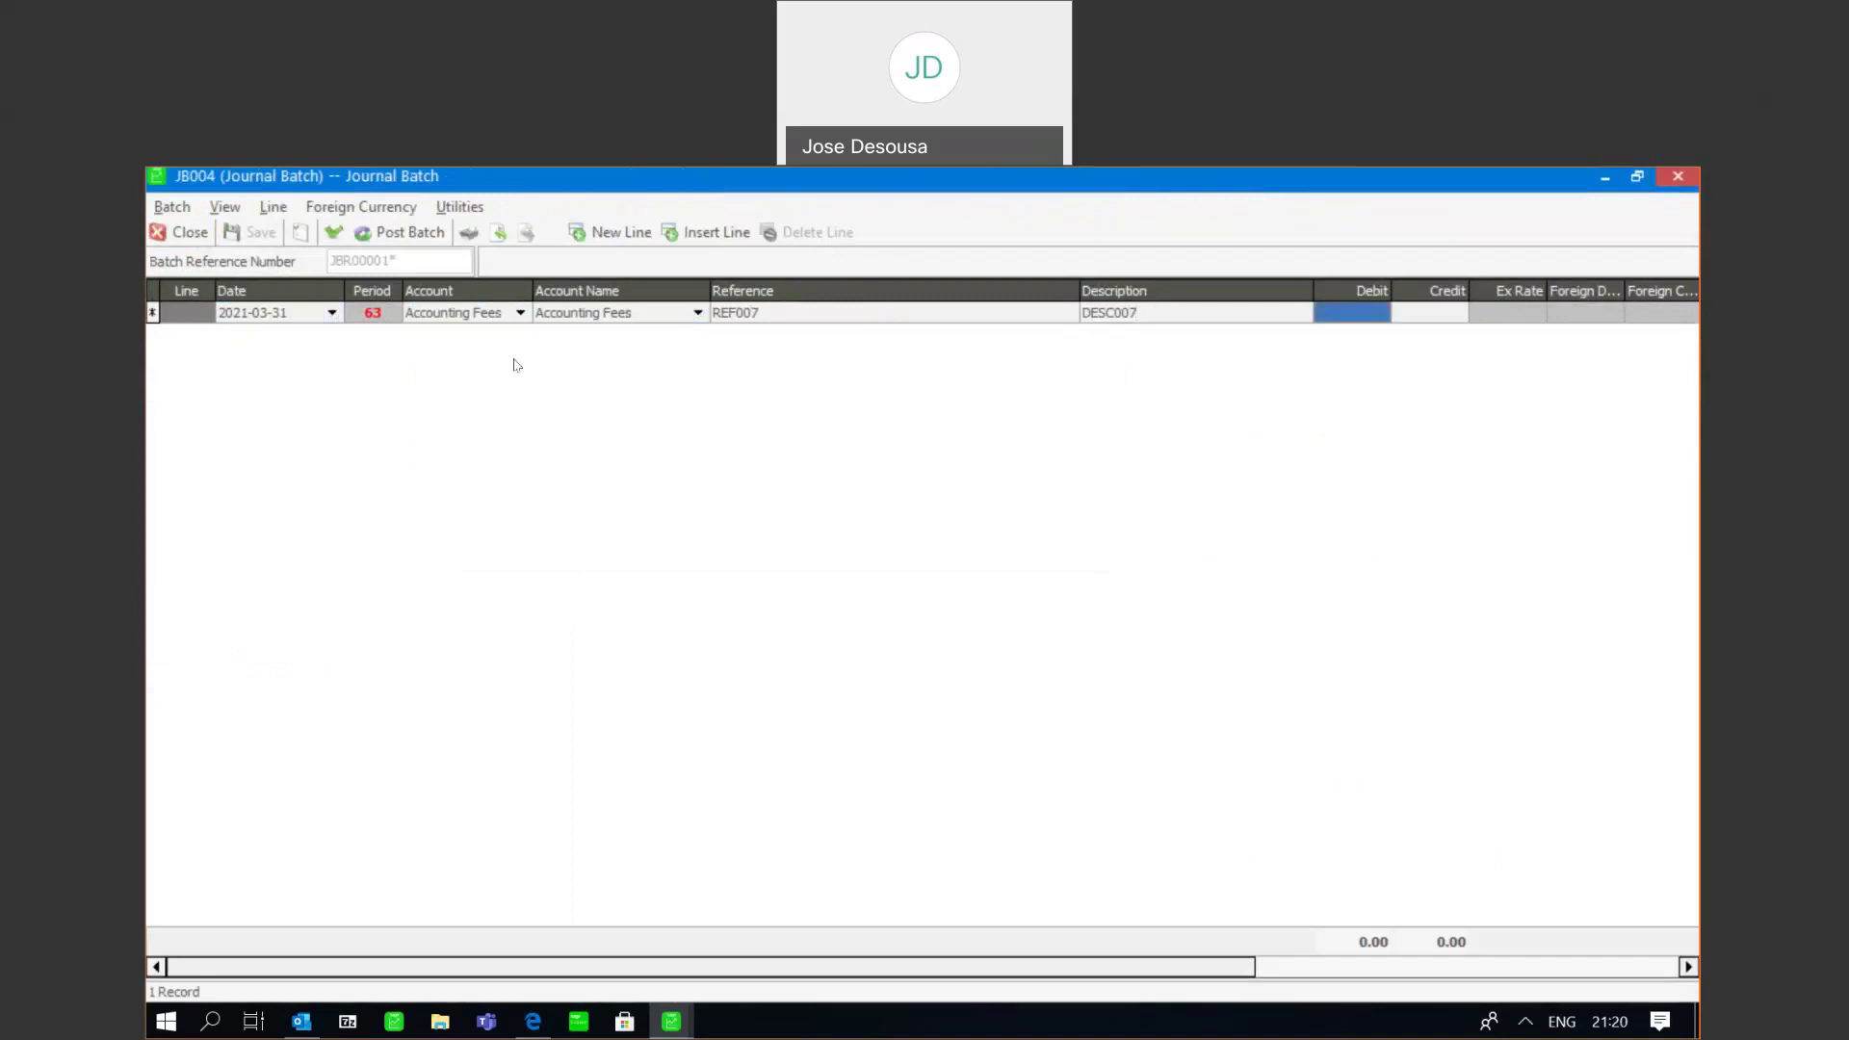
text(360)
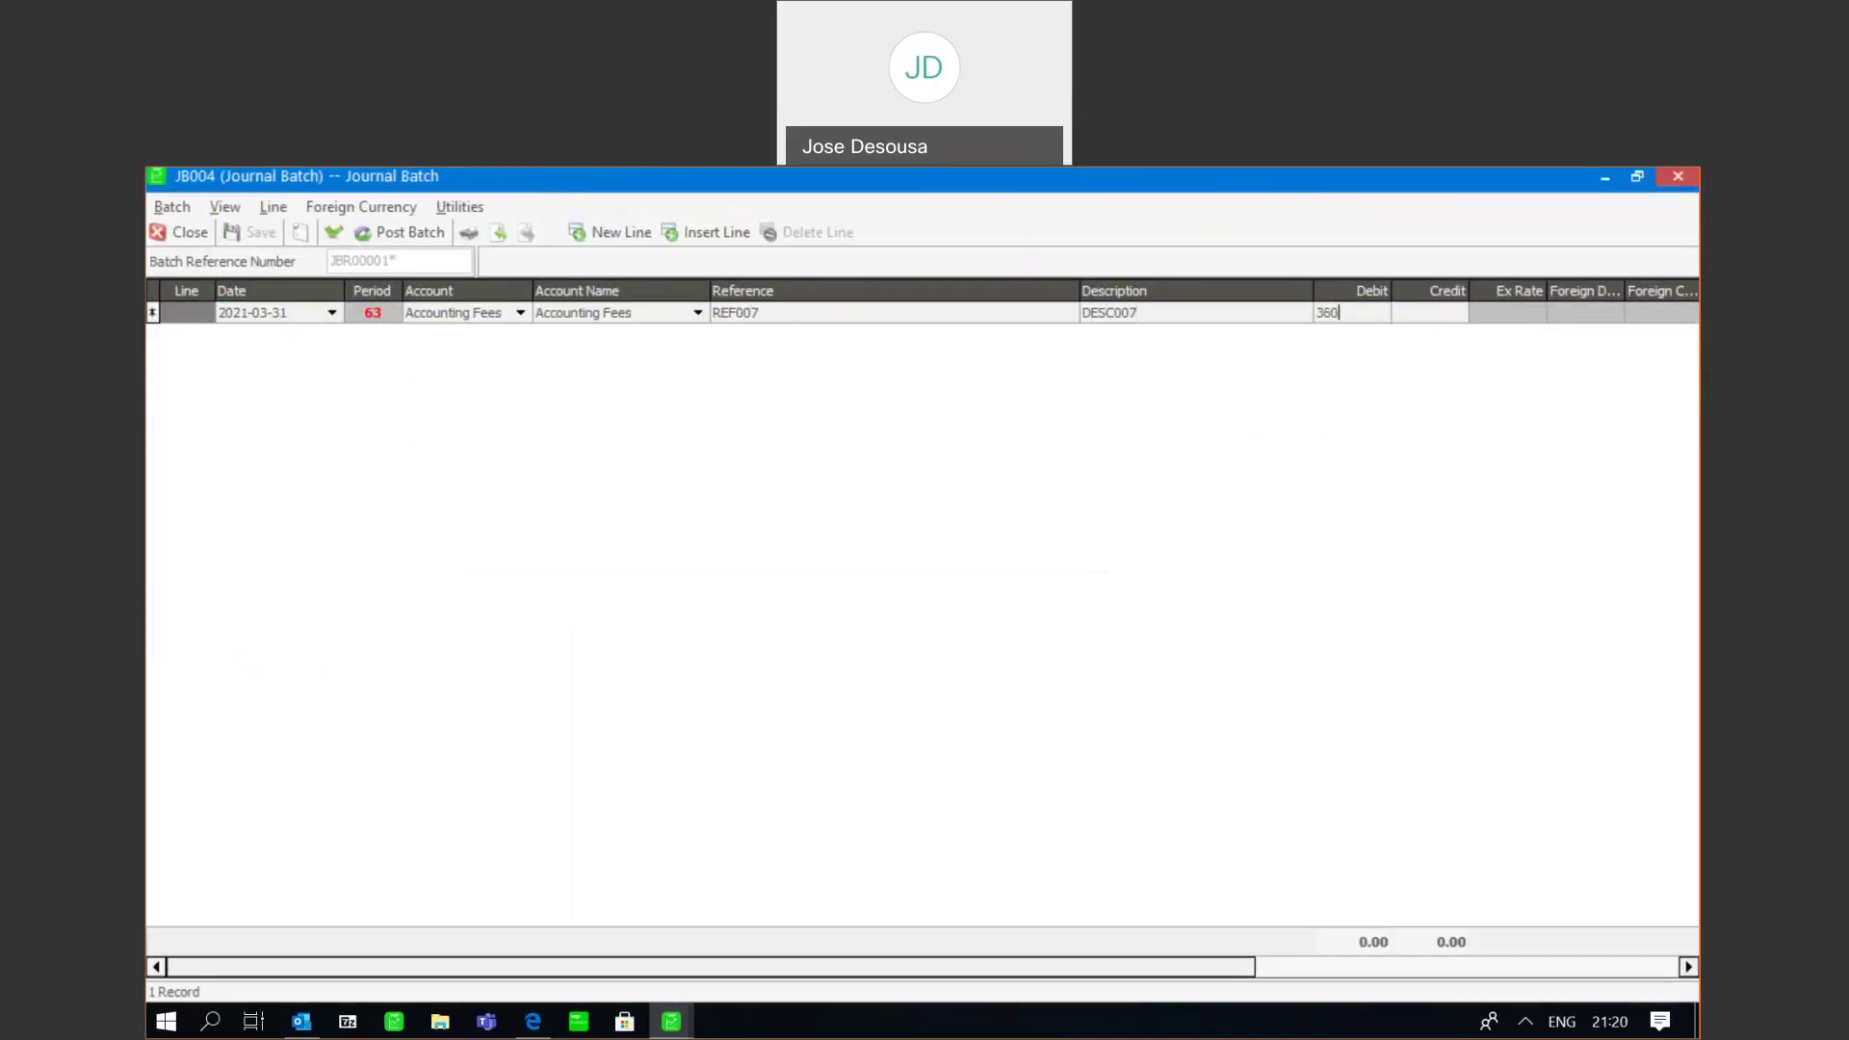
key(Tab)
key(Tab)
key(Tab)
key(Tab)
key(Tab)
key(Tab)
key(Tab)
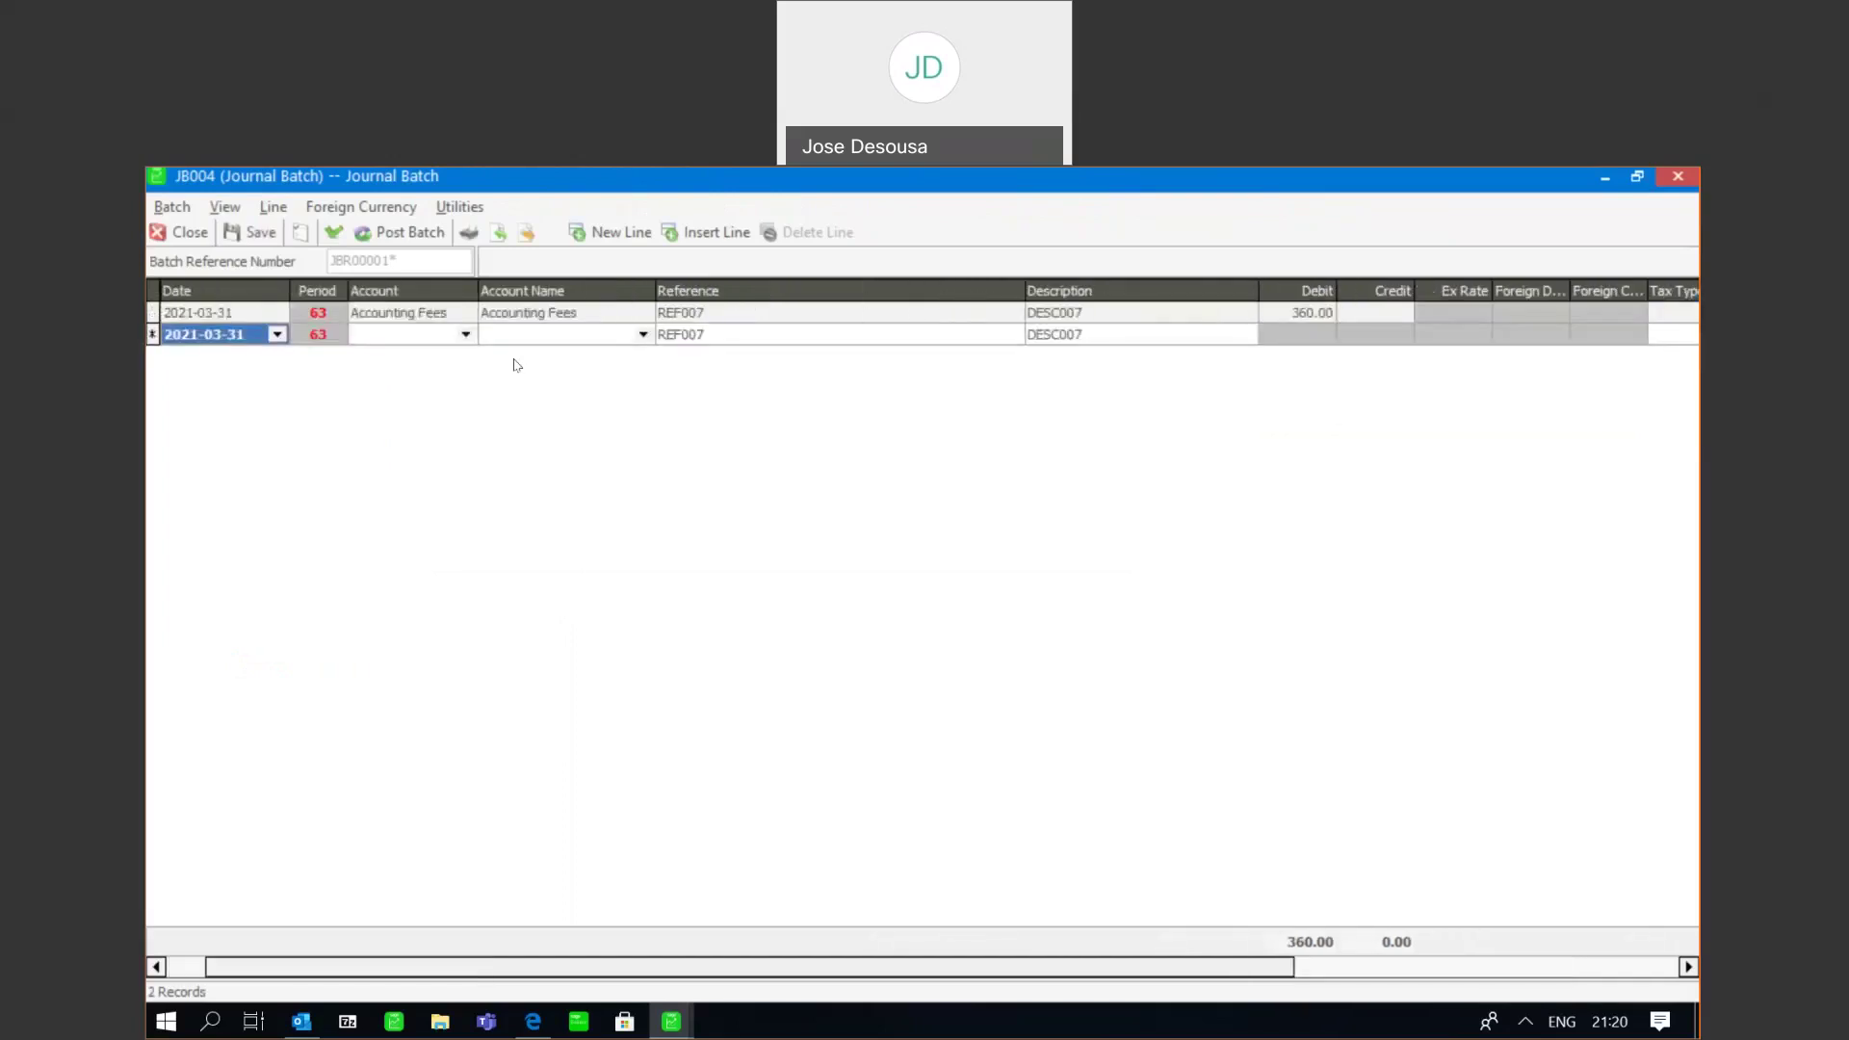
- On the second journal line, select the Other Income account and enter the reference REF008
key(Tab)
key(Down)
key(Down)
key(Tab)
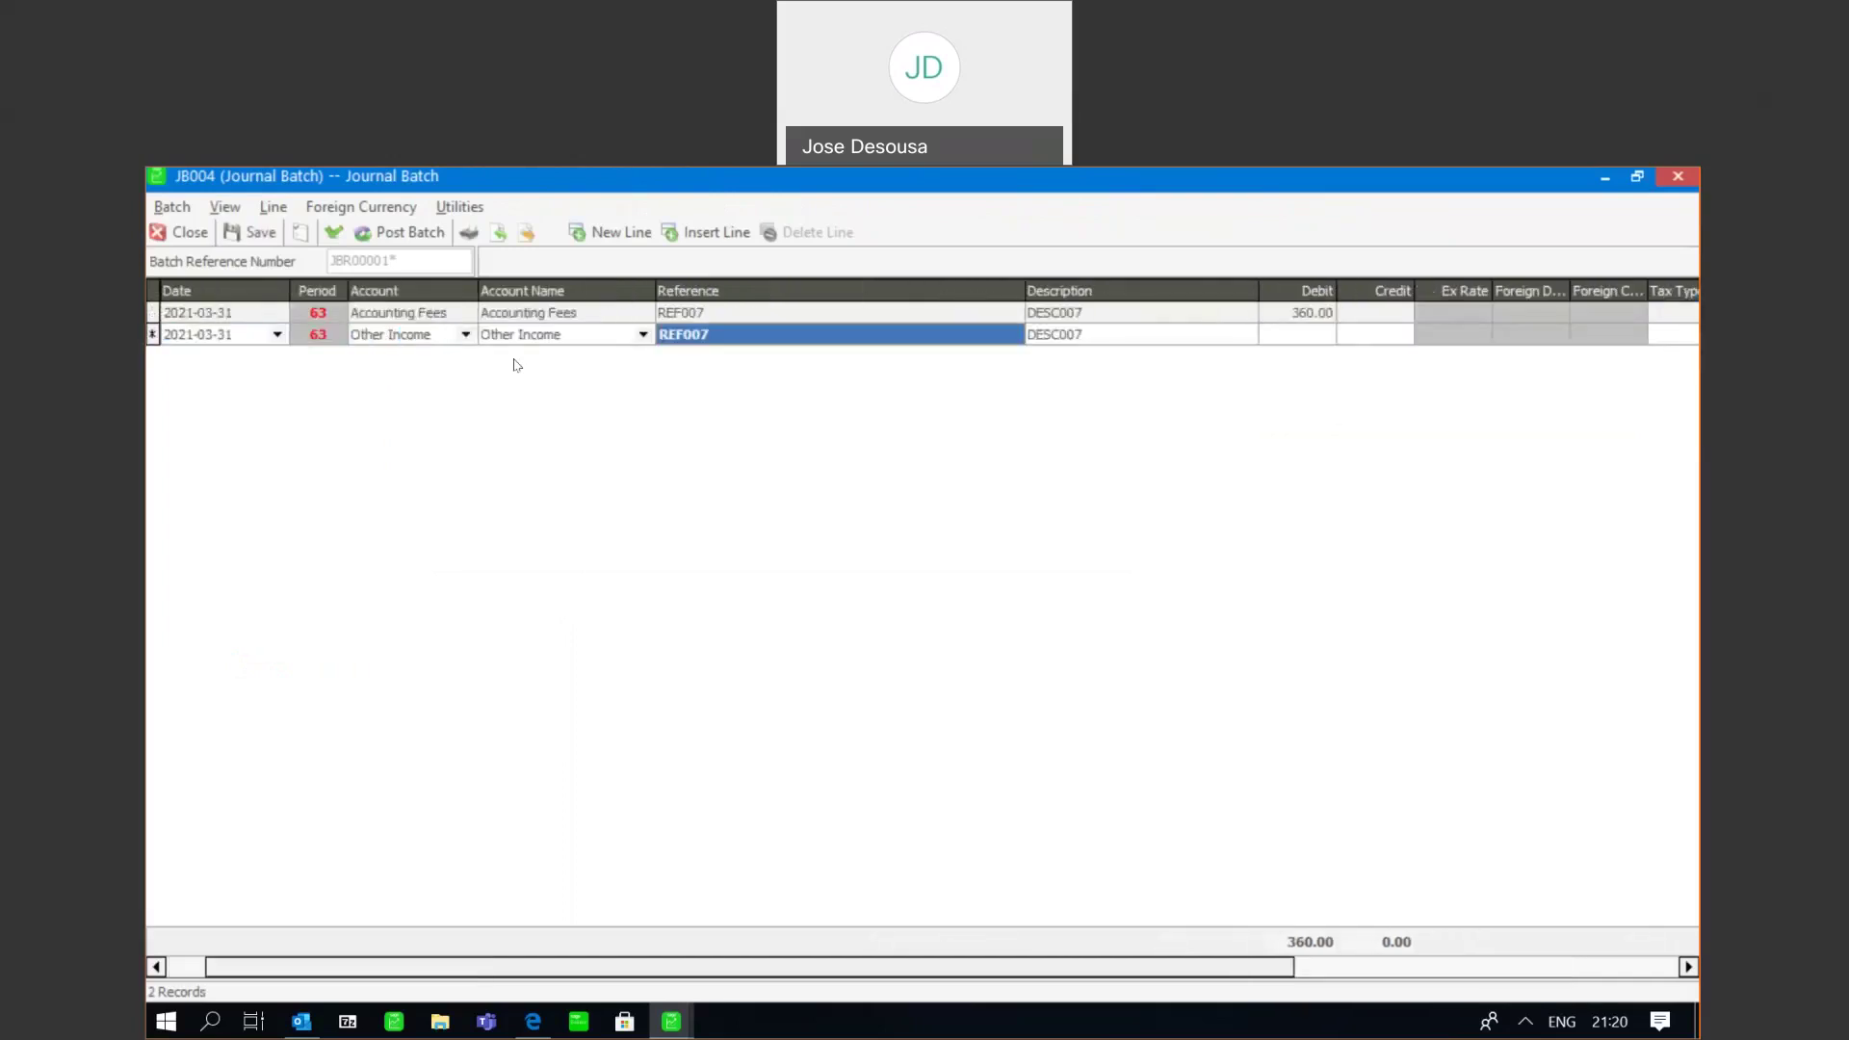
text(ref00)
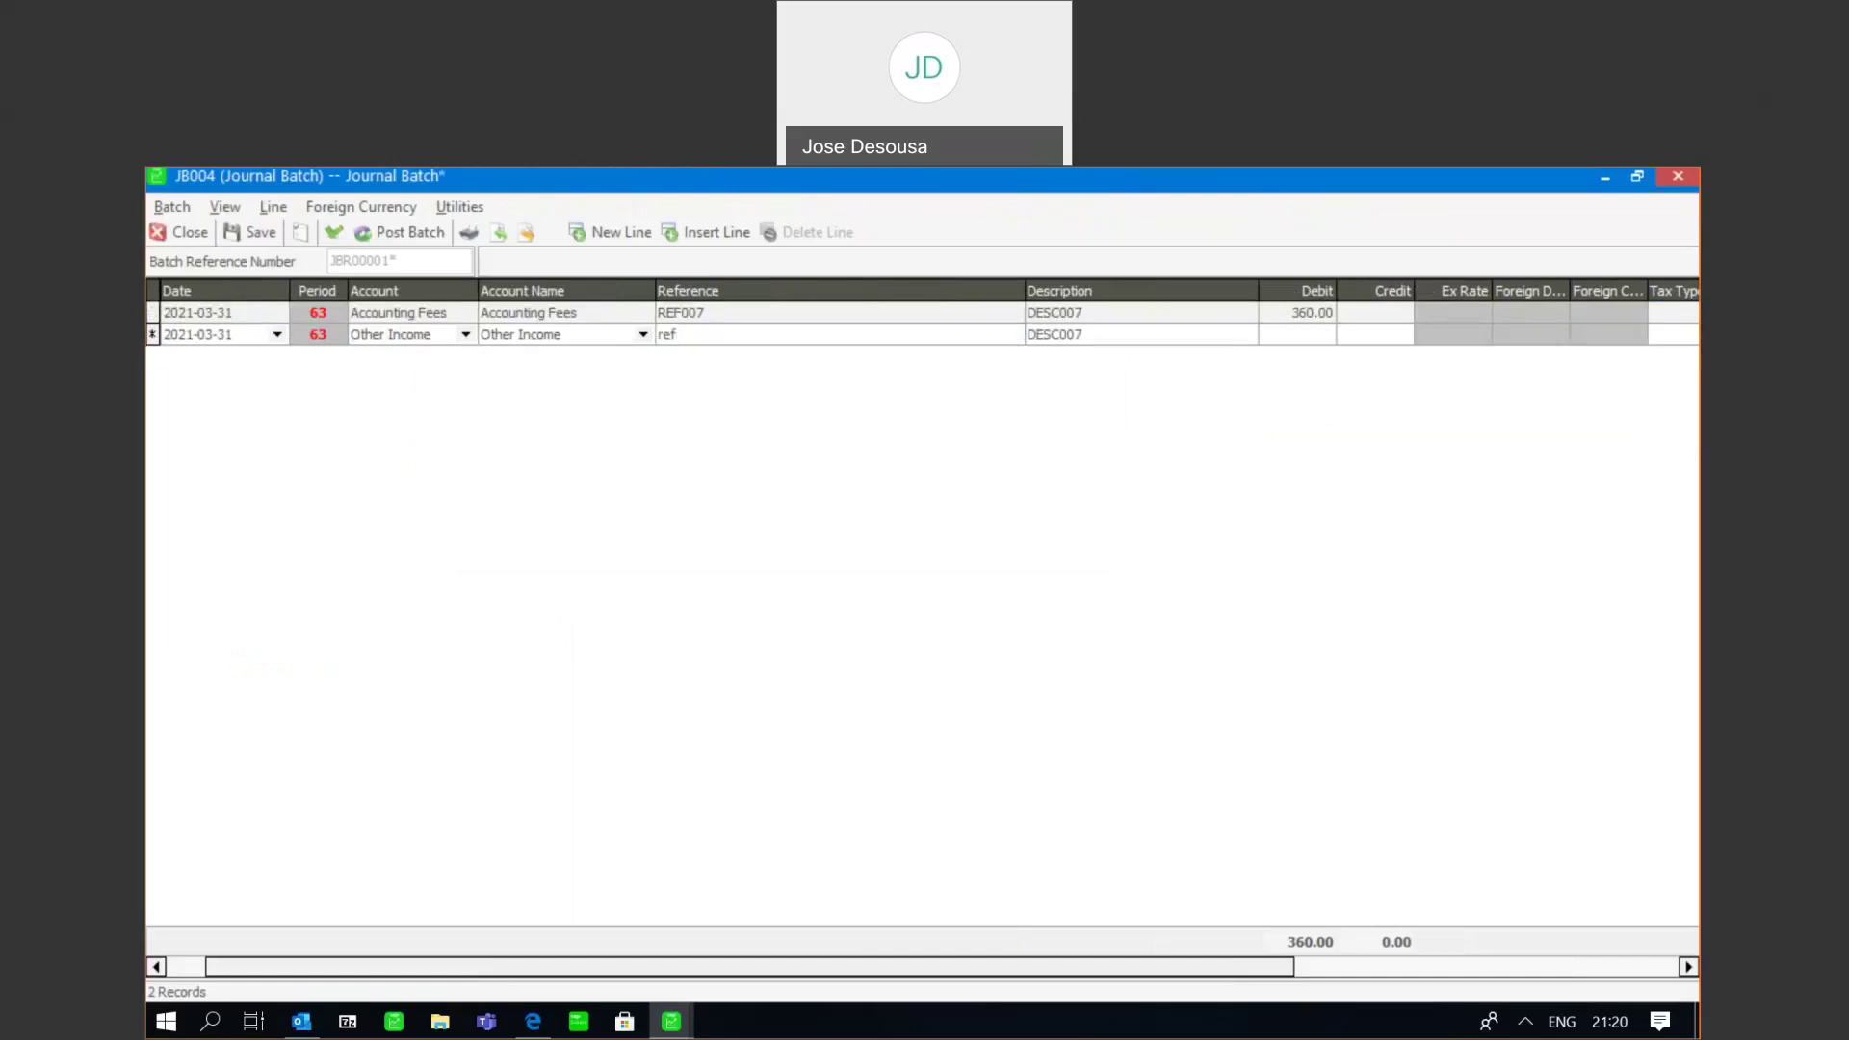
key(BackSpace)
key(BackSpace)
key(BackSpace)
key(BackSpace)
text(REF008)
key(Tab)
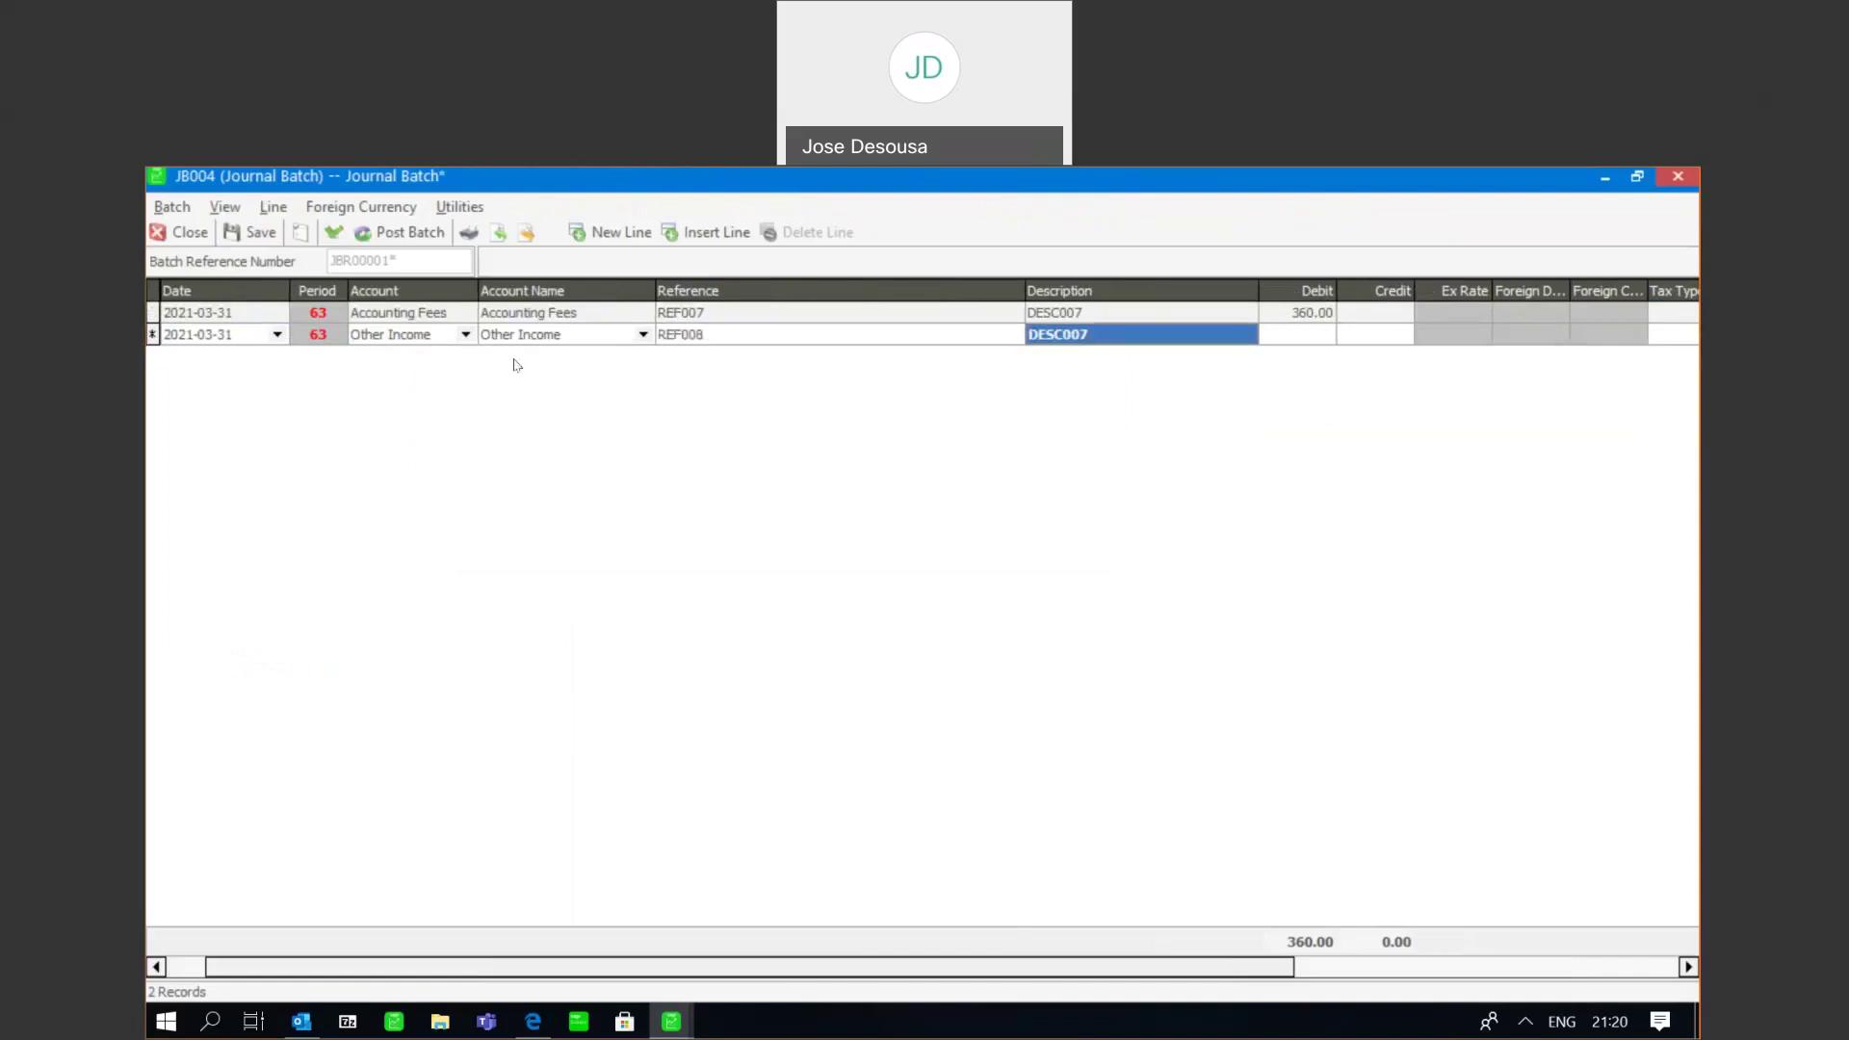
- Give the Other Income line the description DESC008 and a credit of 360
text(DES)
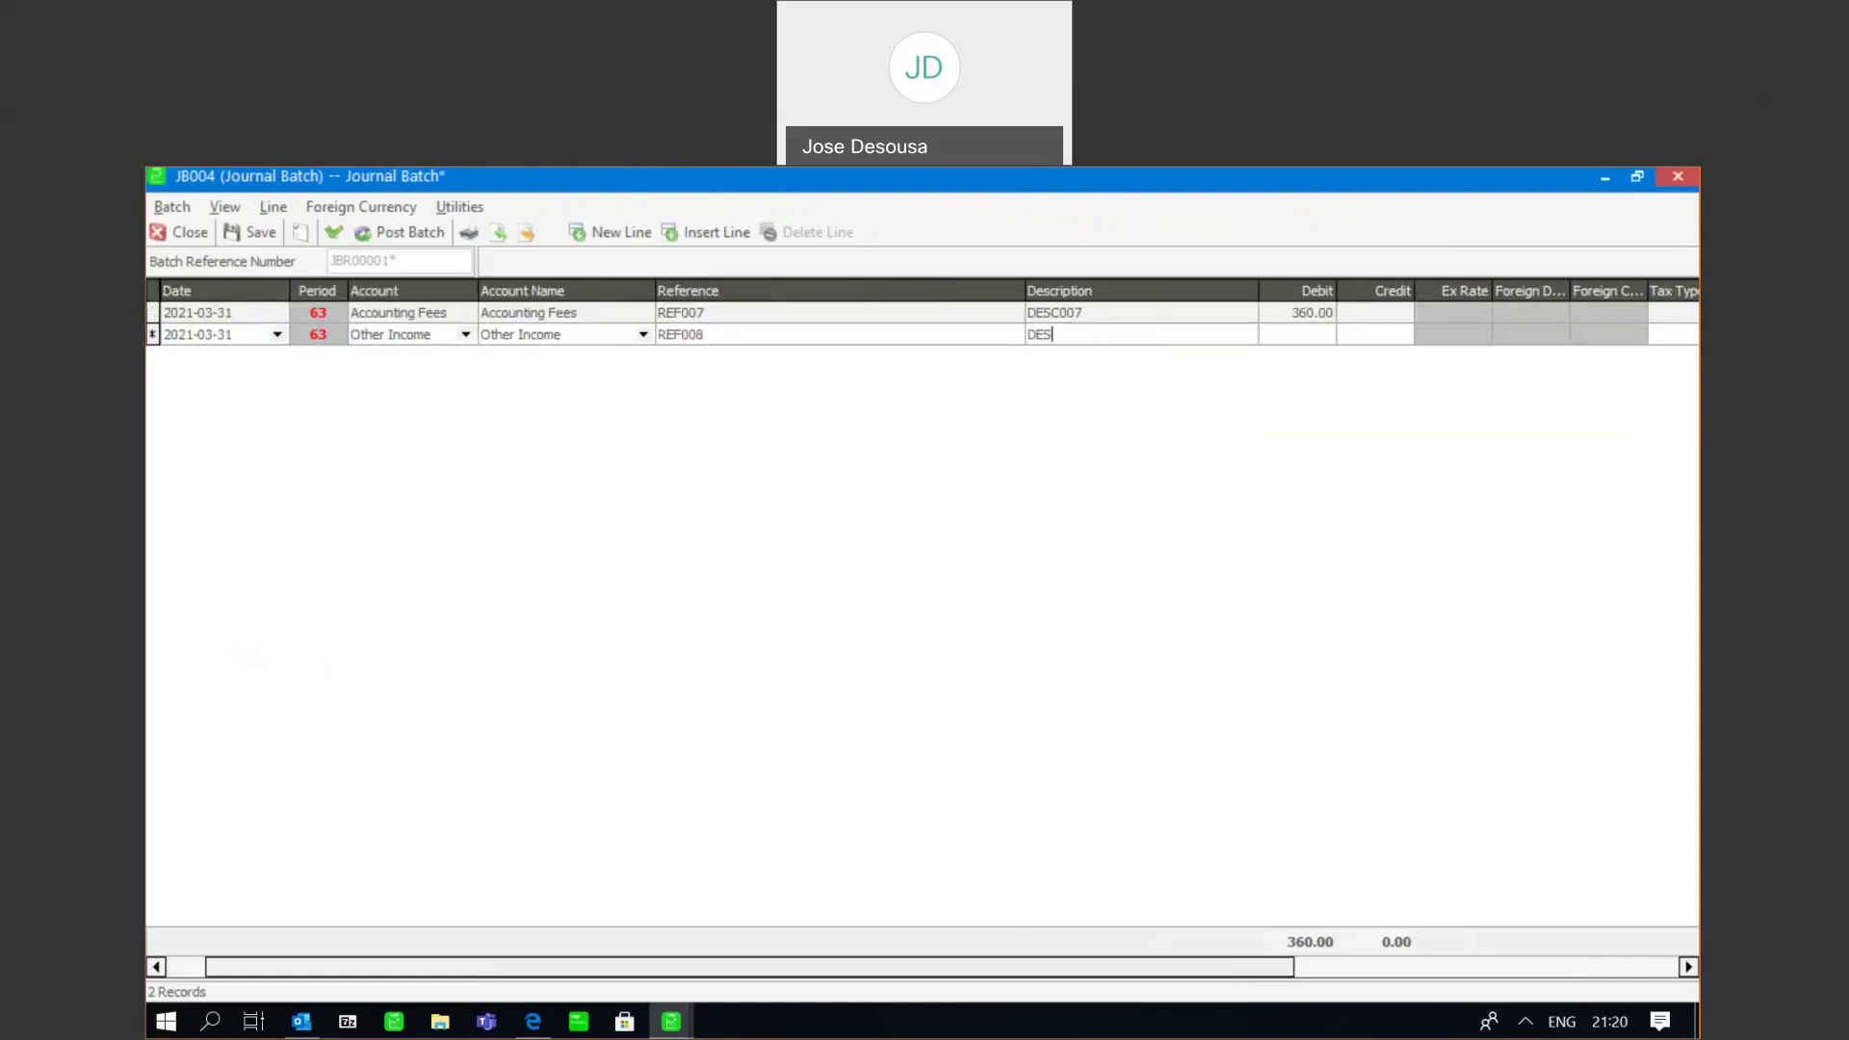
text(C008)
key(Tab)
key(Tab)
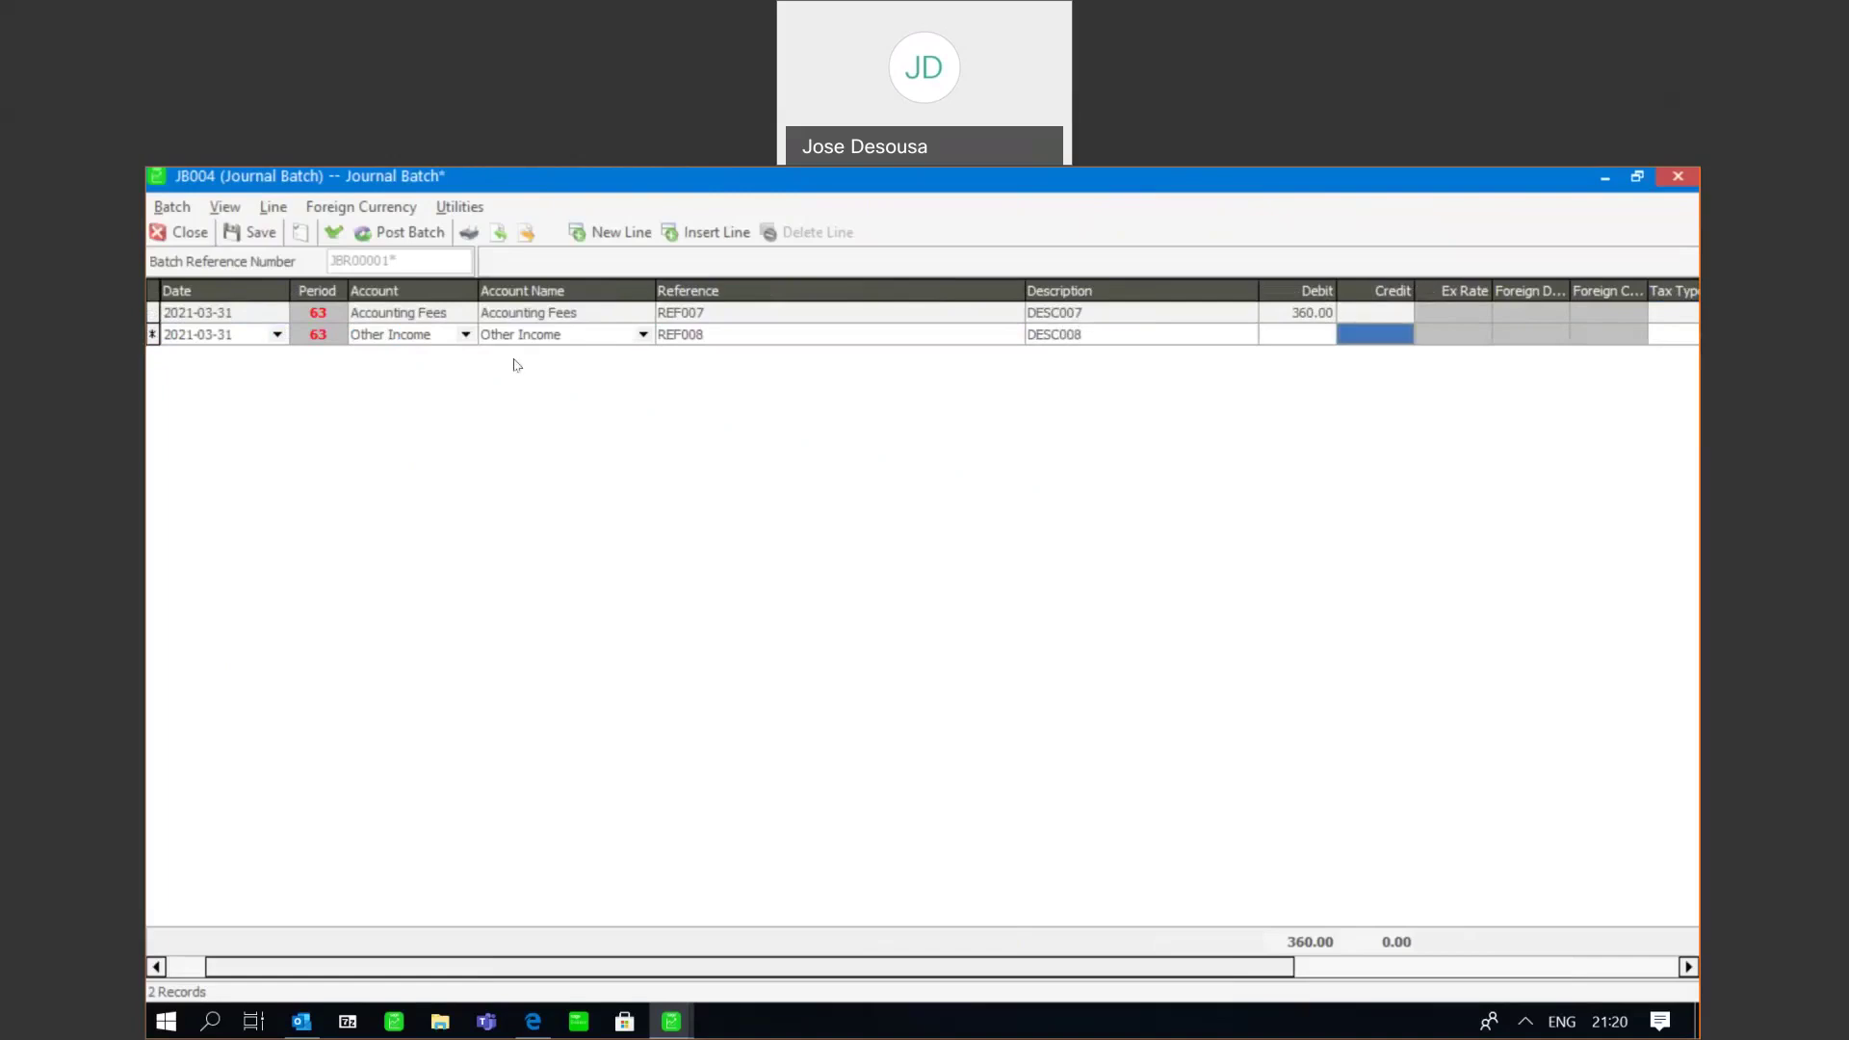
text(360)
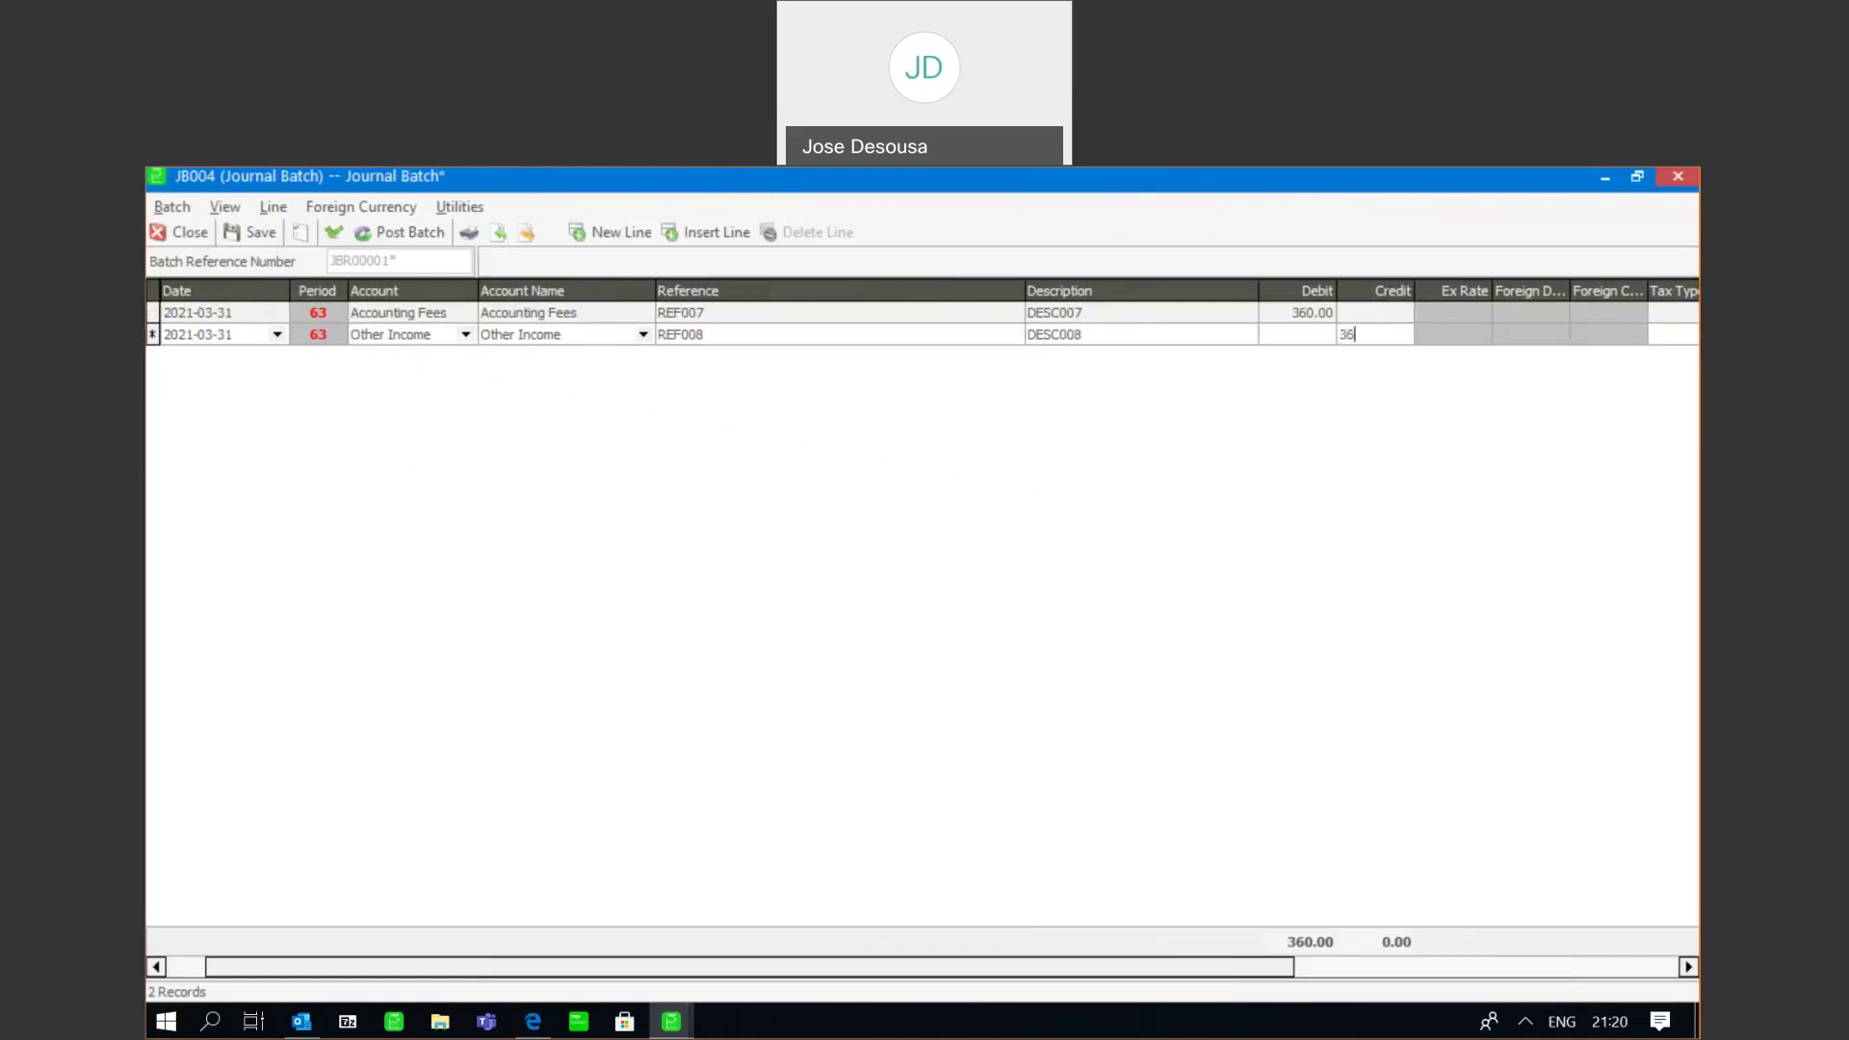
key(Tab)
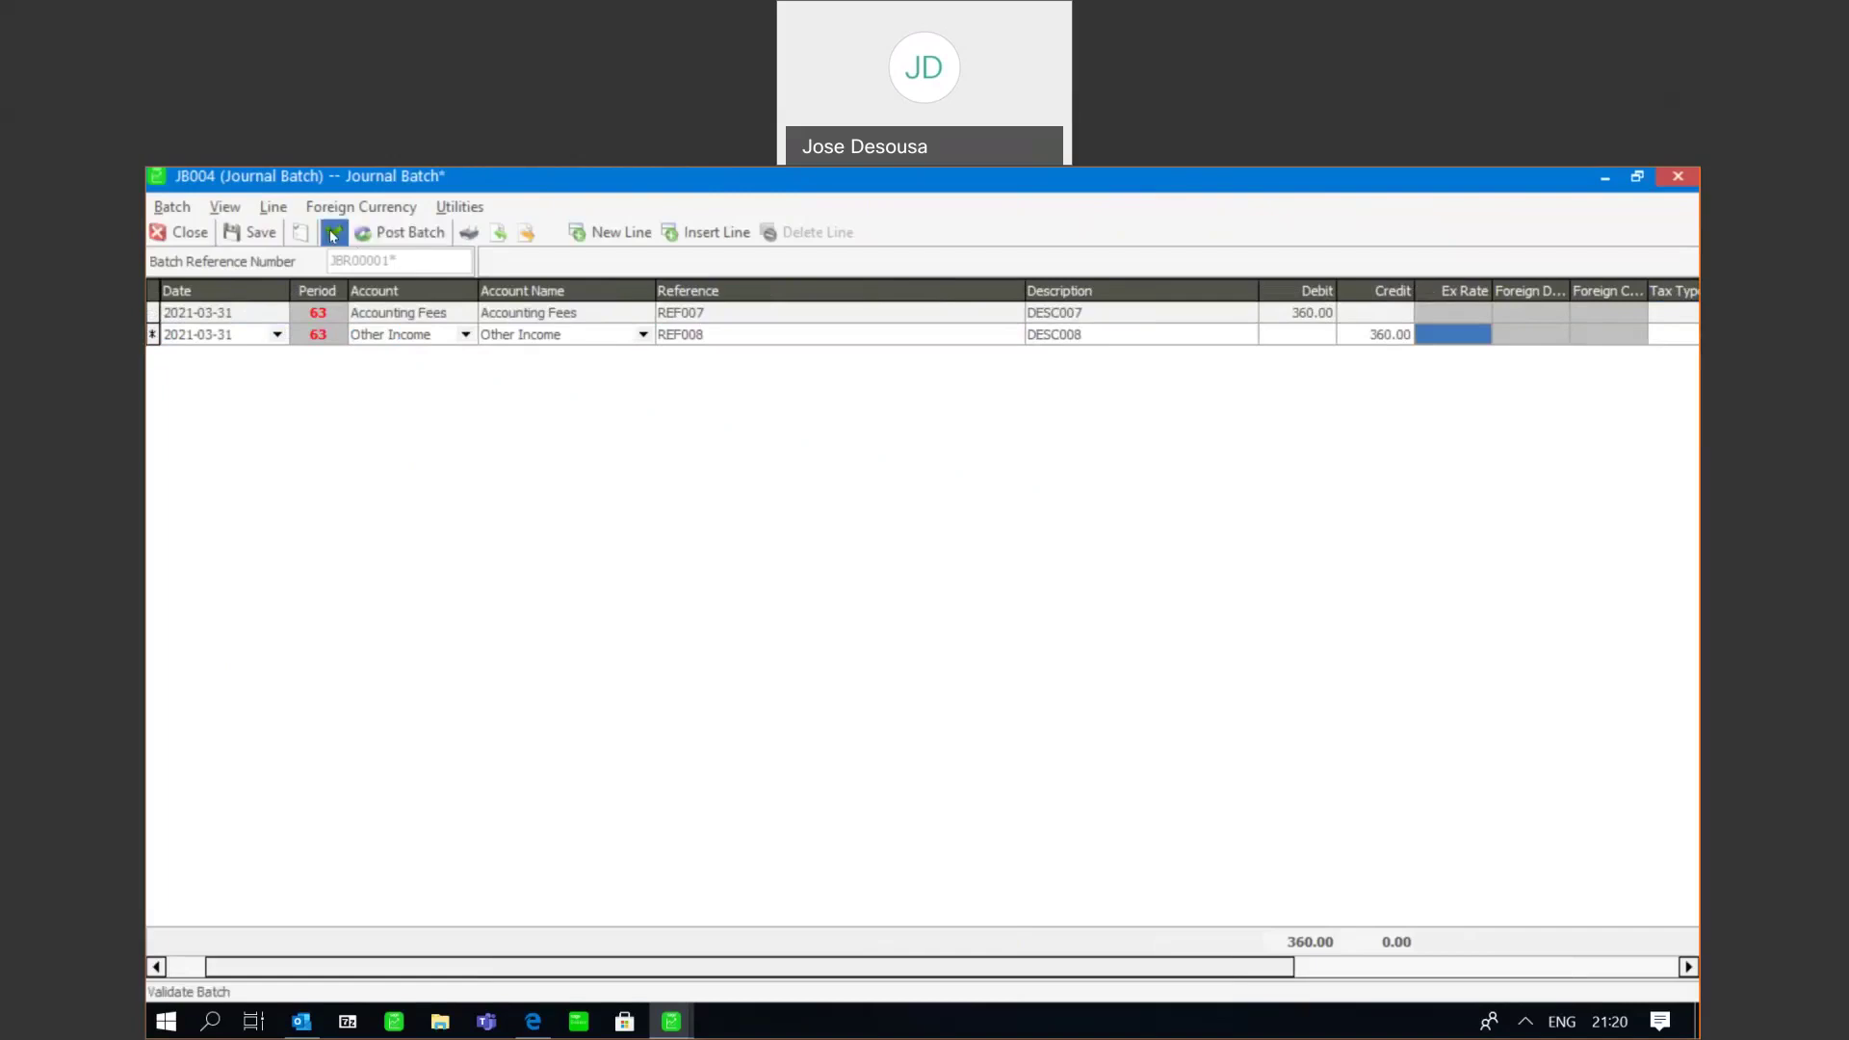
- Validate and post the journal batch, saving its changes and skipping the printout
click(332, 234)
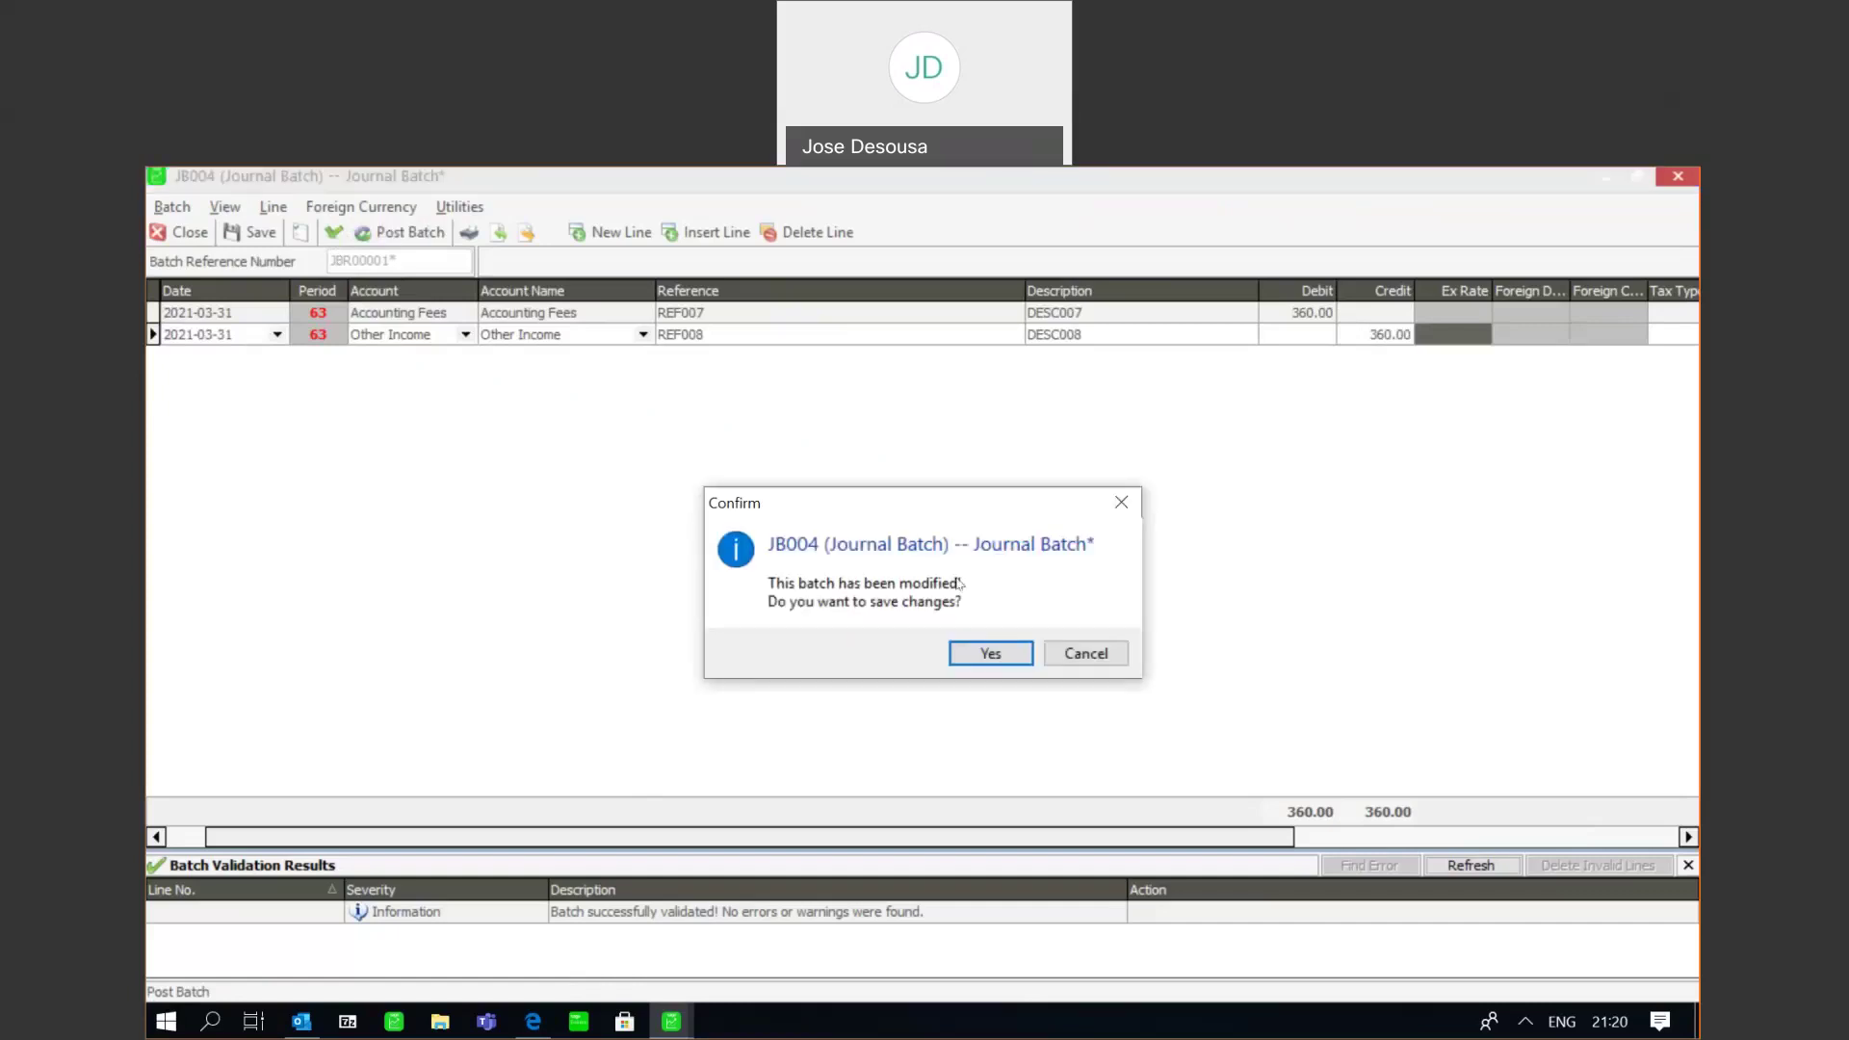
click(980, 658)
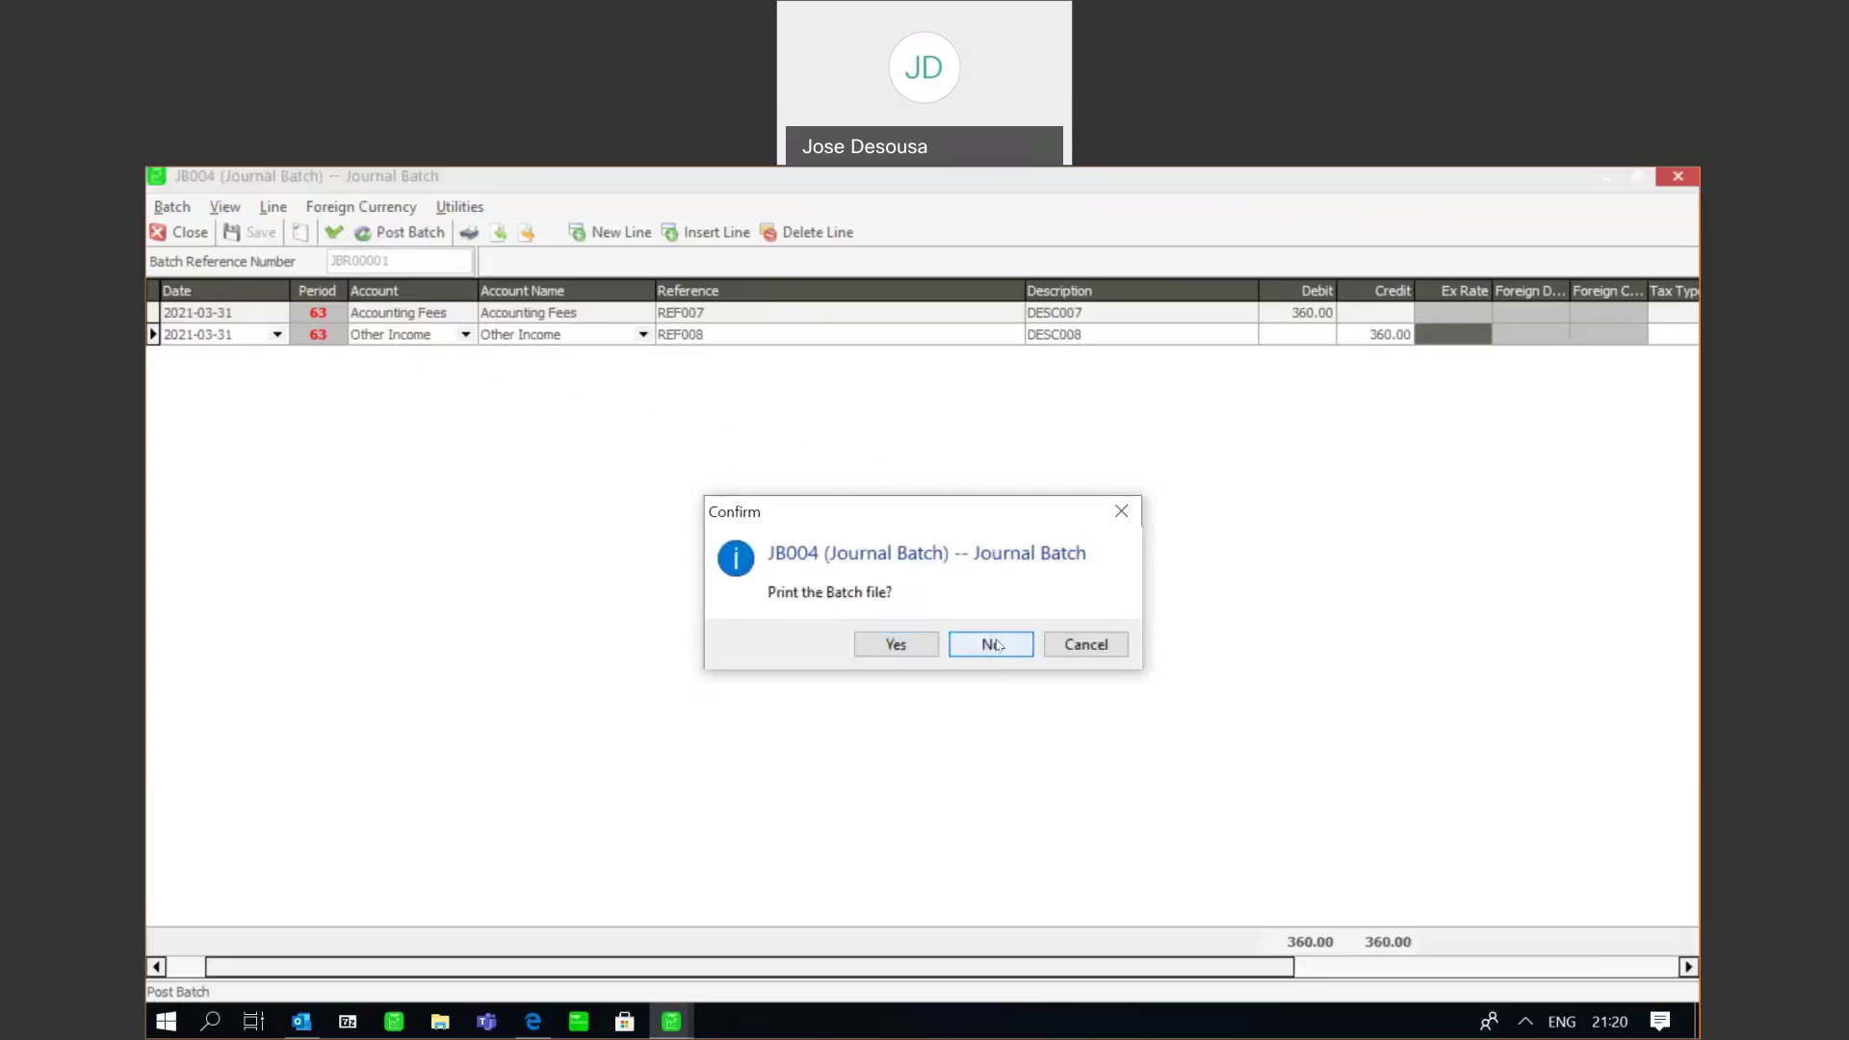
click(996, 644)
click(997, 645)
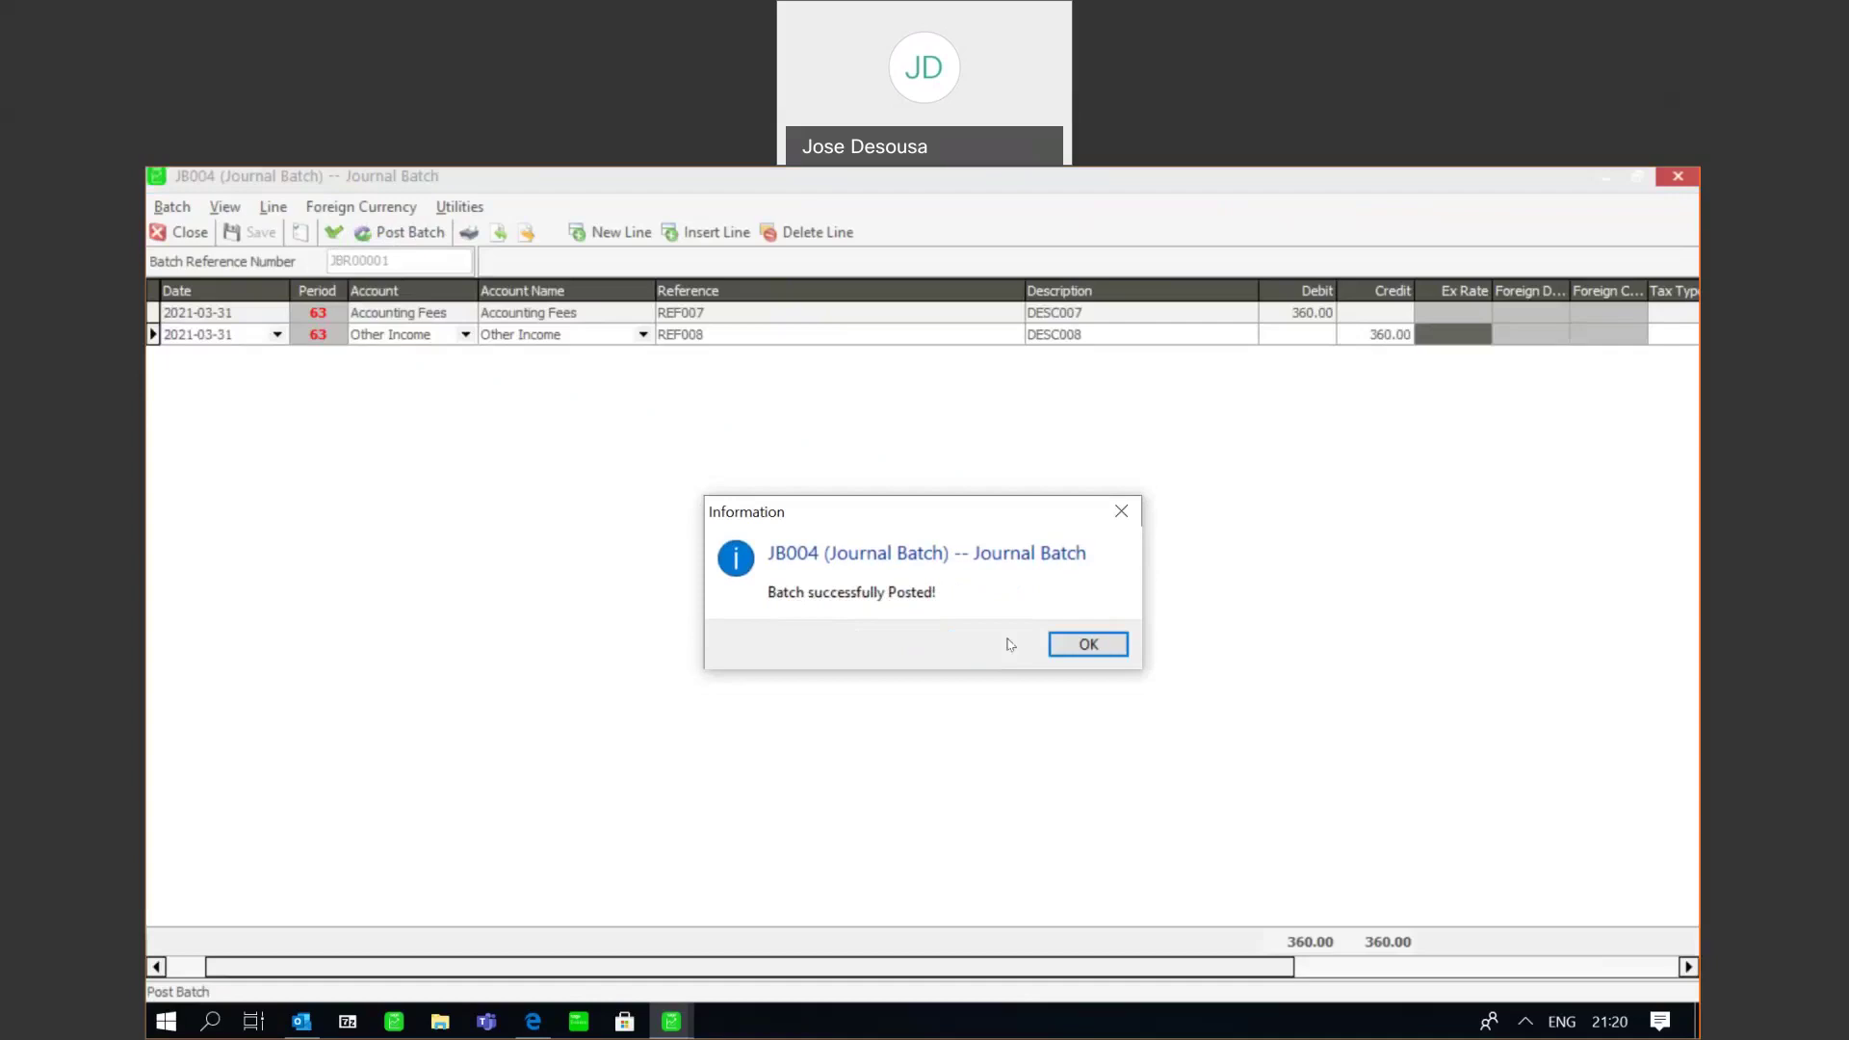
click(1075, 653)
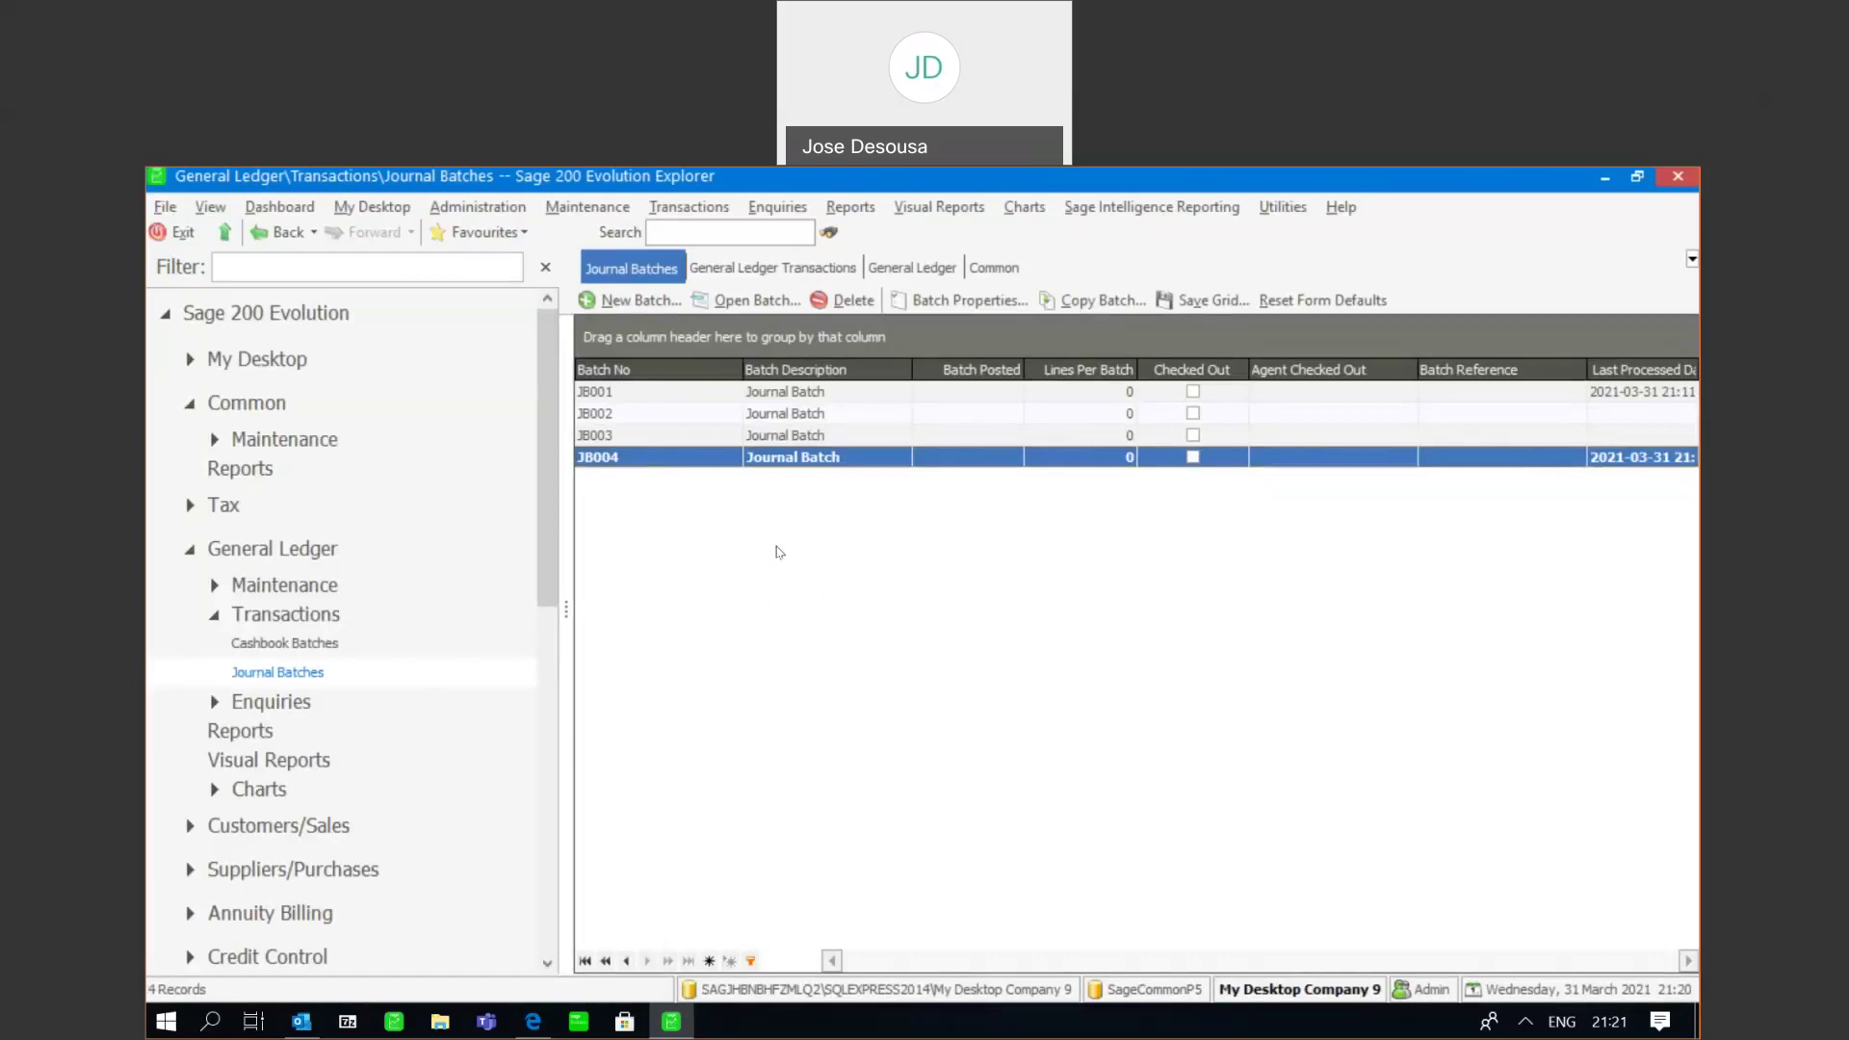
- Check the archive and purge status of the financial years in the Company Details and leave without changes
click(1009, 279)
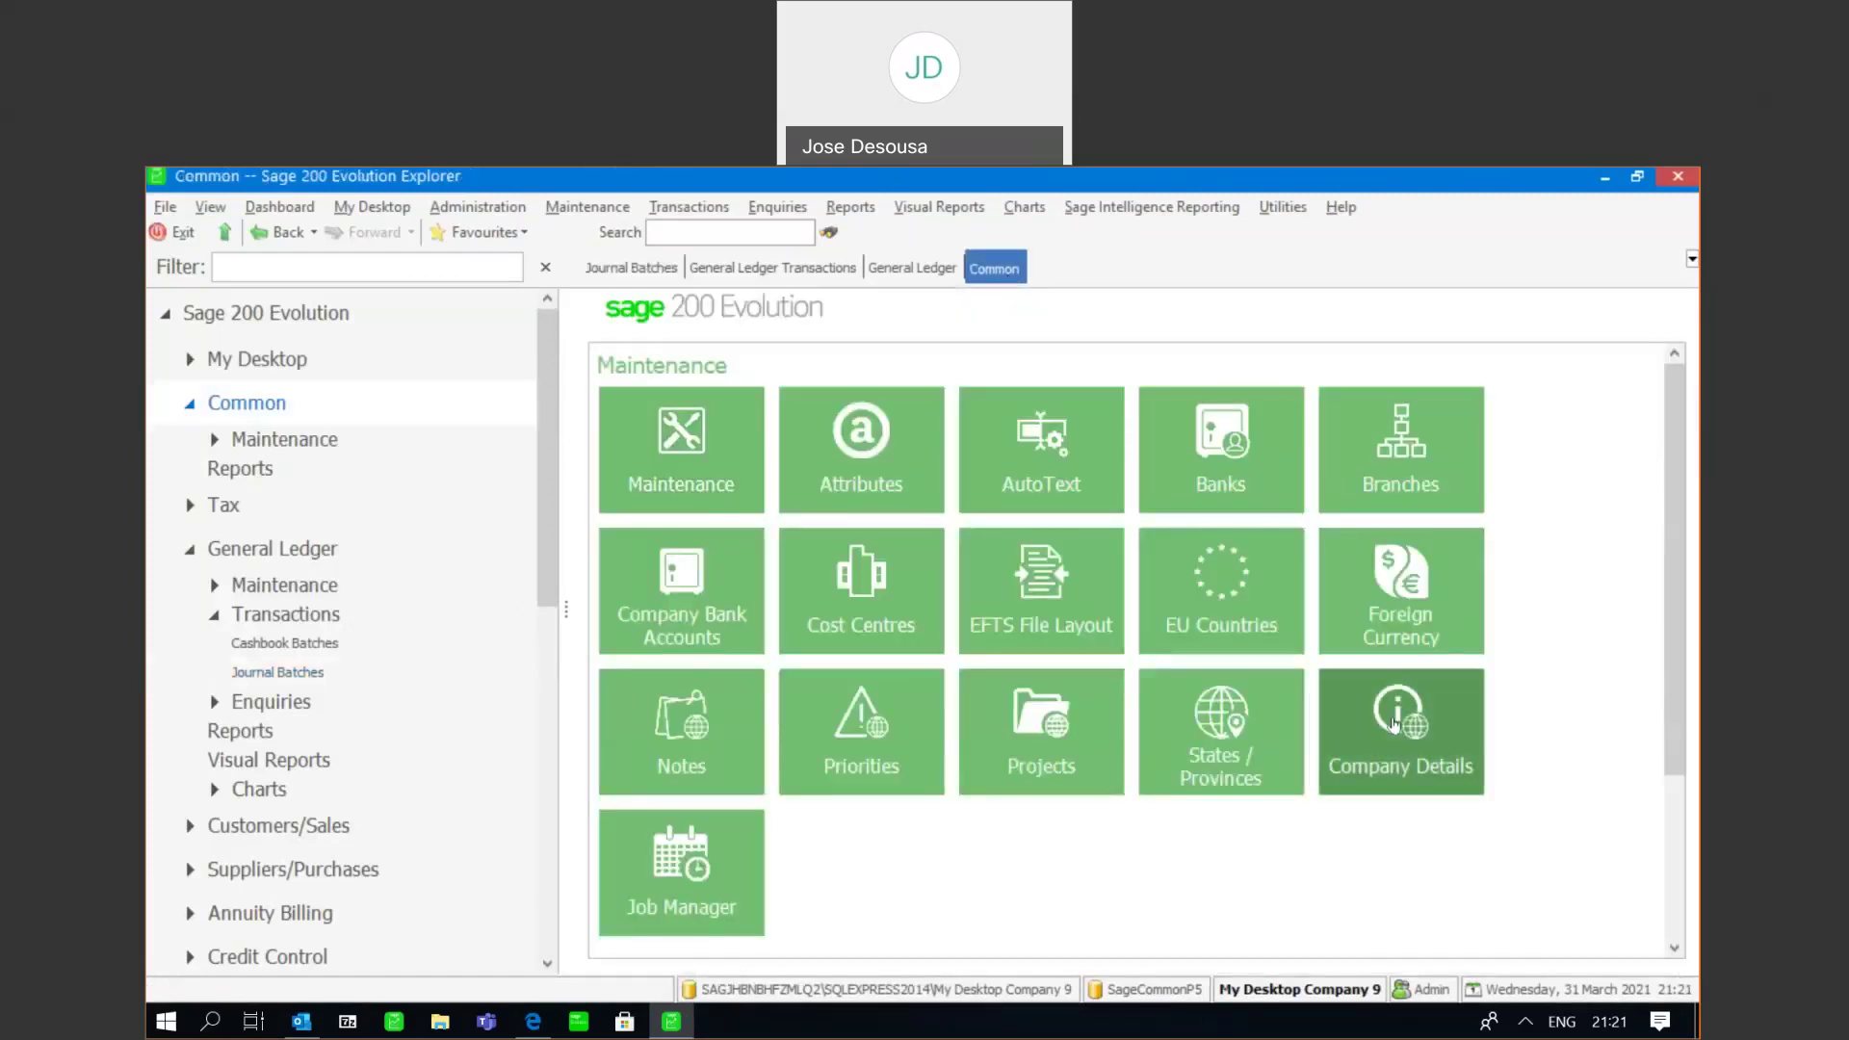
click(1394, 724)
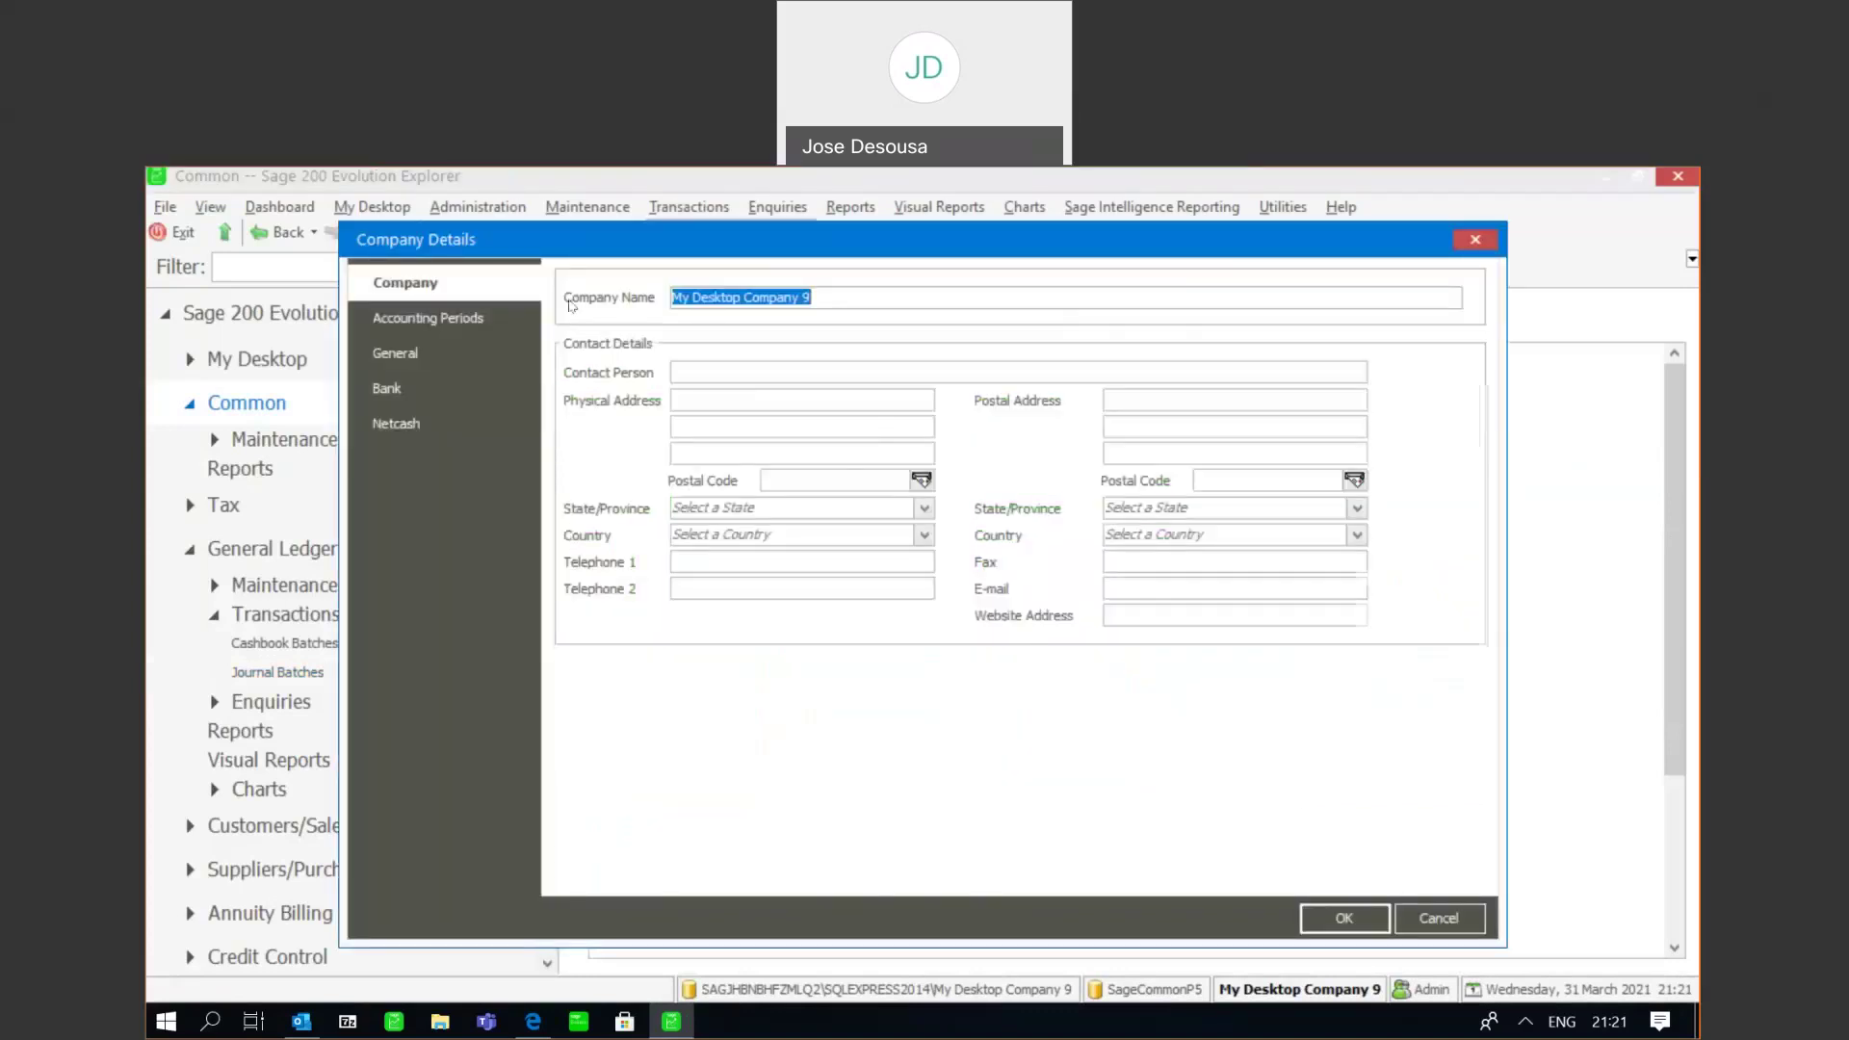
click(502, 317)
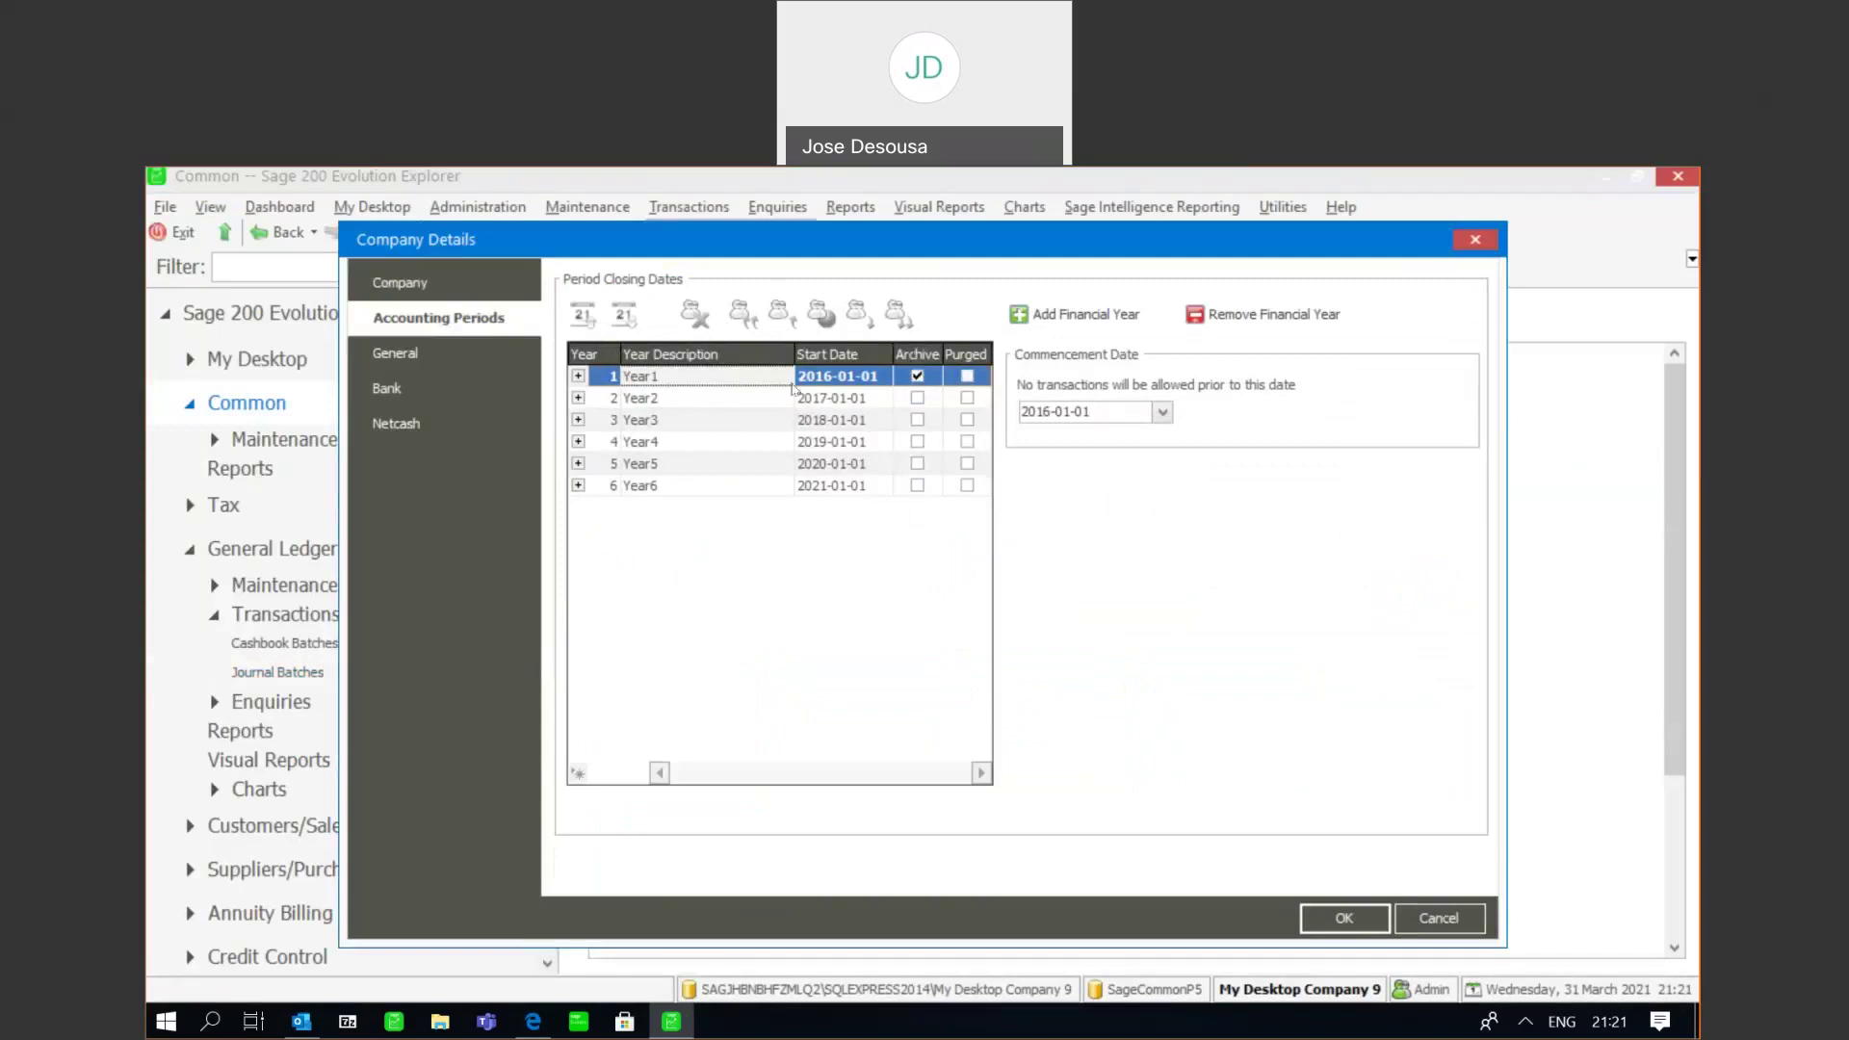
click(1432, 918)
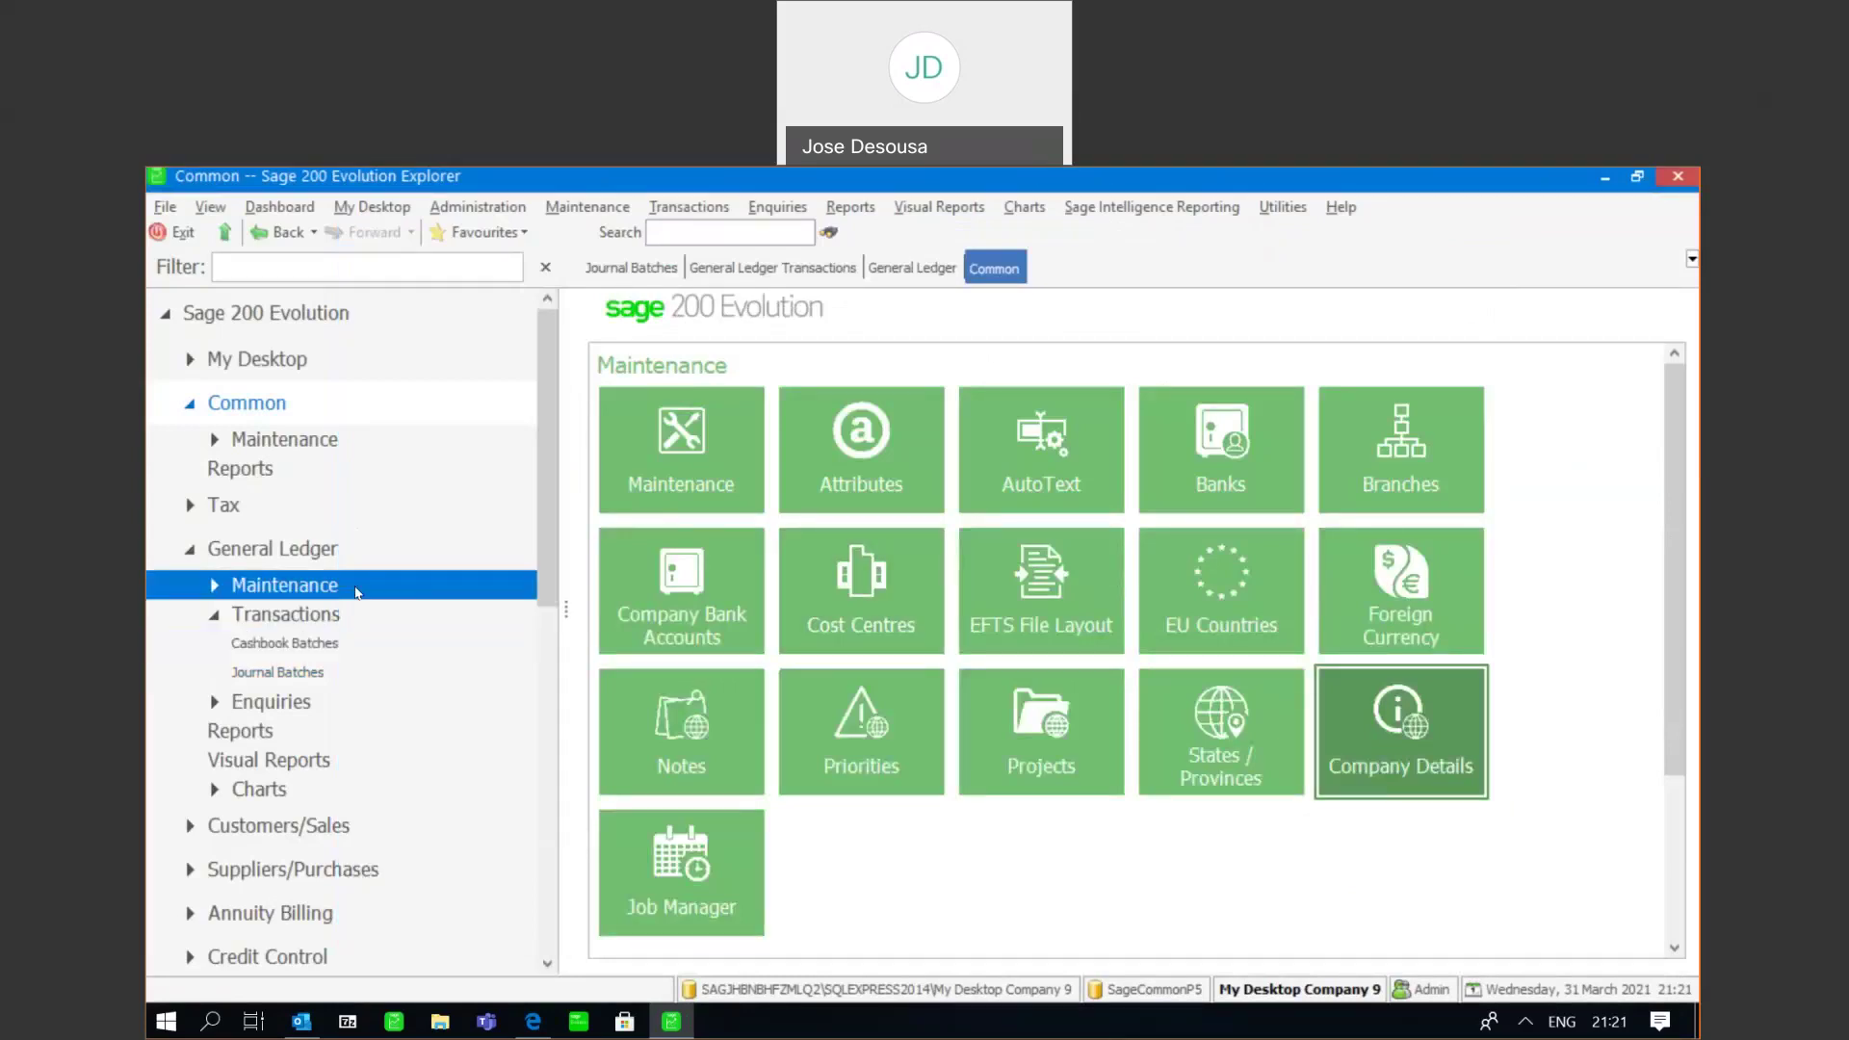
- Set up a General Ledger Purge up to Year1 with the Accumulated Profit account and transaction code JNL
click(357, 592)
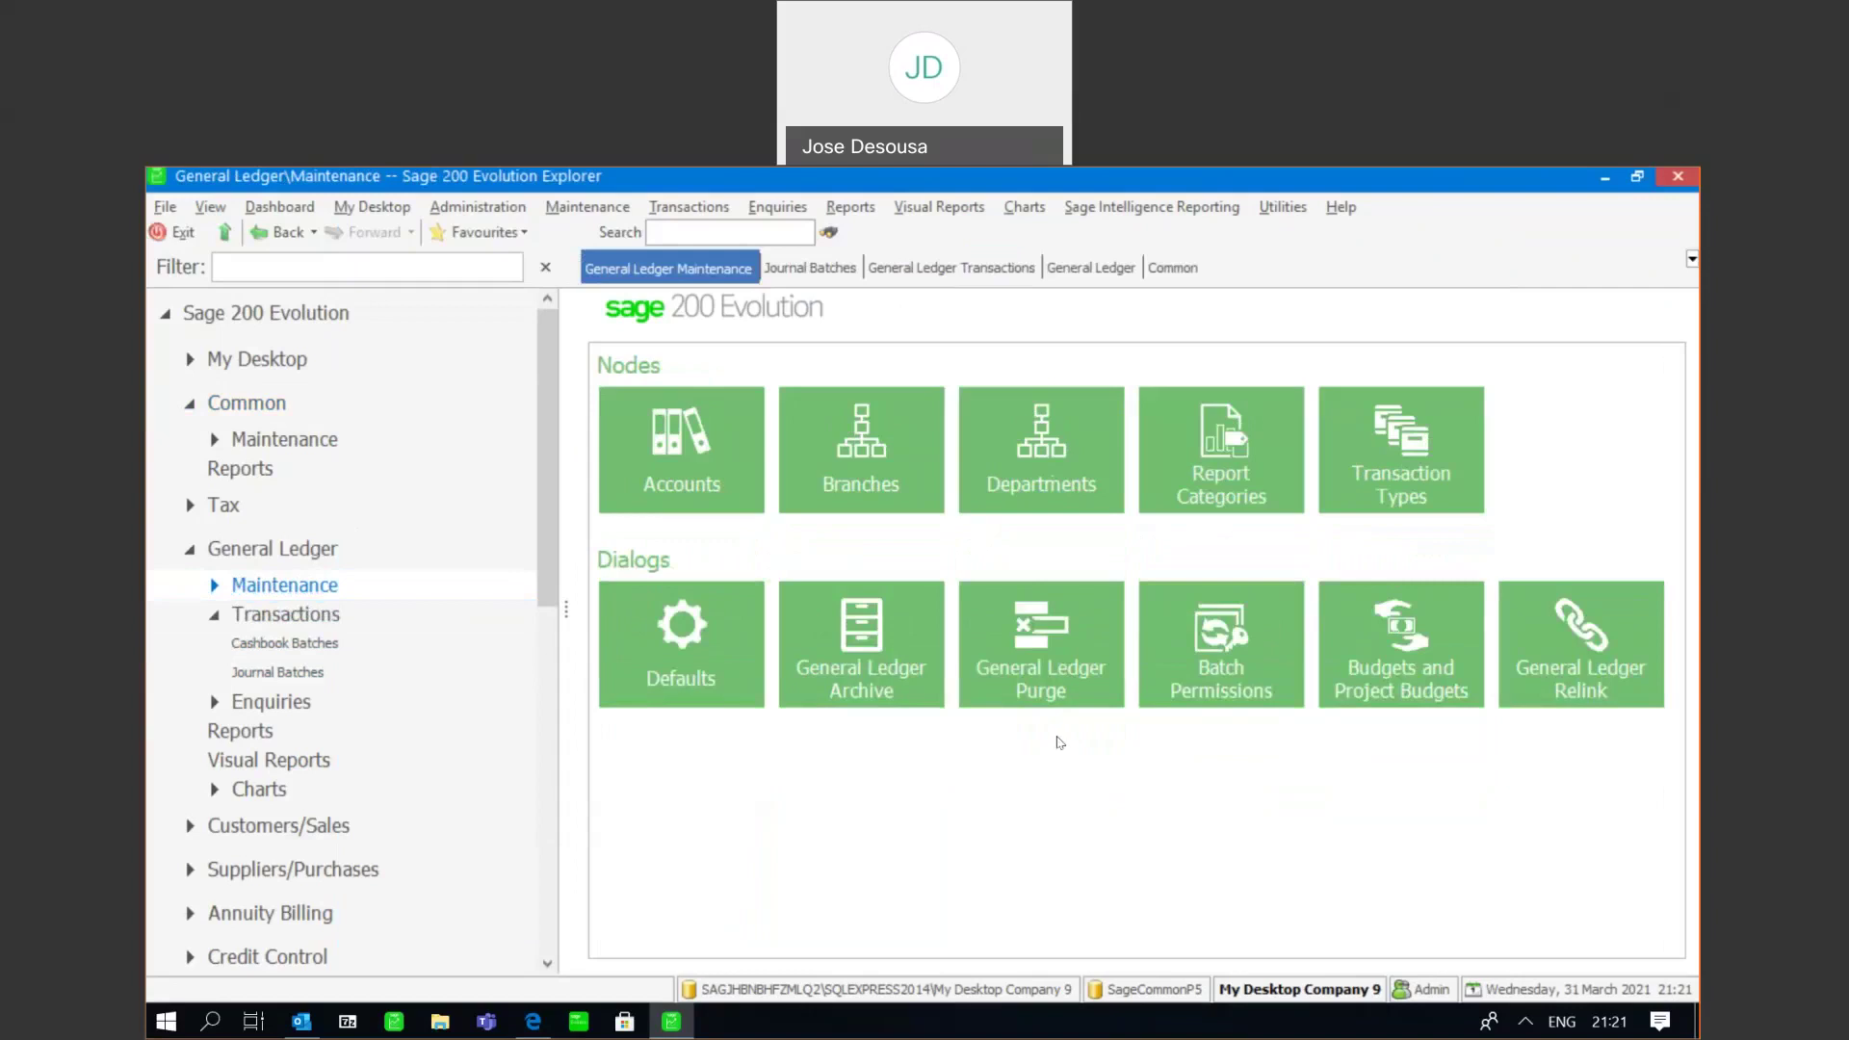
click(1042, 650)
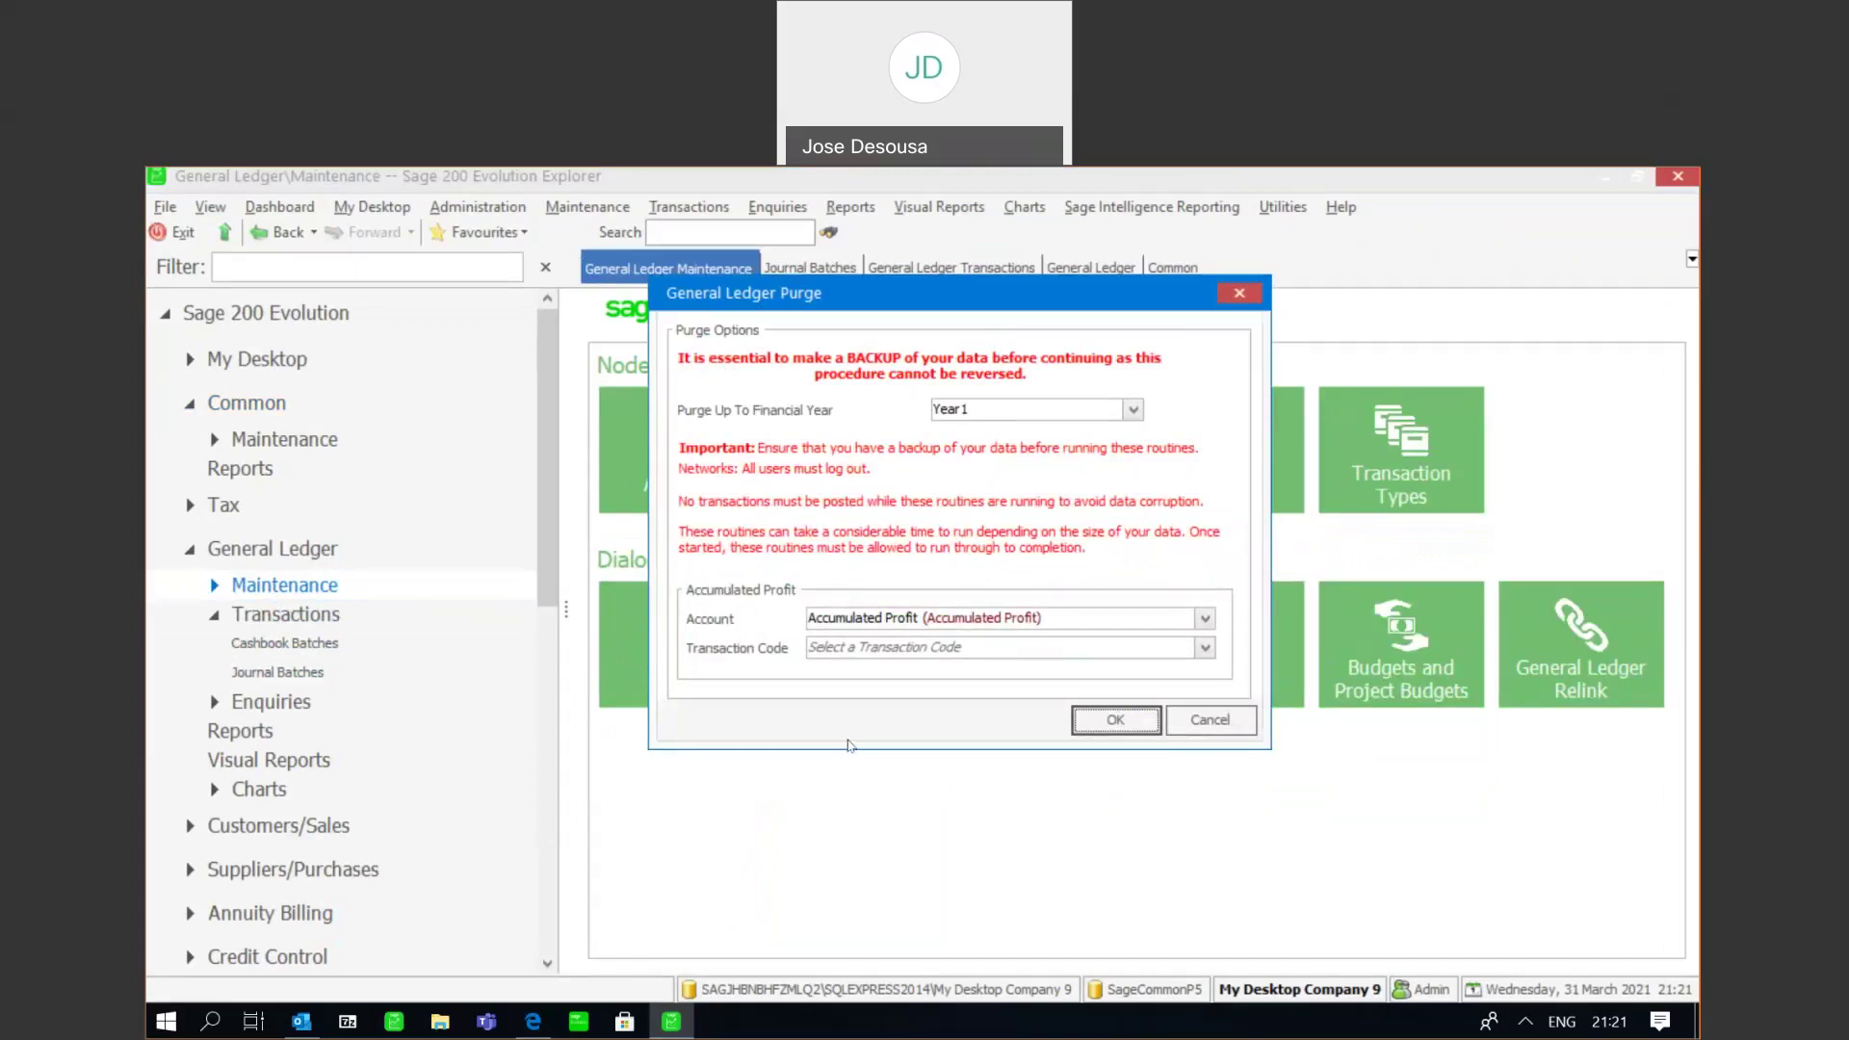
click(1204, 619)
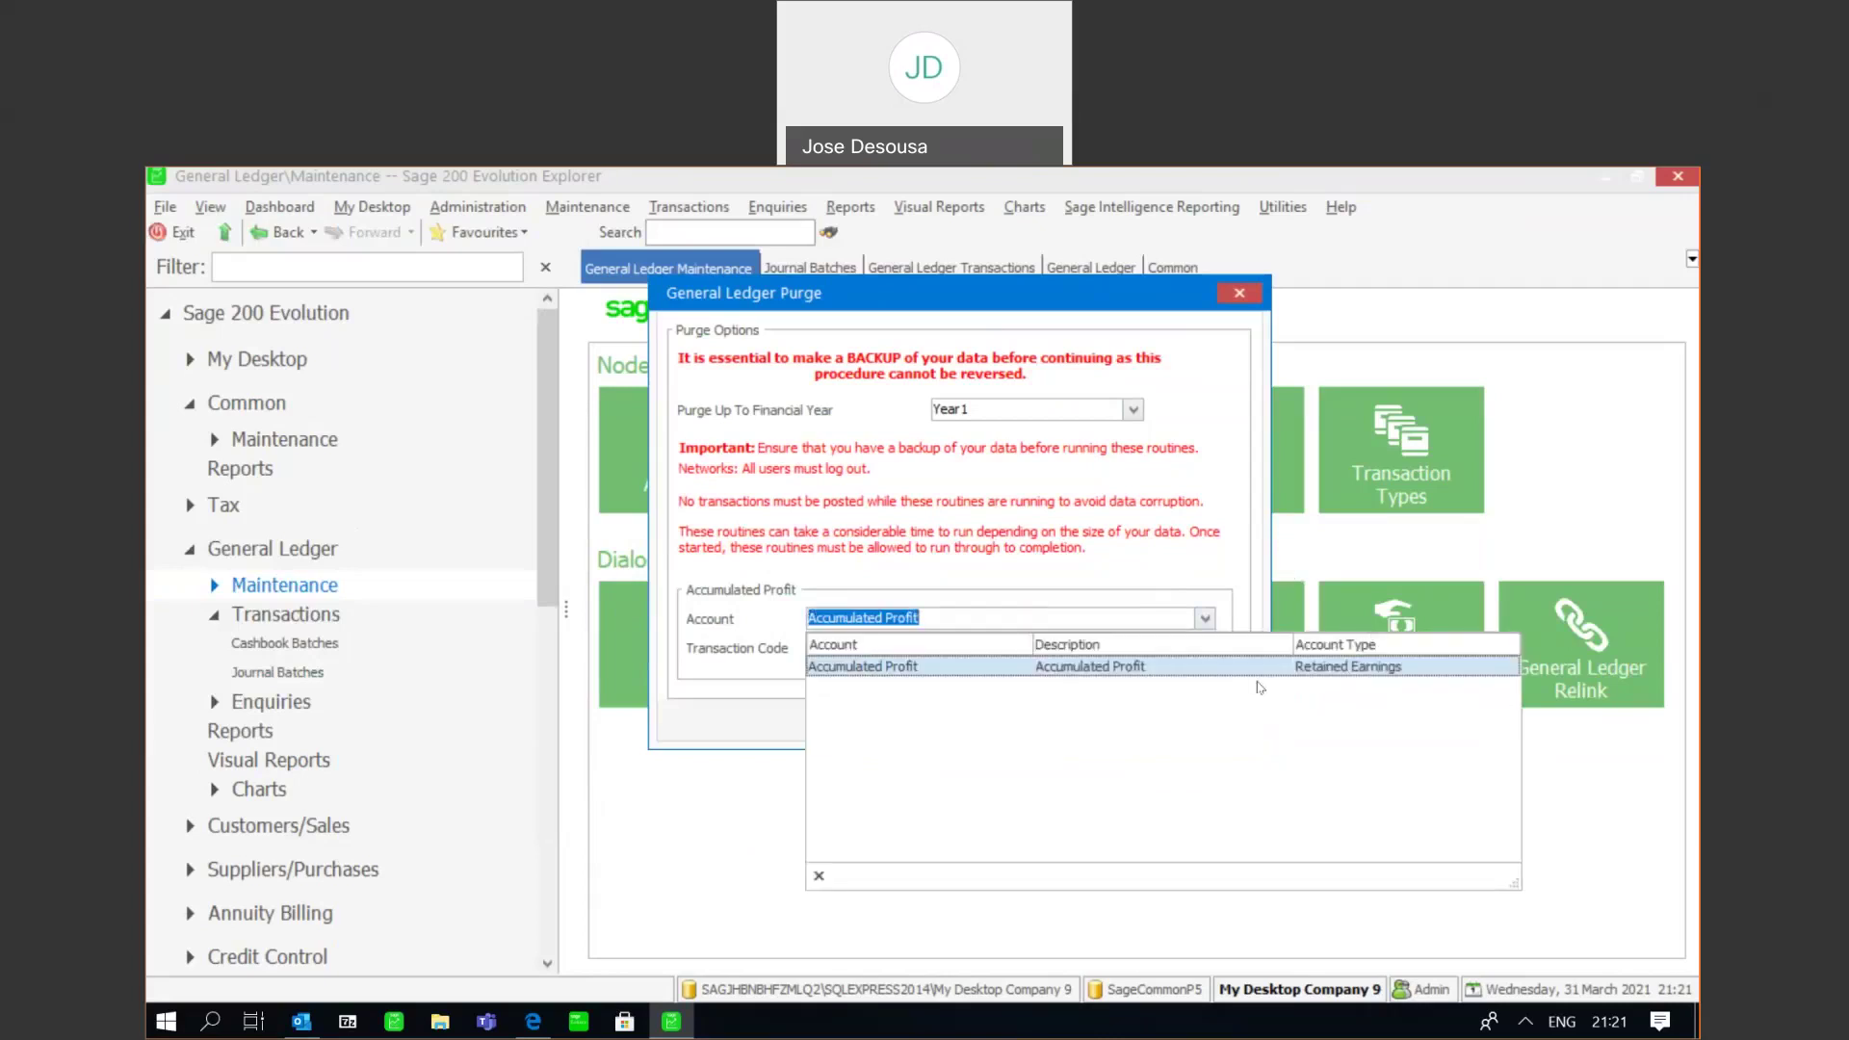
click(1136, 665)
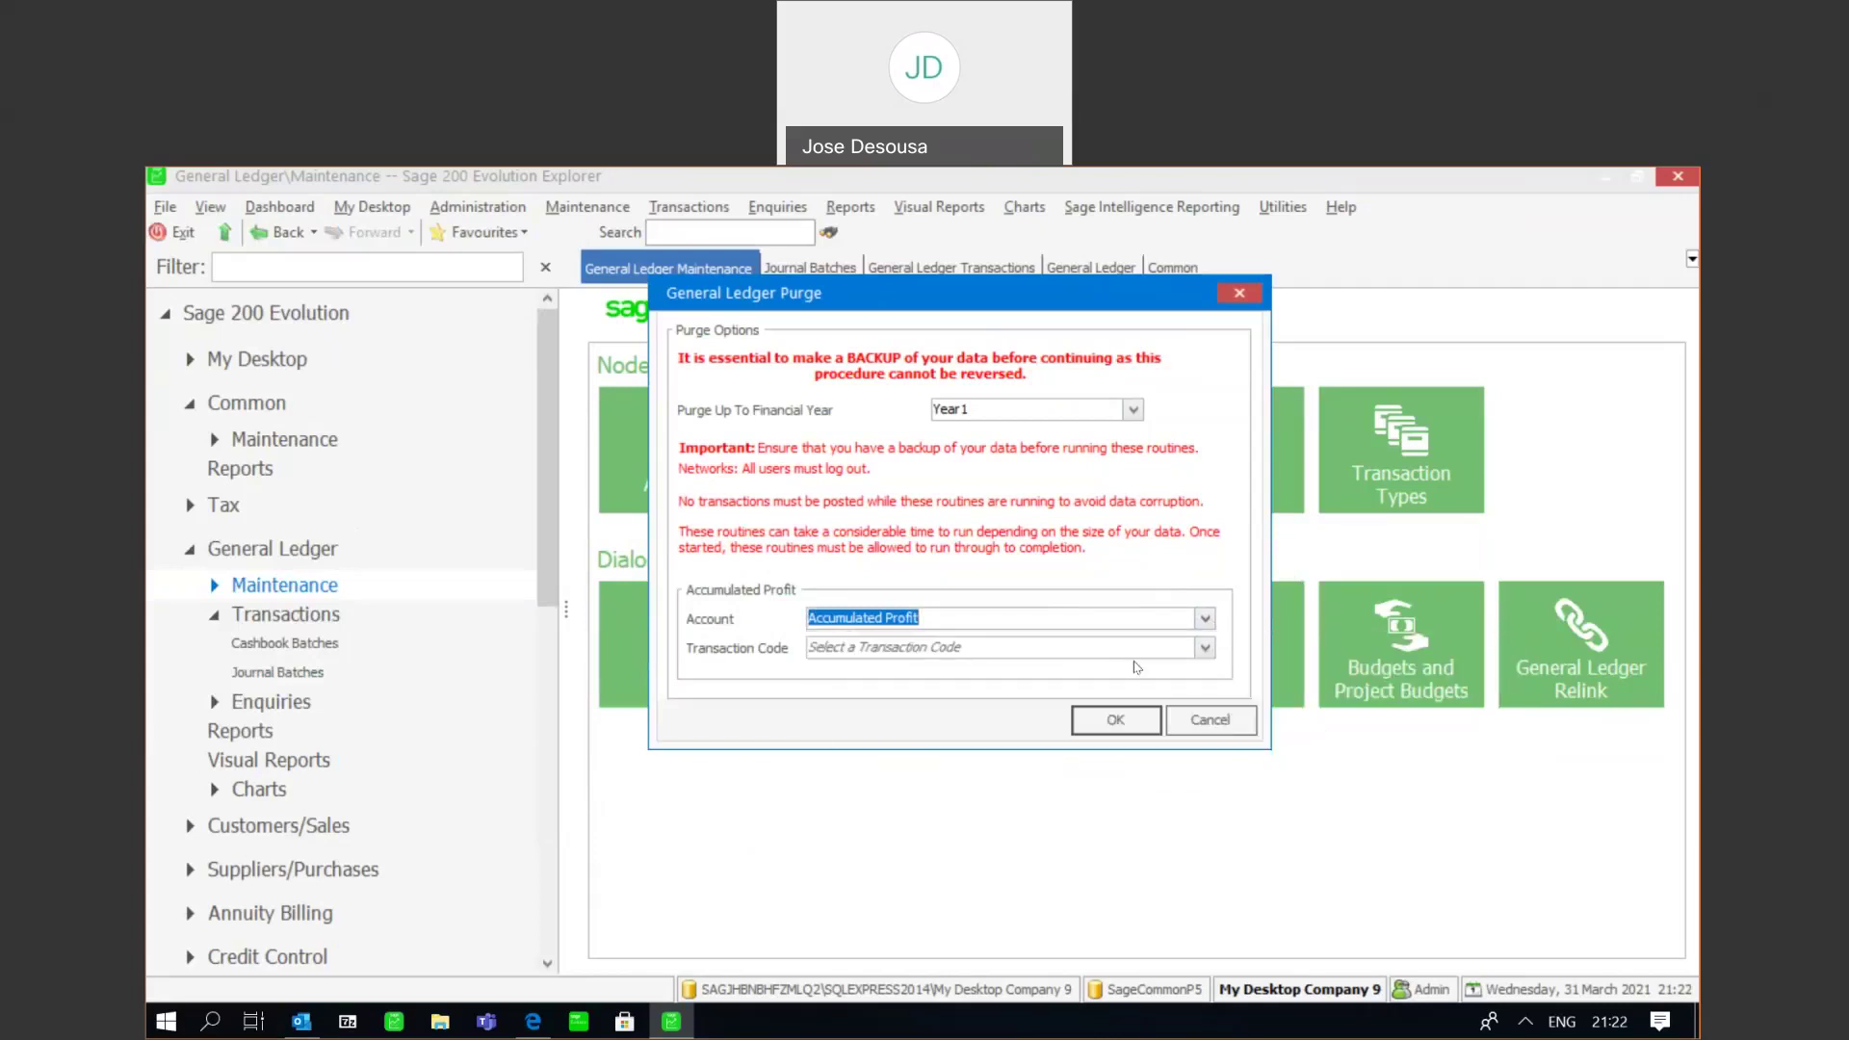
click(1205, 647)
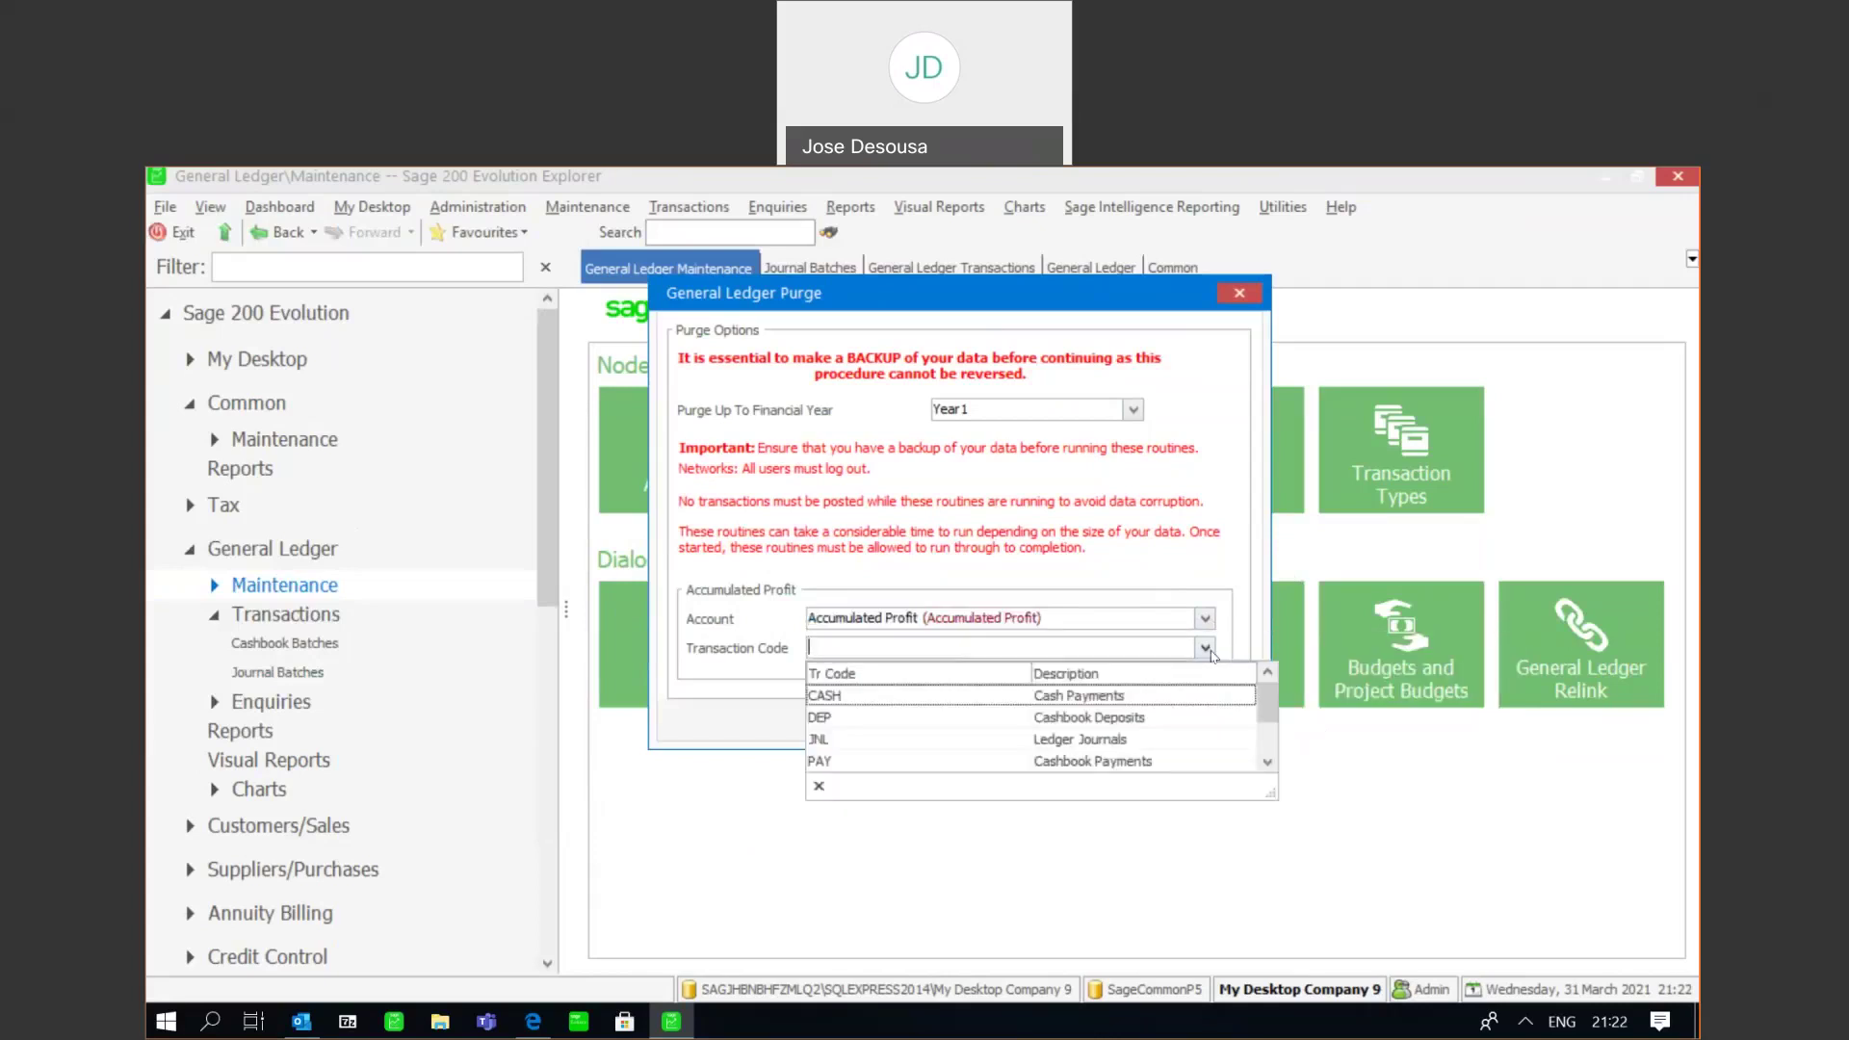
click(1089, 740)
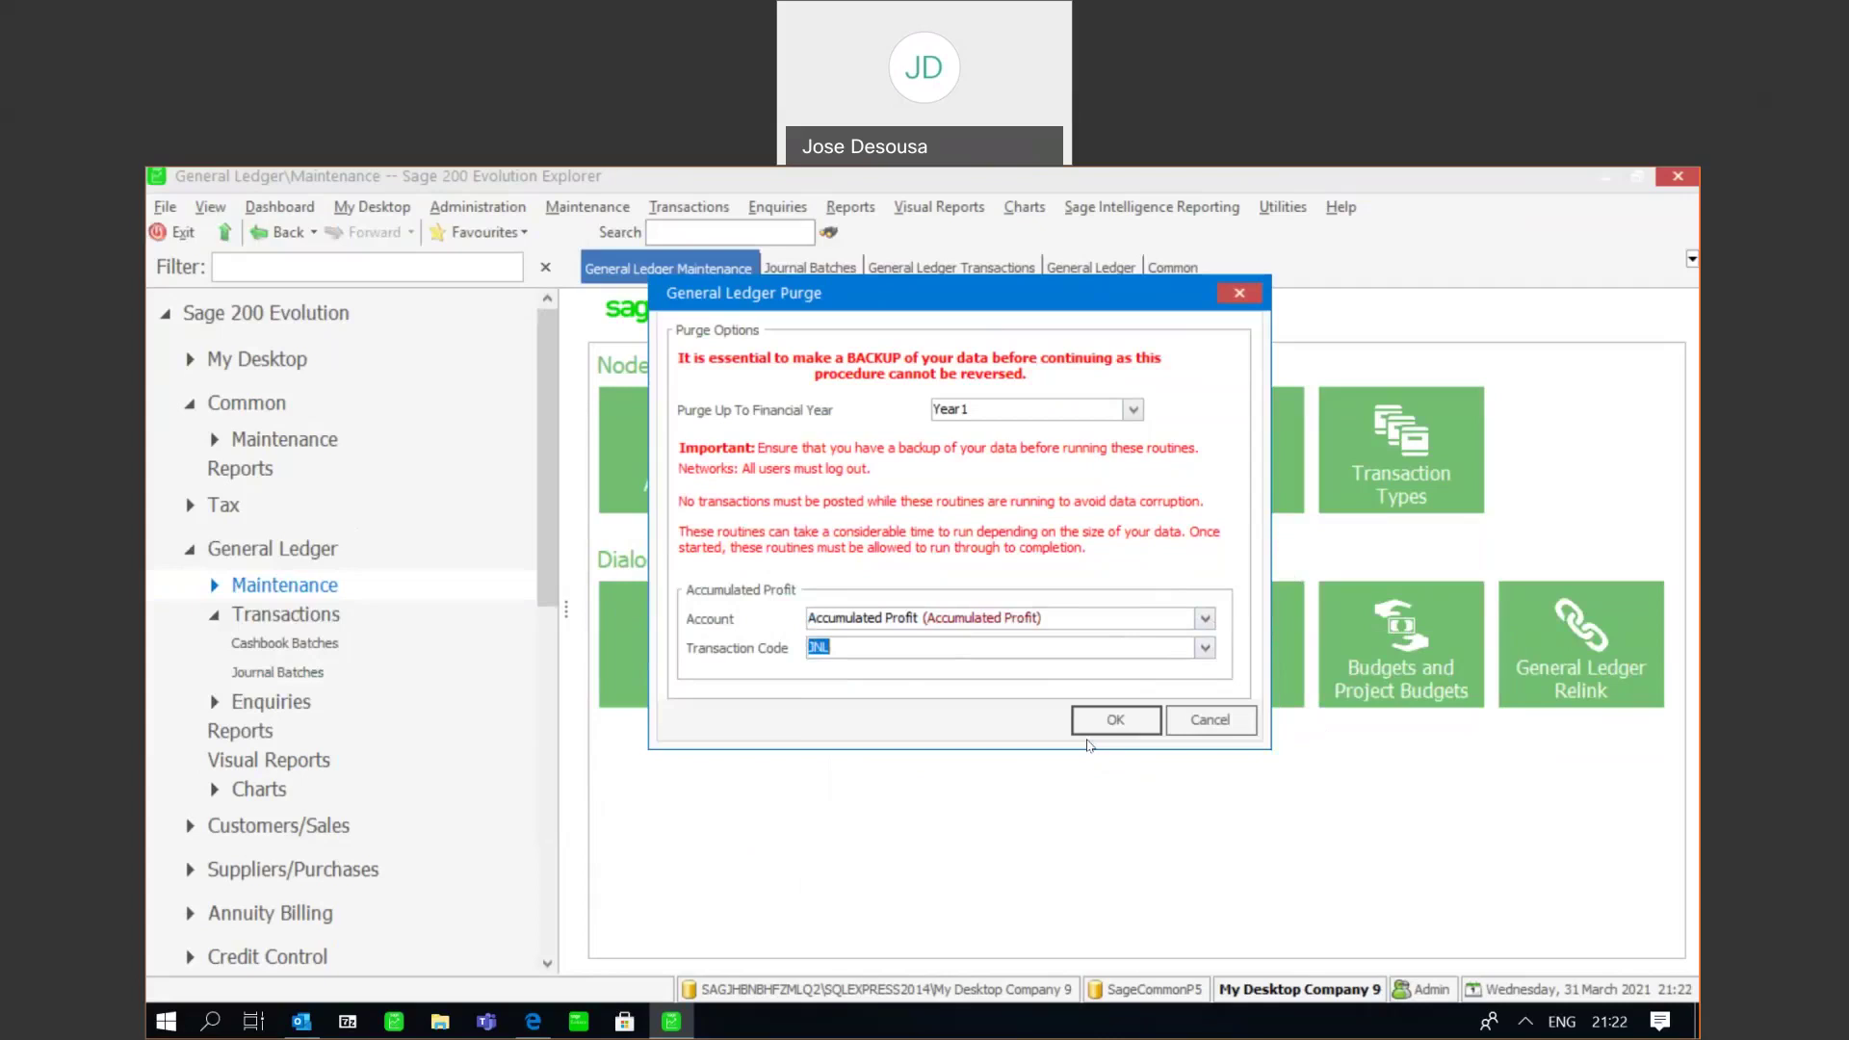
- Run the General Ledger Purge, confirming the backup warning and declining to view the log file
click(1103, 730)
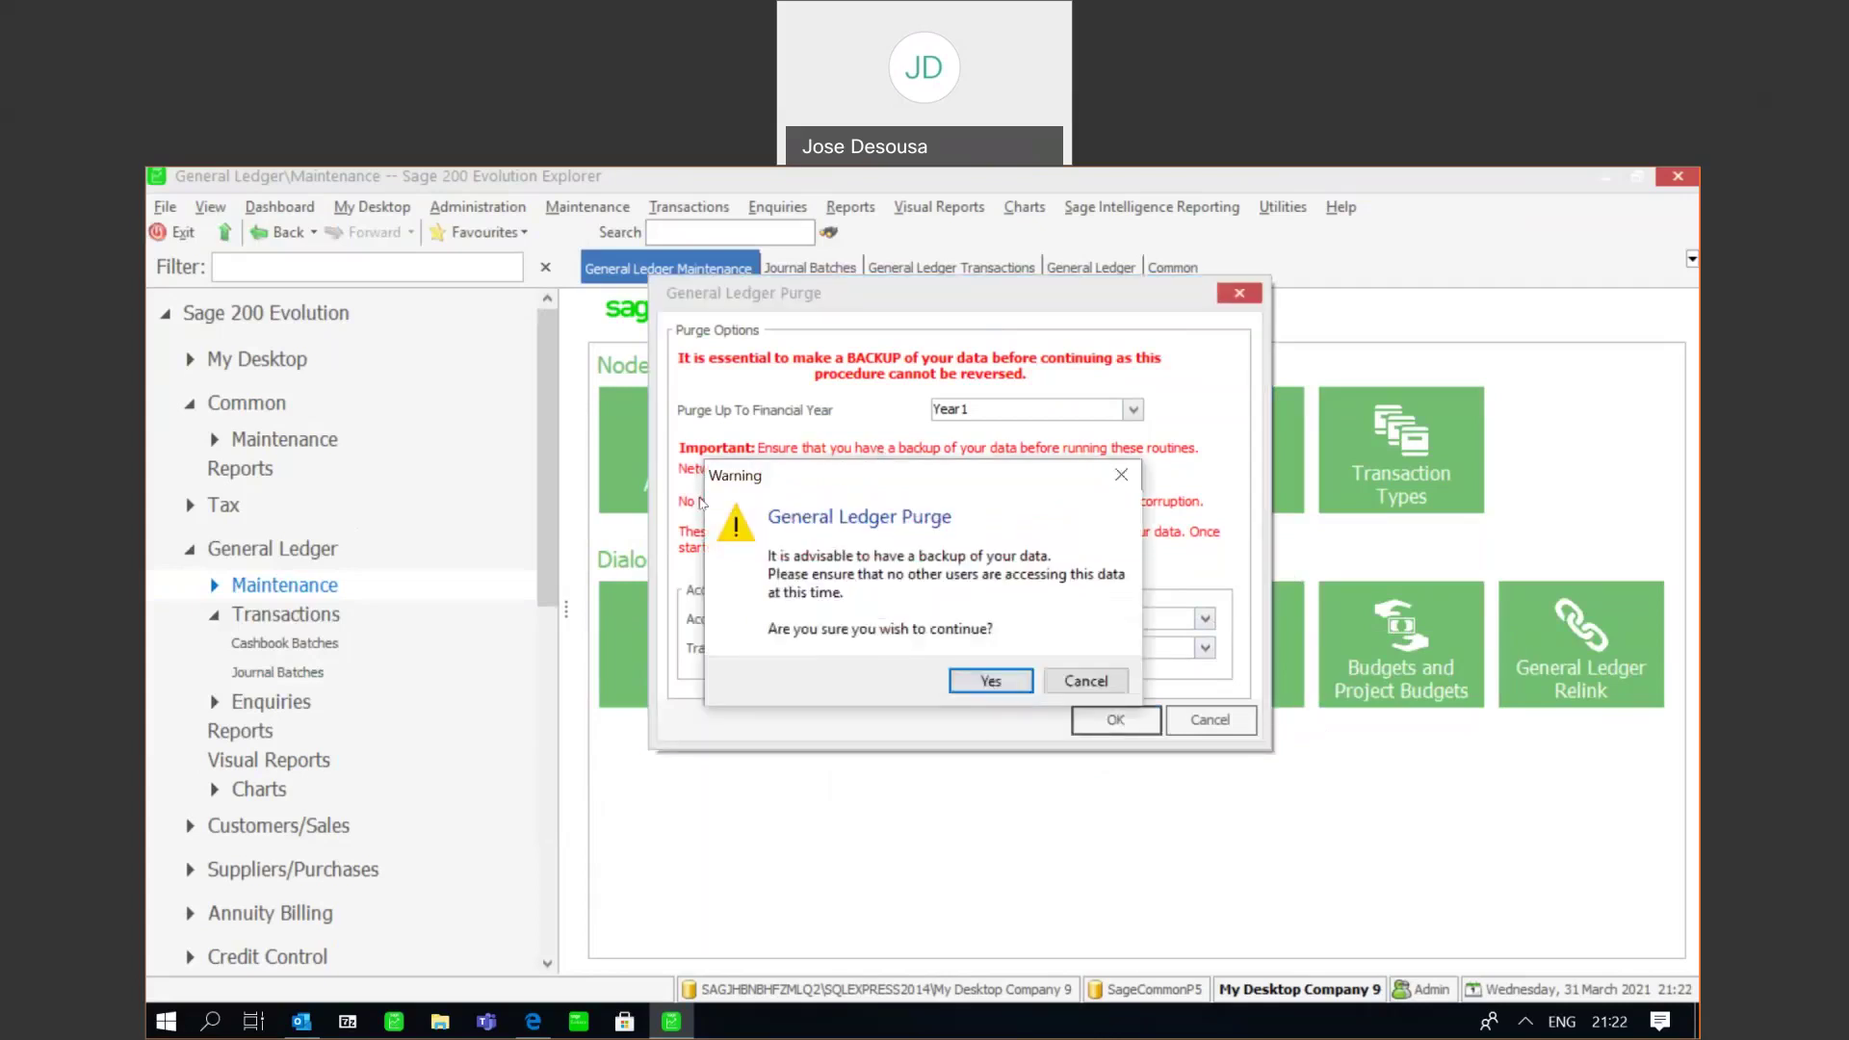
click(979, 683)
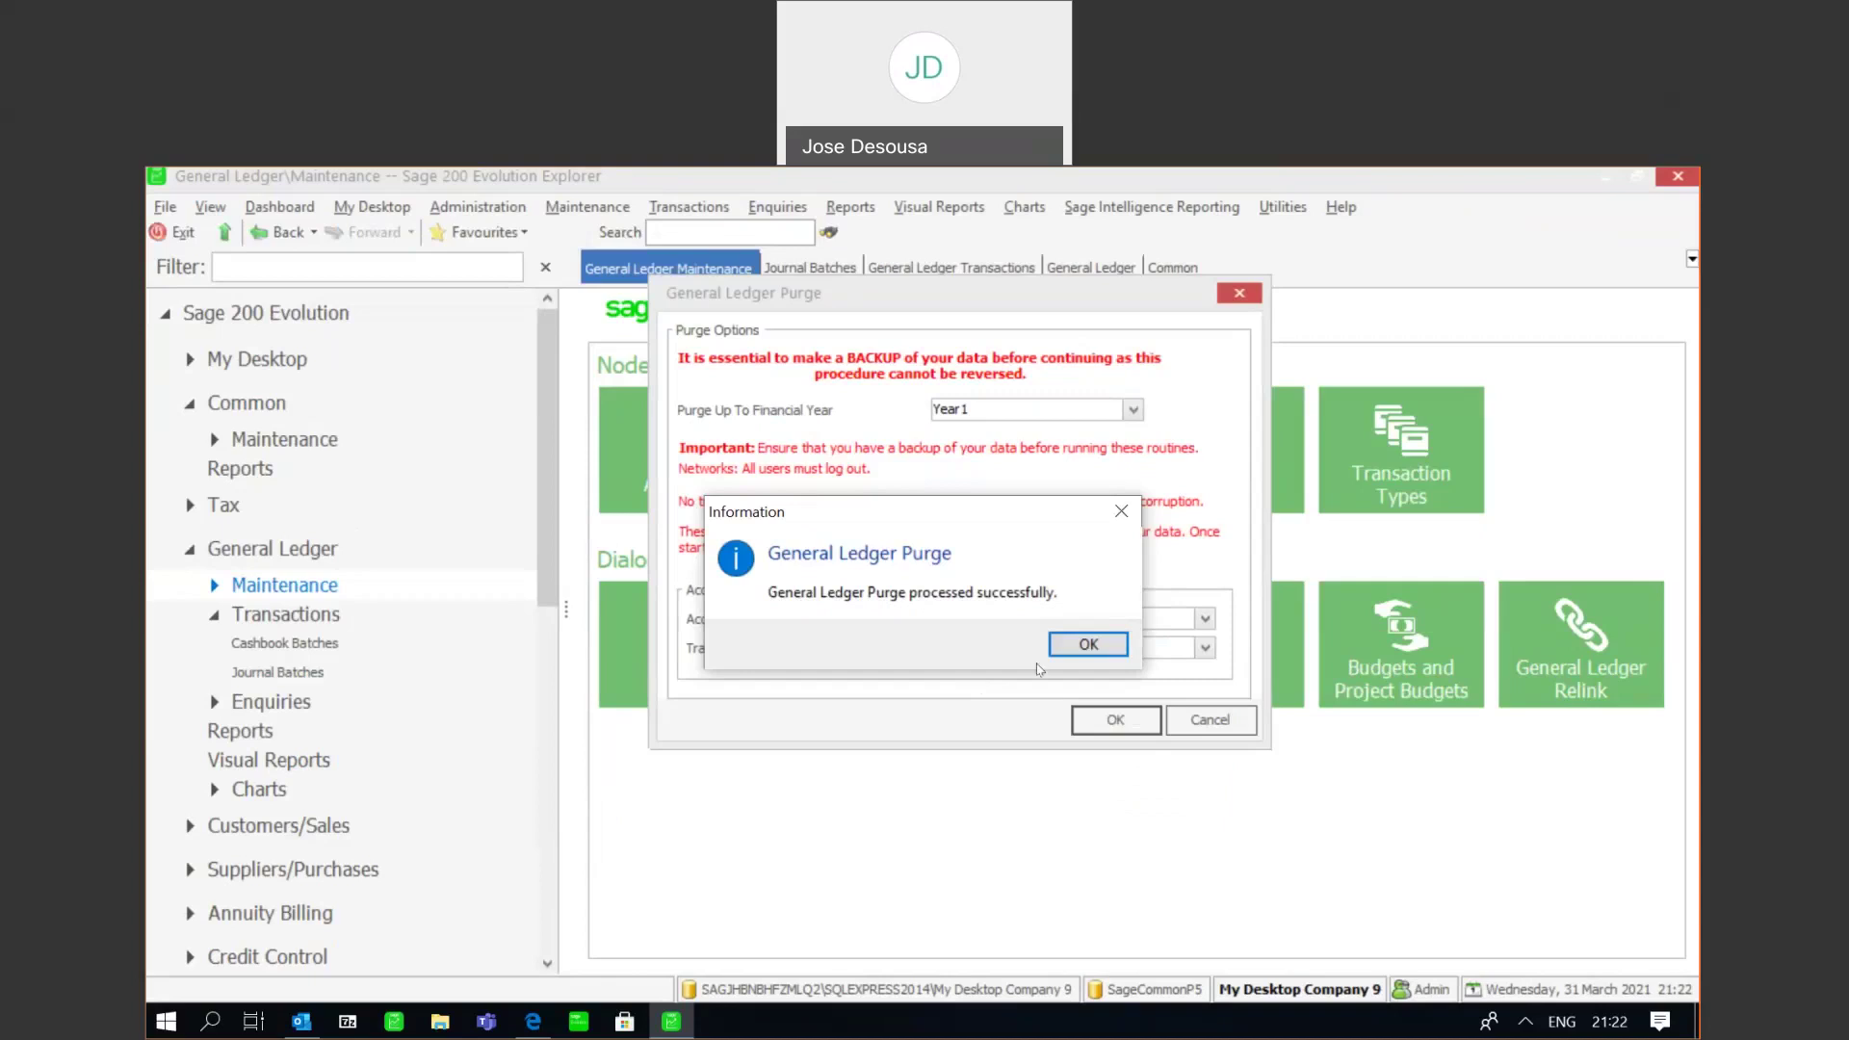
click(1083, 653)
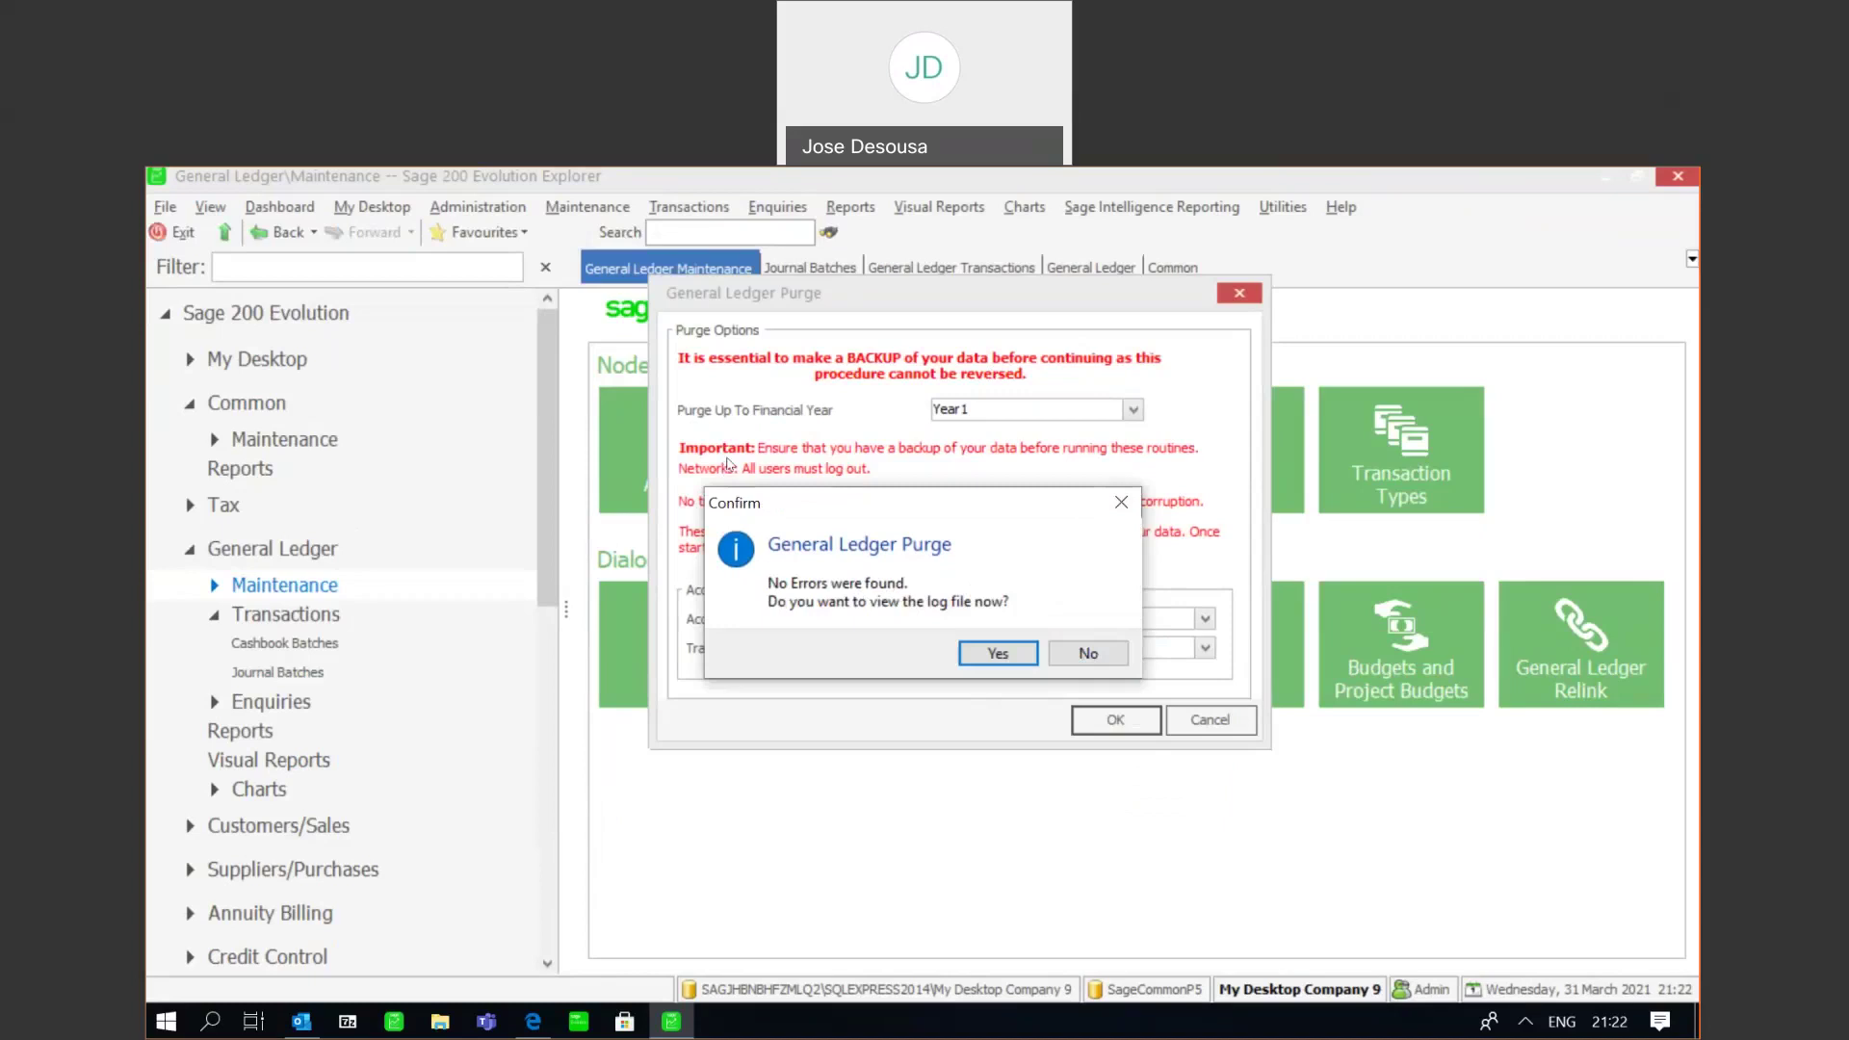
click(1078, 653)
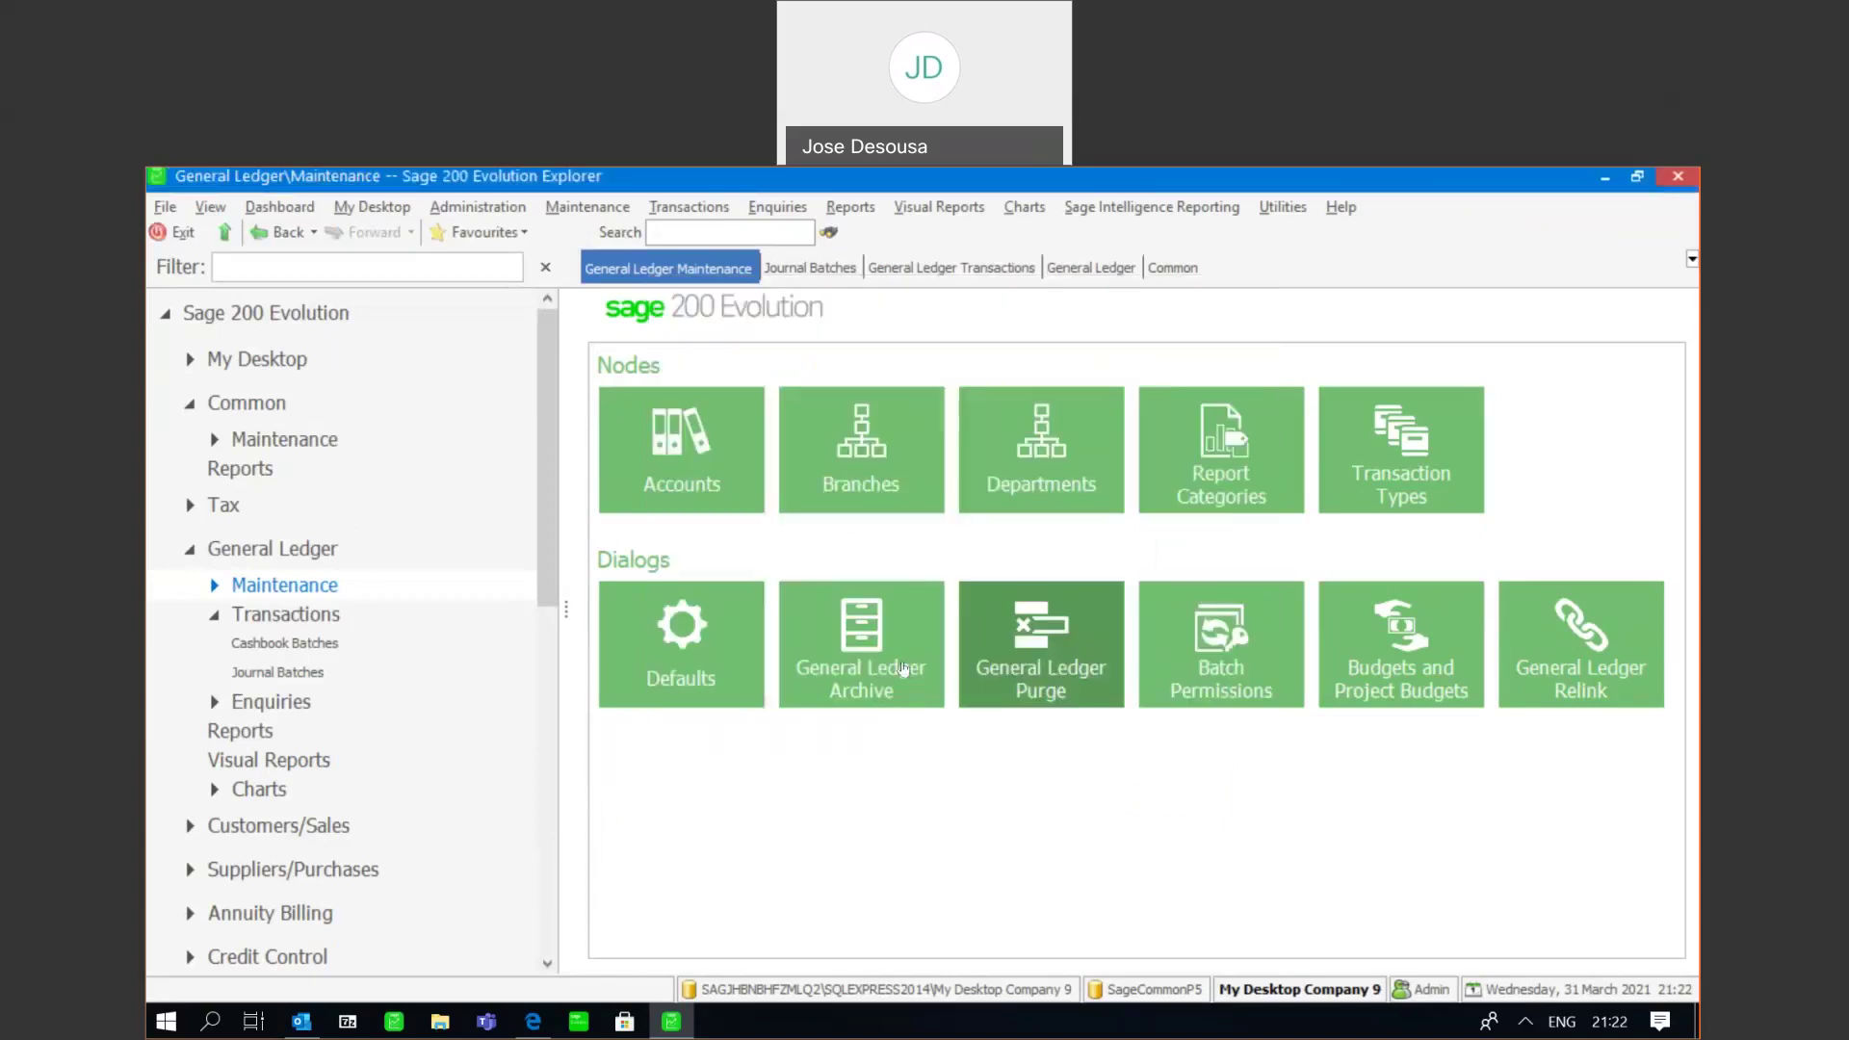
- Check Year1's archive and purge status in the Company Details accounting periods again and accept the dialog
click(1182, 277)
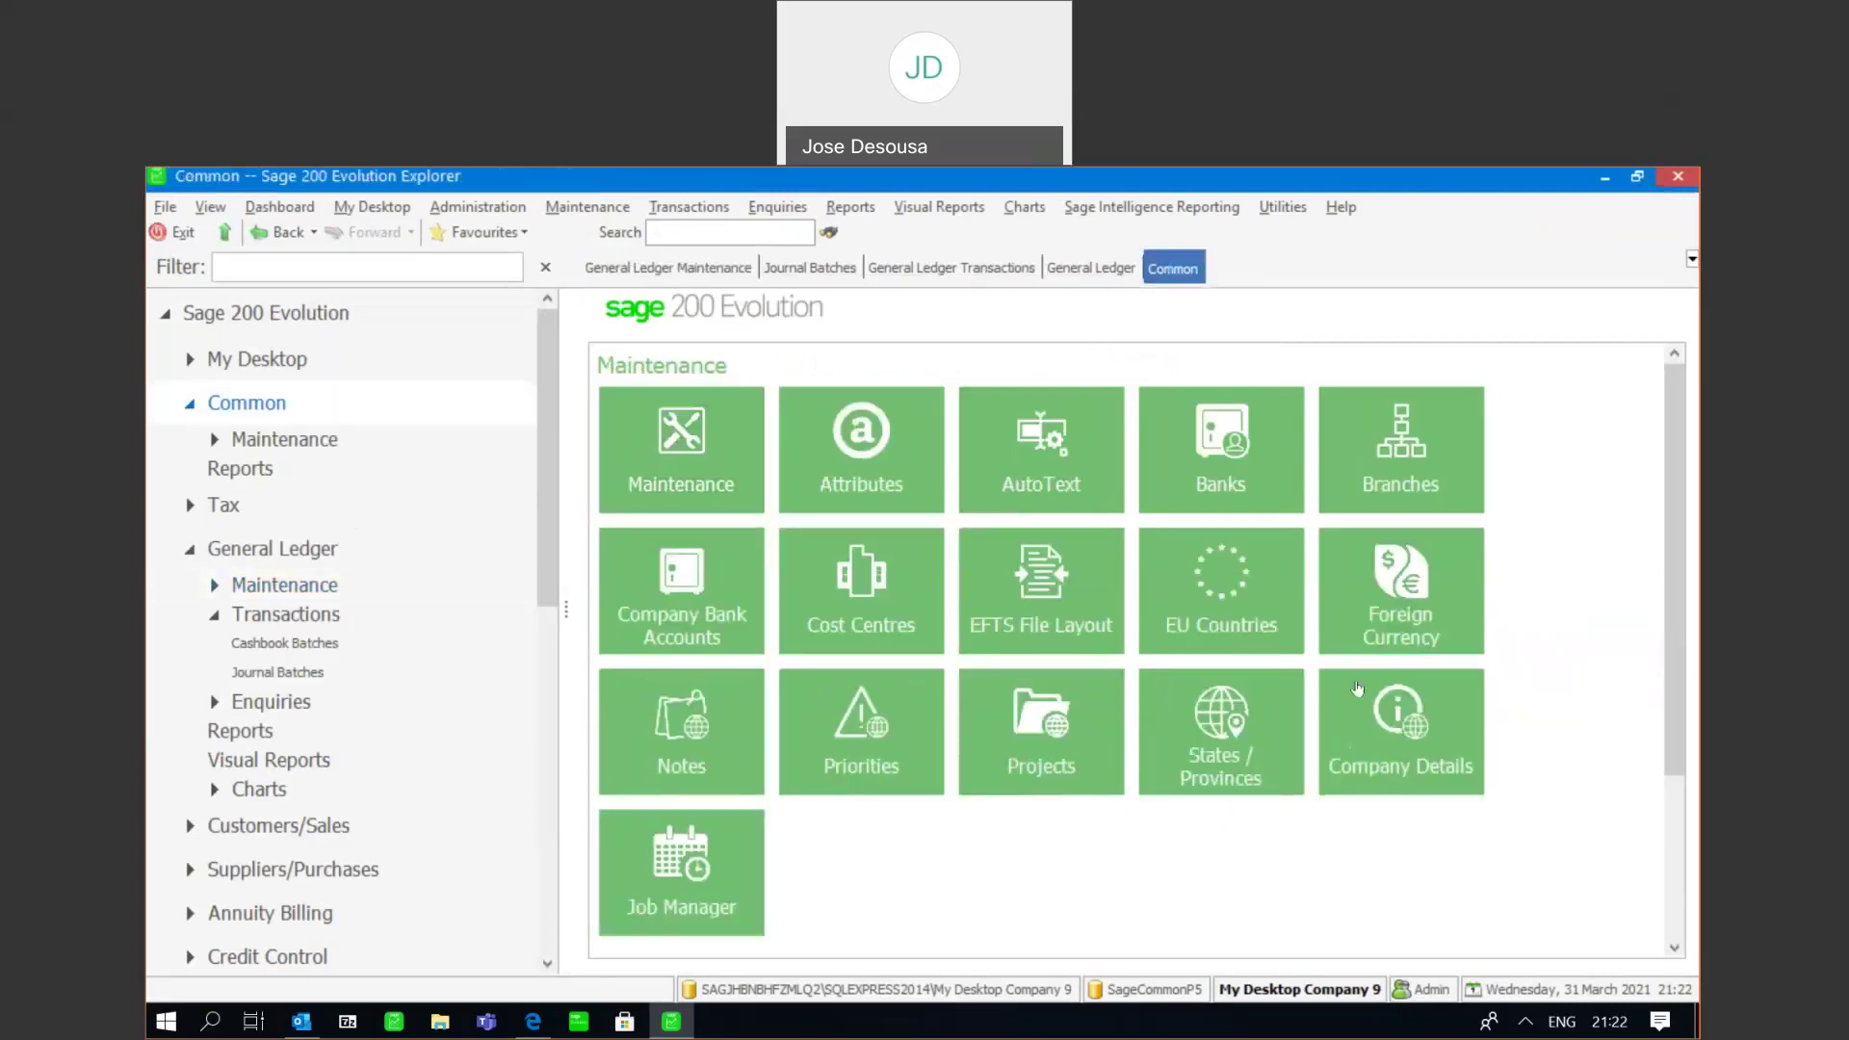
click(1365, 712)
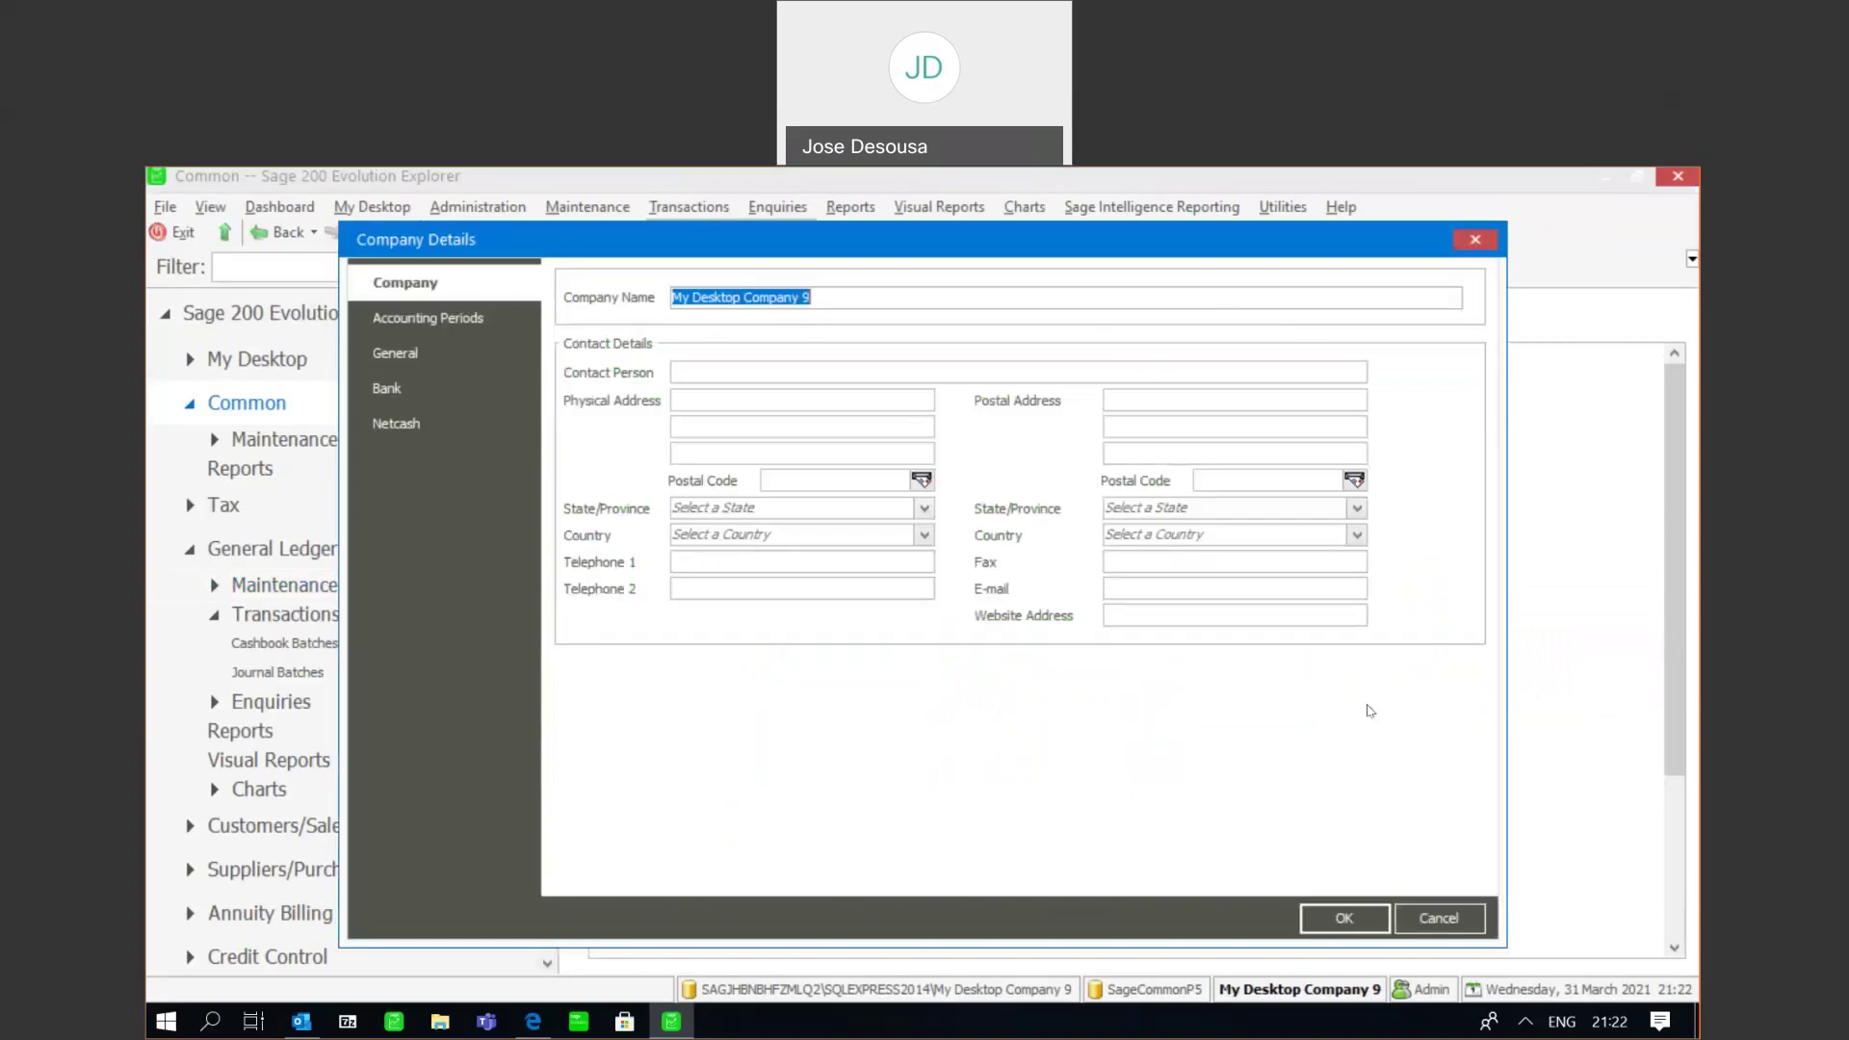
click(444, 316)
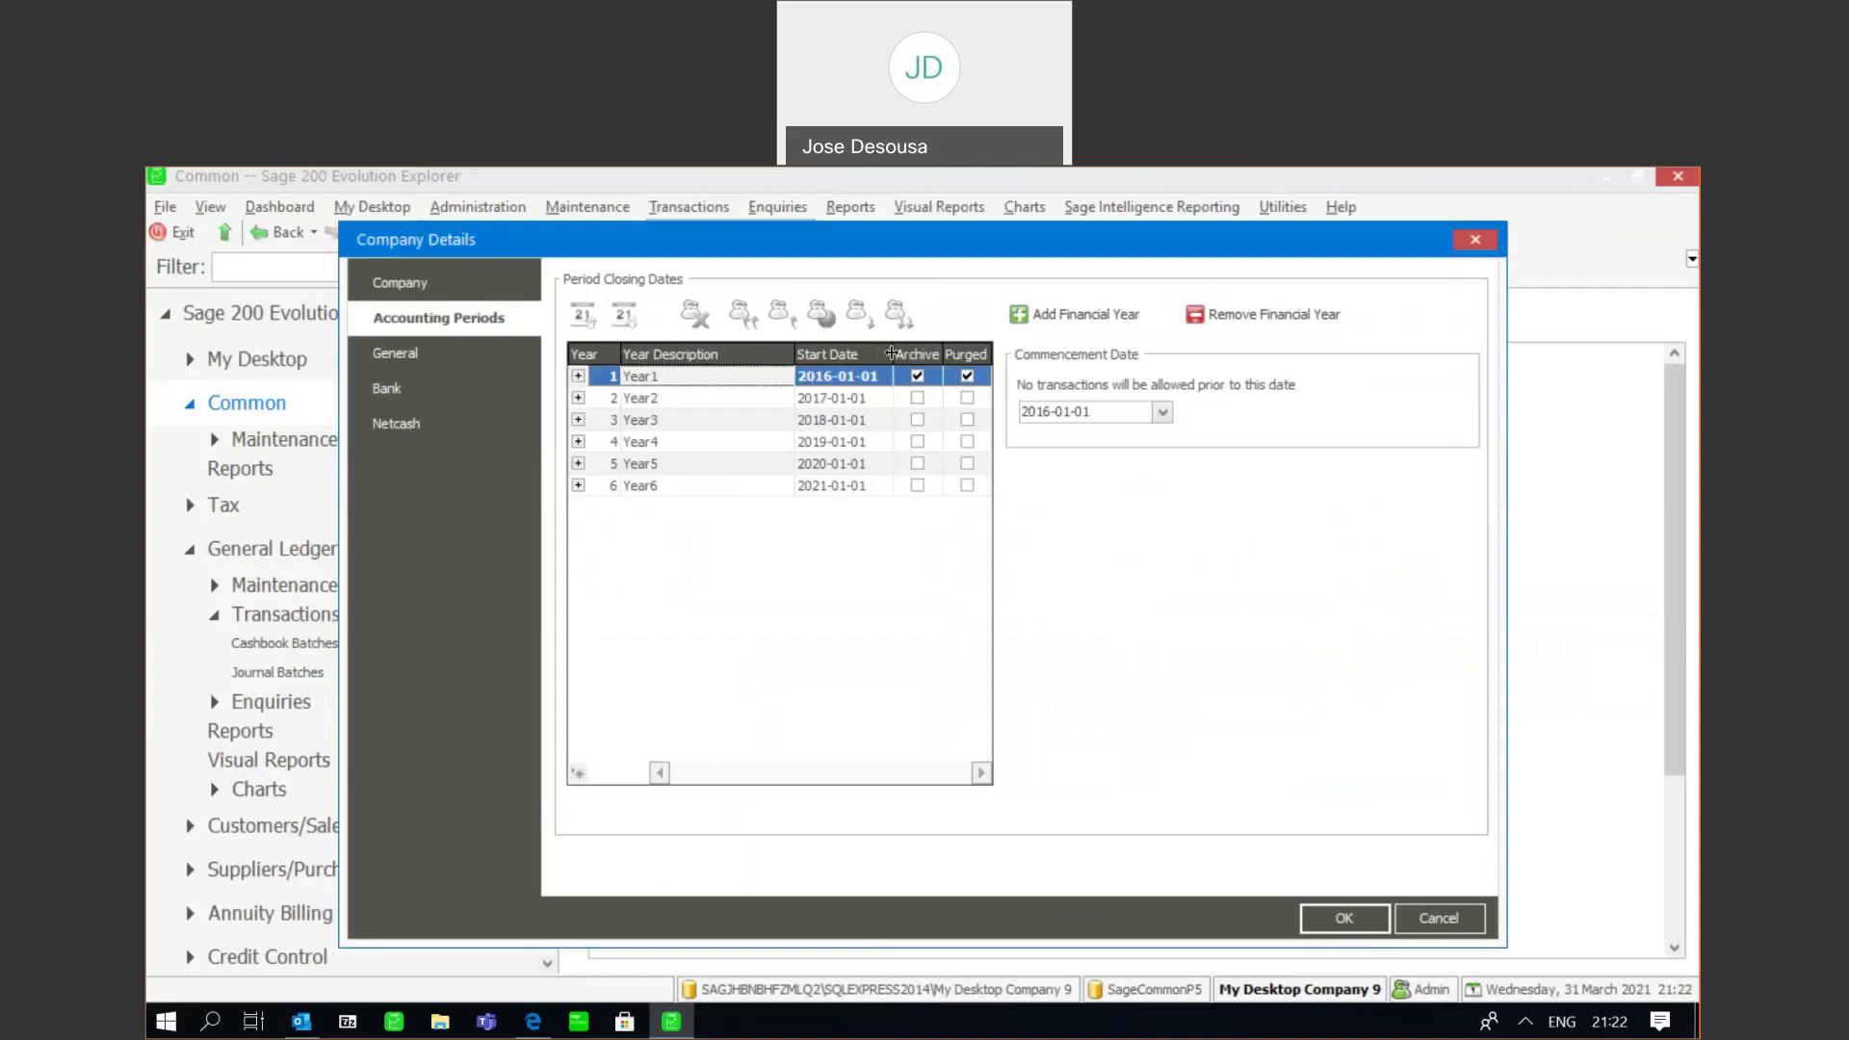
click(1322, 920)
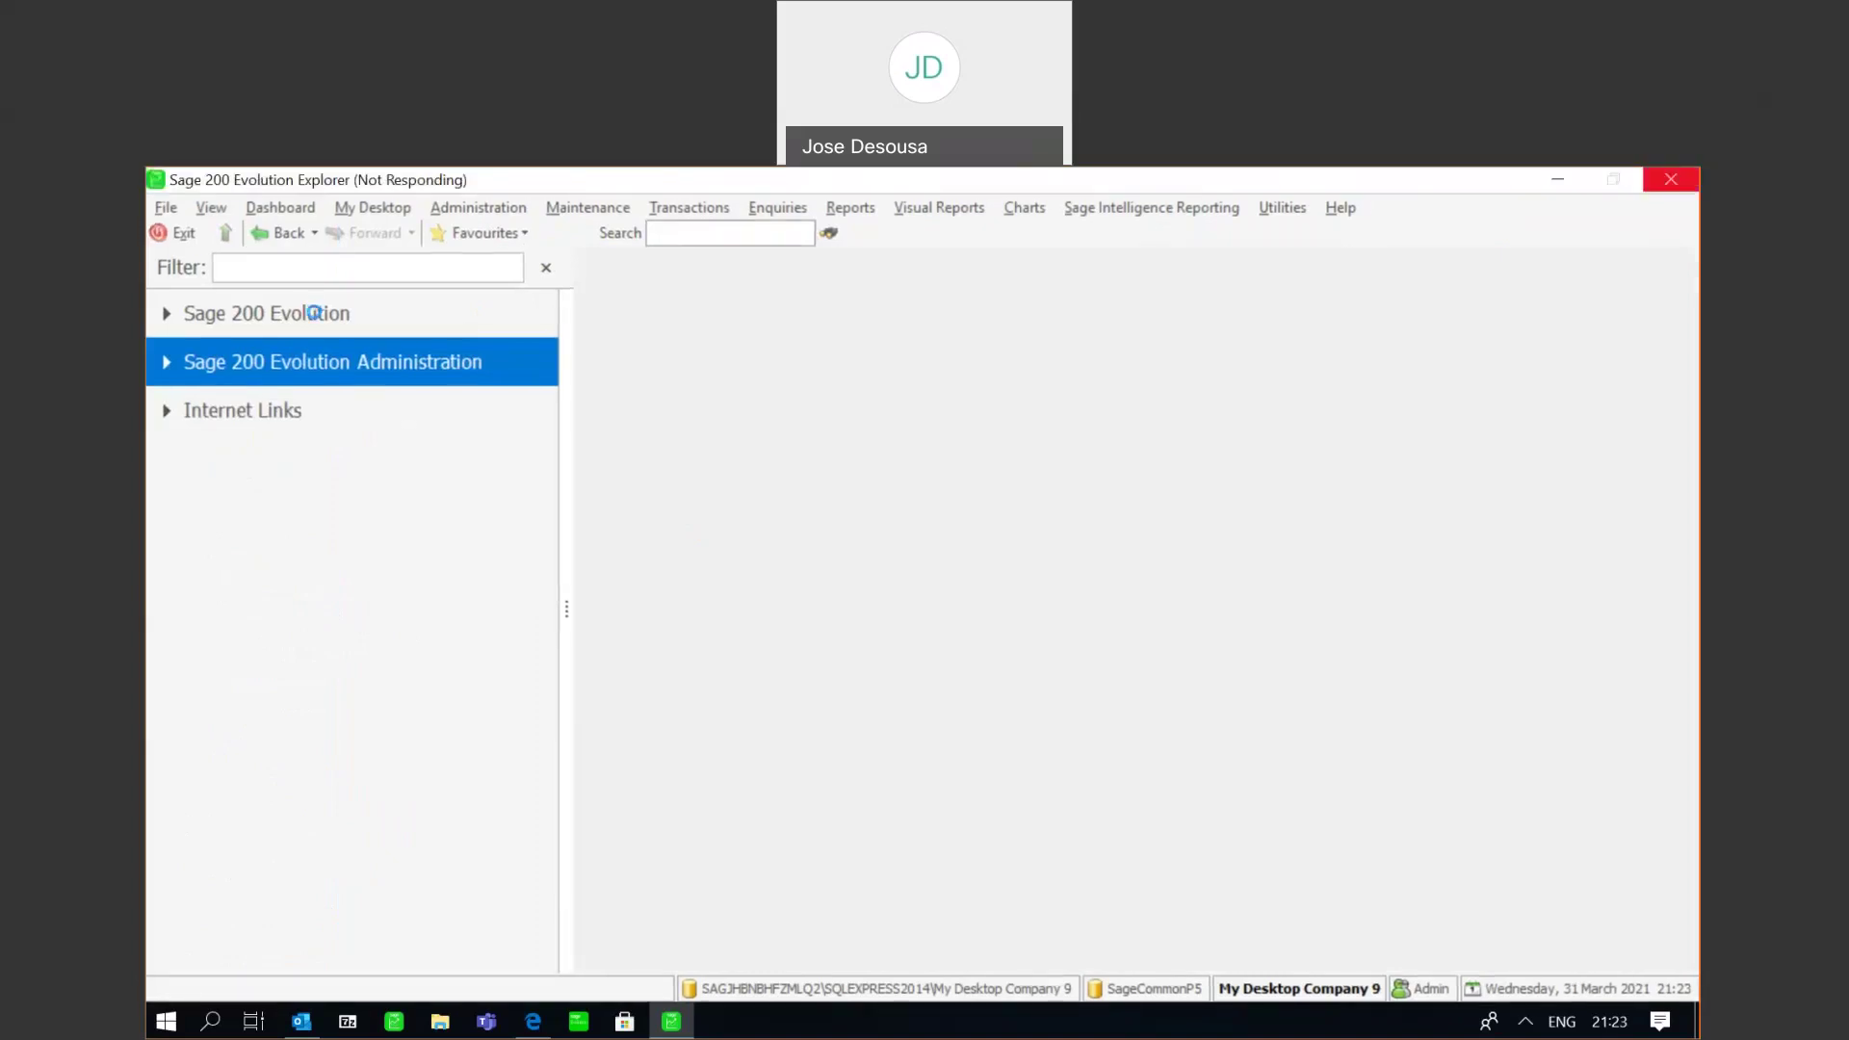
- Check which financial years can be selected in the General Ledger Trial Balance report and leave it without running the report
click(313, 313)
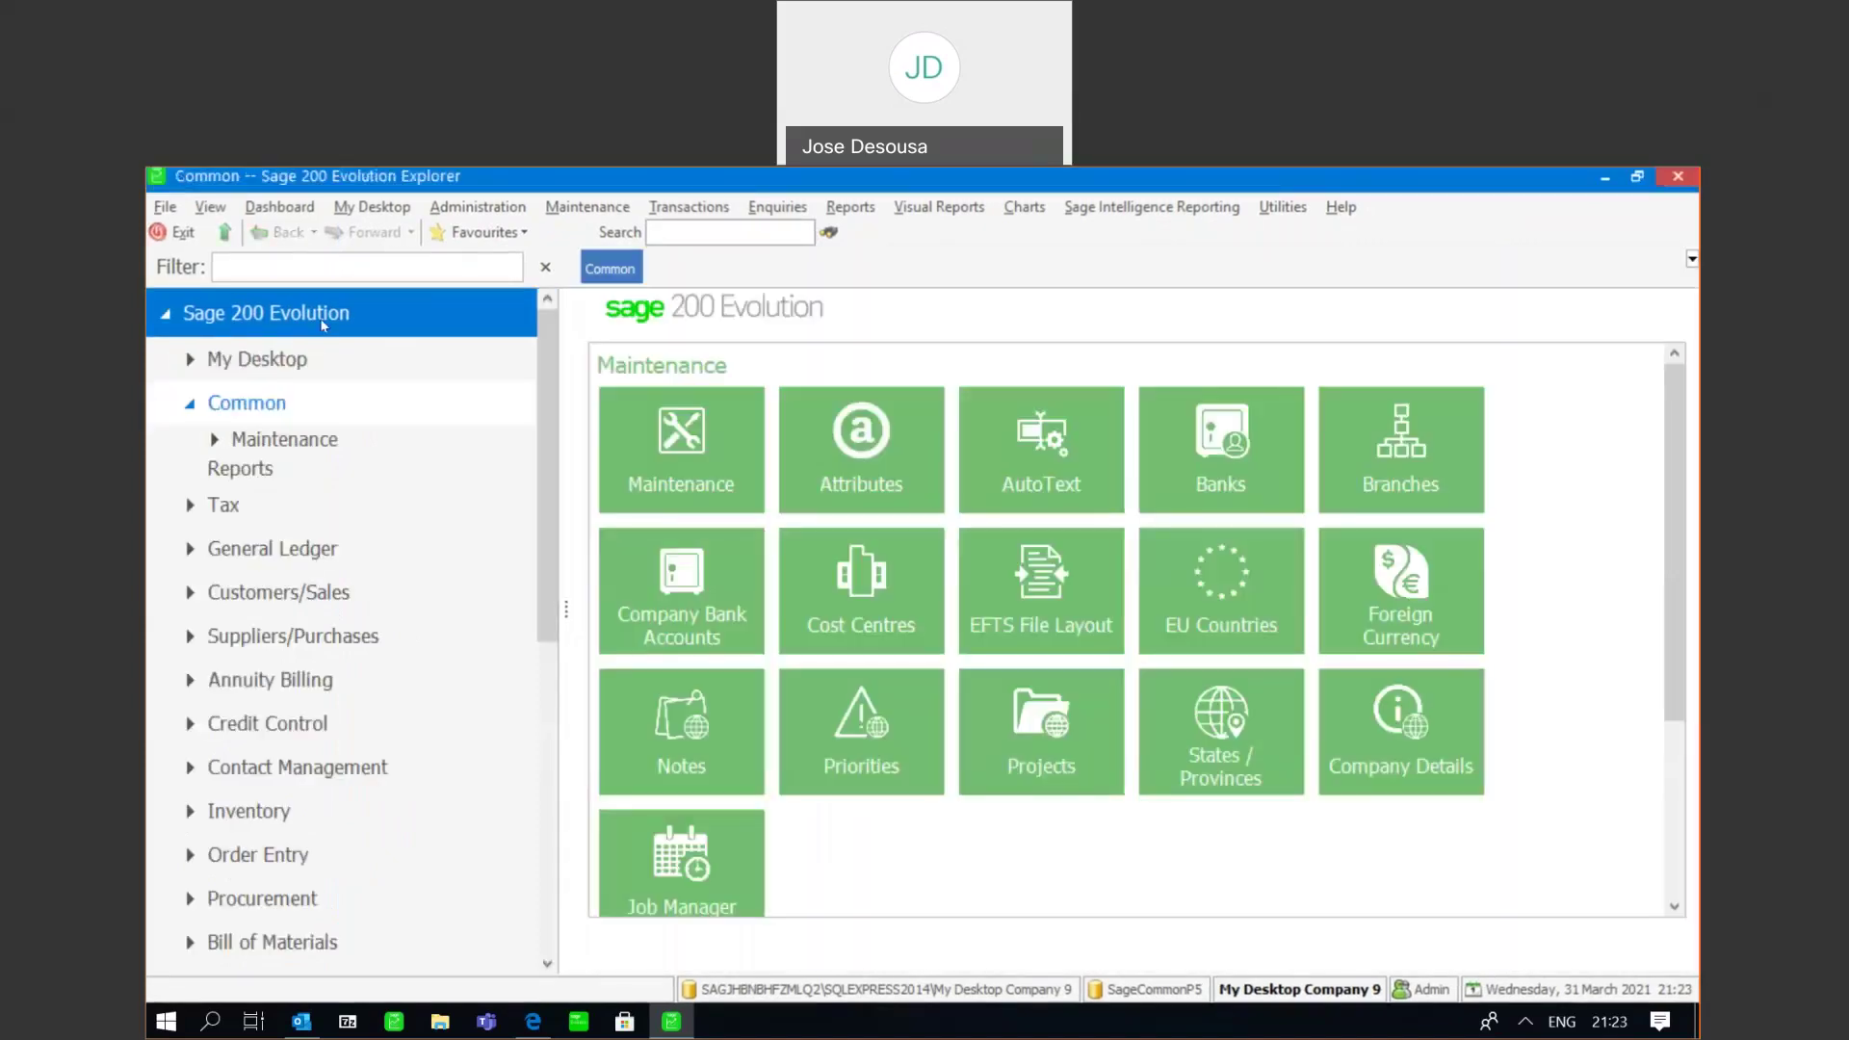
click(294, 536)
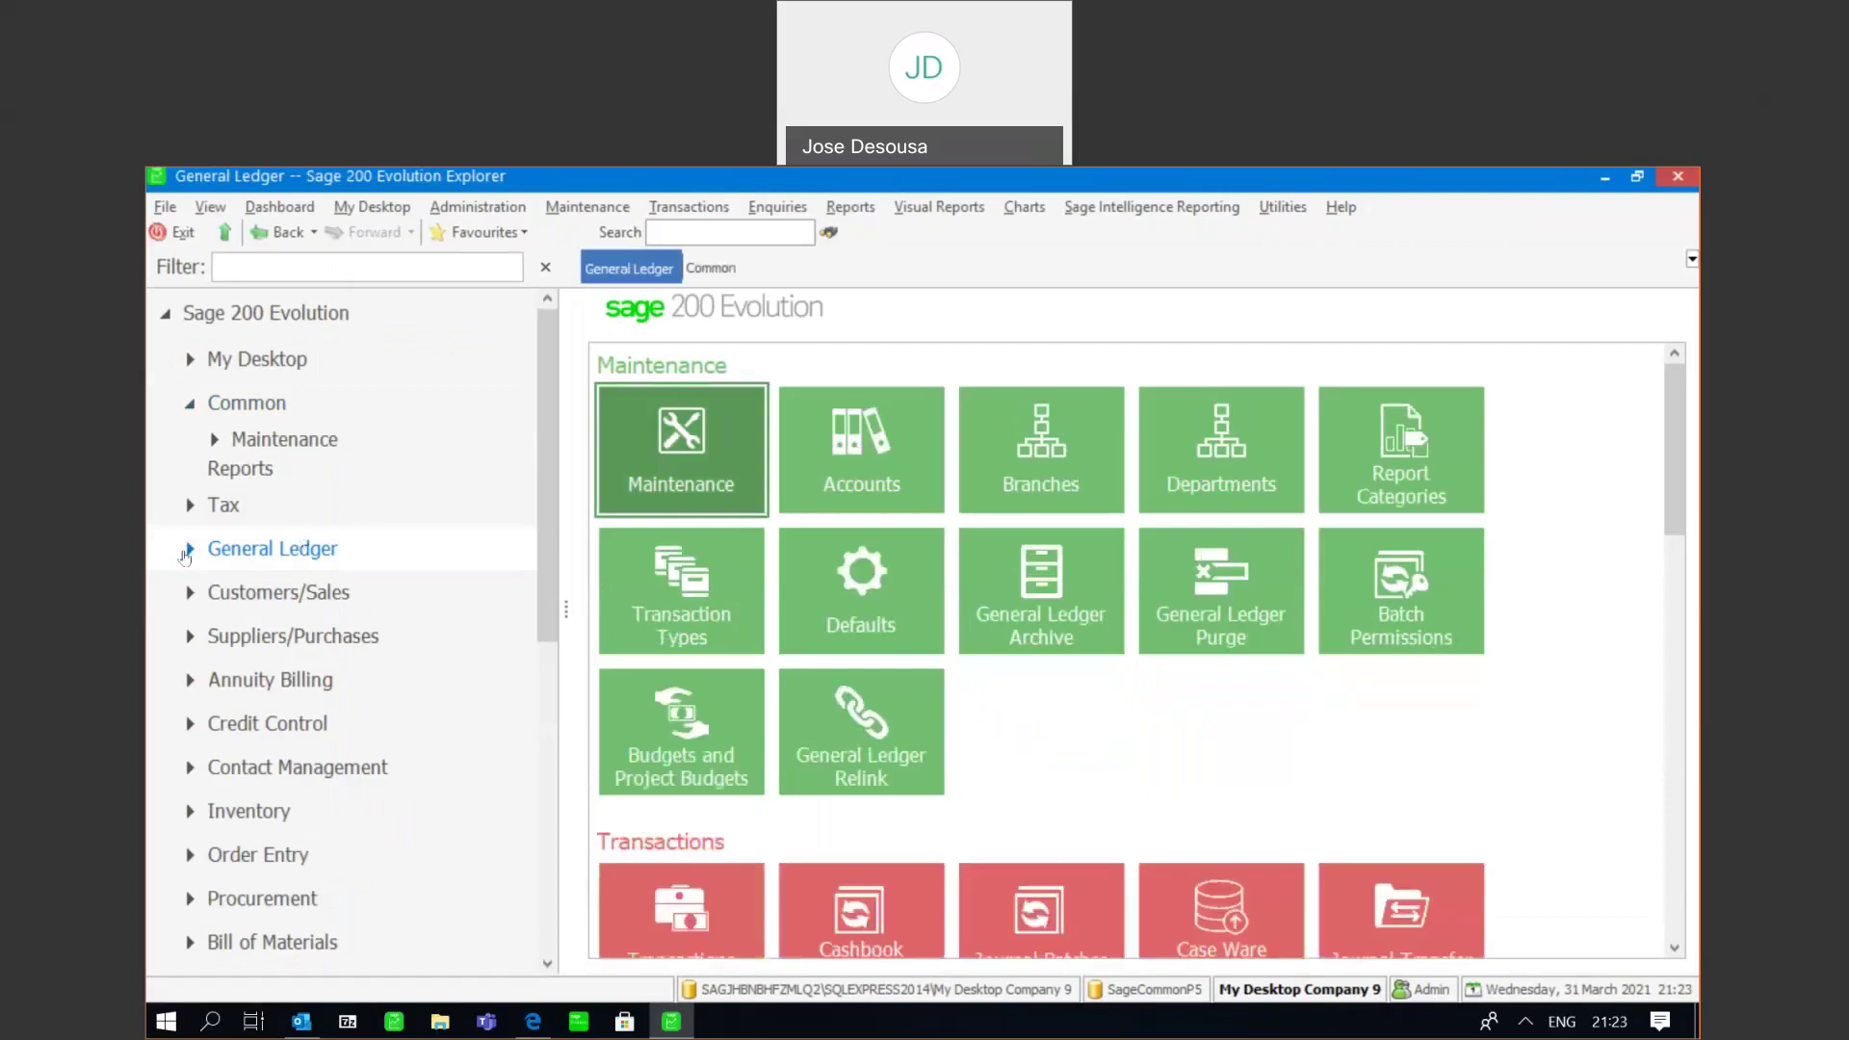
click(228, 647)
click(237, 672)
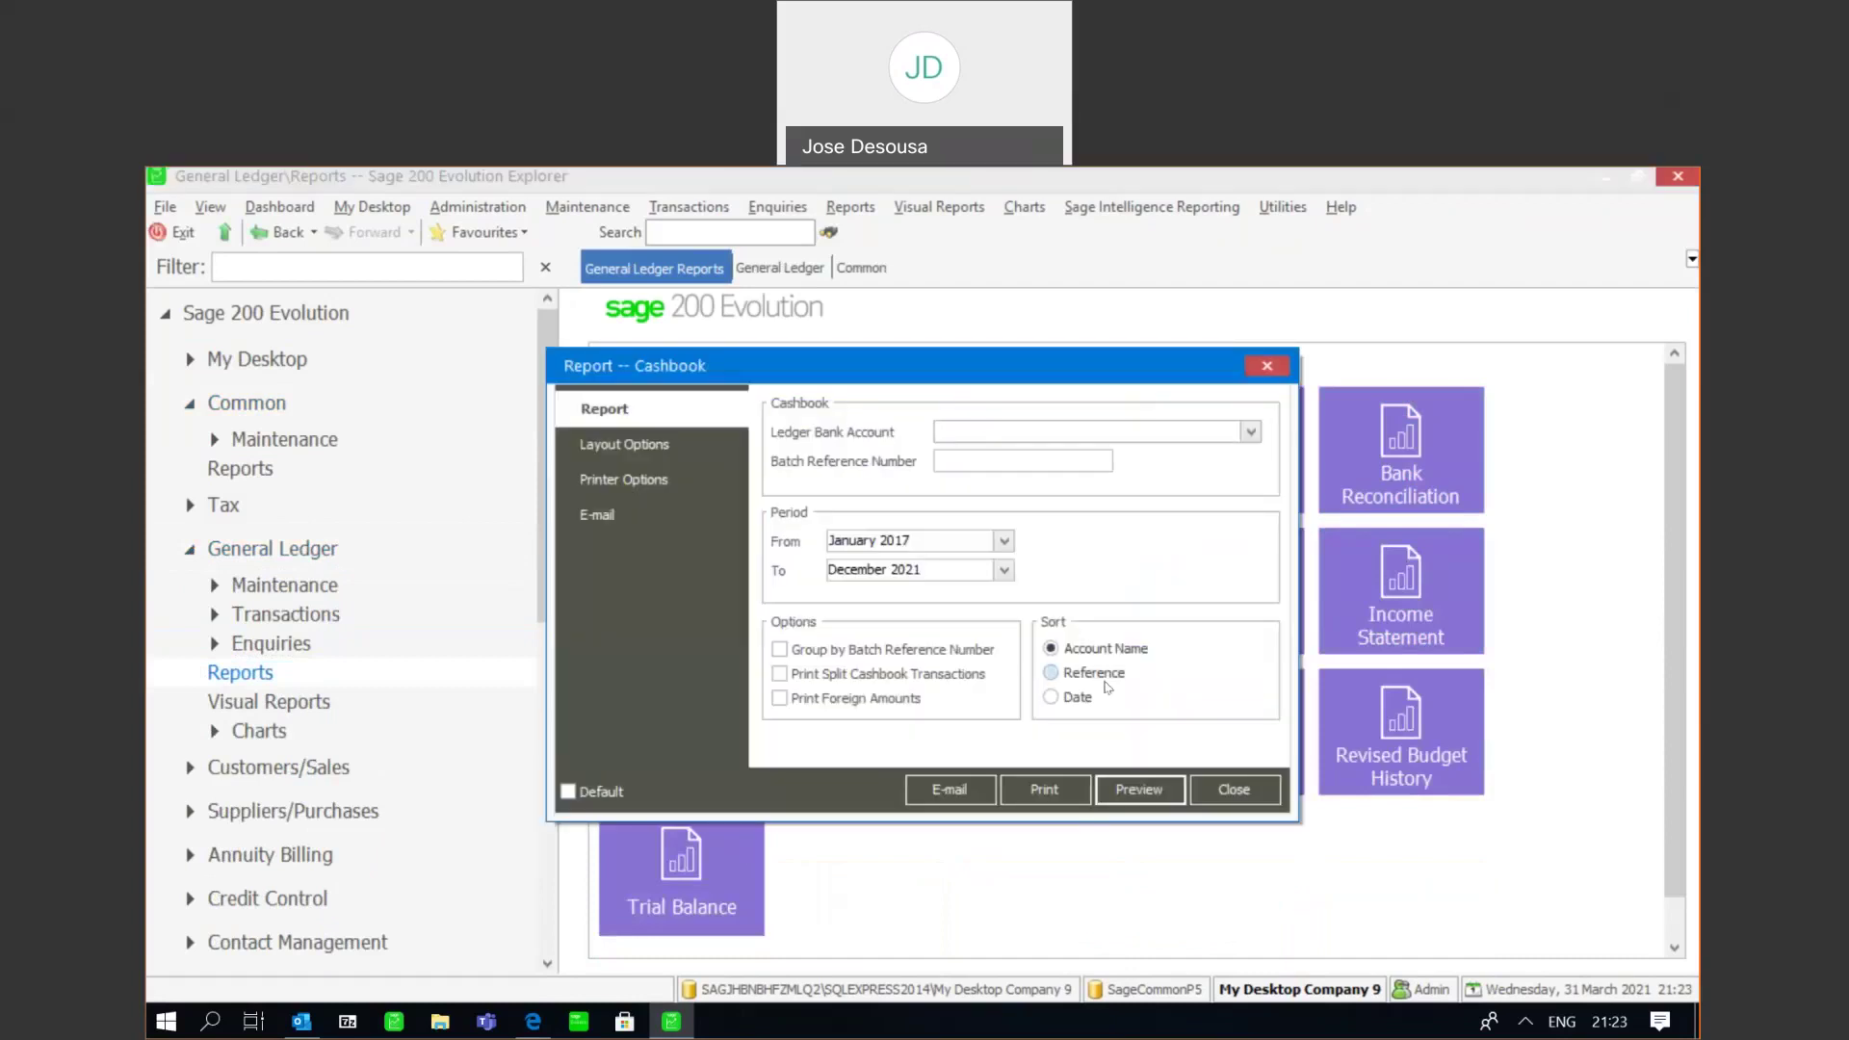
click(1236, 790)
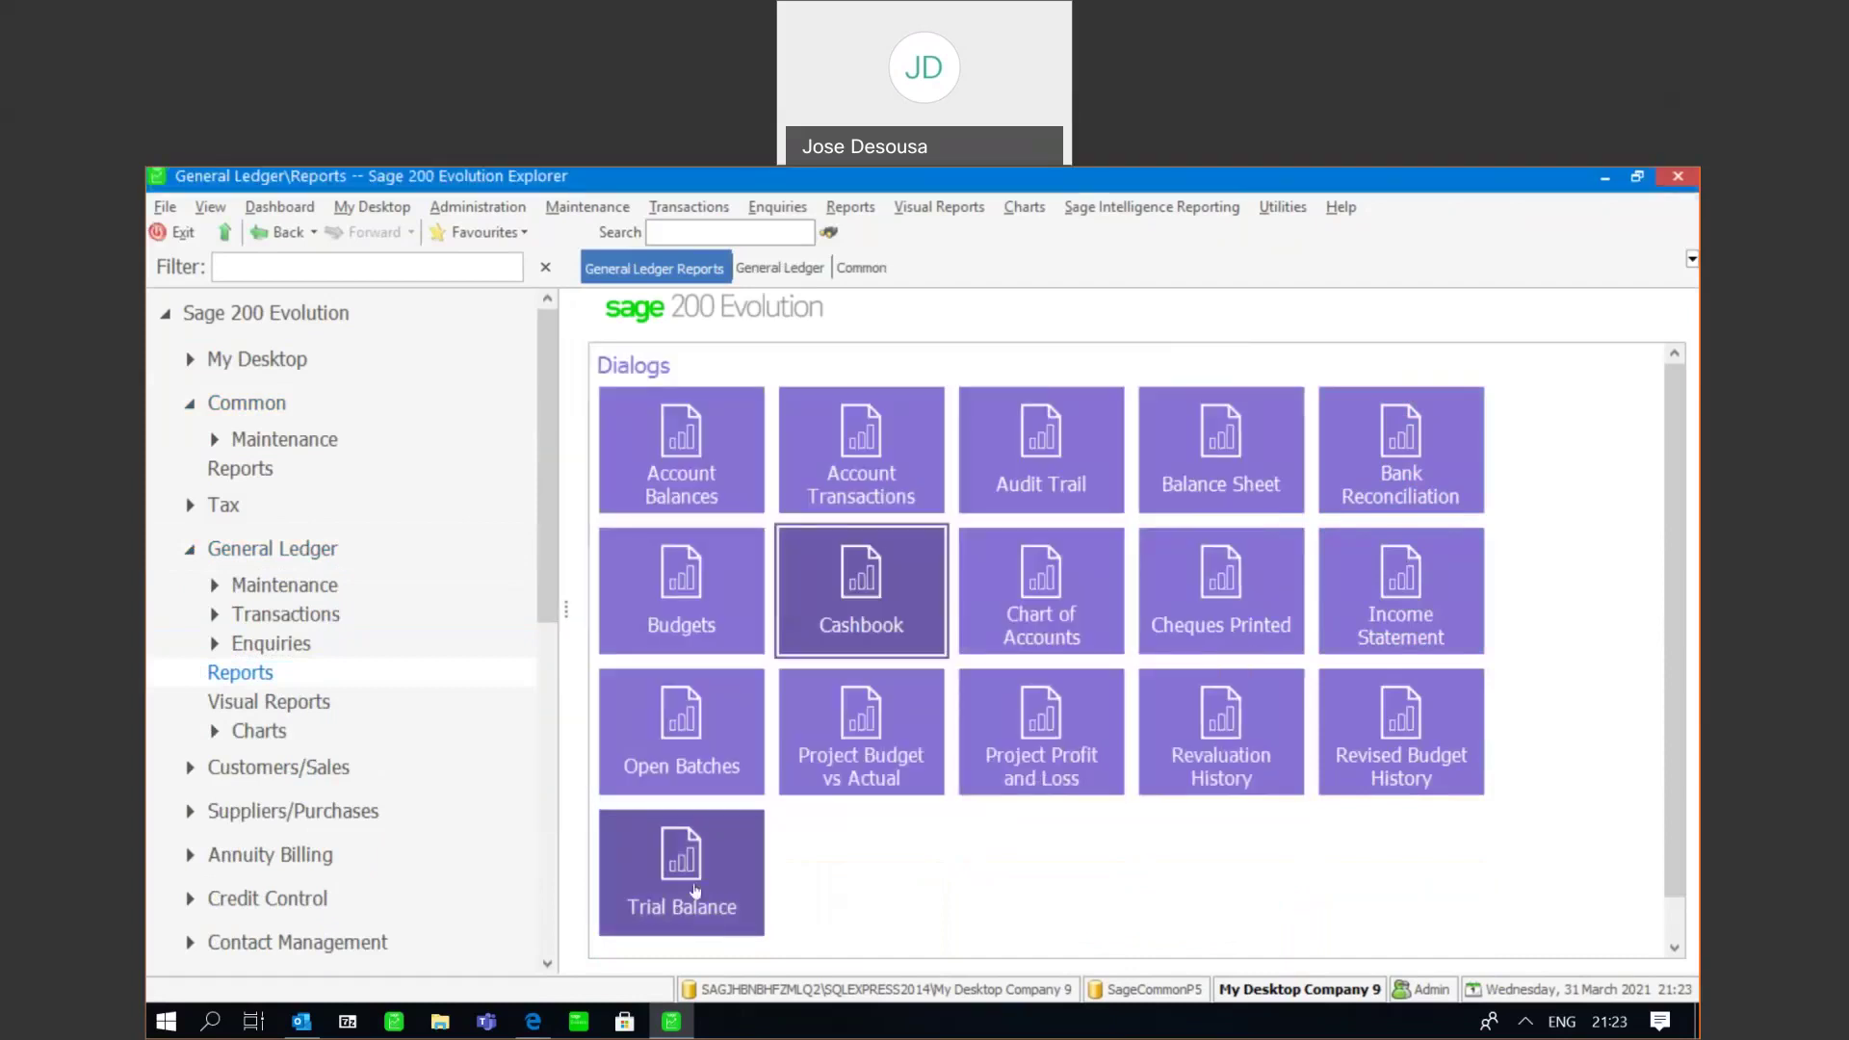
click(696, 891)
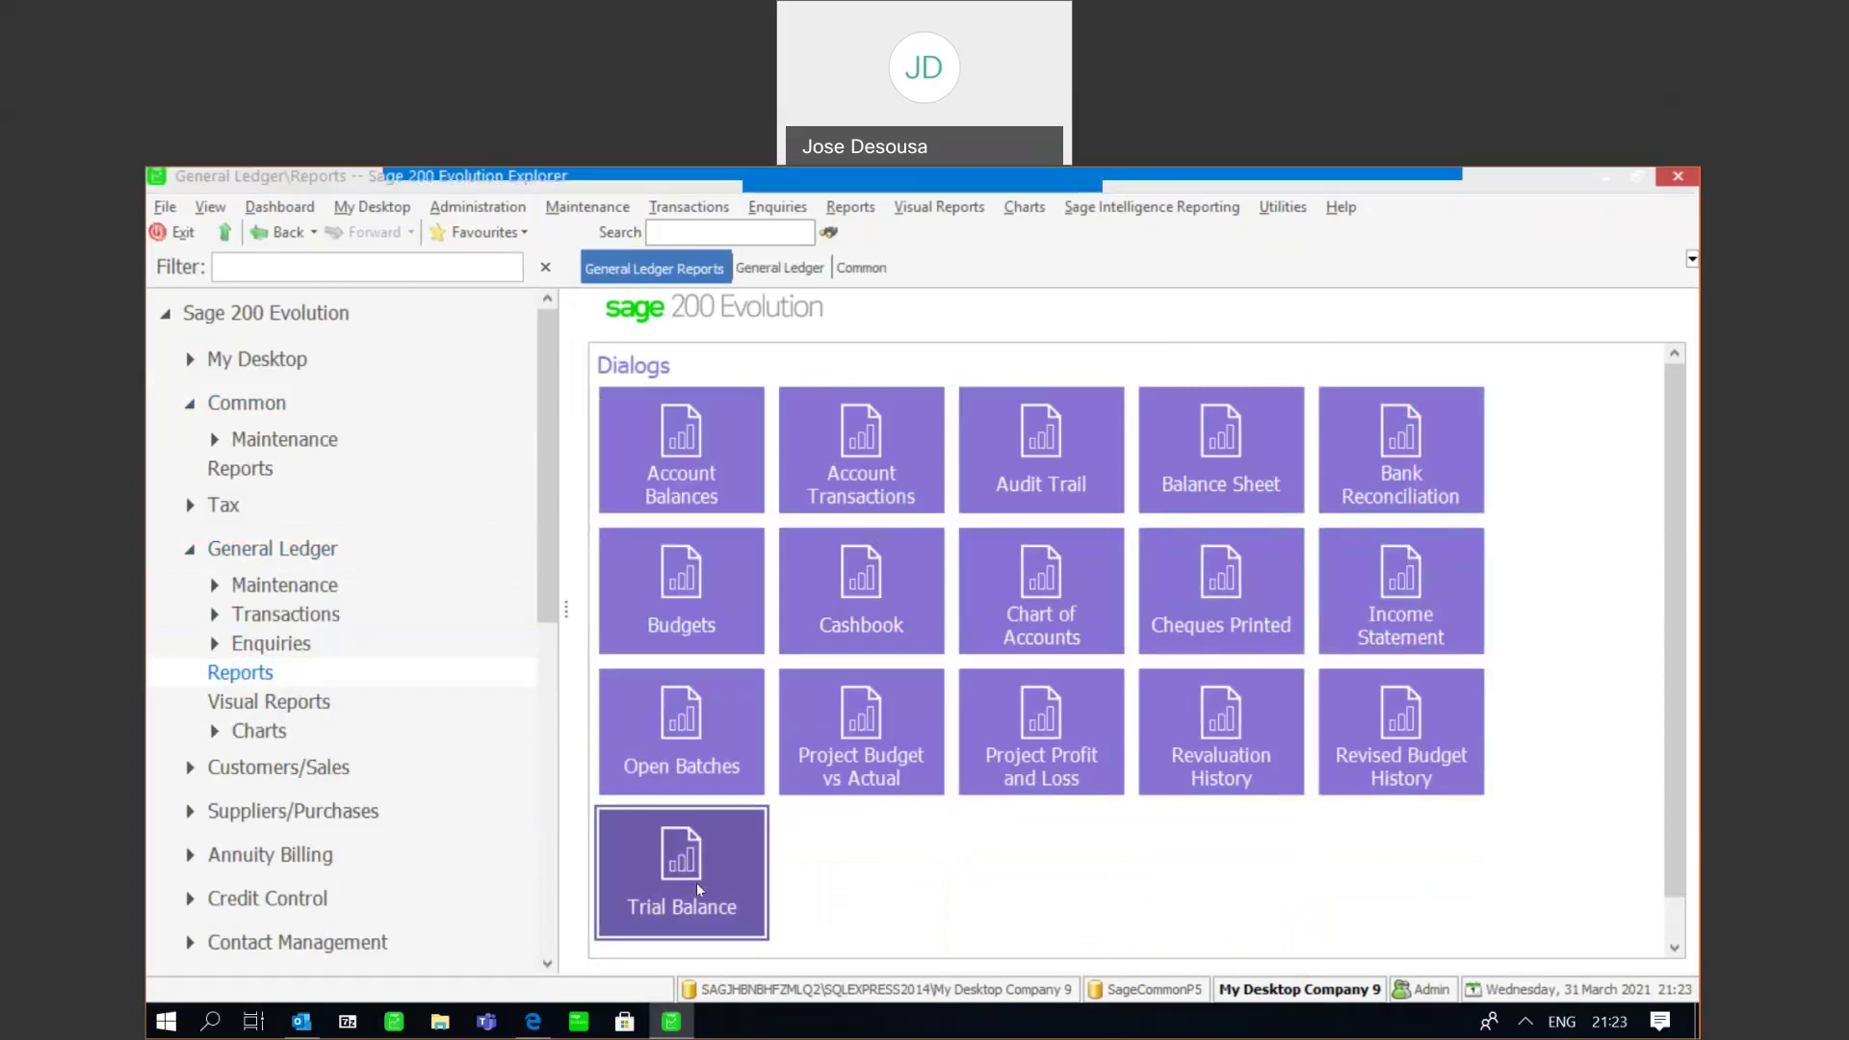
click(1103, 465)
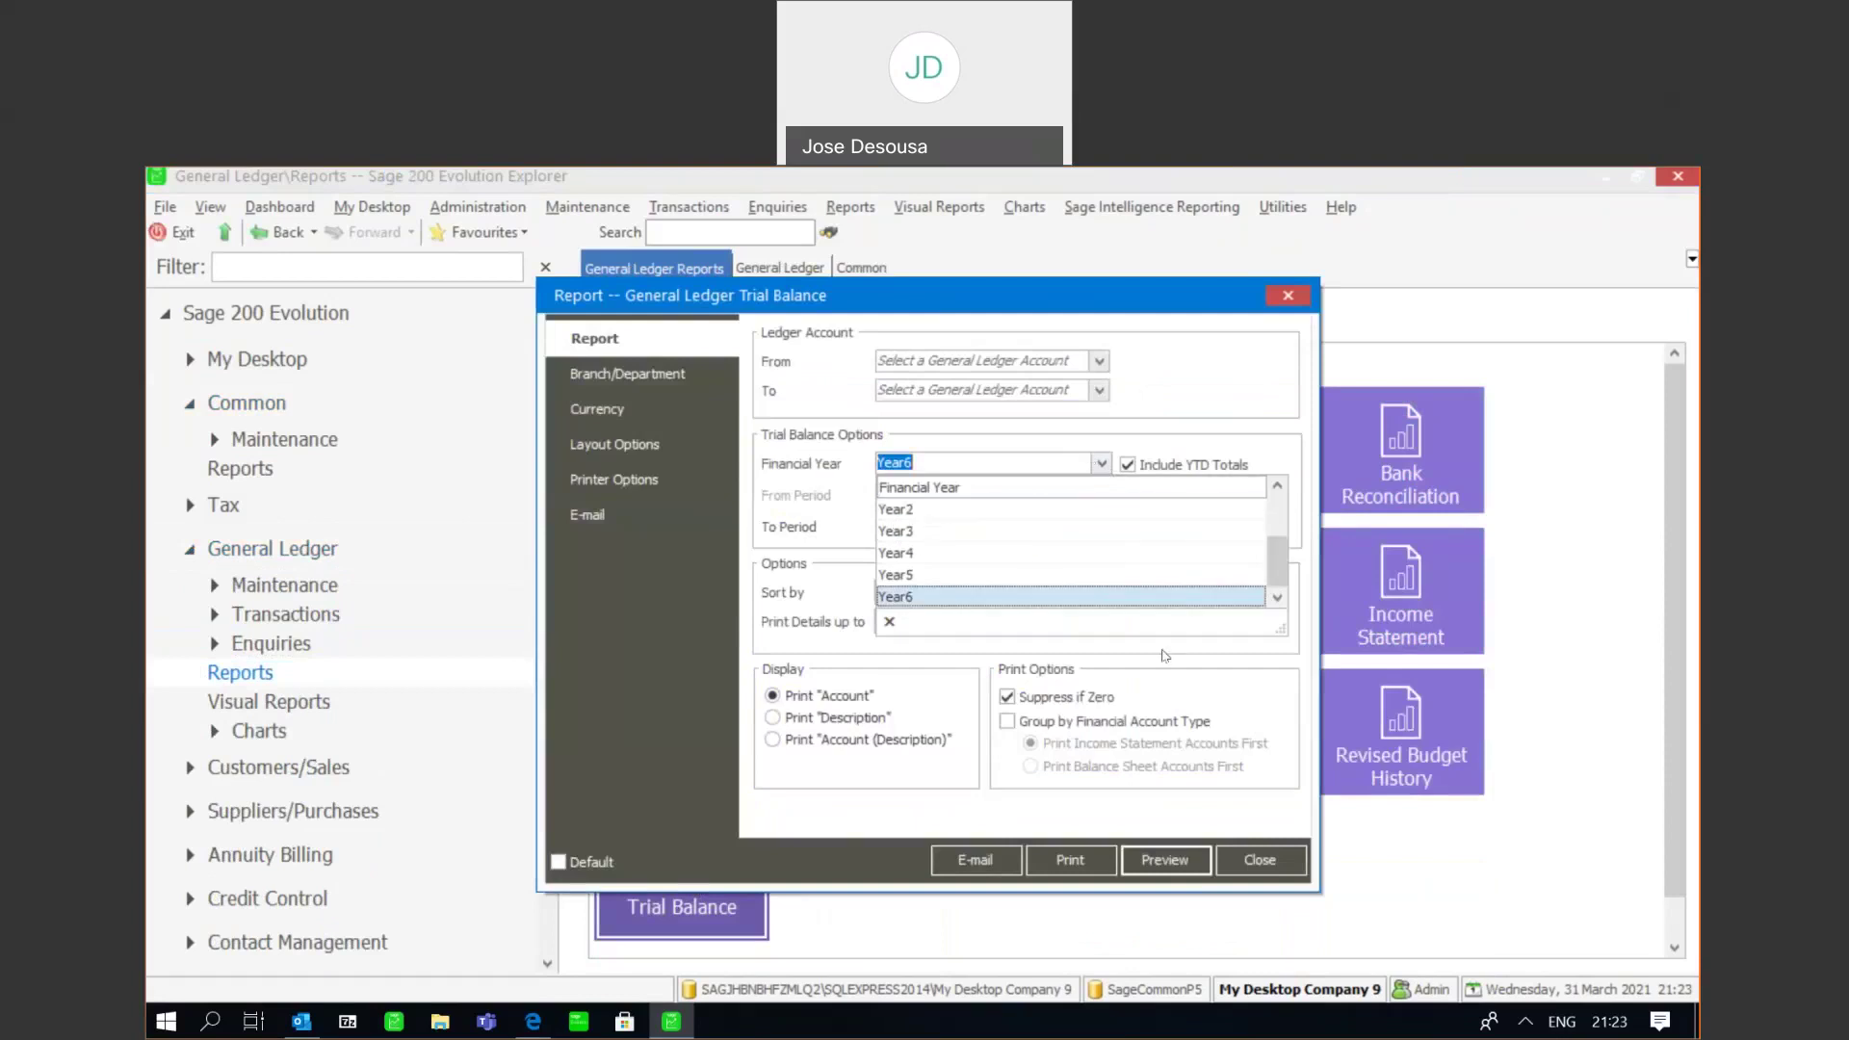
click(1262, 860)
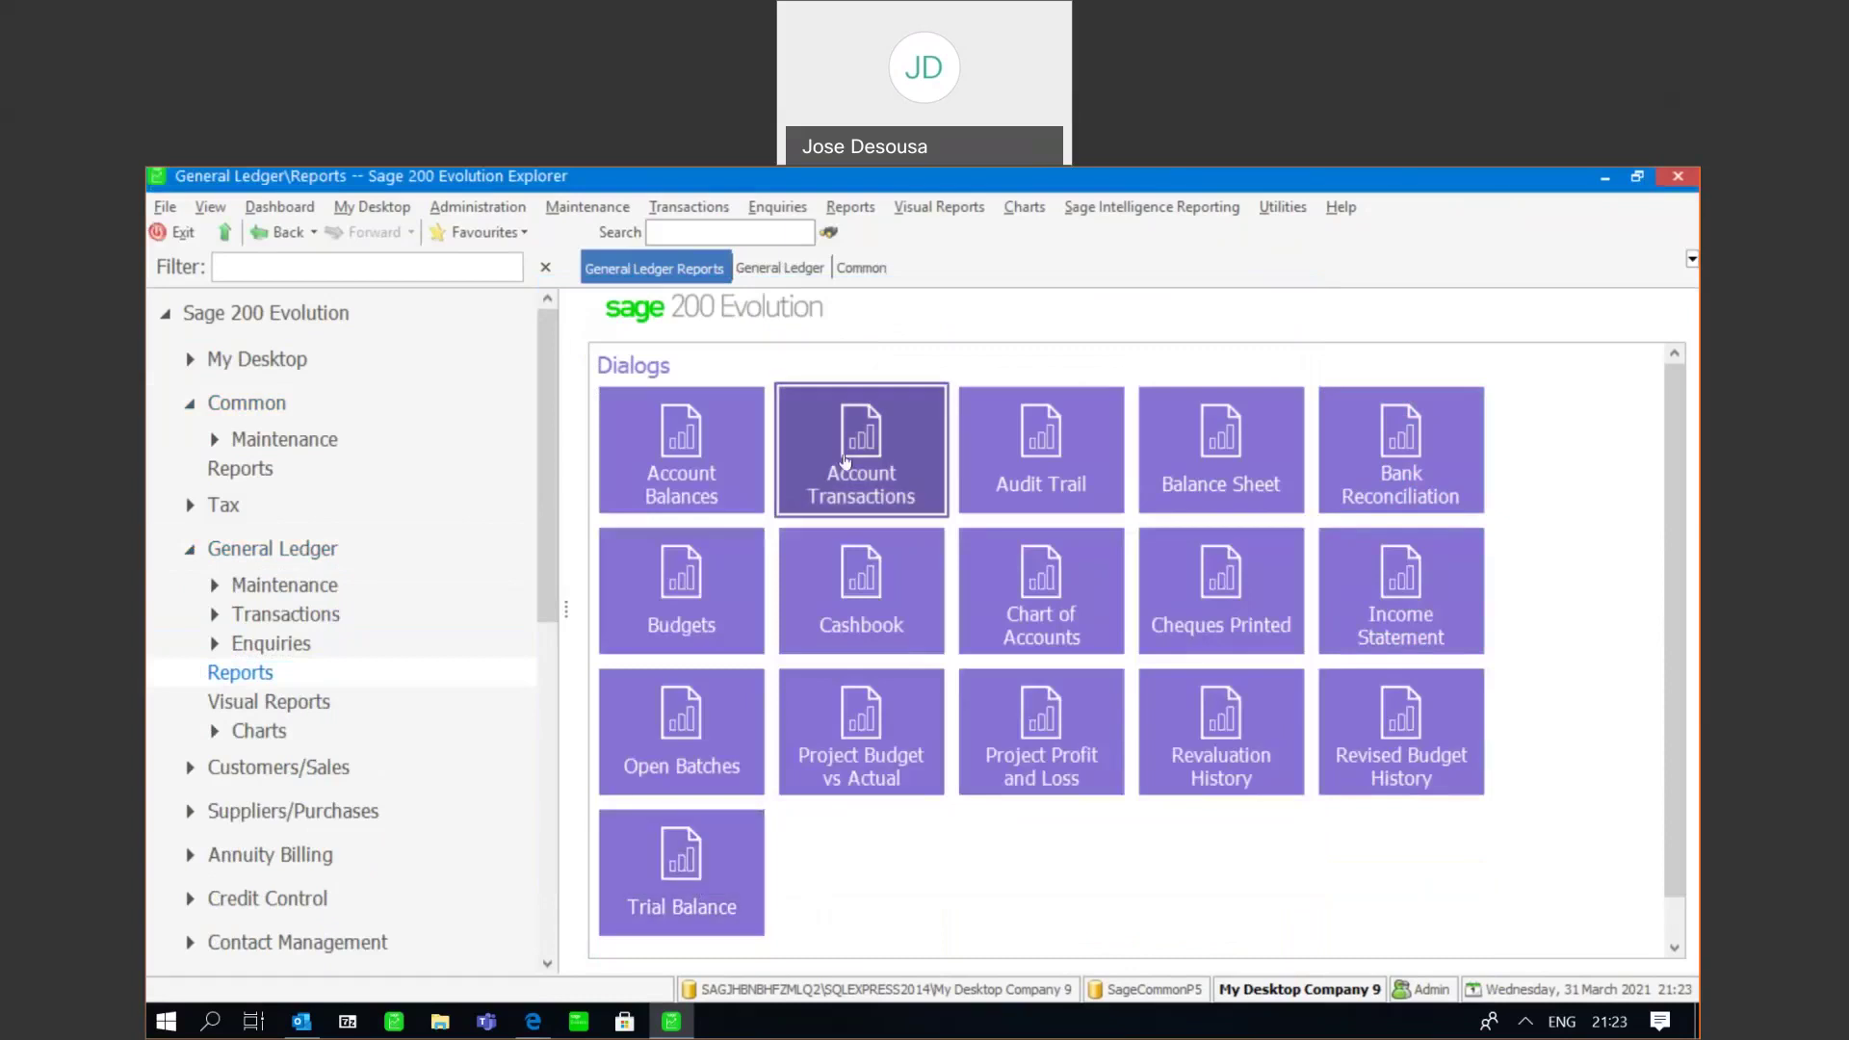
- Examine the starting periods offered in the General Ledger Account Transactions report, back to the earliest one, without selecting any
click(845, 461)
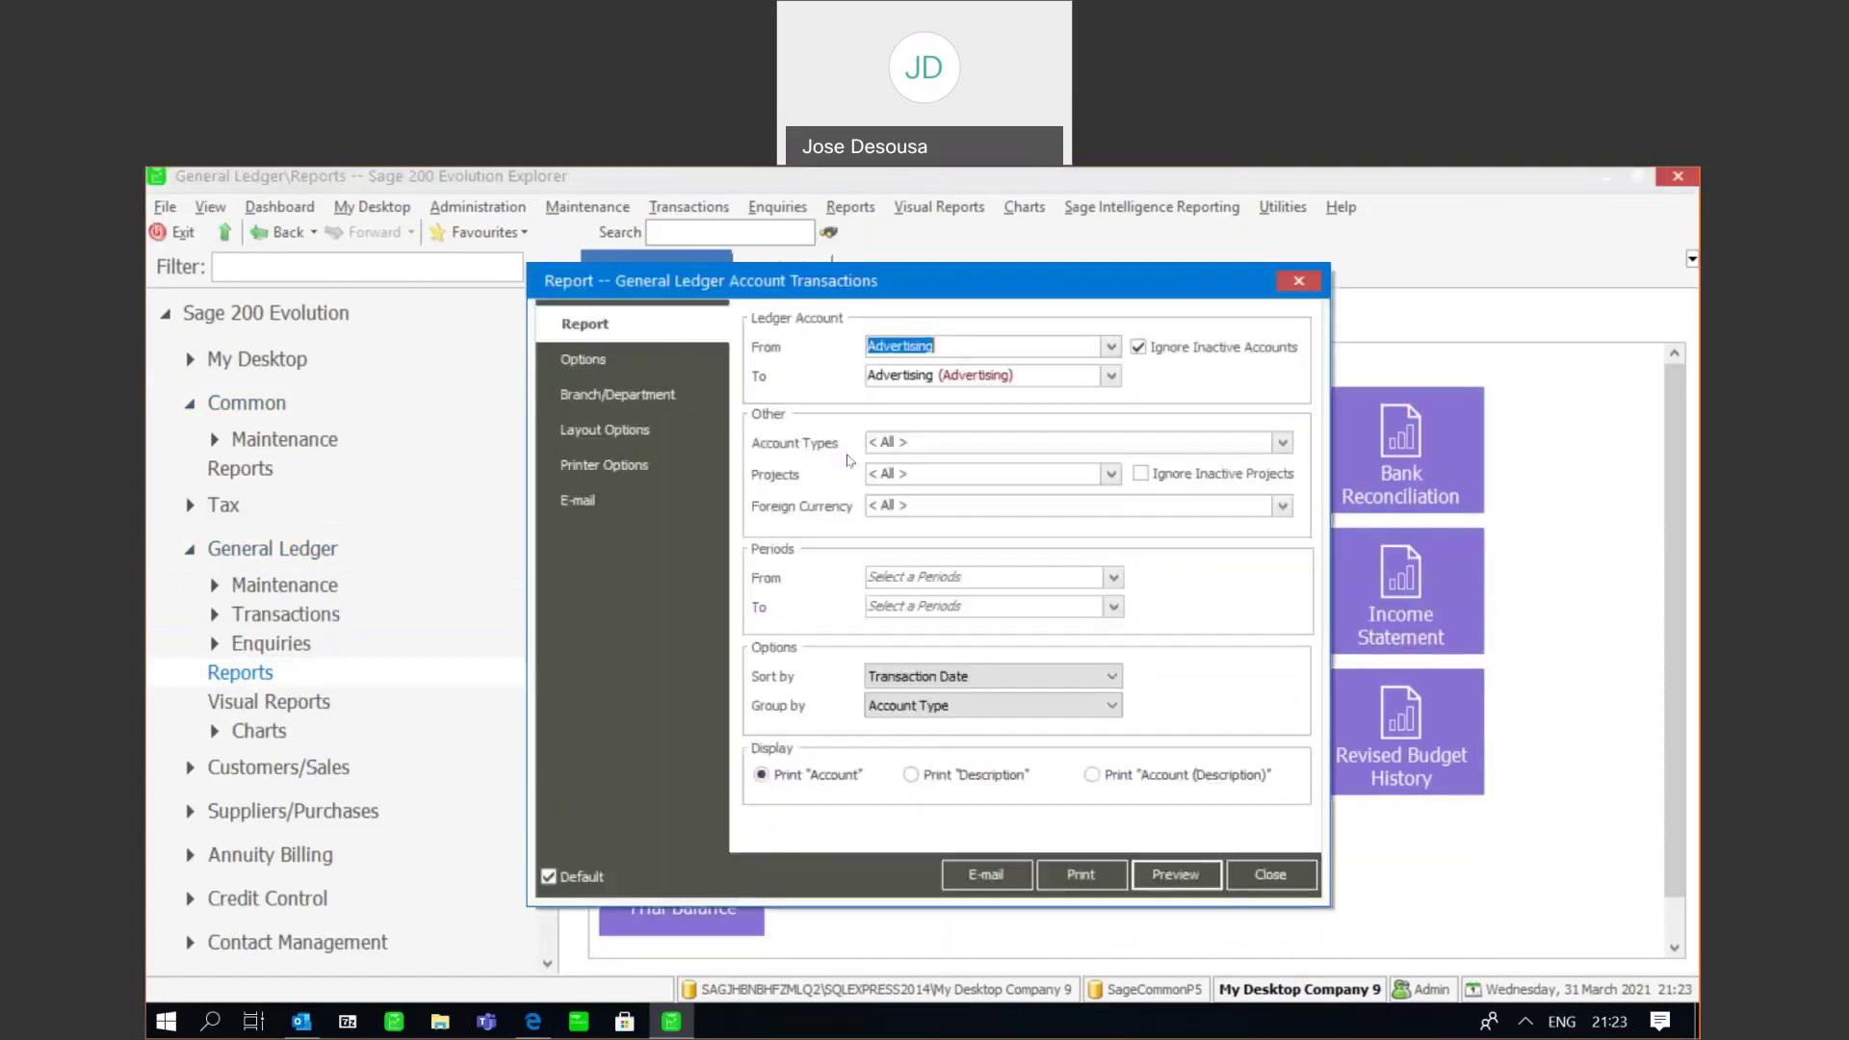
click(1114, 578)
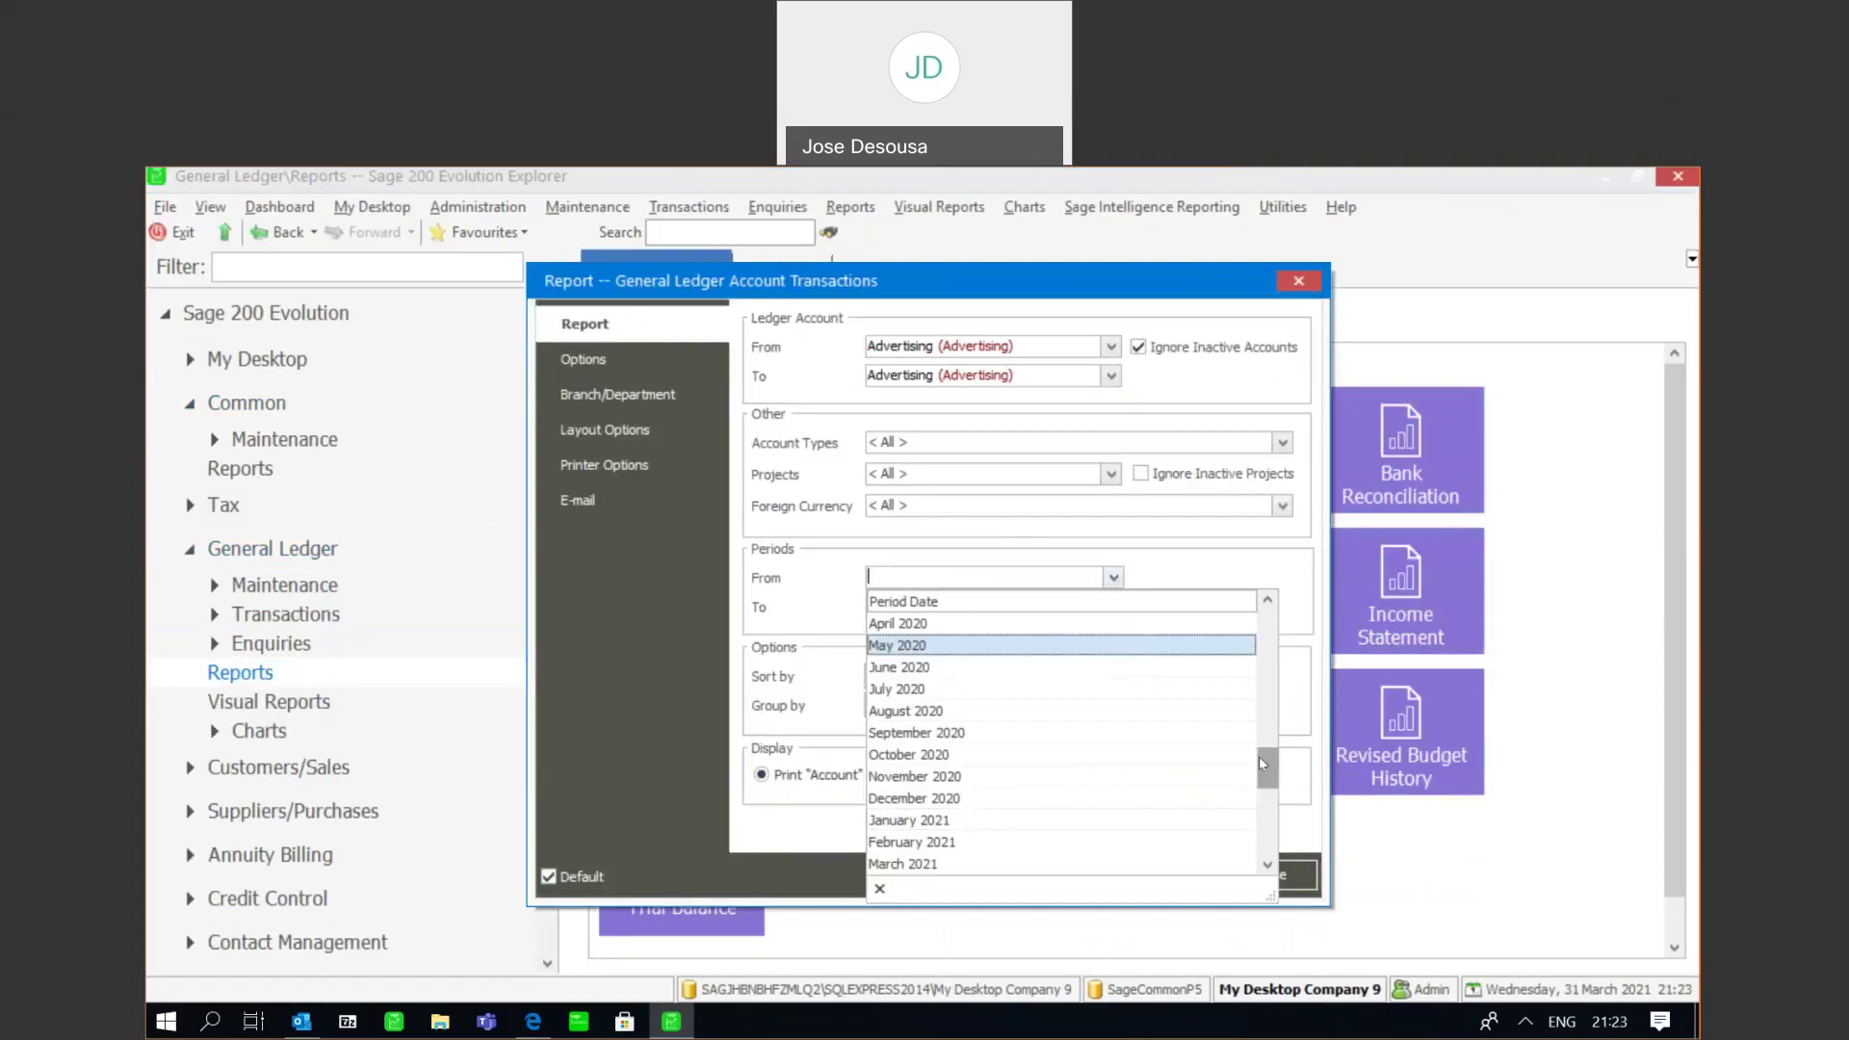
scroll(1269, 613, up, 10)
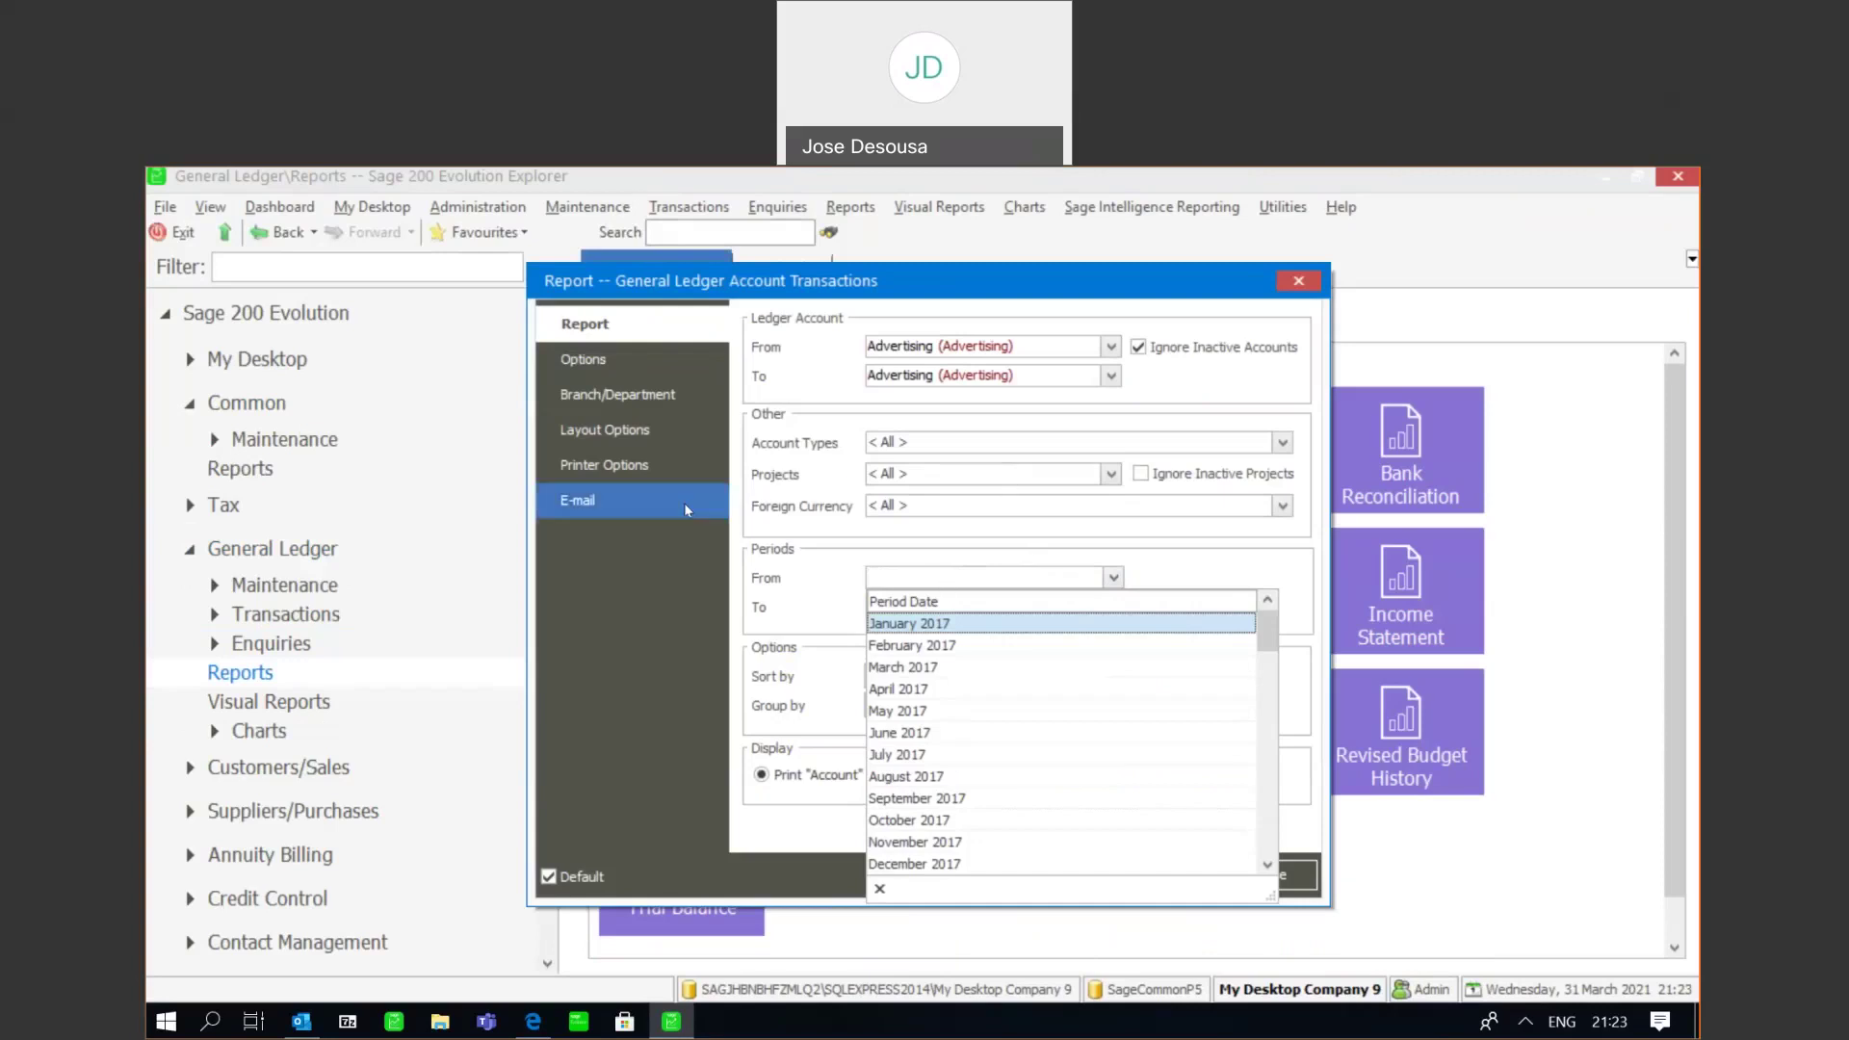
click(665, 566)
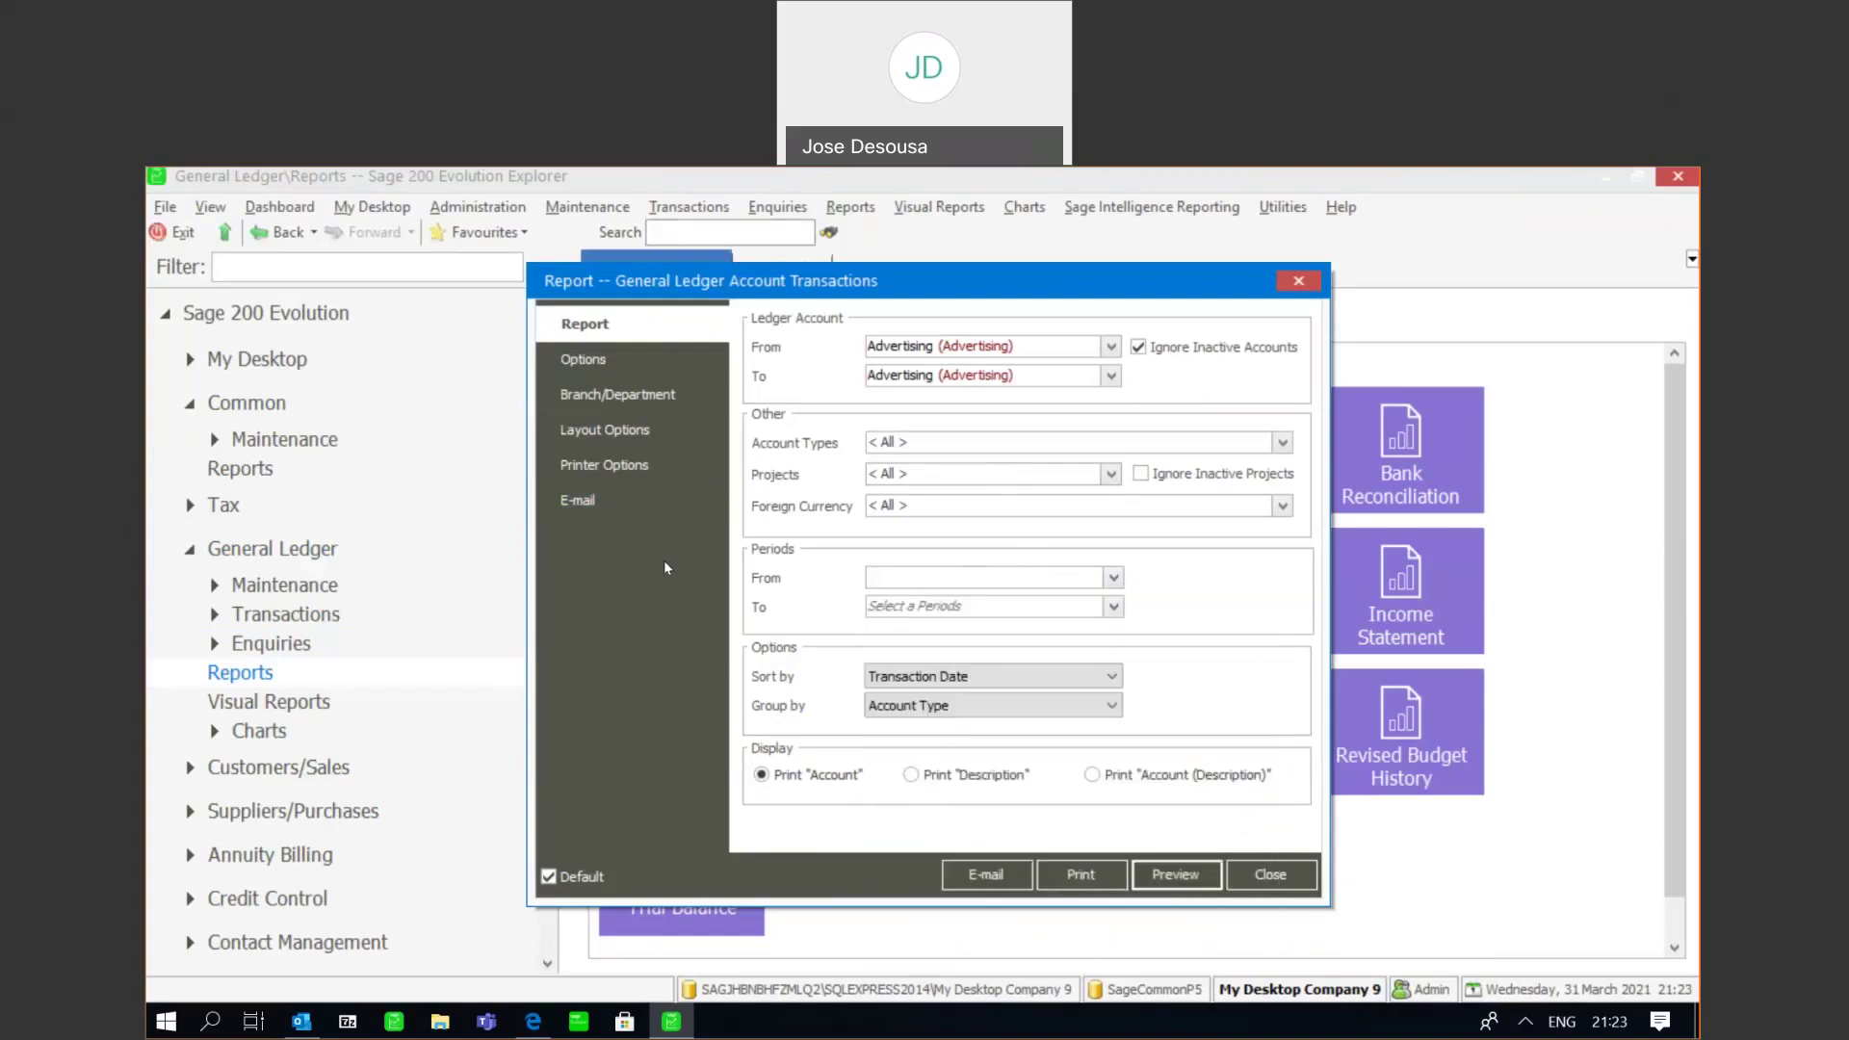